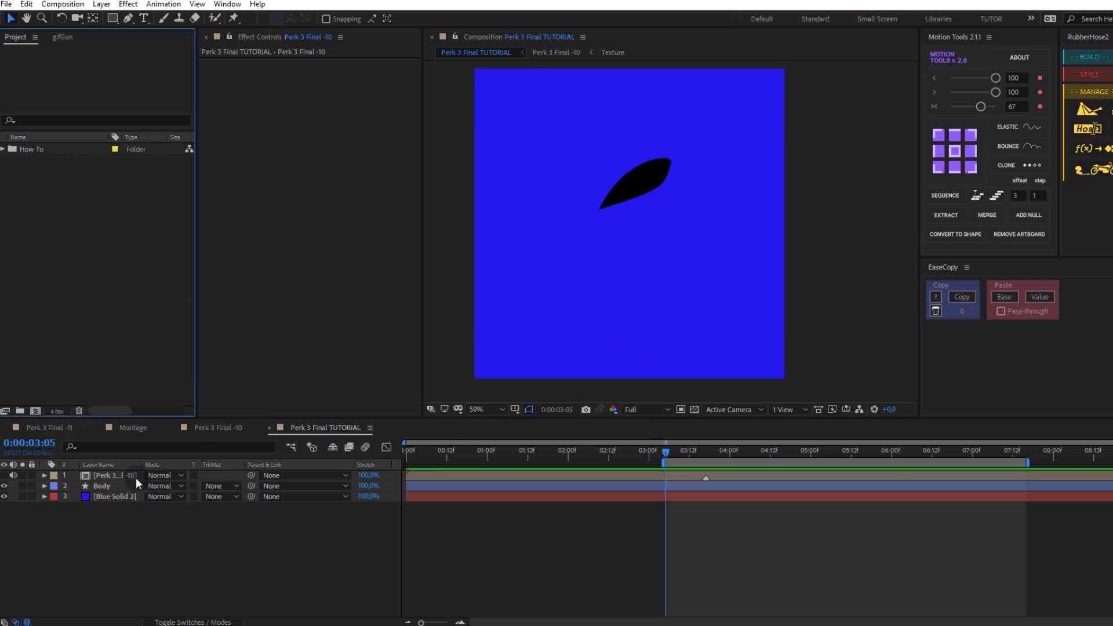
Step: Move the Body layer's anchor point to its bottom-left corner and show the reference leg
click(125, 486)
click(938, 168)
click(4, 476)
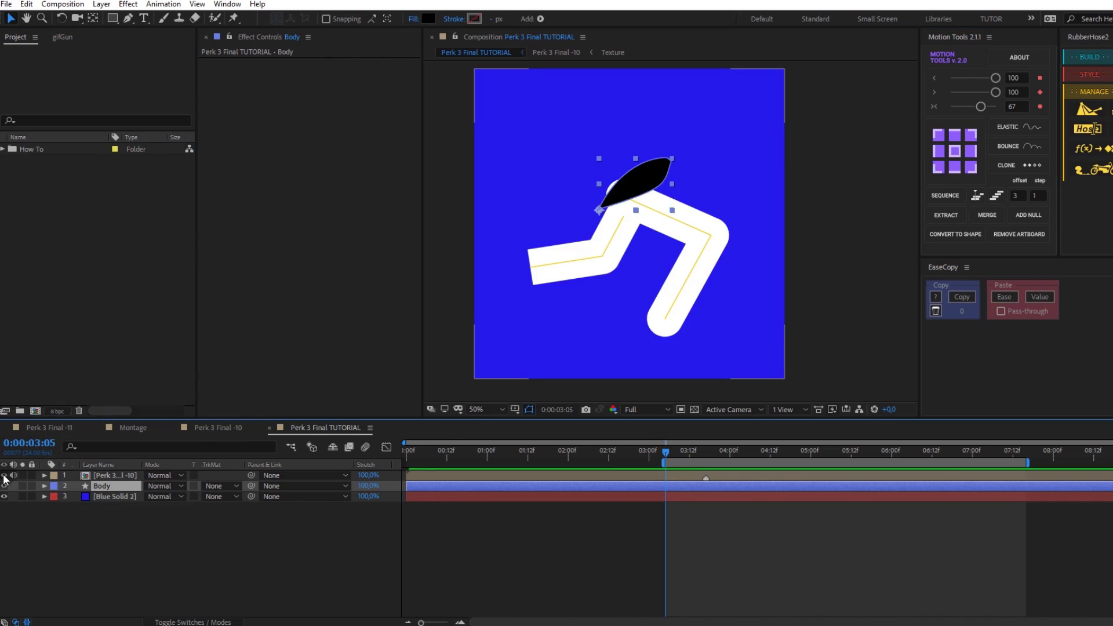
click(126, 517)
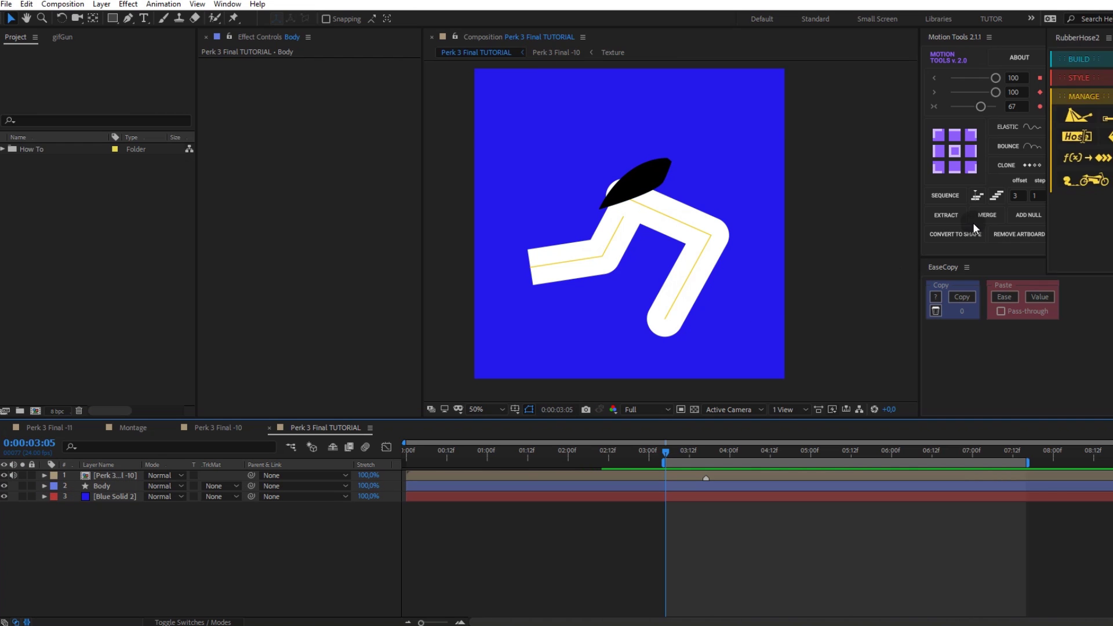
Step: Build a Front Leg hose rig with controllers on hip and foot and 0% bend radius
click(868, 110)
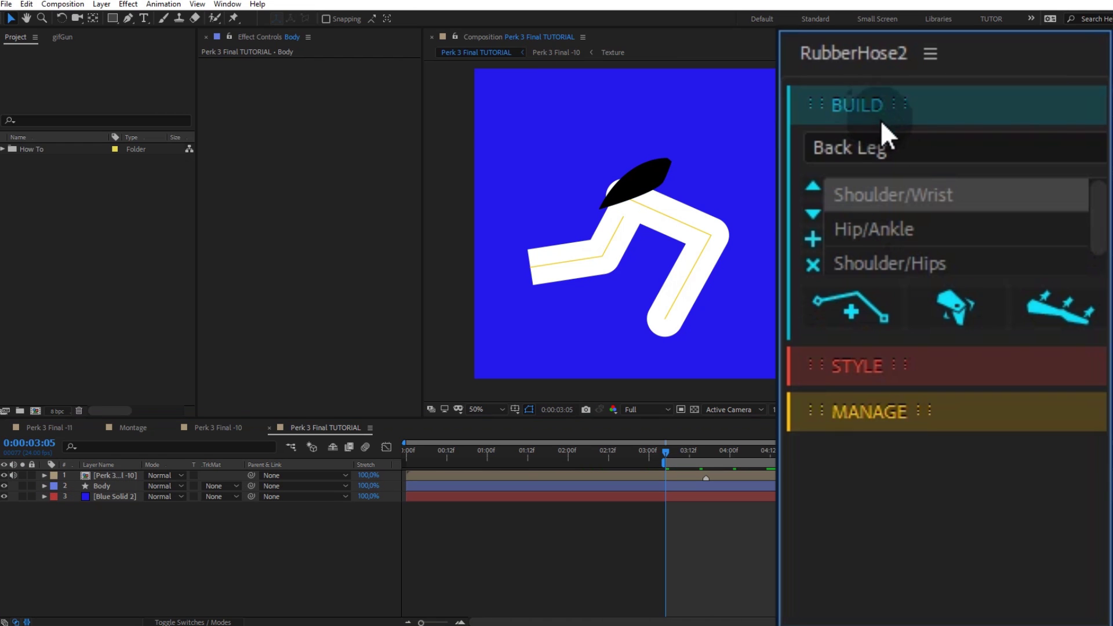
drag(888, 148, 814, 147)
text(Front L)
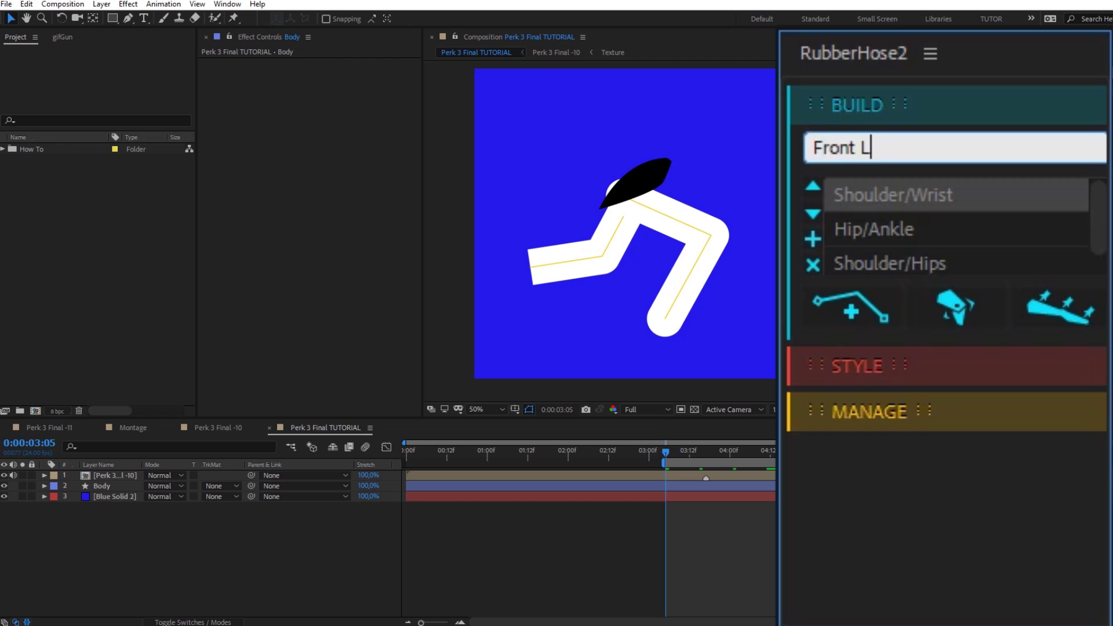
click(837, 308)
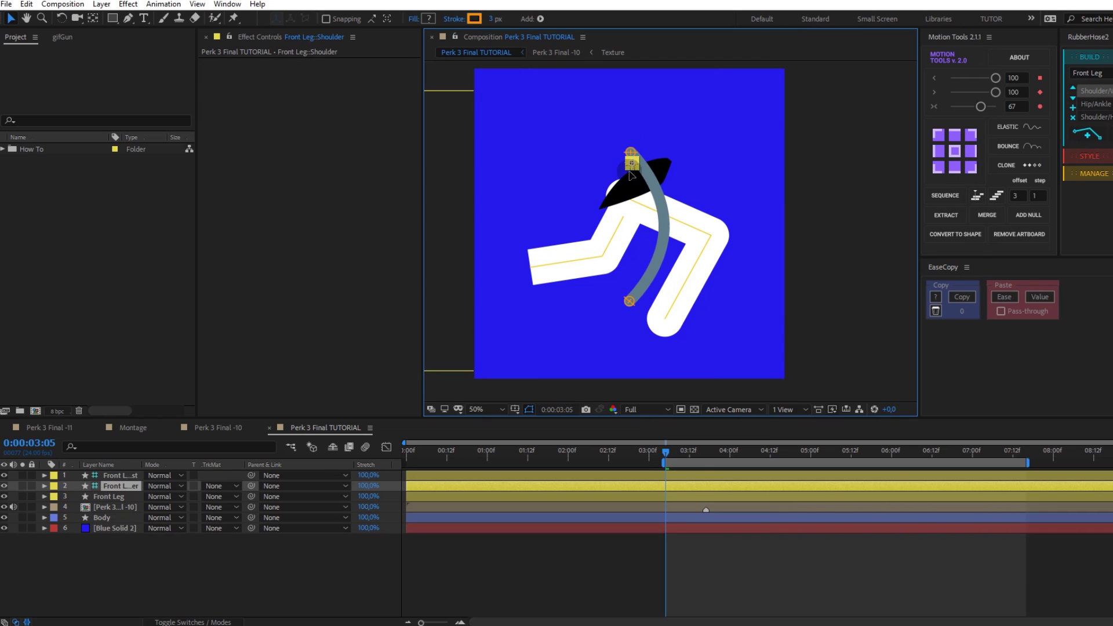
drag(630, 147, 622, 191)
drag(633, 304, 667, 325)
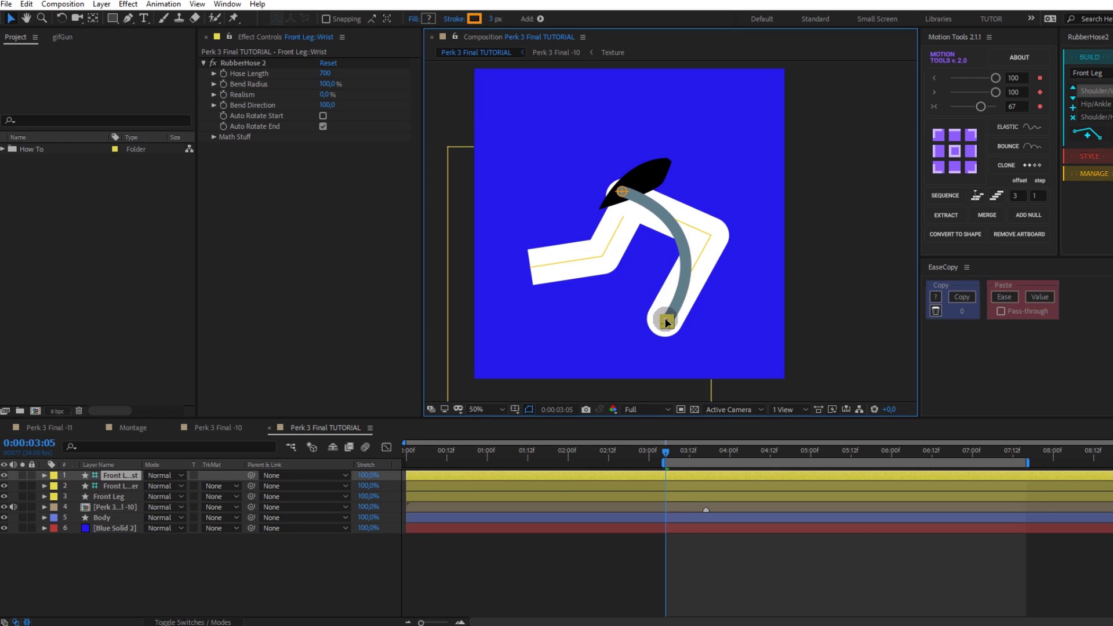
click(327, 84)
key(shift+Tab)
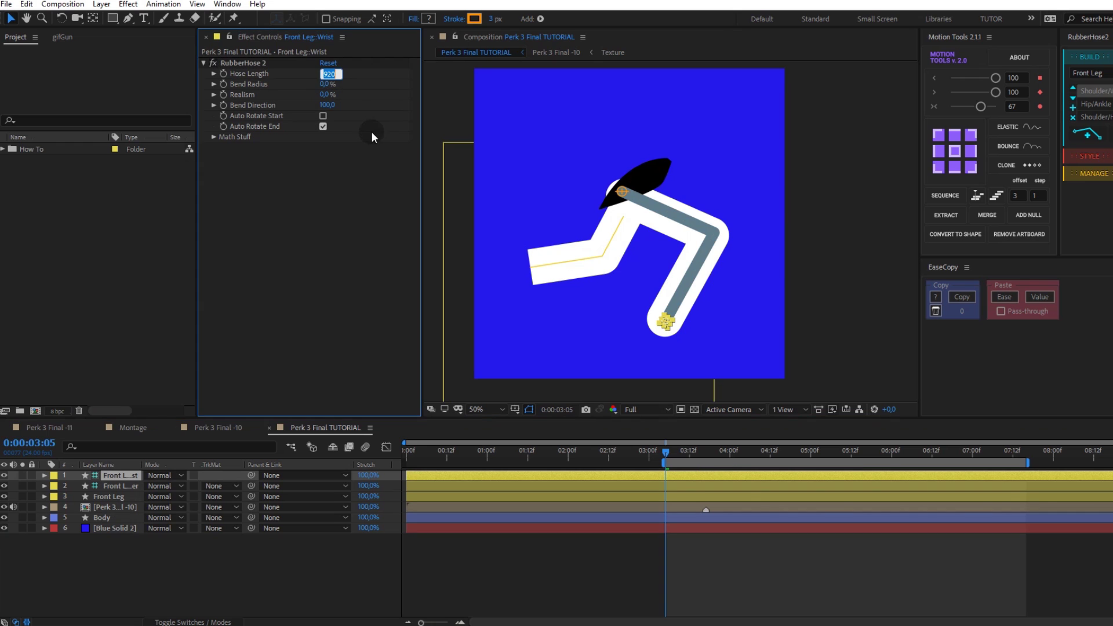
Step: Set the Front Leg's stroke width to 116 and its colour to white
click(116, 496)
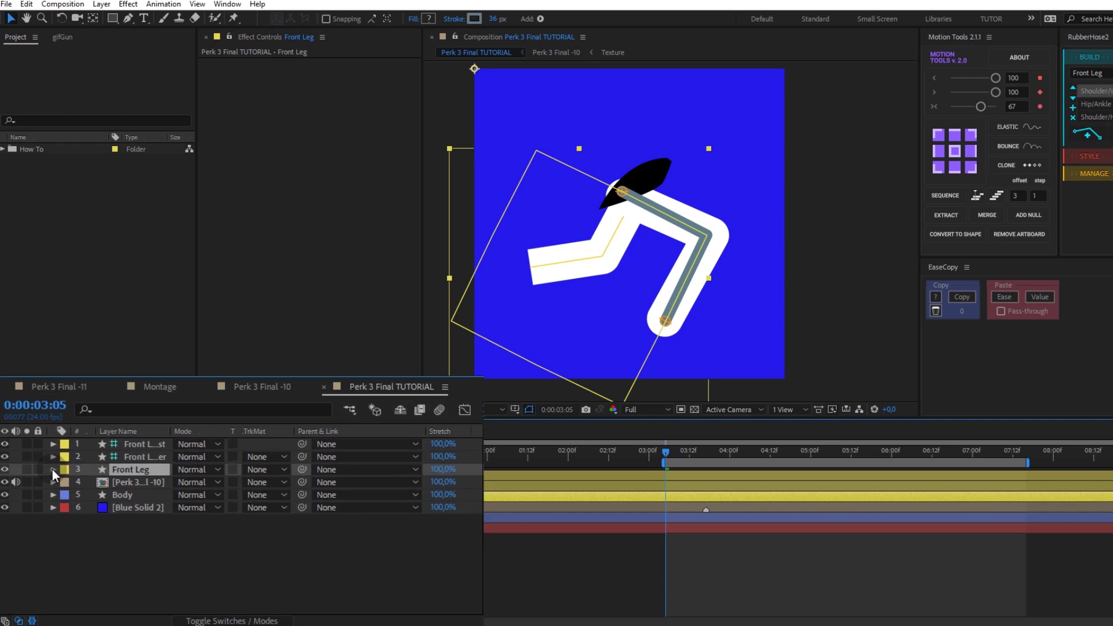
click(44, 496)
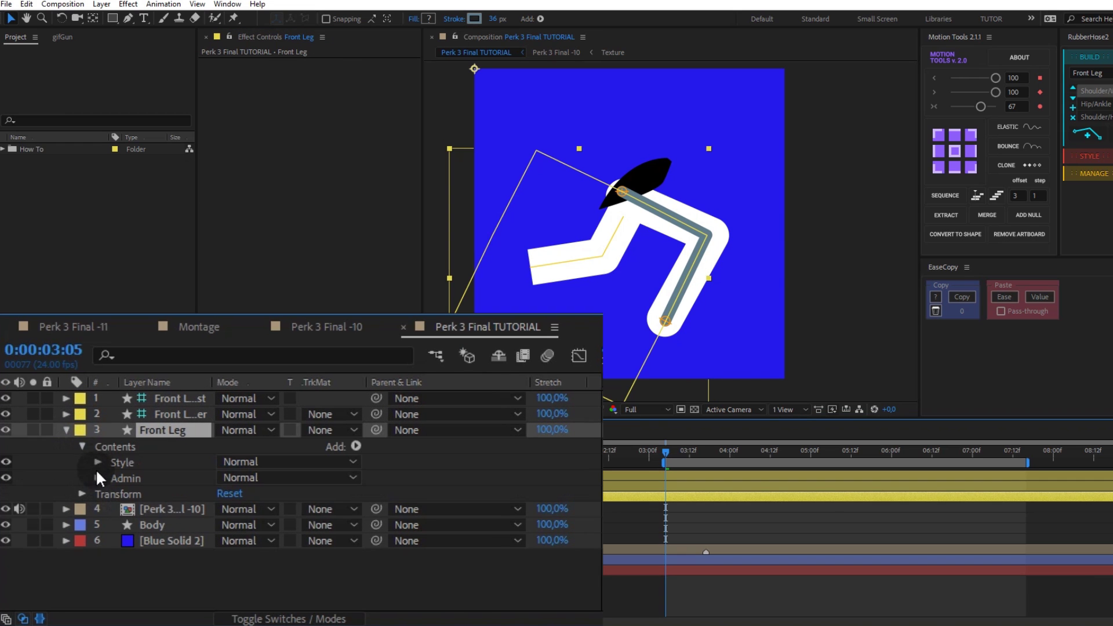
click(98, 462)
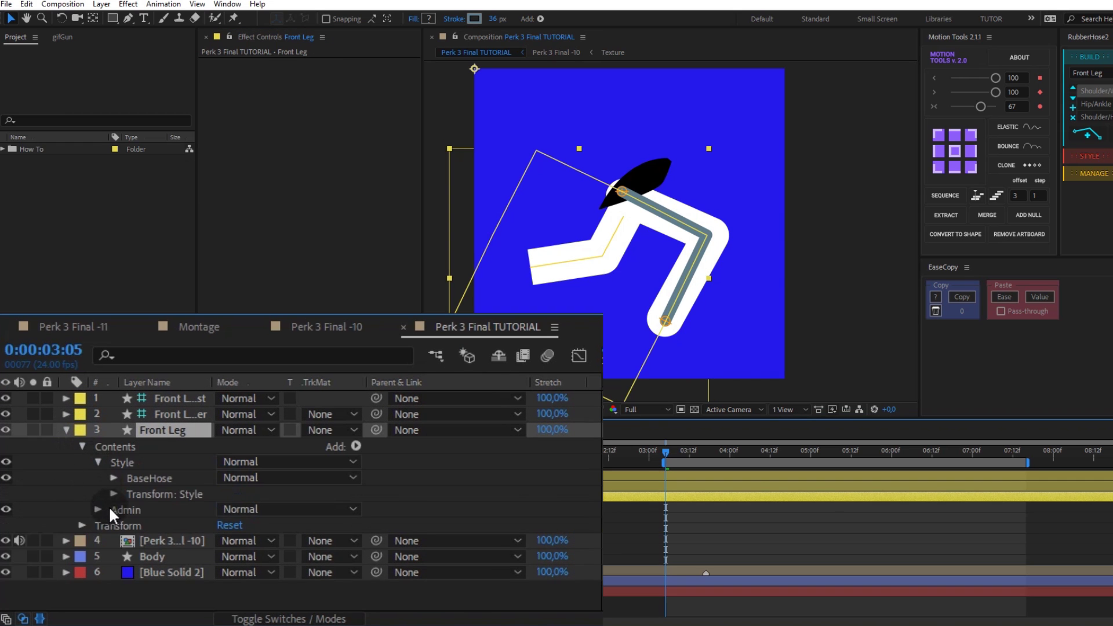
click(114, 478)
click(129, 509)
click(229, 555)
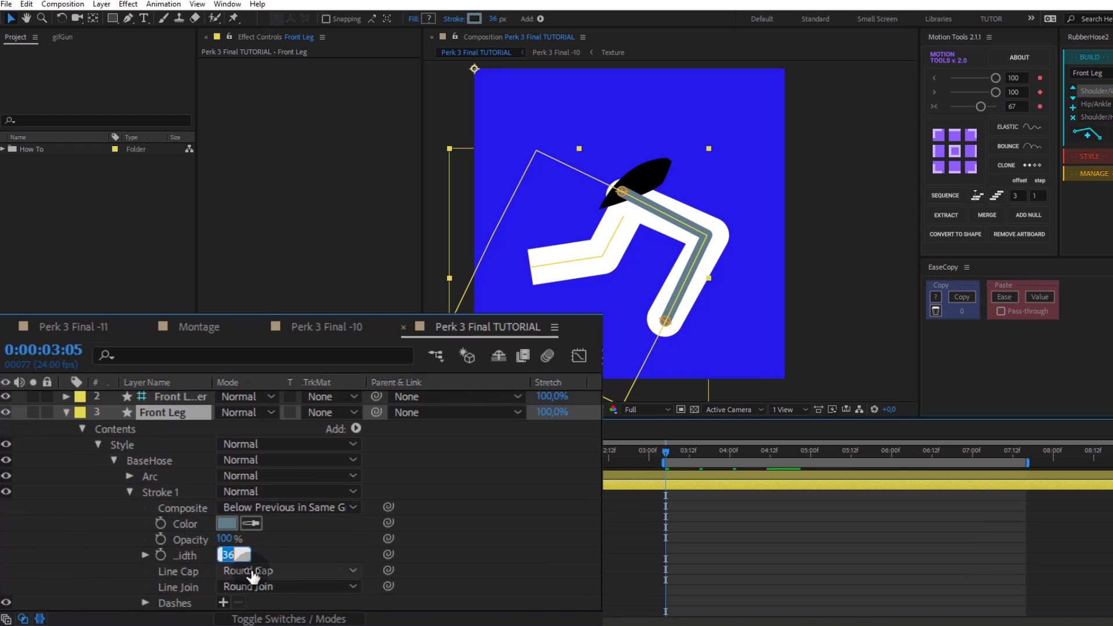
text(116)
key(Return)
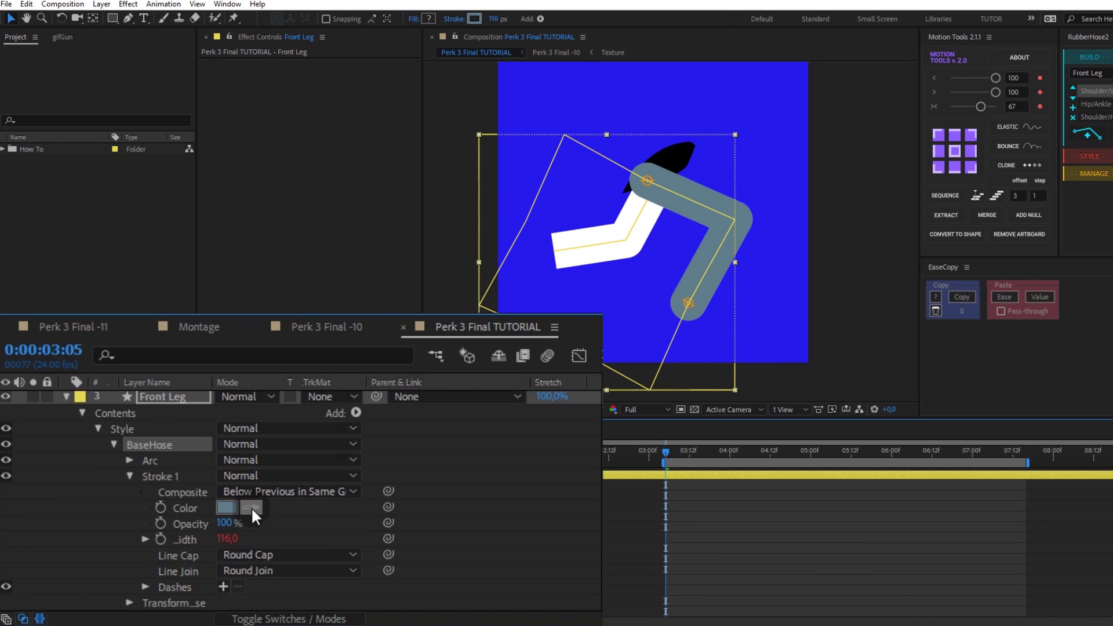
click(582, 268)
click(130, 477)
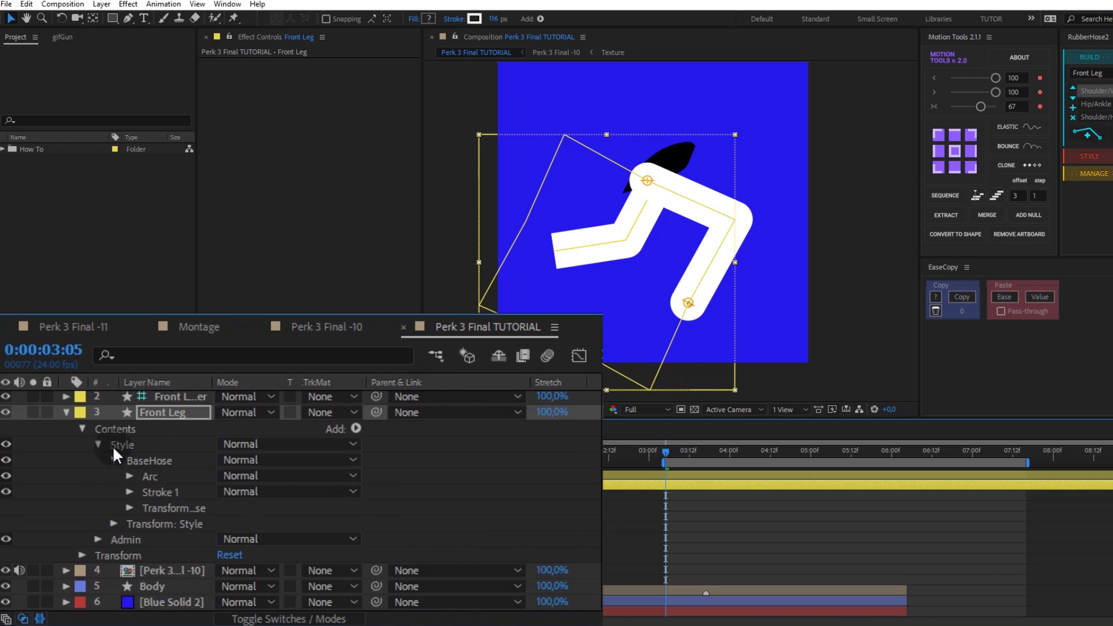
Step: Duplicate the BaseHose group as a thin yellow line with stroke width 2
click(113, 445)
click(142, 478)
key(ctrl+d)
click(114, 478)
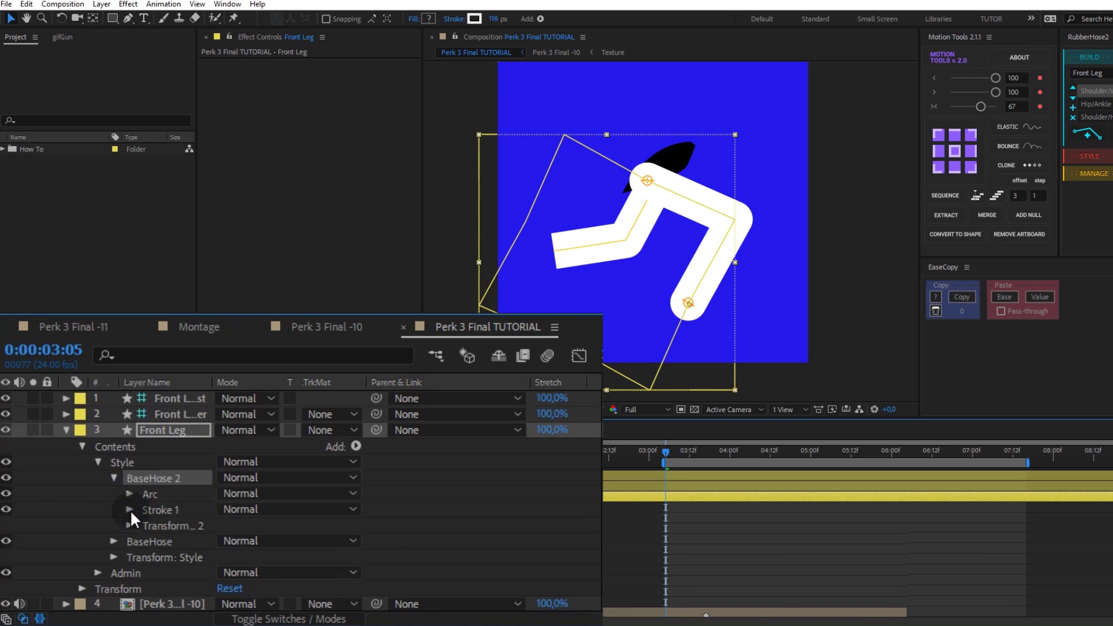
click(130, 509)
scroll(632, 253, up, 5)
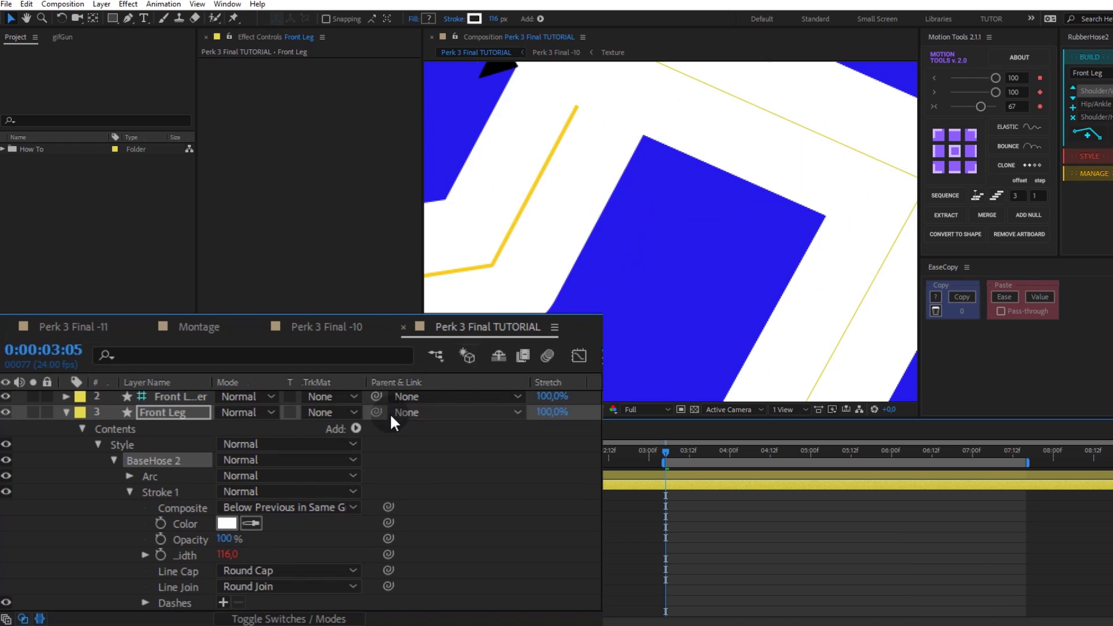
click(521, 222)
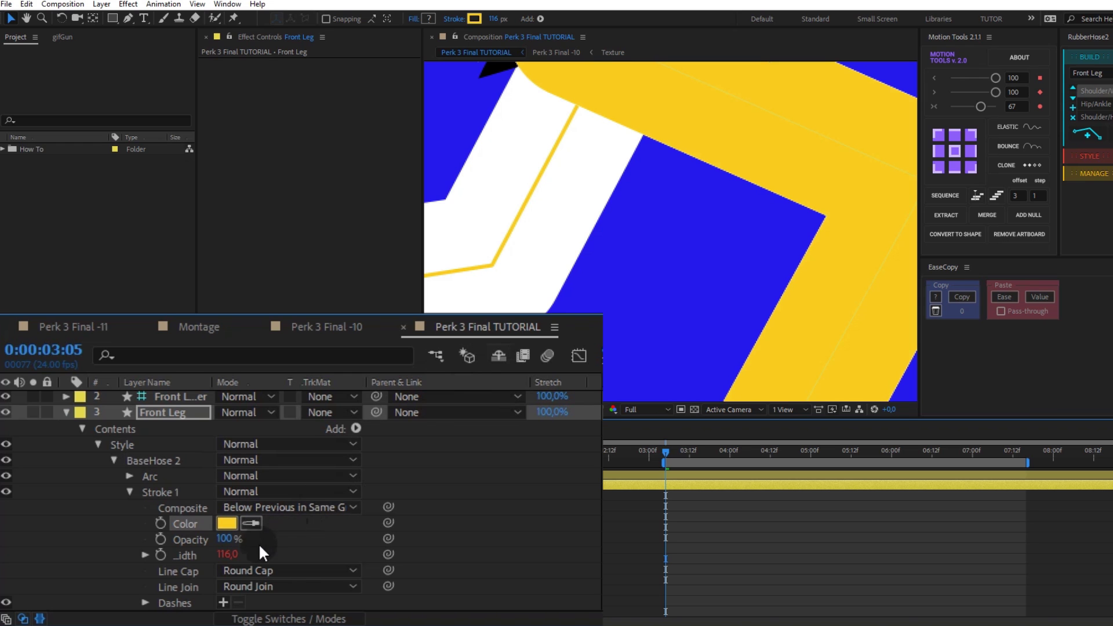
text(2)
key(Return)
scroll(683, 281, down, 5)
key(ctrl+grave)
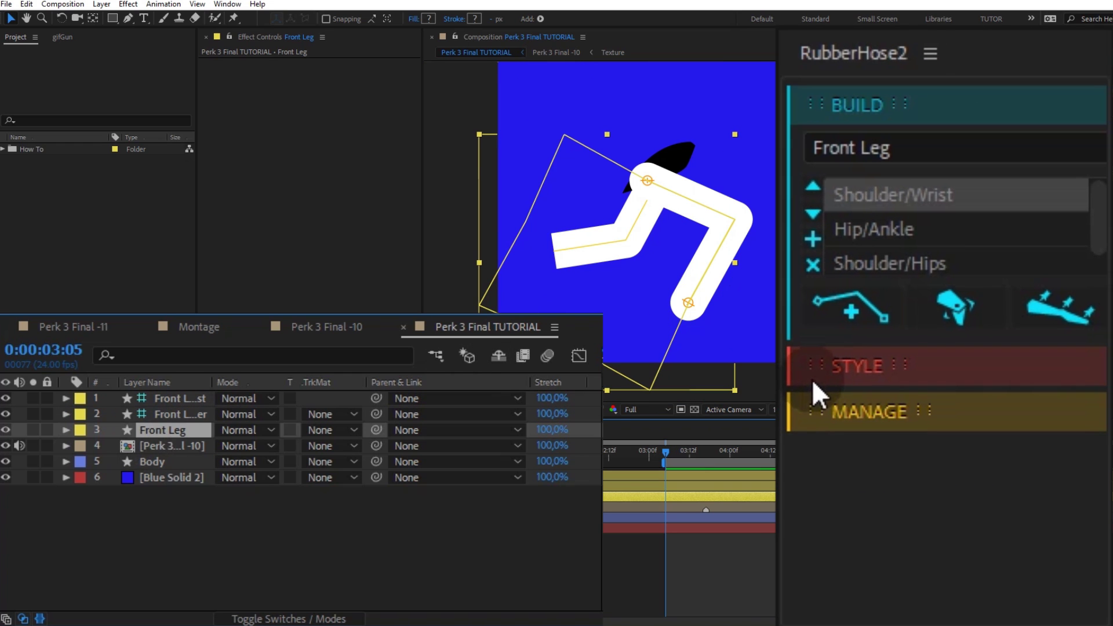
Step: Duplicate the leg rig as a back leg, swing its foot left, and set hose length 630
click(812, 379)
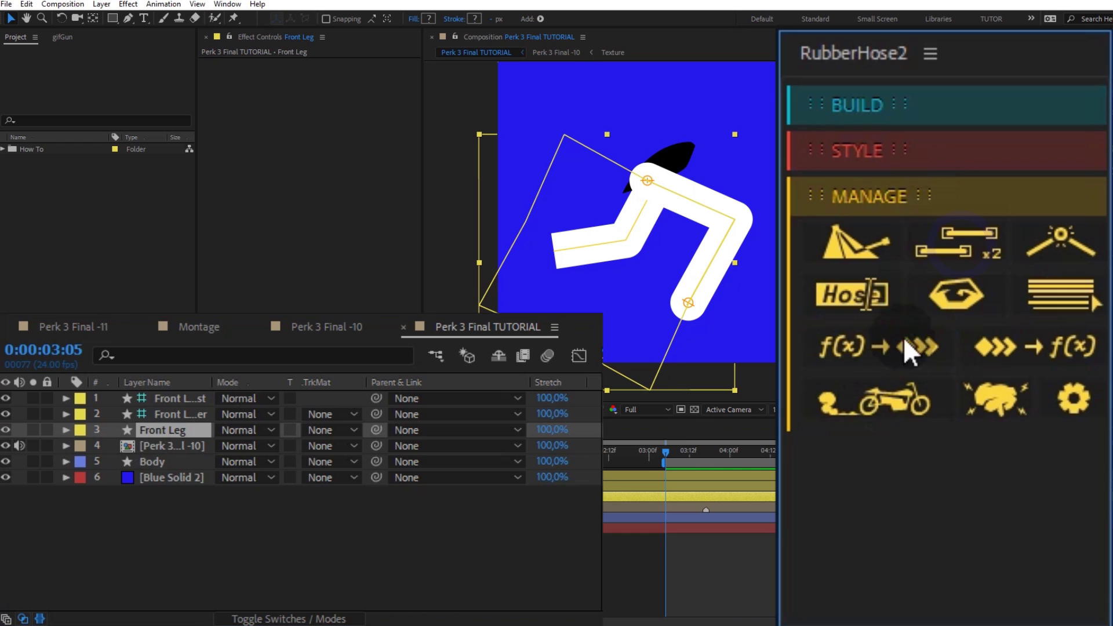
click(941, 249)
drag(148, 466, 176, 410)
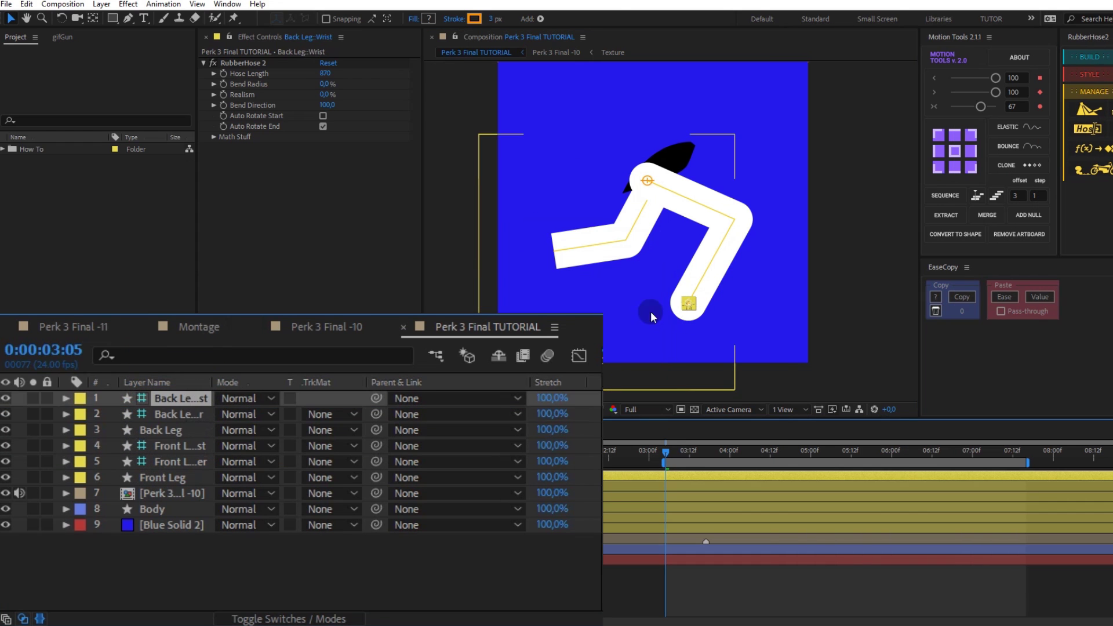
drag(690, 306, 552, 247)
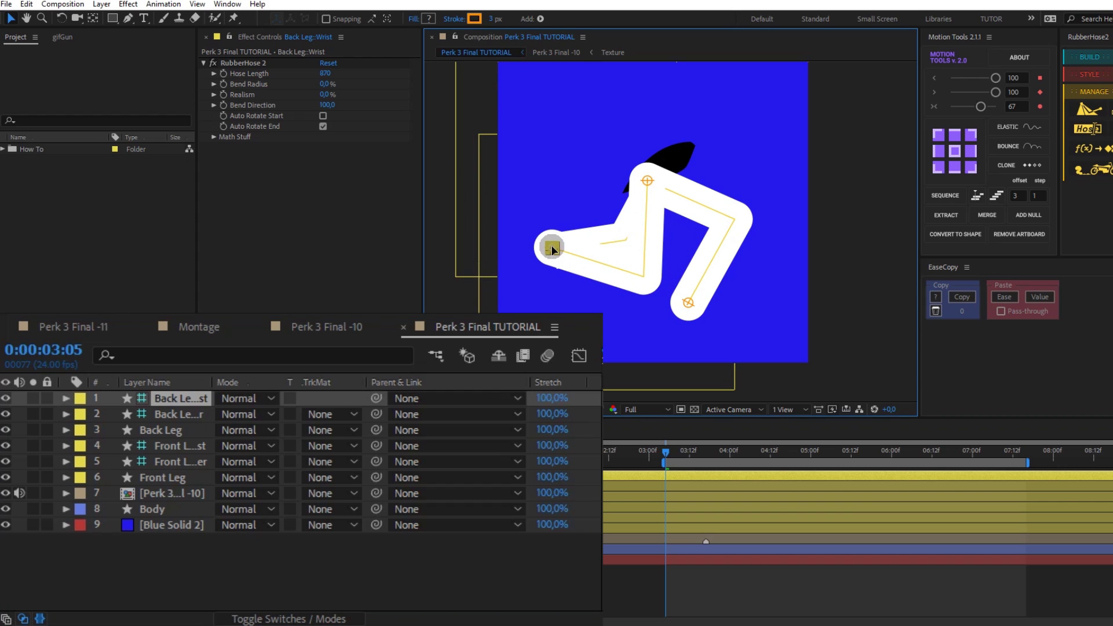
click(326, 73)
text(0)
key(Return)
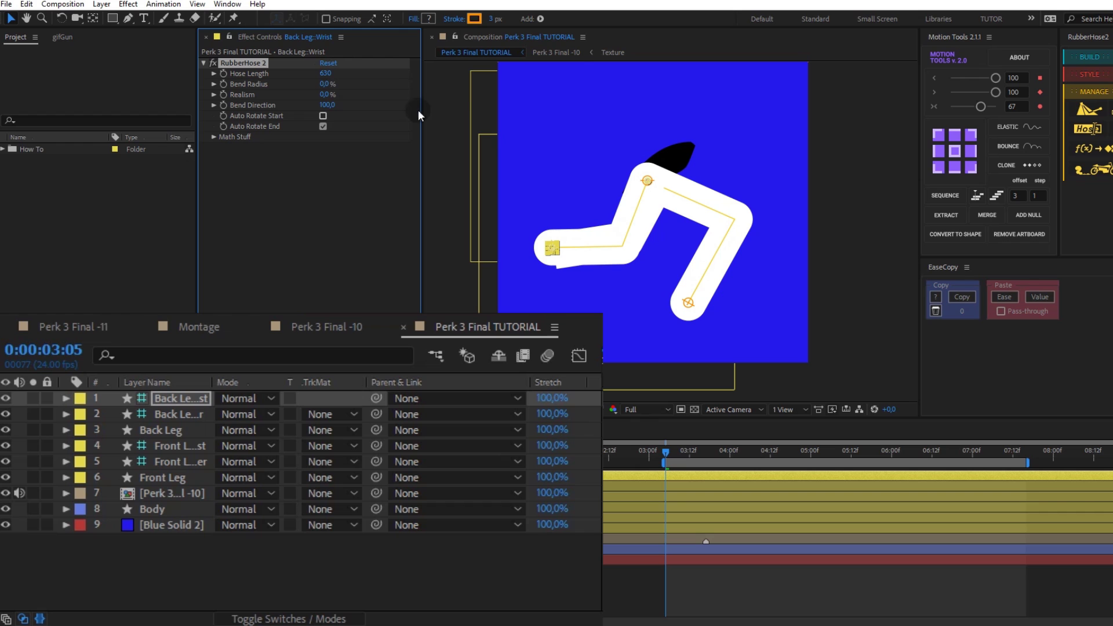
Step: Give the back leg a Butt Cap line end and move the leg layers below Body
click(186, 414)
click(657, 184)
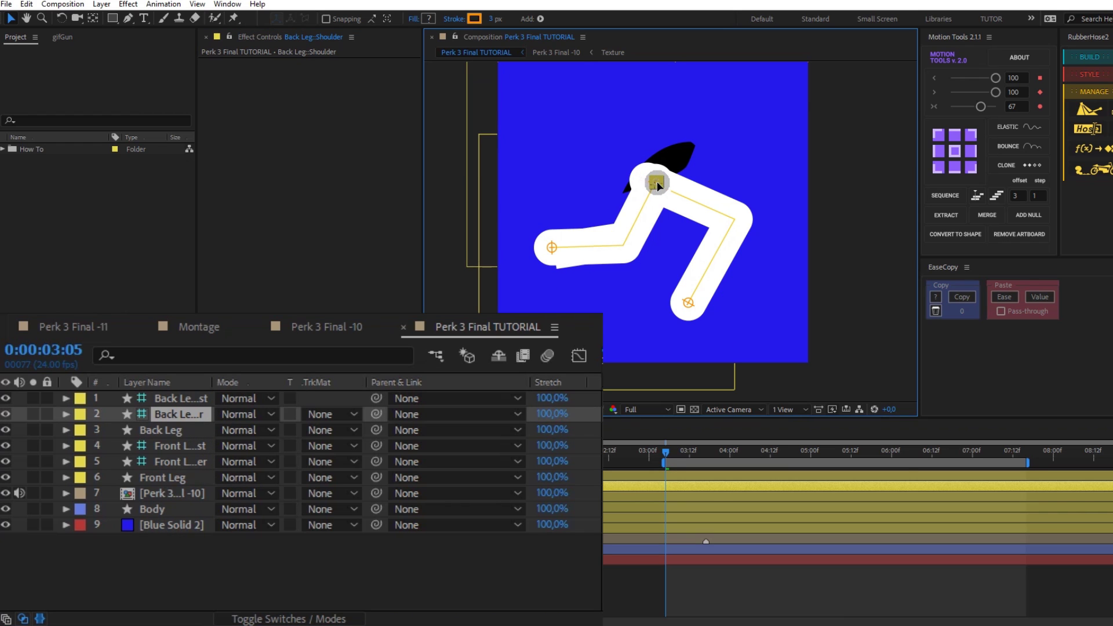
click(550, 247)
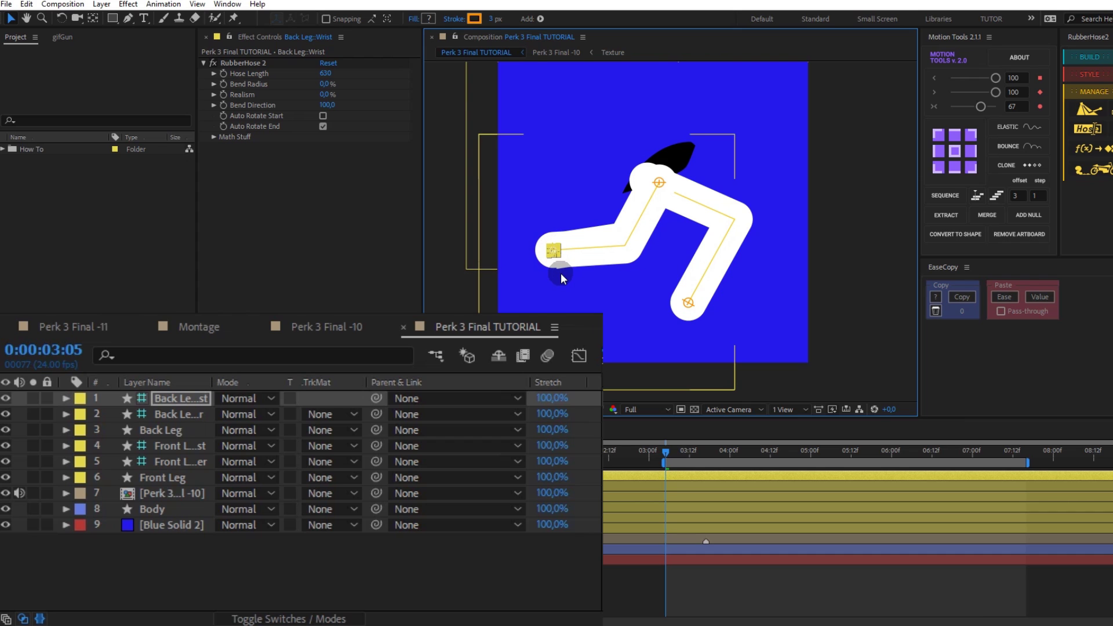
click(65, 429)
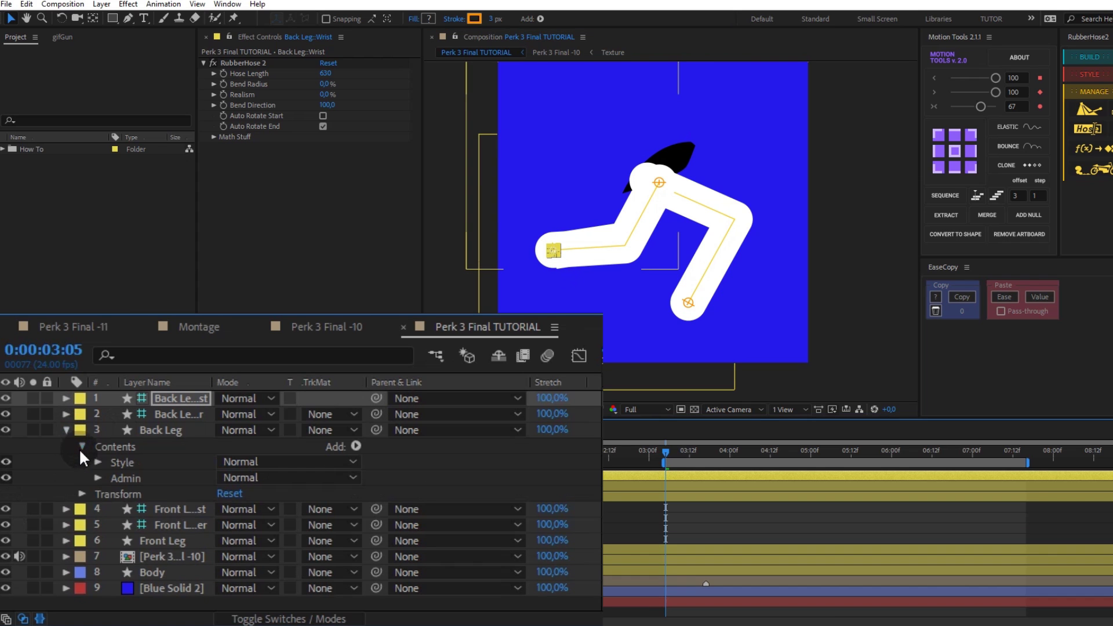
click(98, 462)
click(113, 494)
click(296, 571)
click(305, 510)
mouse_move(183, 391)
mouse_down()
mouse_move(173, 477)
mouse_move(186, 510)
mouse_move(192, 428)
mouse_up()
shift+click(172, 478)
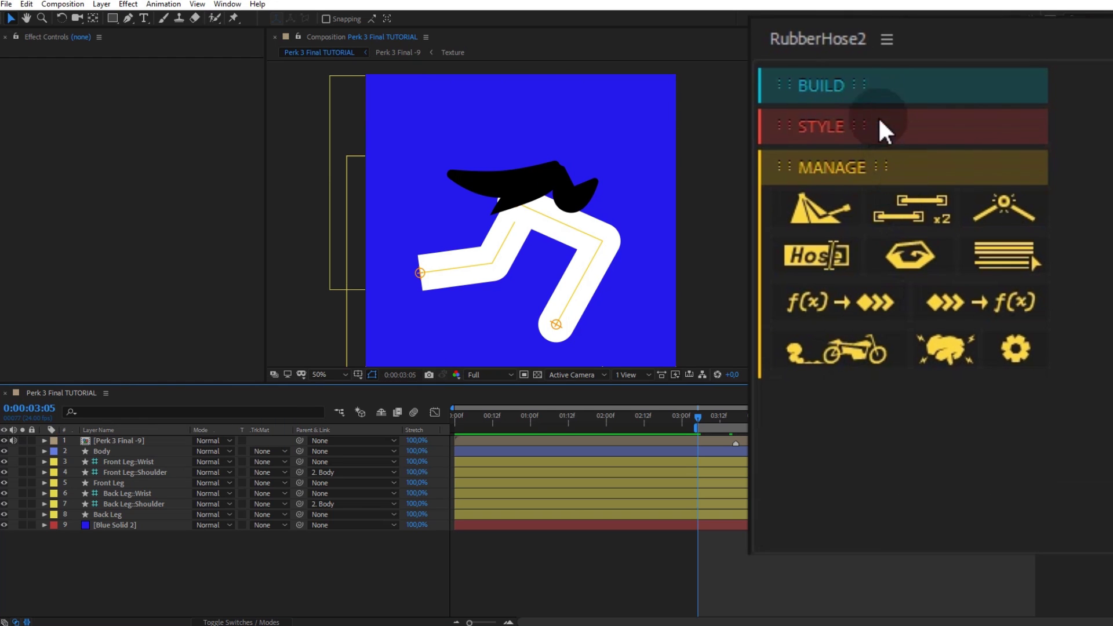
Step: Build a Front Arm hose rig in the Popeye style and bend the hand up-left
click(876, 93)
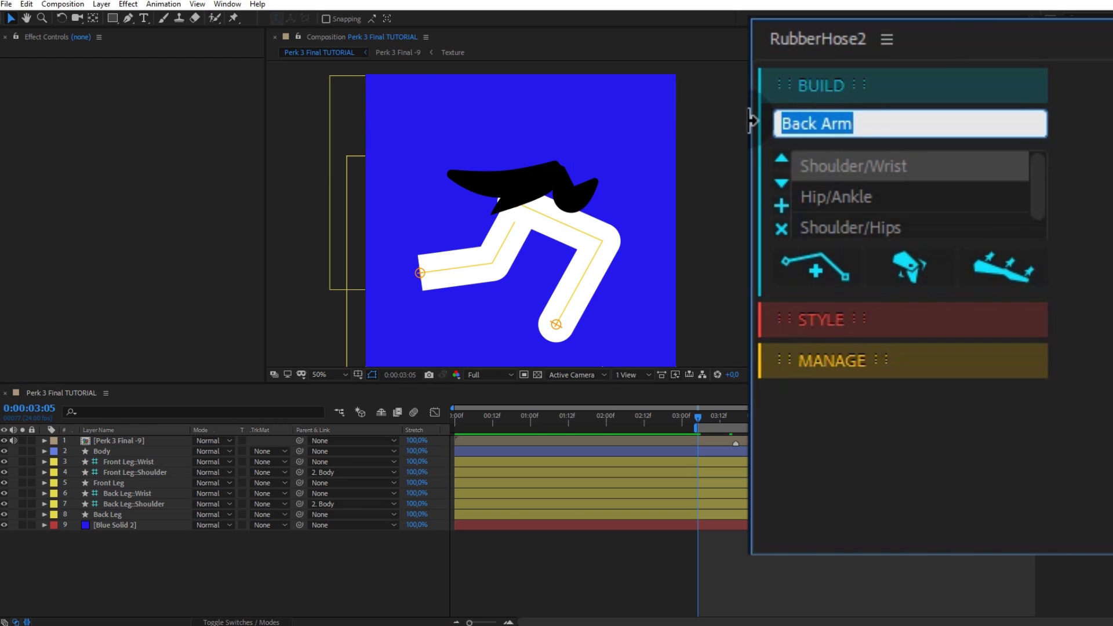
text(Front)
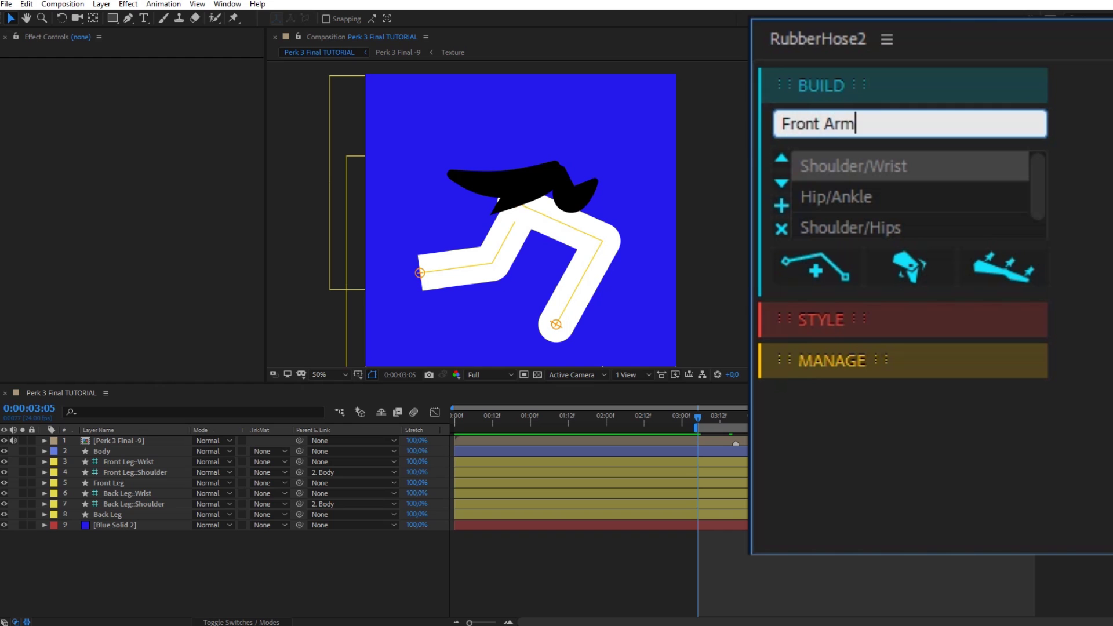
click(835, 266)
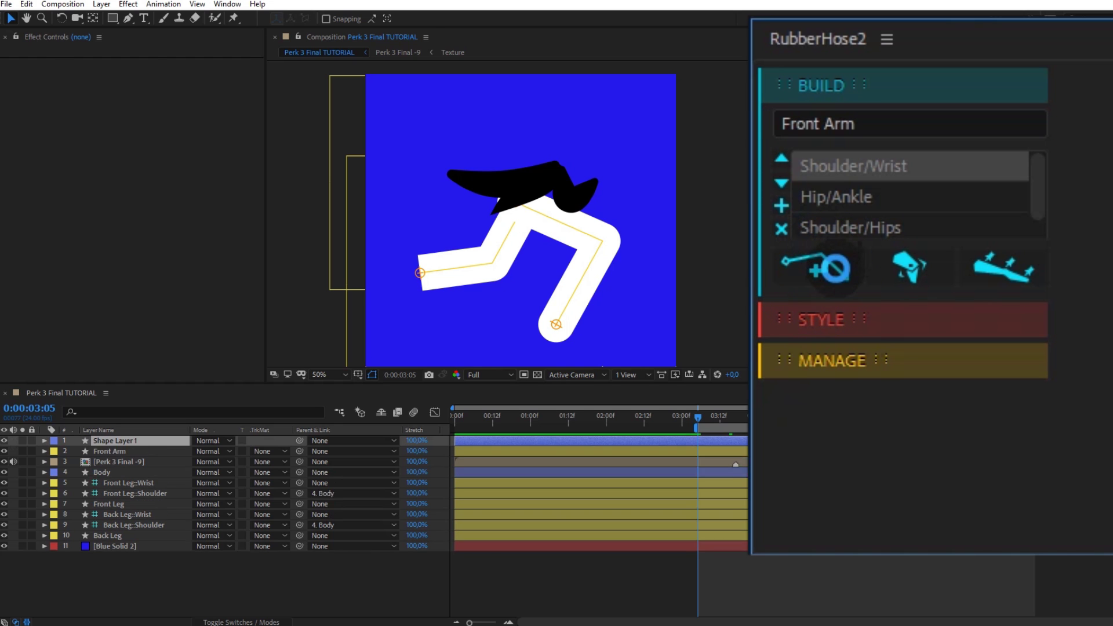
click(852, 321)
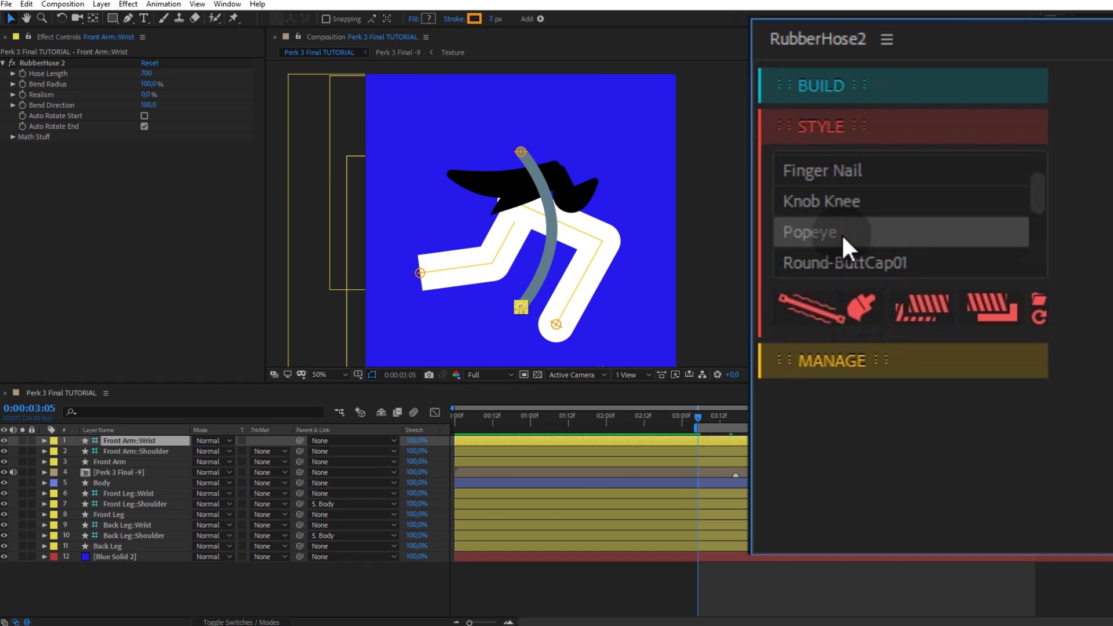
click(828, 303)
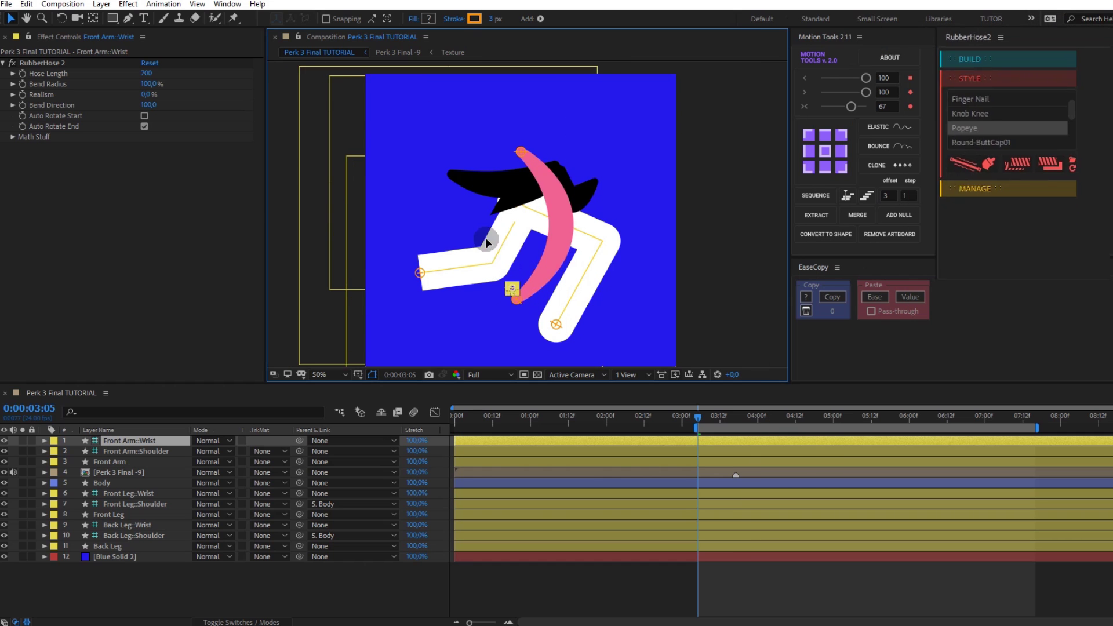
drag(522, 313, 451, 171)
click(527, 156)
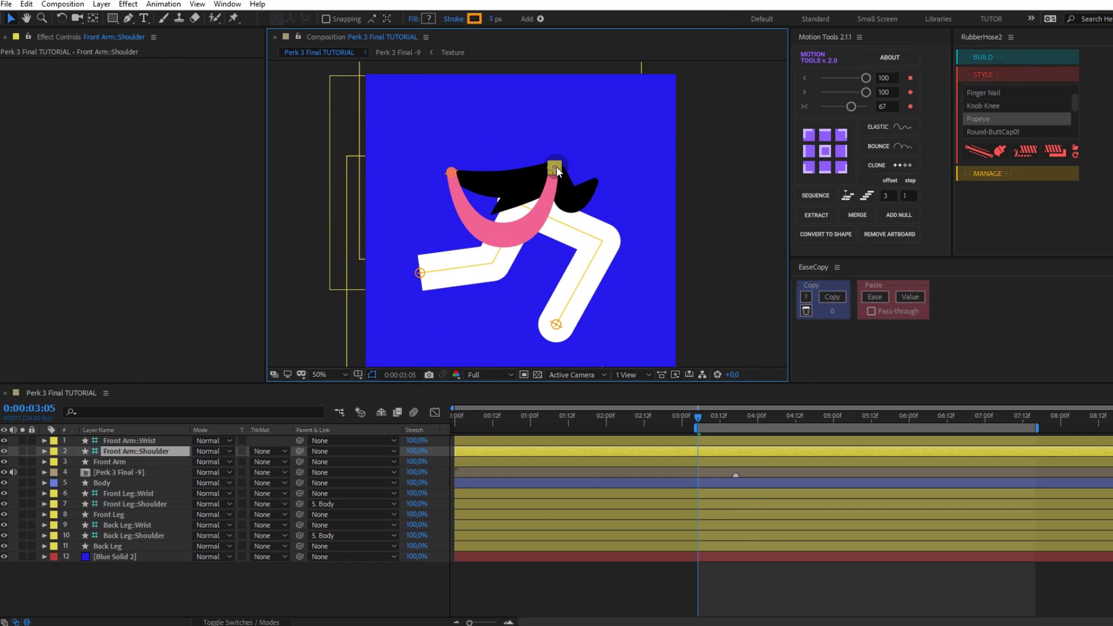
Step: Label the three front arm layers orange and shorten the arm's hose length to 370
scroll(544, 169, up, 1)
click(128, 441)
shift+click(110, 462)
click(54, 451)
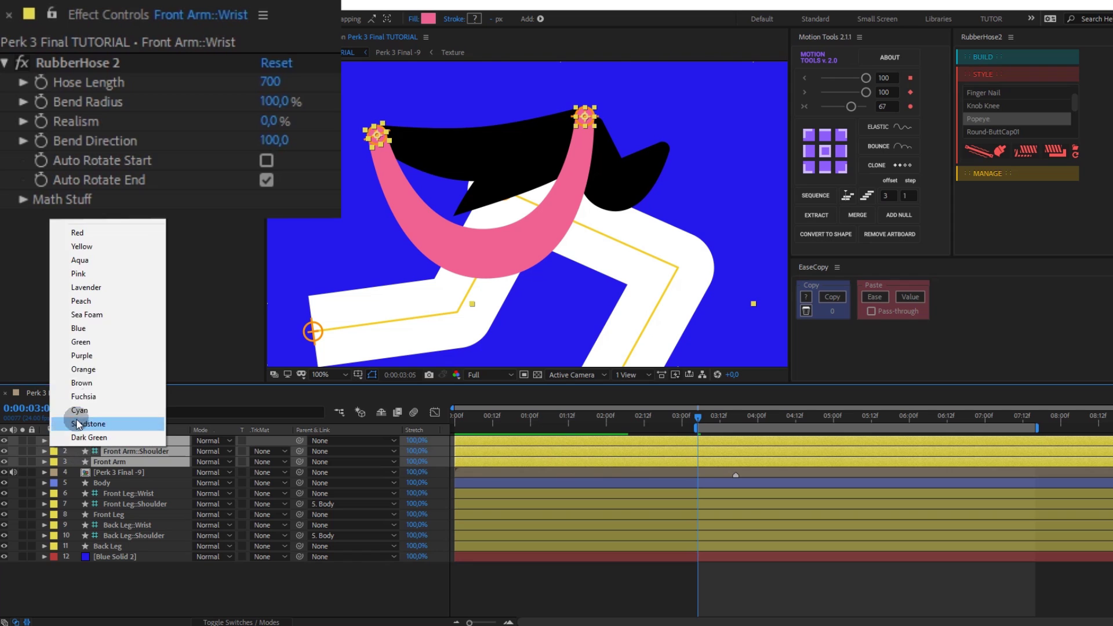
click(83, 369)
click(129, 440)
click(268, 83)
text(370)
key(Return)
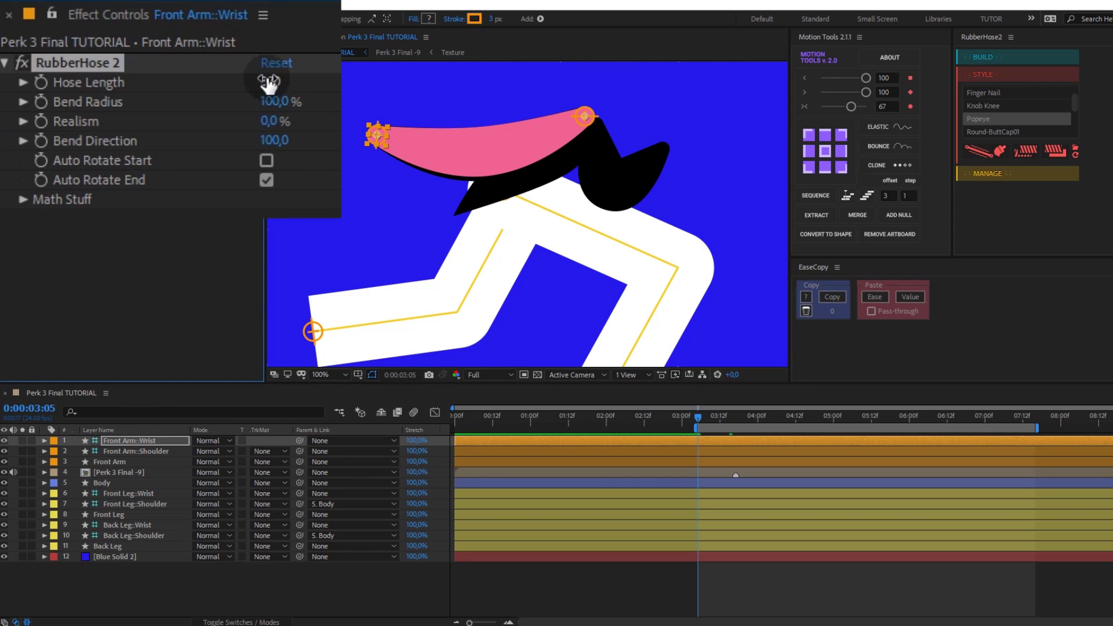
click(118, 462)
click(278, 81)
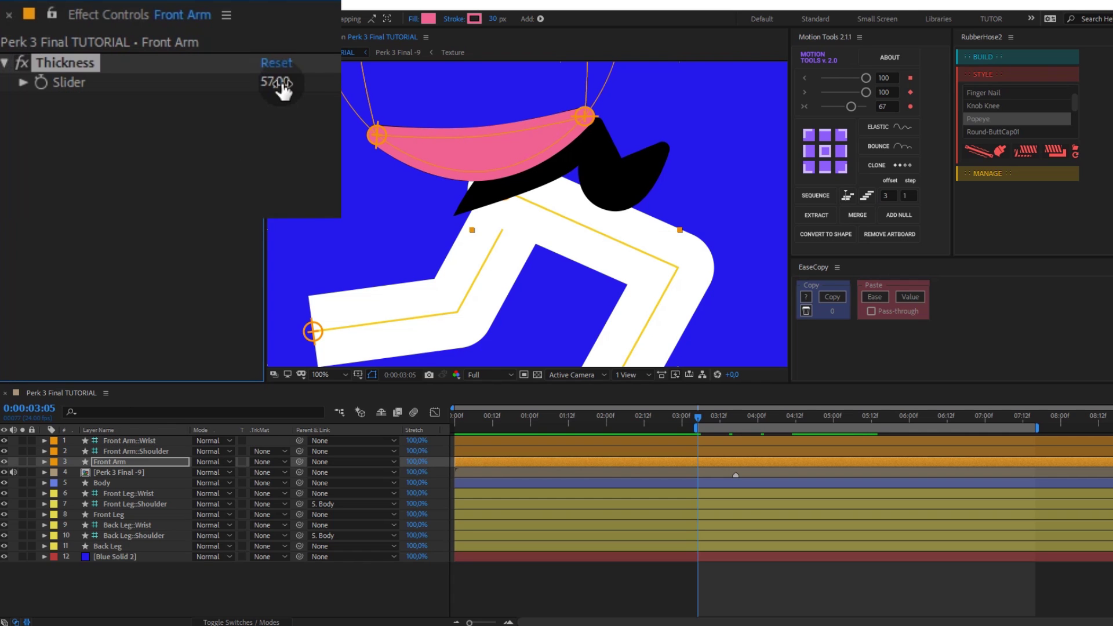
Step: Duplicate the front arm as a back arm, wrist right of the torso, shoulder behind it
click(1036, 175)
click(1023, 114)
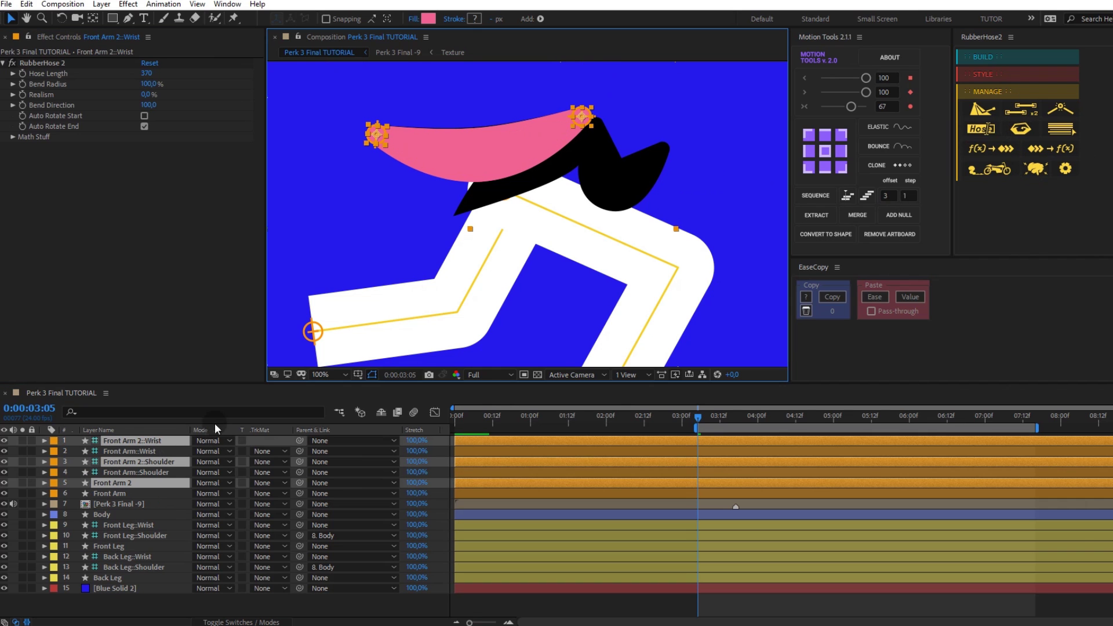
click(145, 441)
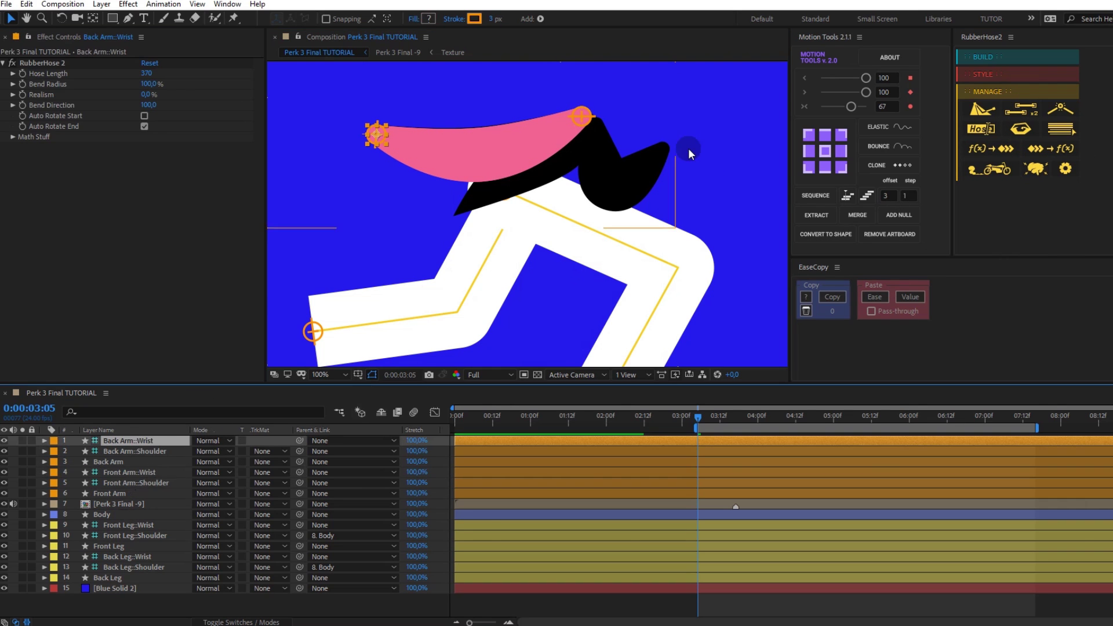
drag(376, 135, 662, 146)
click(123, 452)
drag(582, 116, 599, 127)
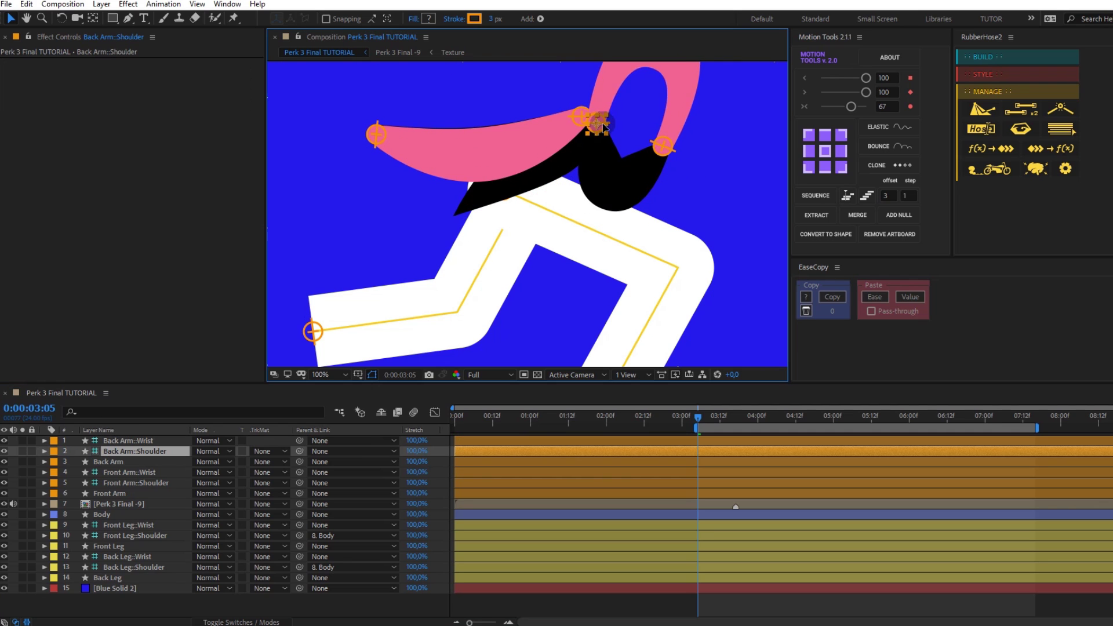
click(663, 145)
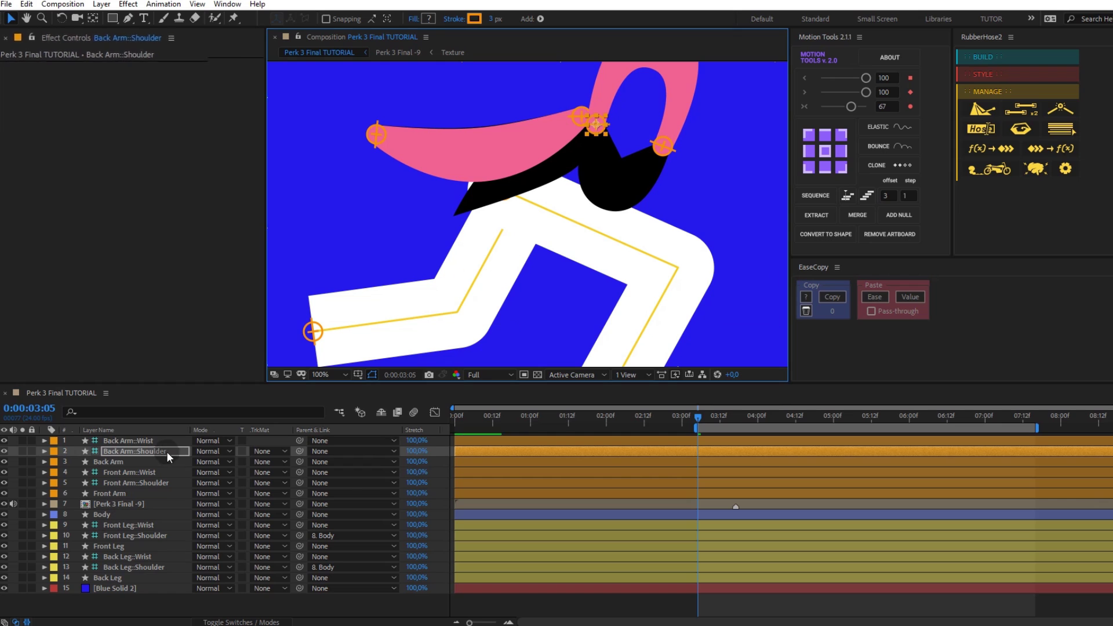
Step: Set back arm hose length 220, bend radius 0, bend direction -100, then stack it beneath the legs
click(235, 100)
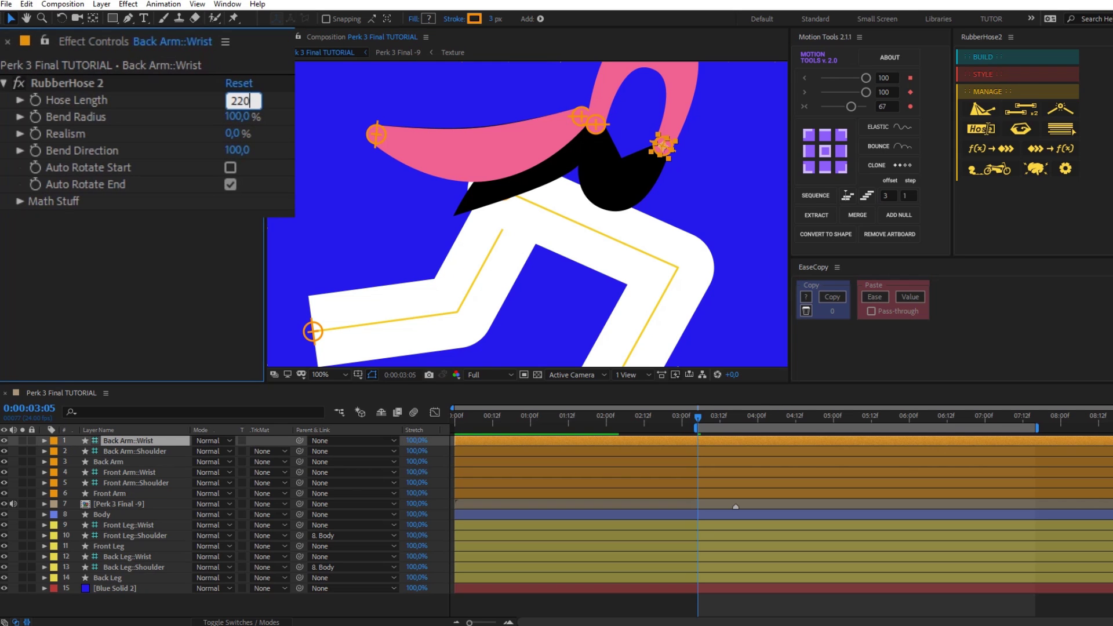
key(Return)
click(238, 117)
text(0)
key(Return)
click(242, 147)
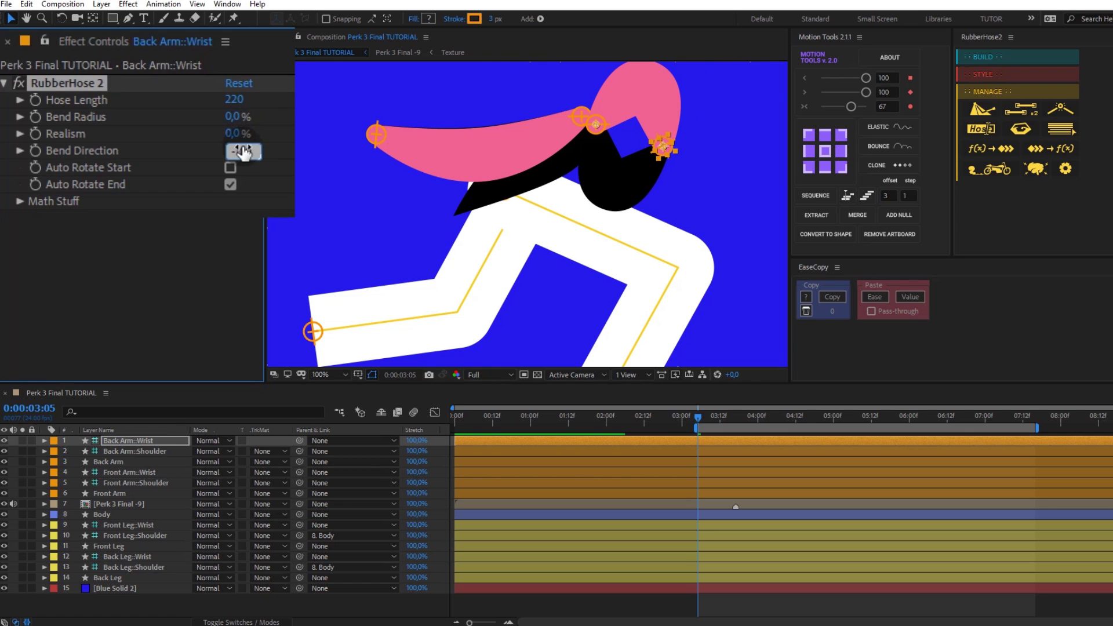
key(Return)
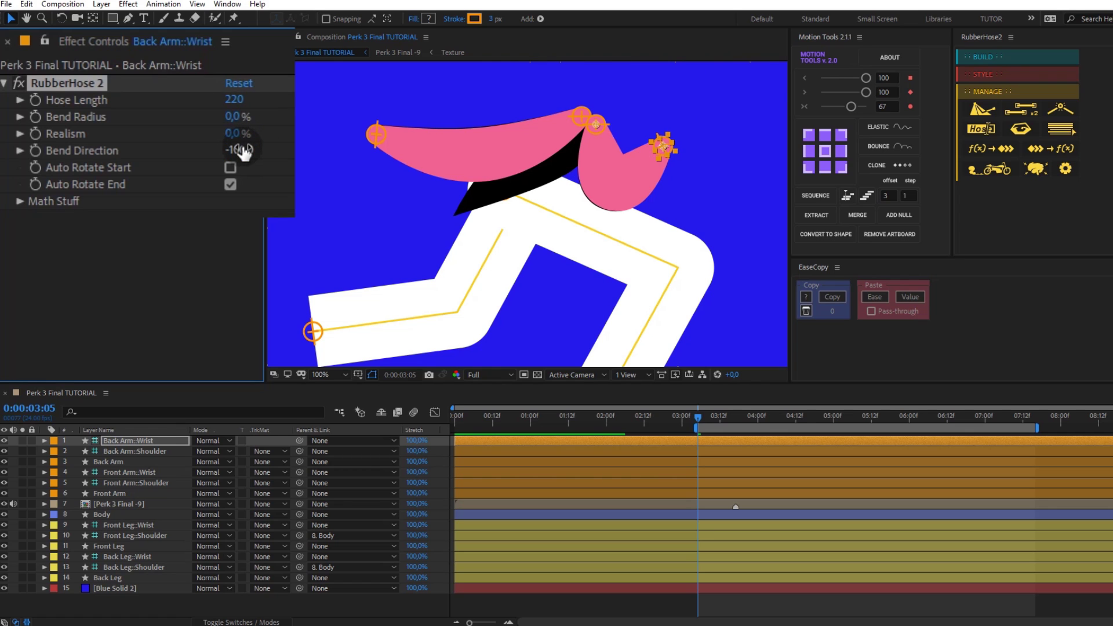
click(127, 462)
drag(237, 100, 238, 101)
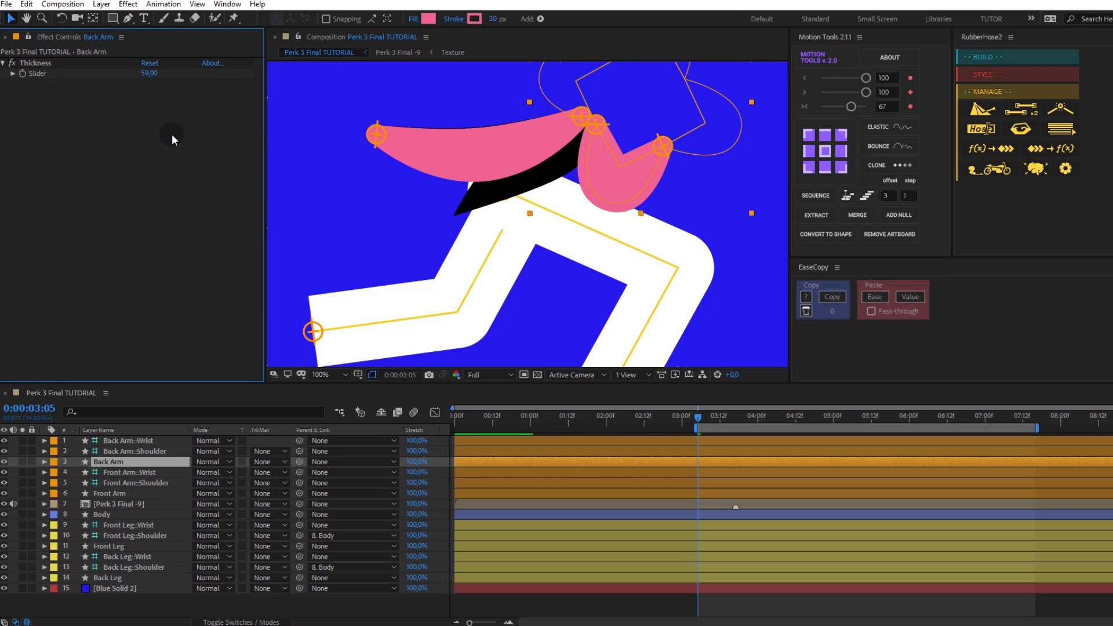
shift+click(131, 441)
drag(131, 440, 145, 583)
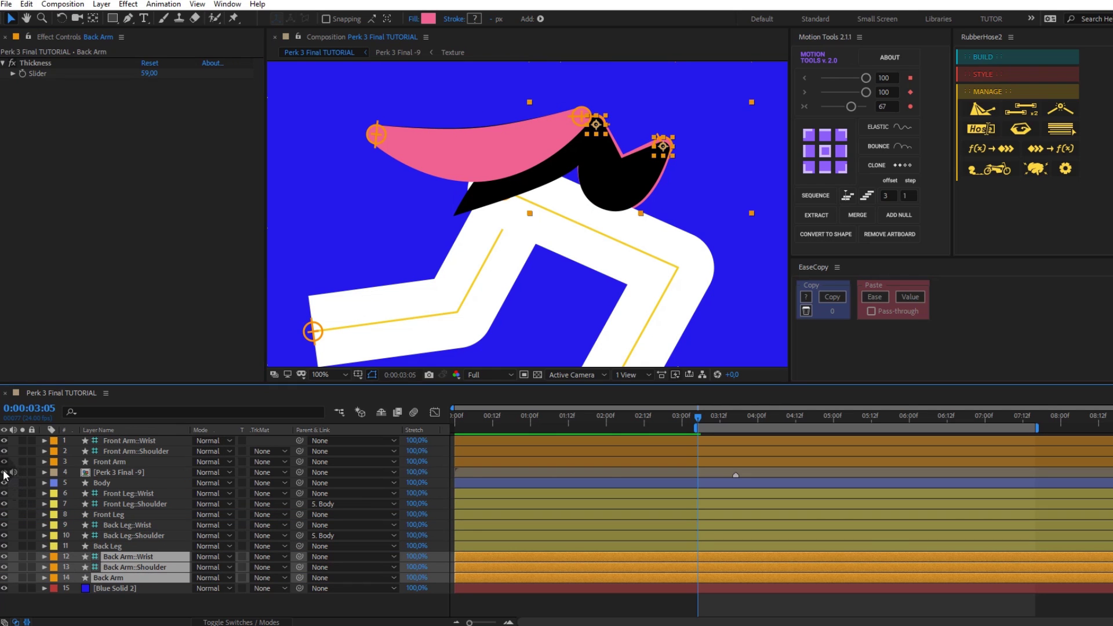
Step: Hide the reference, parent all four shoulder controllers to Body, and drag the body to test
click(4, 472)
key(F2)
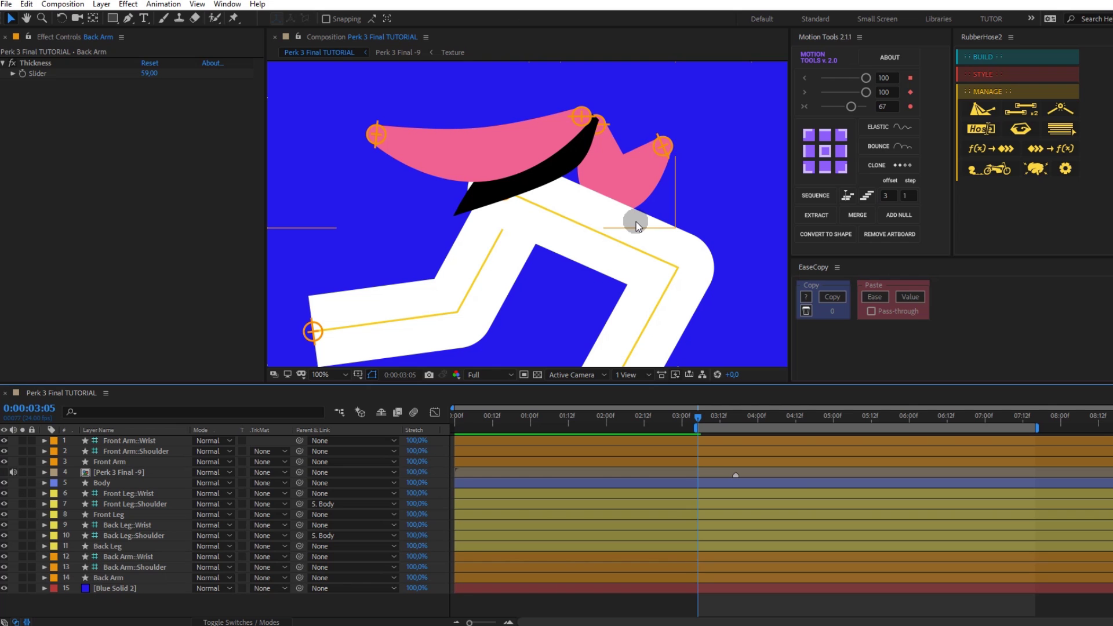
key(comma)
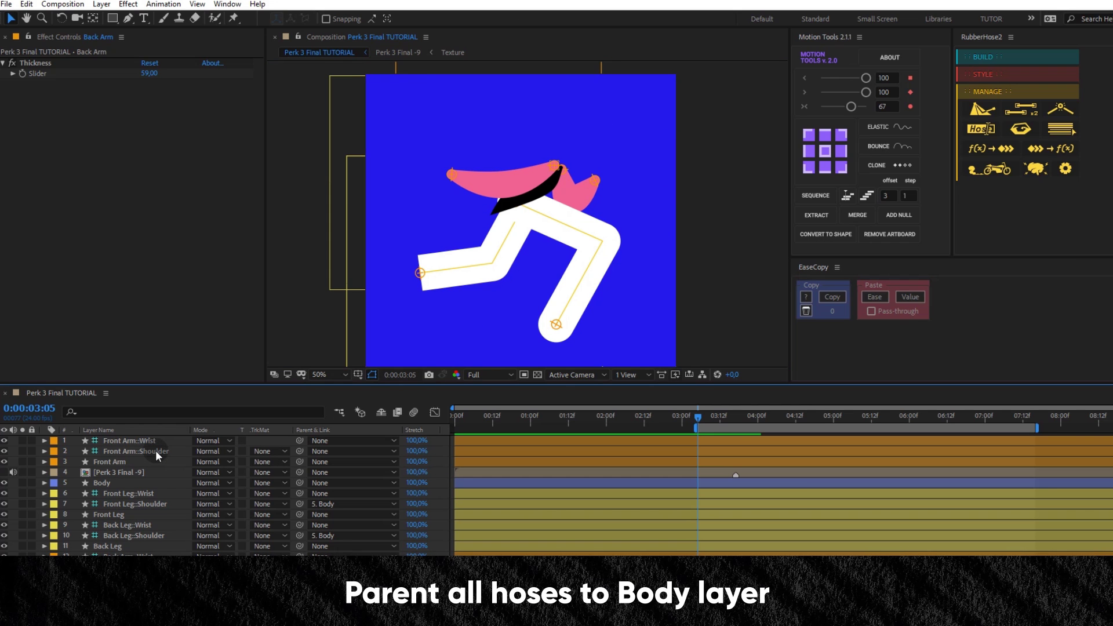
click(155, 450)
ctrl+click(151, 502)
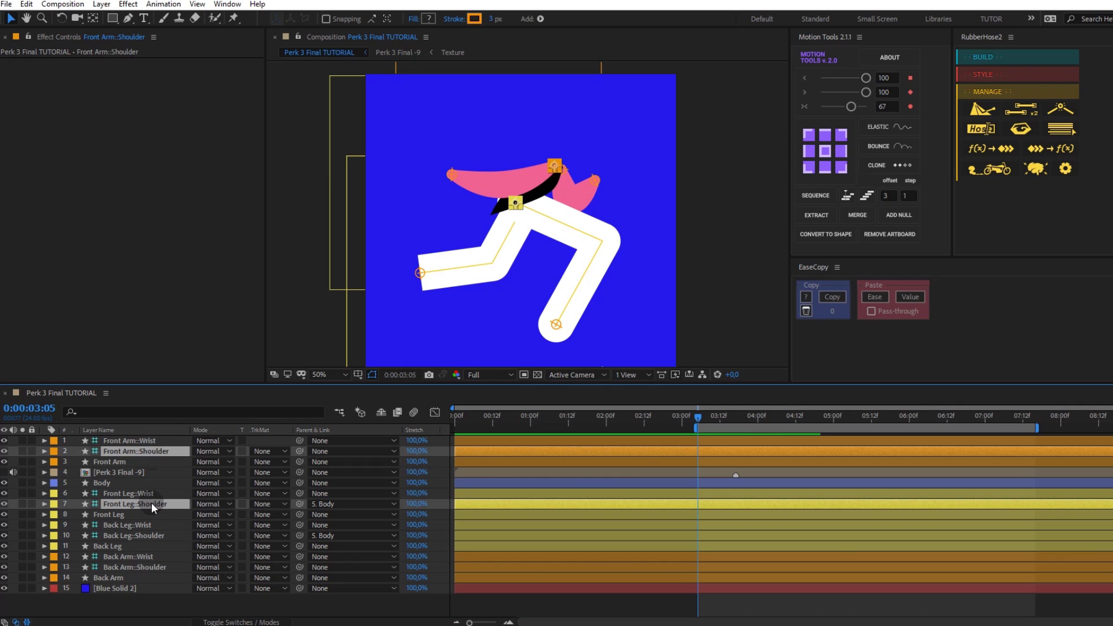
ctrl+click(144, 536)
ctrl+click(144, 566)
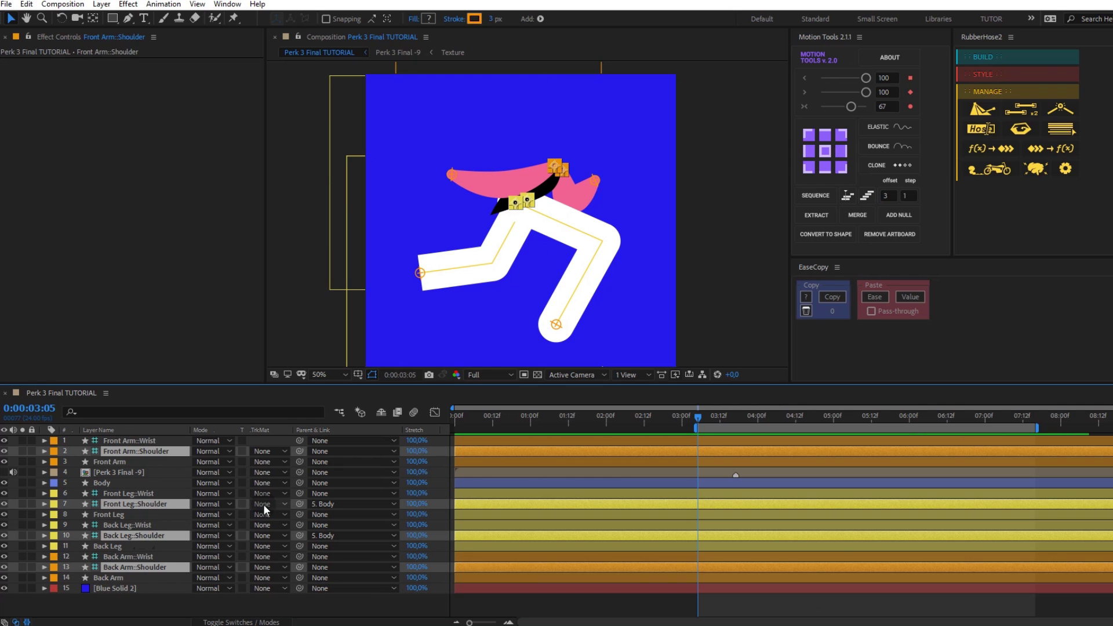
drag(300, 504, 144, 481)
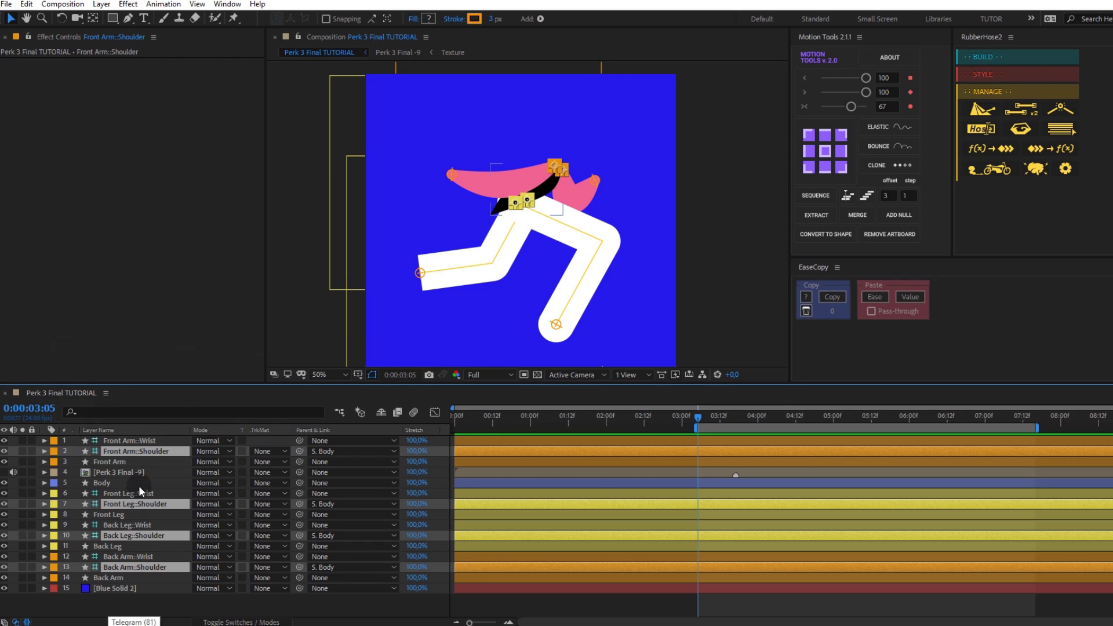
click(498, 243)
mouse_move(497, 242)
mouse_down()
mouse_move(474, 223)
mouse_move(487, 226)
mouse_up()
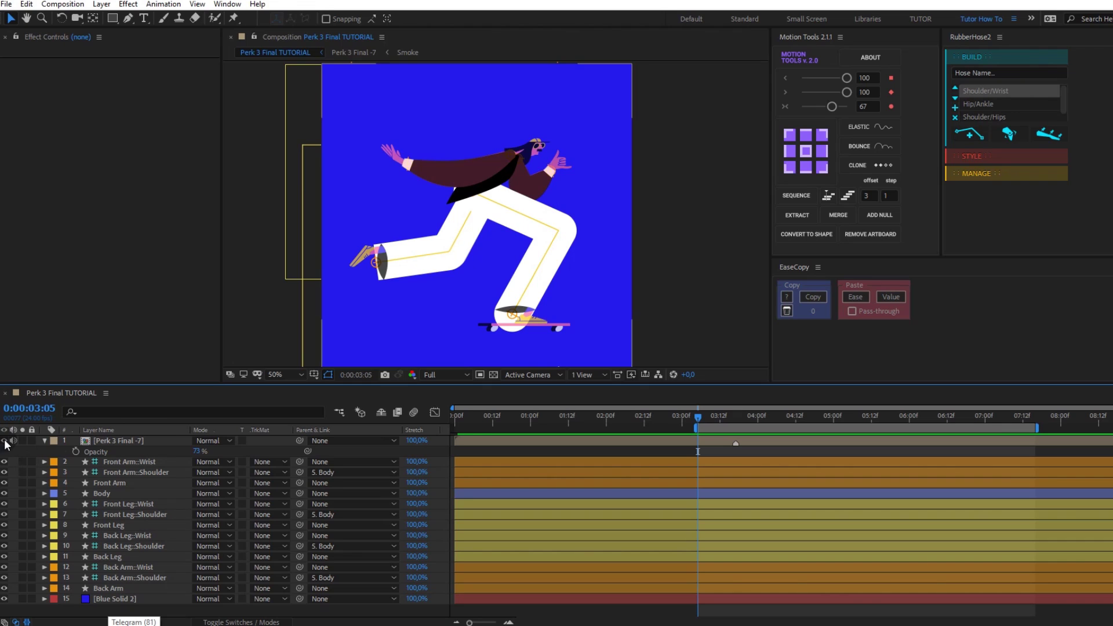
Step: Draw a rectangle over the back foot with the Pen tool and name it 'mask'
scroll(470, 281, up, 1)
scroll(526, 245, up, 3)
click(512, 192)
key(g)
click(518, 193)
click(534, 353)
click(469, 354)
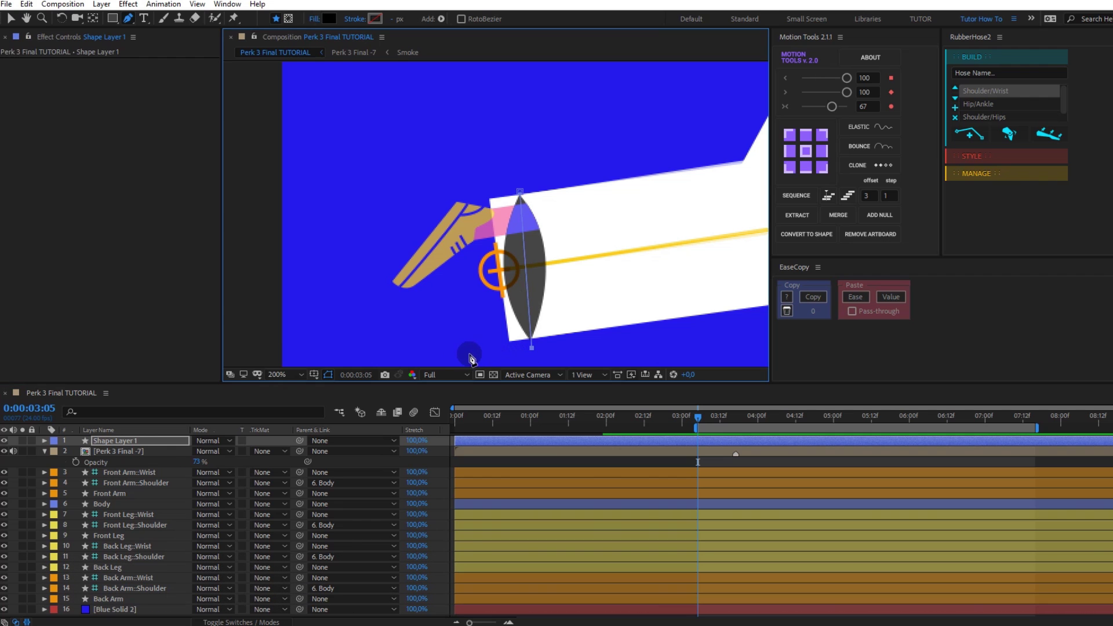
click(520, 192)
key(Return)
text(mask)
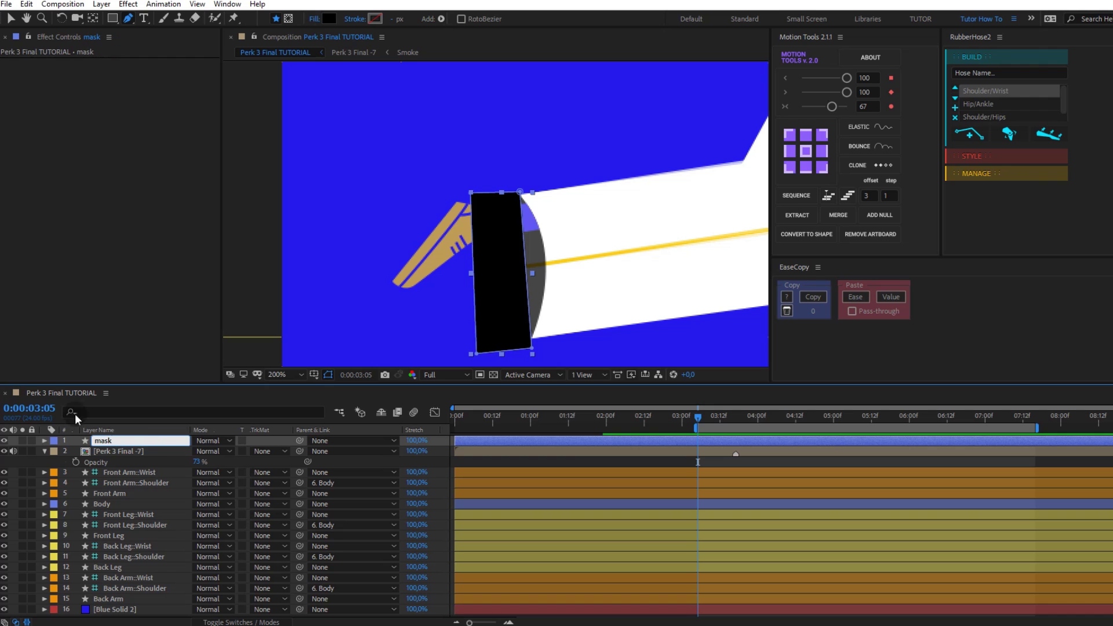
Step: Place 'mask' above Back Leg and set it as Back Leg's Alpha Inverted matte
drag(131, 497, 202, 563)
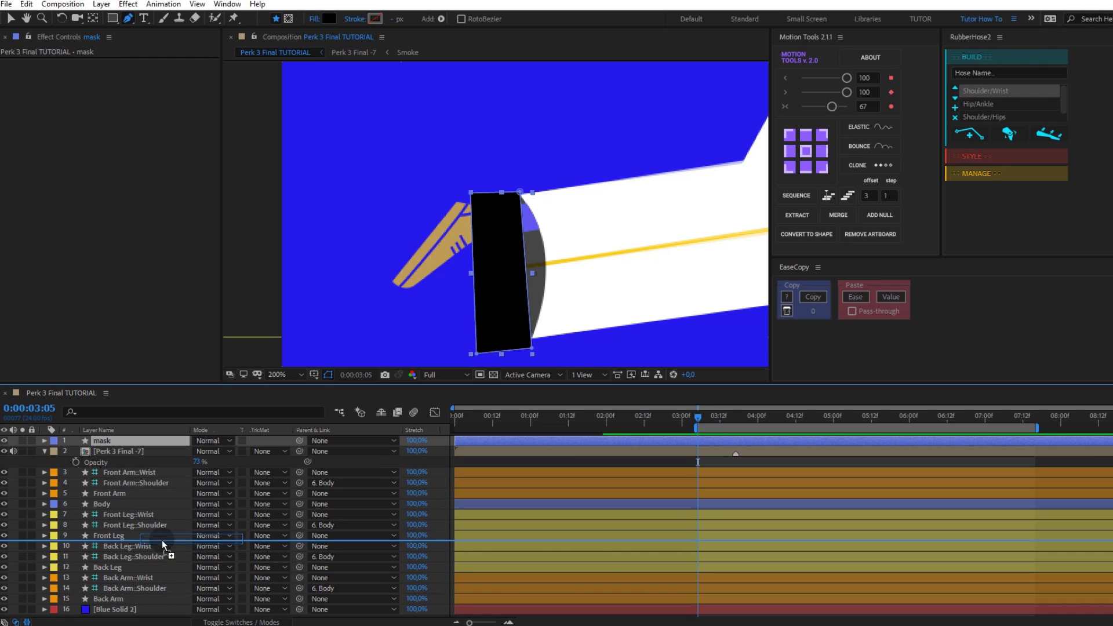
click(268, 566)
click(305, 529)
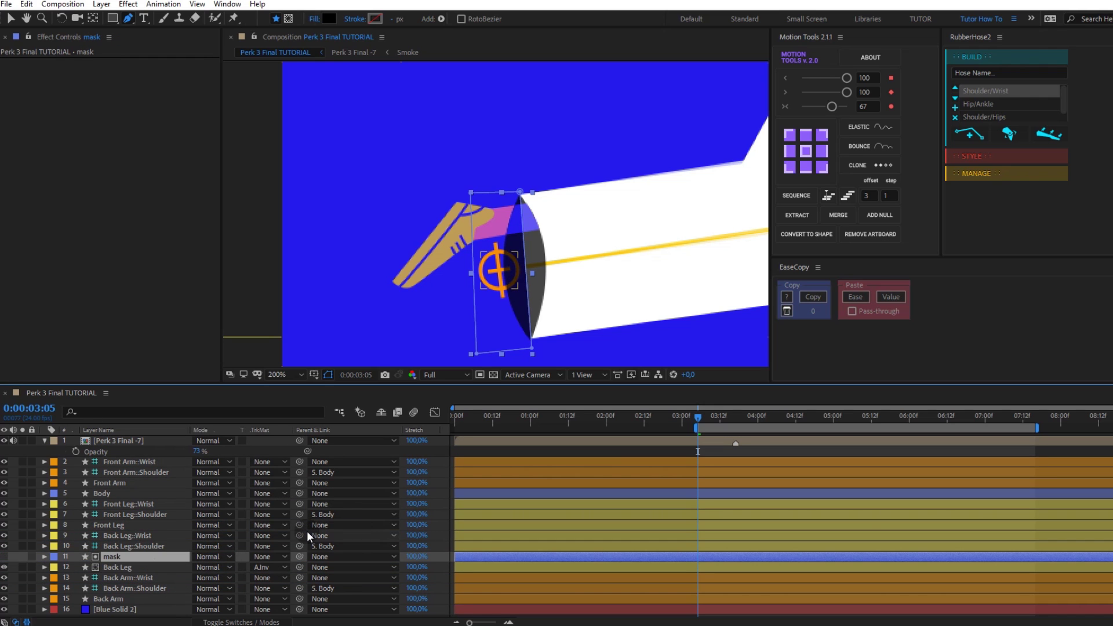
click(5, 441)
click(5, 441)
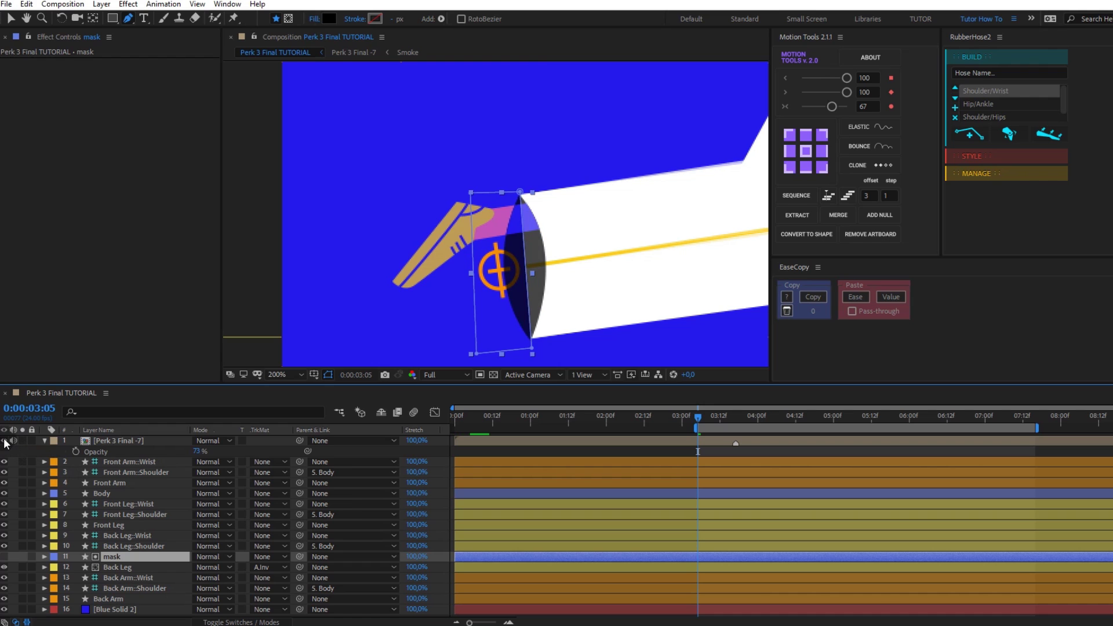
Step: Begin drawing a curved sleeve shape at the trouser opening
click(168, 458)
click(540, 338)
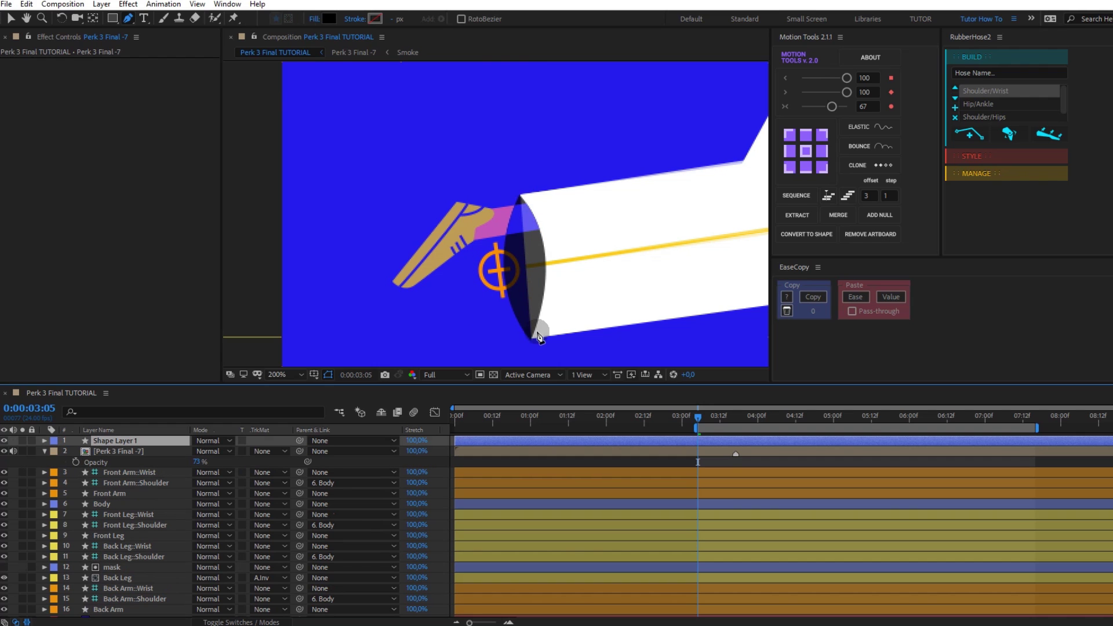
mouse_move(531, 346)
mouse_down()
mouse_move(486, 318)
mouse_move(479, 181)
mouse_up()
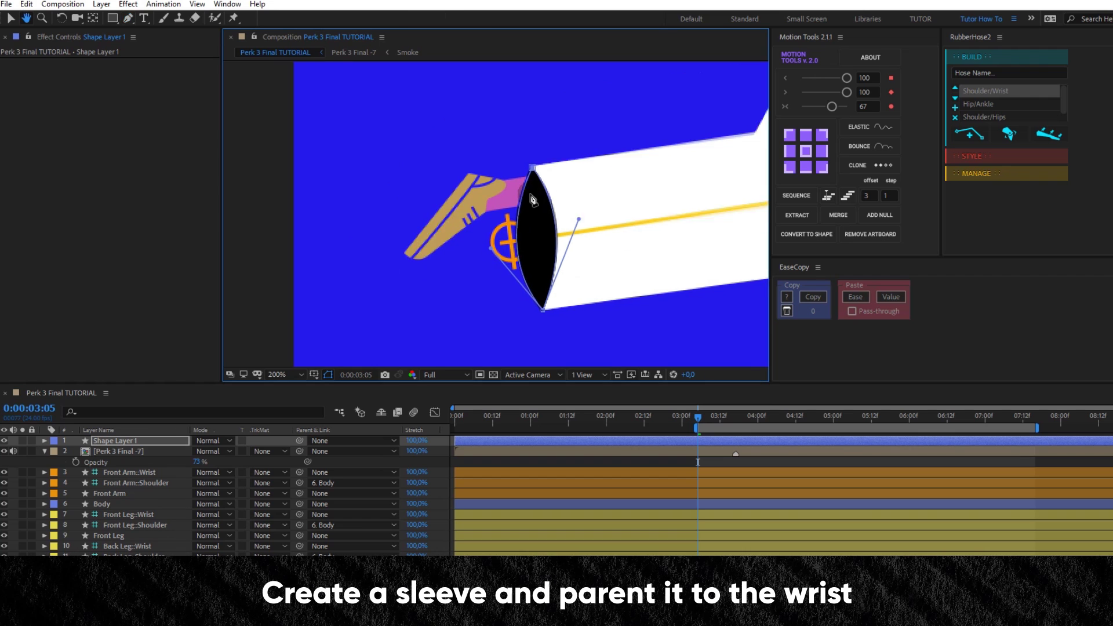
Step: Hide the reference artwork layer and deselect the new shape layer
scroll(523, 129, up, 2)
scroll(525, 128, up, 1)
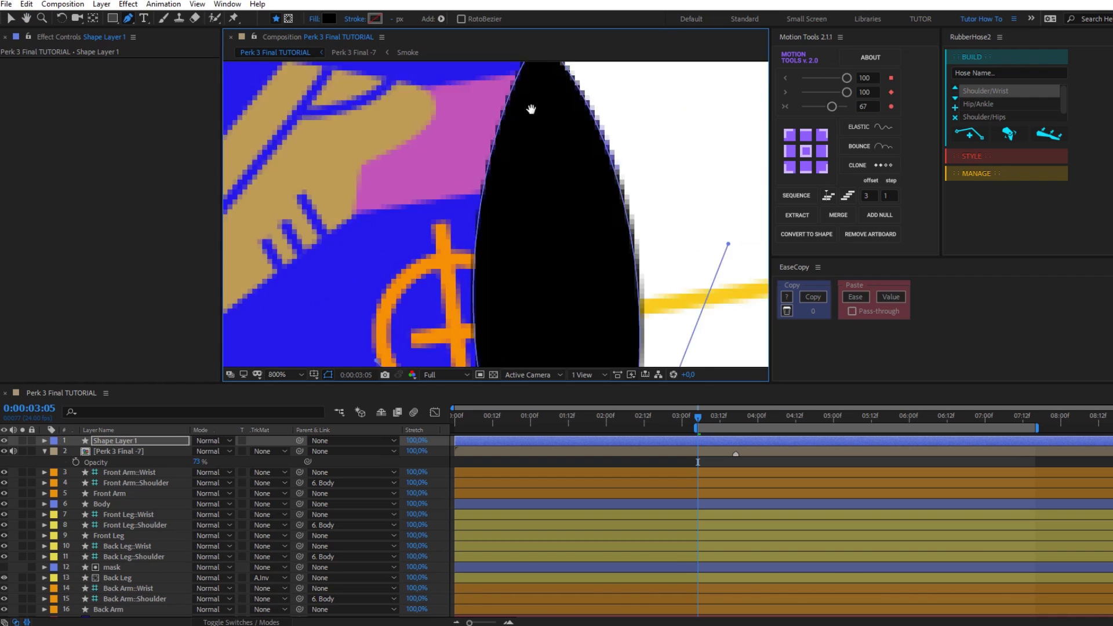
scroll(548, 172, up, 1)
scroll(547, 172, down, 4)
click(4, 451)
click(143, 469)
scroll(490, 241, up, 2)
Step: Move the opening shape's top path point down to the trouser edge
key(v)
click(110, 440)
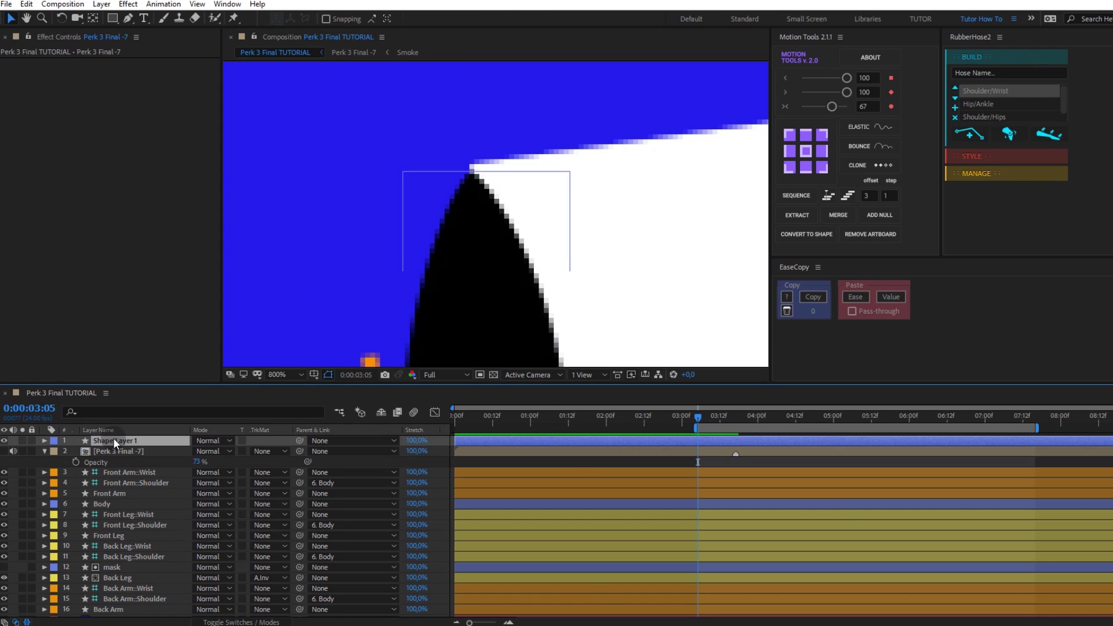
click(44, 440)
click(55, 452)
click(473, 169)
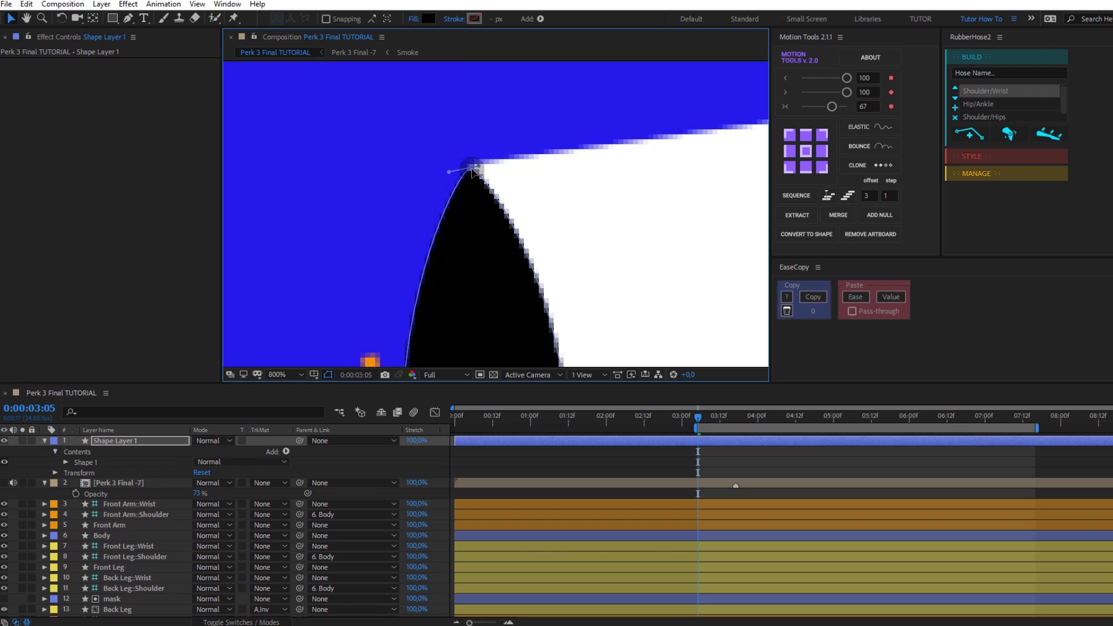
drag(472, 169, 444, 311)
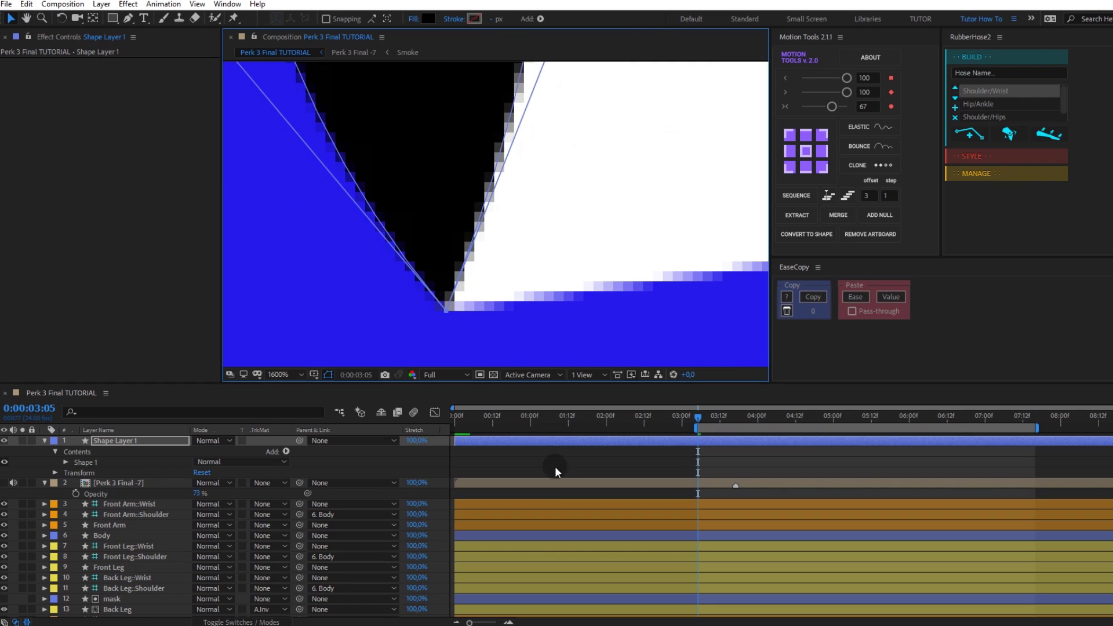
click(557, 469)
Step: Rename Shape Layer 1 to 'sleeve'
scroll(603, 263, down, 3)
scroll(603, 263, up, 2)
click(4, 482)
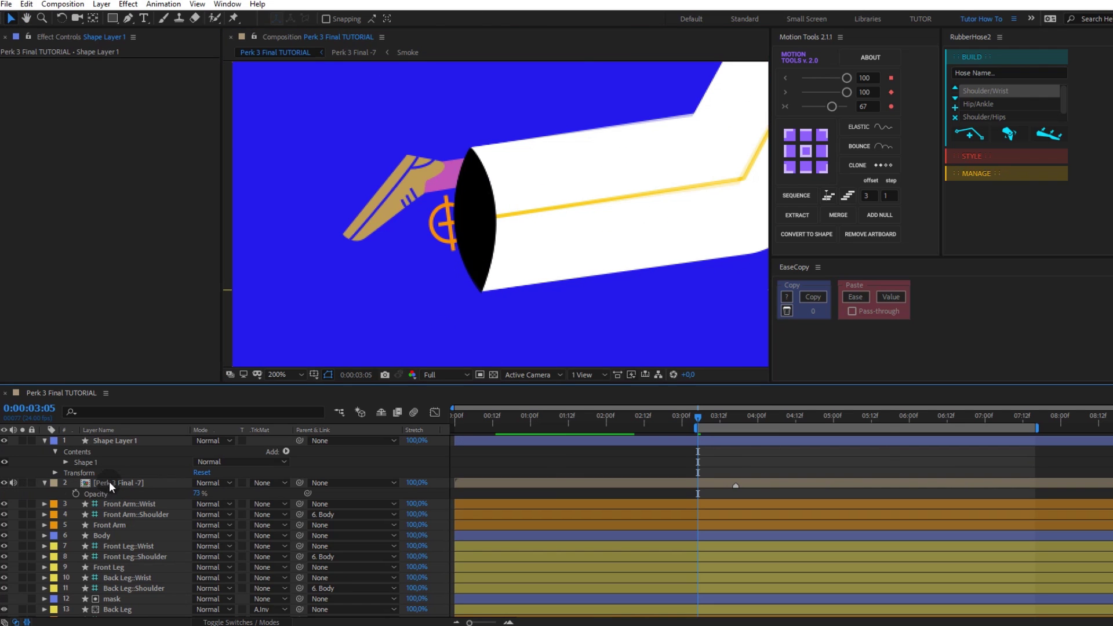
click(113, 440)
click(5, 483)
key(Return)
text(sleeve)
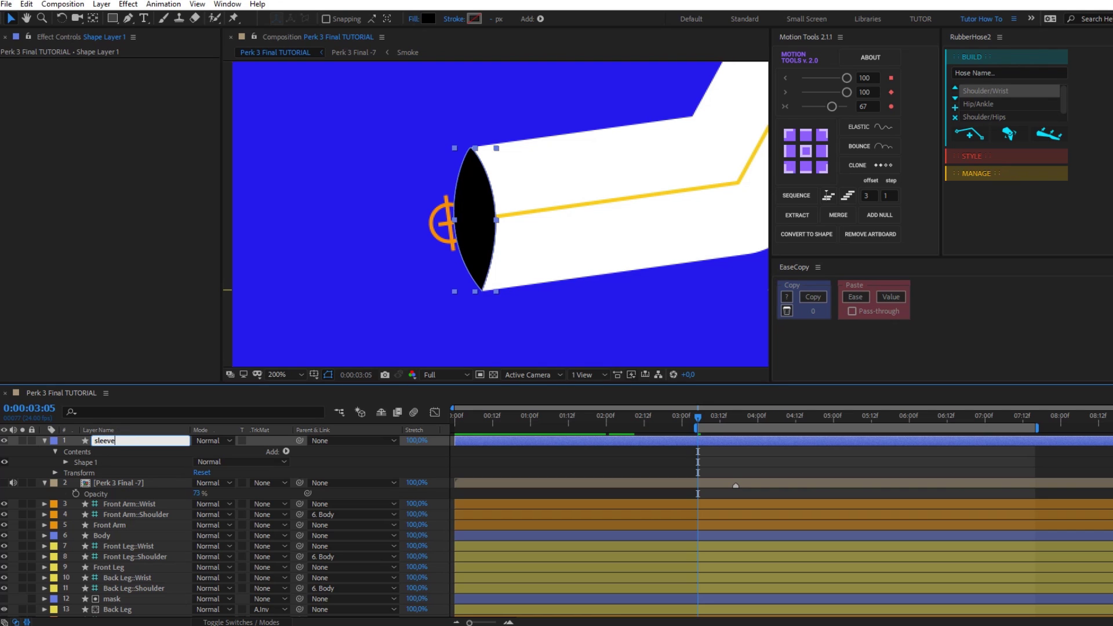
key(Return)
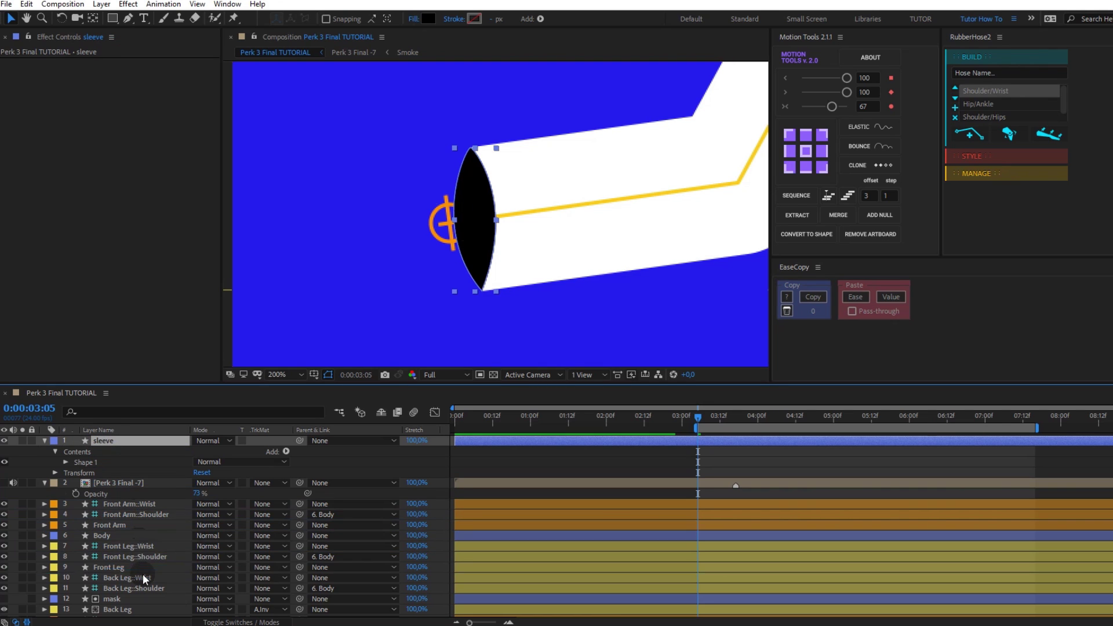
Step: Move sleeve below Front Leg, parent sleeve and mask to Back Leg::Wrist, then test
drag(127, 459, 142, 574)
scroll(117, 592, down, 2)
click(44, 505)
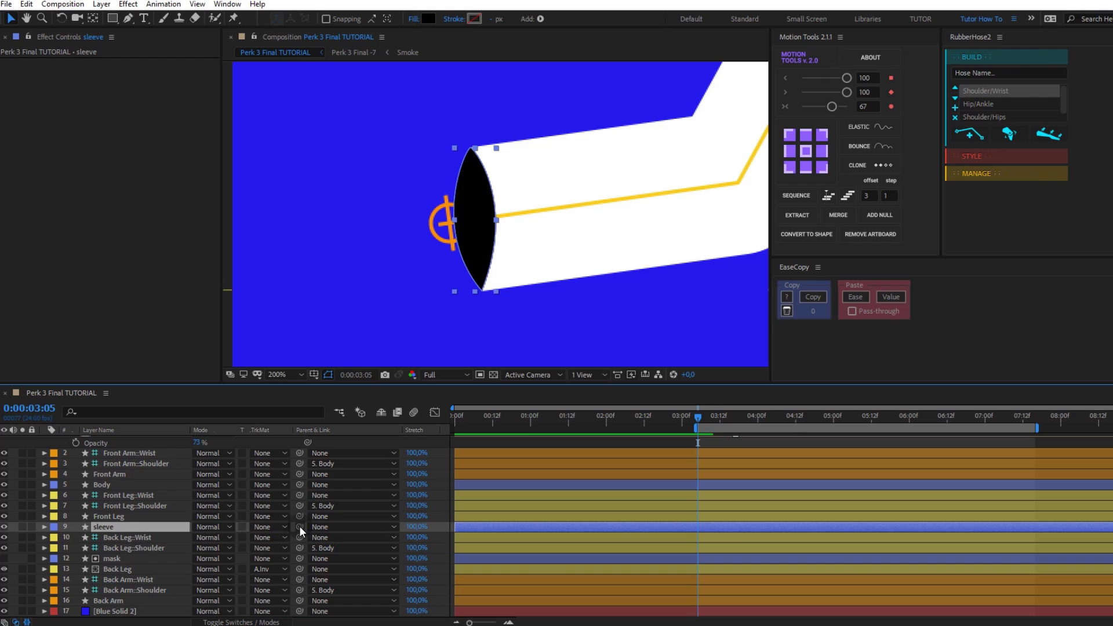
drag(299, 526, 148, 541)
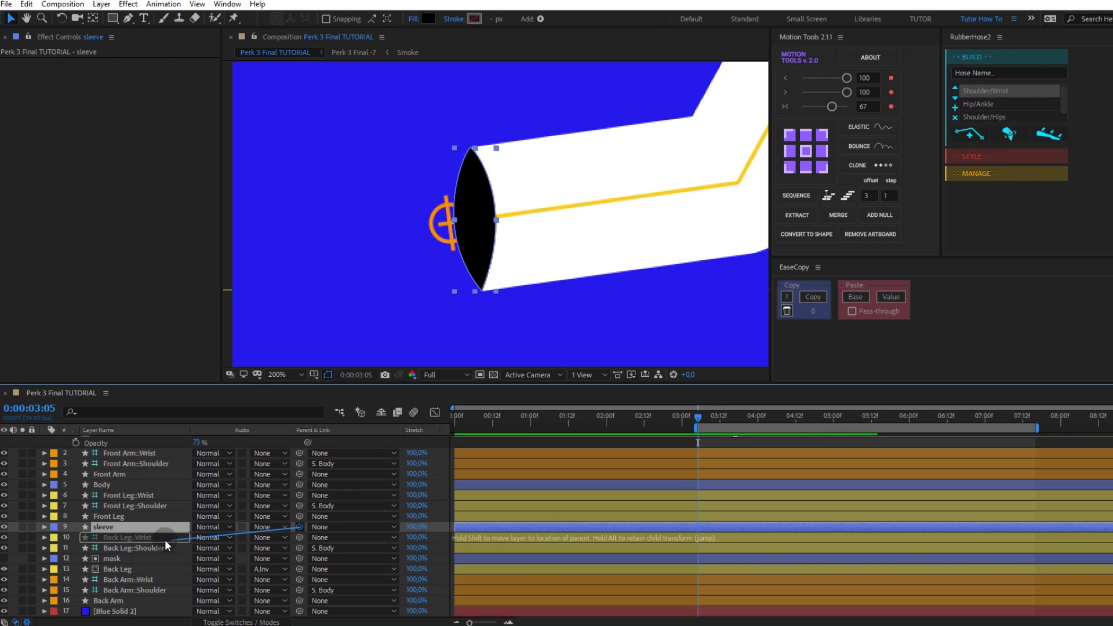
click(131, 560)
drag(299, 558, 150, 537)
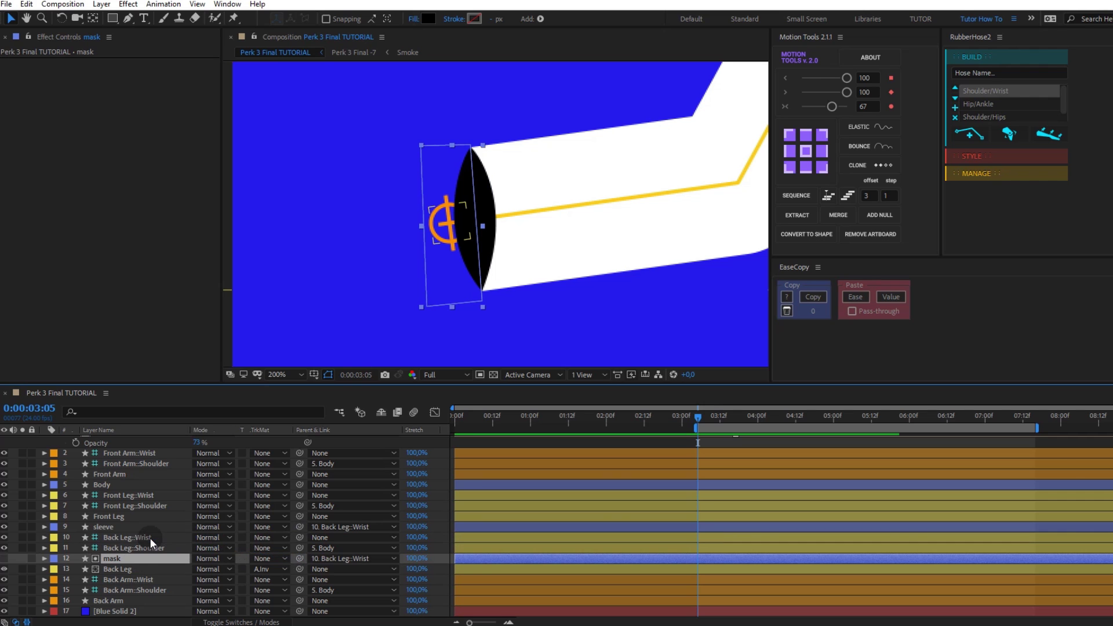
click(151, 538)
mouse_move(452, 233)
mouse_down()
mouse_move(463, 276)
mouse_move(442, 225)
mouse_up()
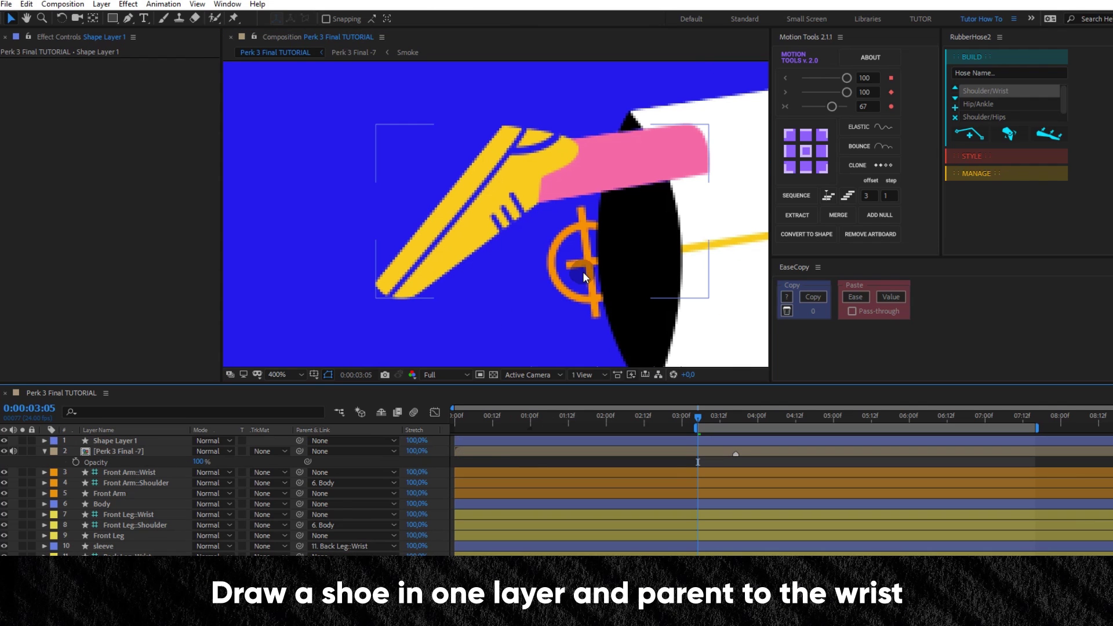
Step: Move the shoe layer among the back leg layers and rename it 'back shoe'
key(comma)
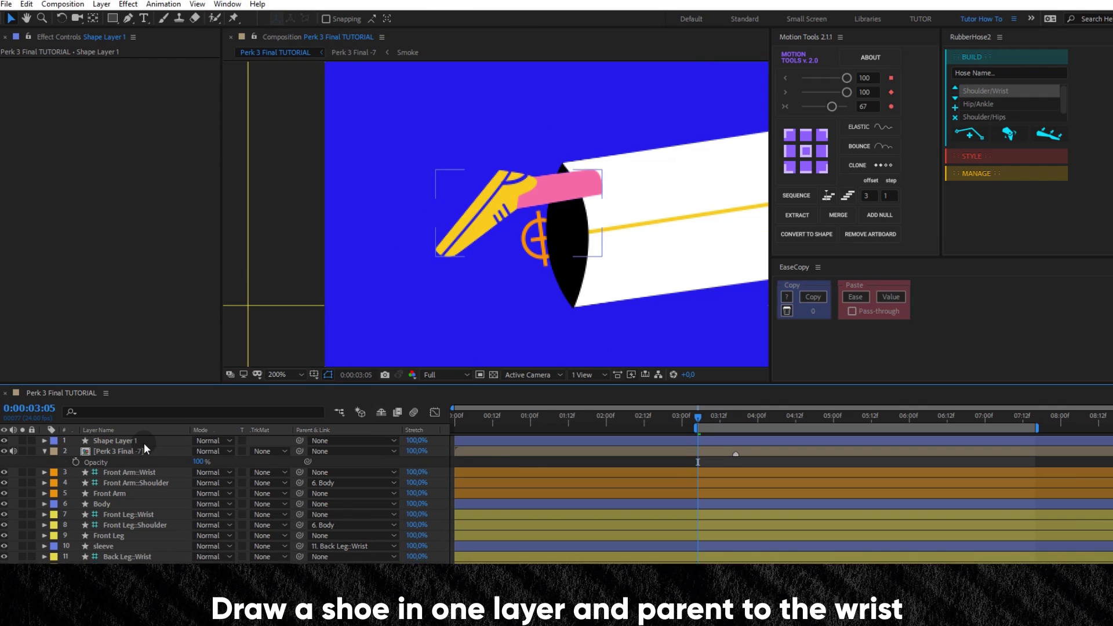
drag(124, 440, 172, 600)
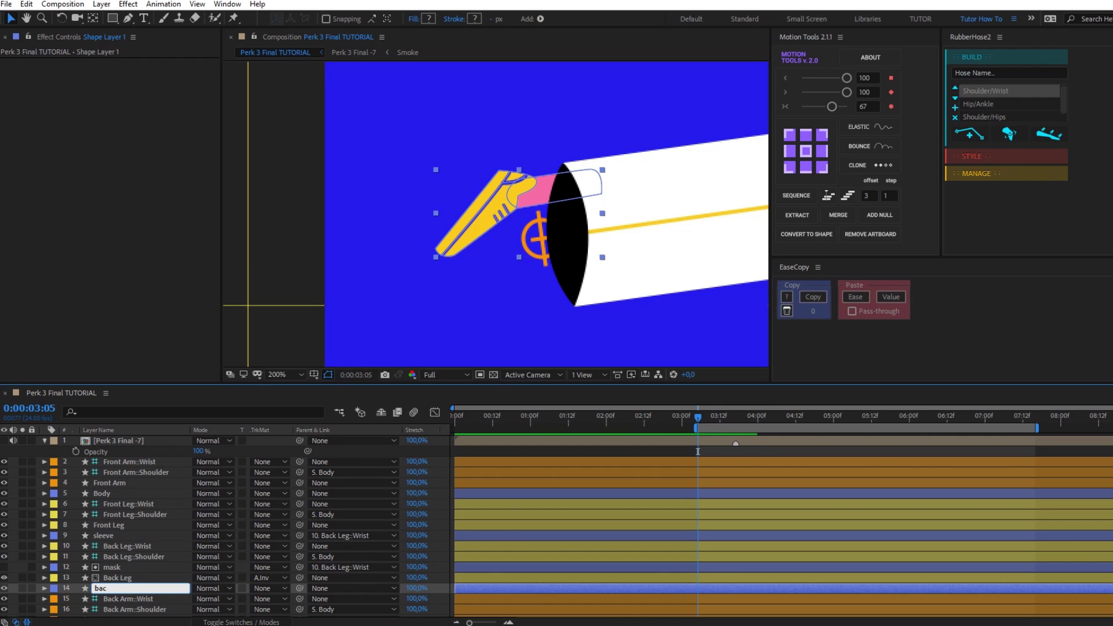
text(k shoe)
key(Return)
Step: Duplicate the sleeve layer and give sleeve 2 the sampled blue background fill
click(112, 536)
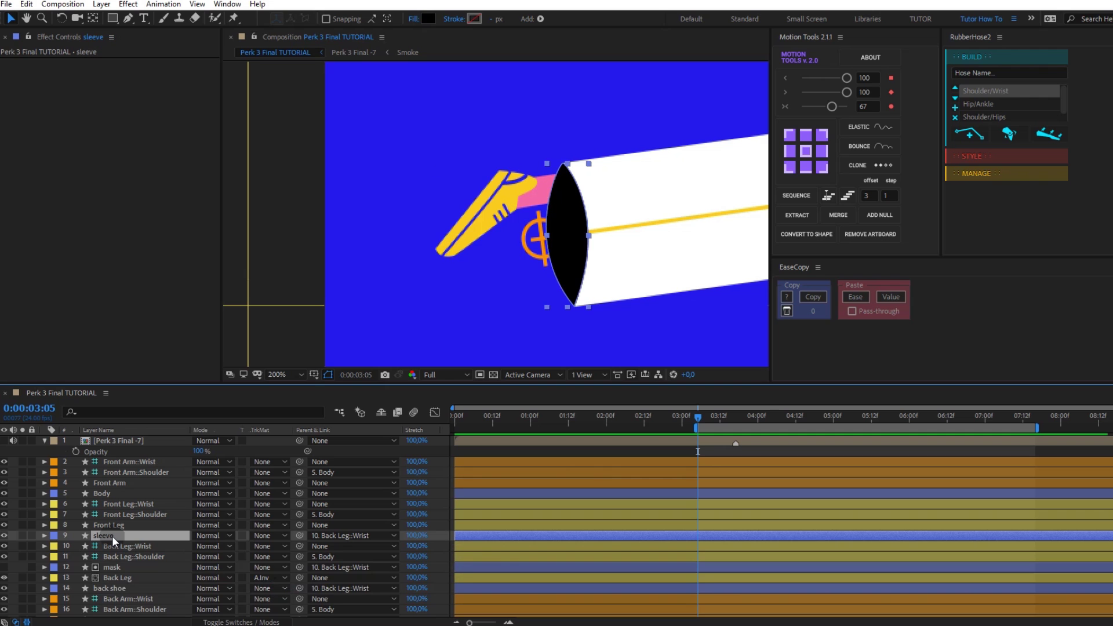
key(ctrl+d)
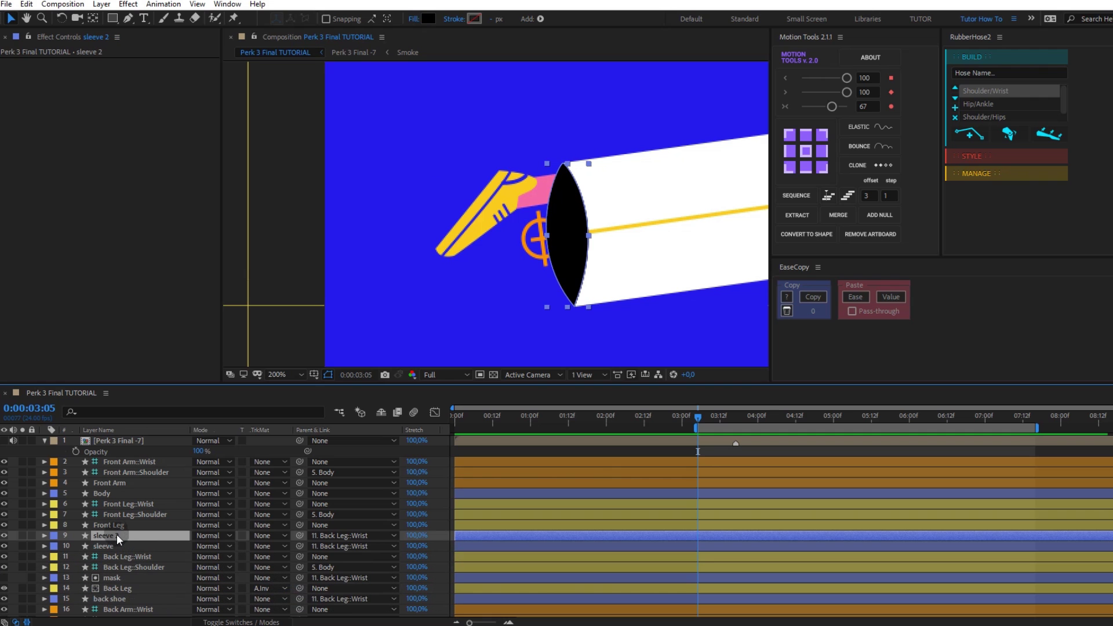
click(428, 19)
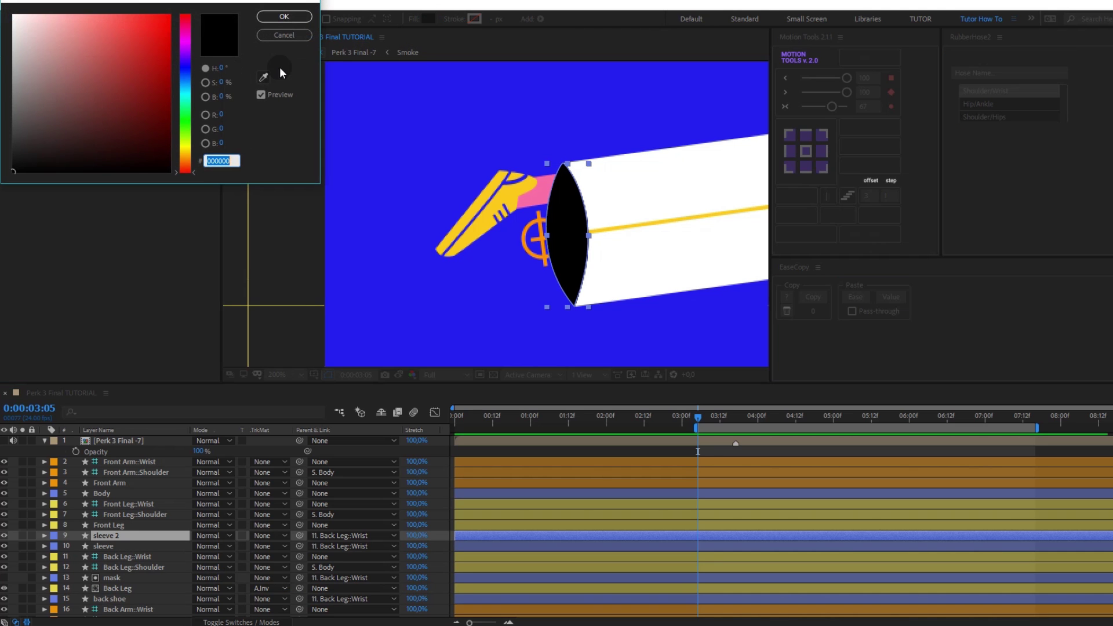
click(403, 83)
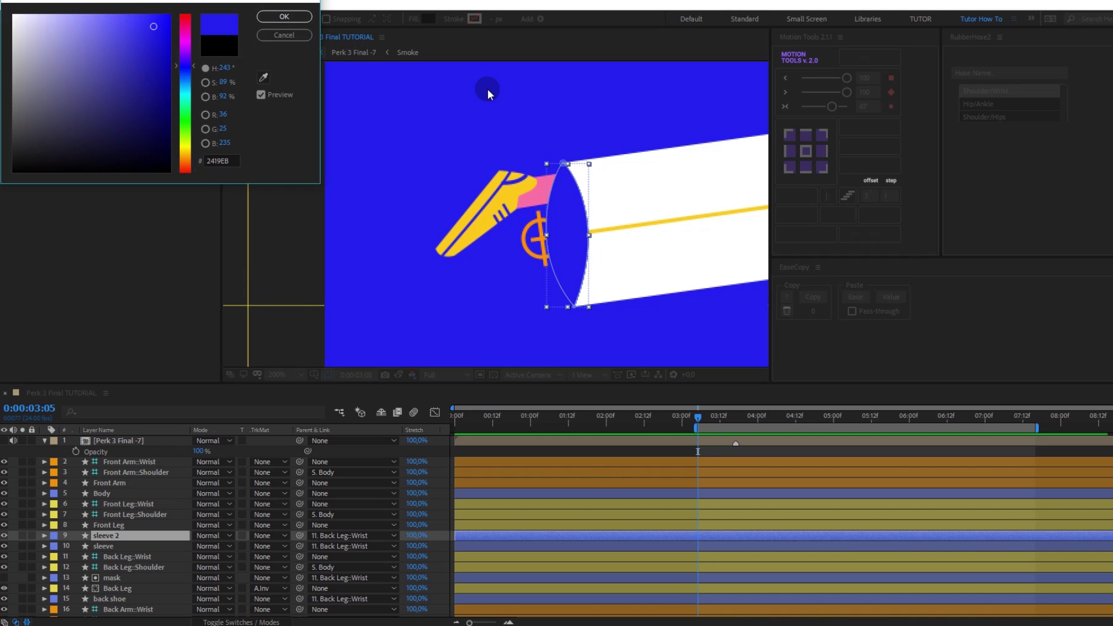
click(283, 18)
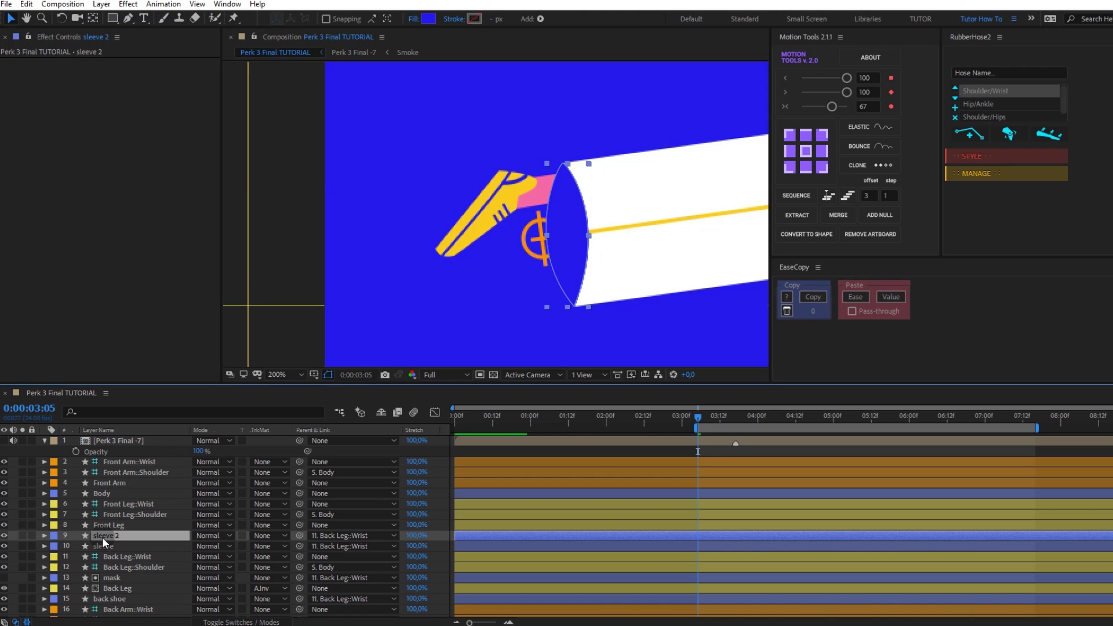
Step: Apply Set Matte to sleeve 2 with a matte source layer, then test with the back wrist
key(ctrl+space)
text(set matte)
key(Return)
click(144, 73)
click(176, 299)
click(510, 232)
scroll(505, 232, down, 2)
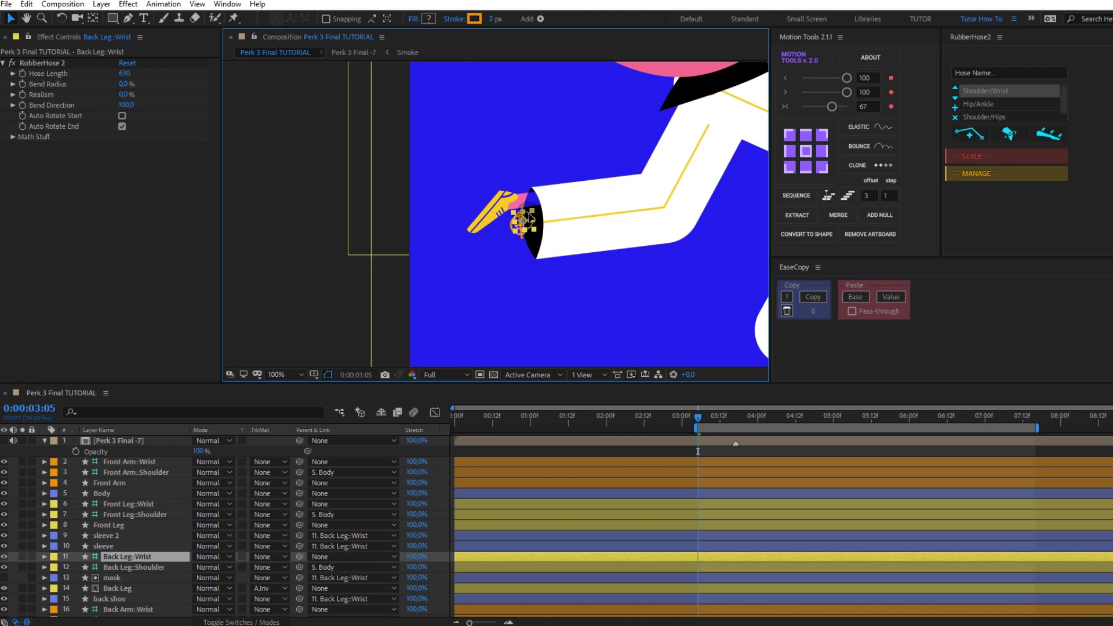
drag(524, 221, 519, 228)
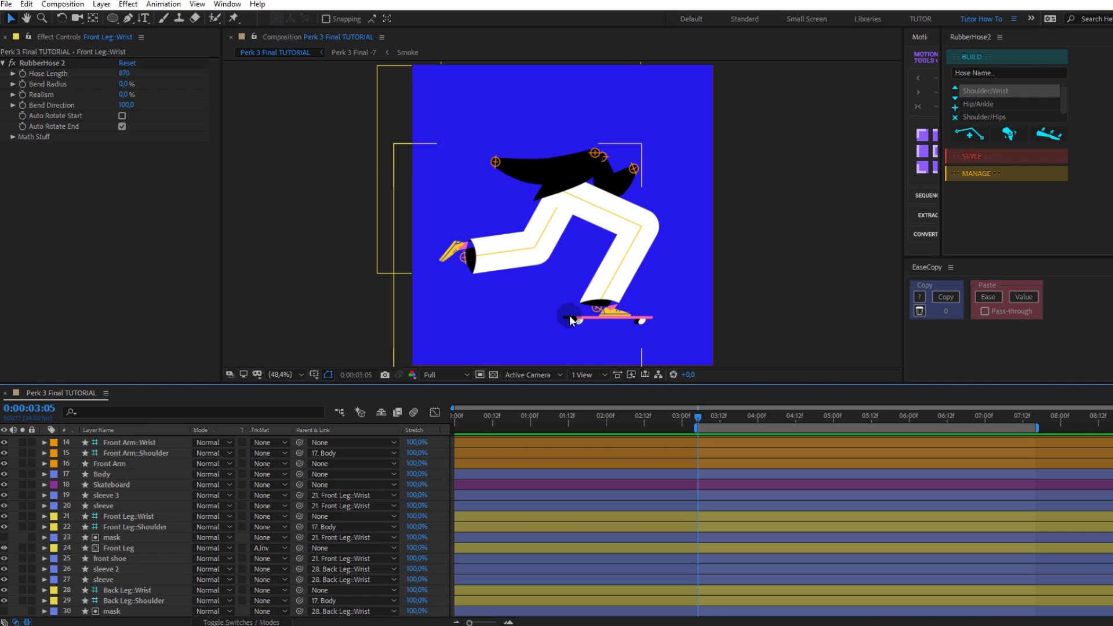
Step: Test the front leg rig by lifting the front foot, then undo the lift
click(597, 318)
click(596, 306)
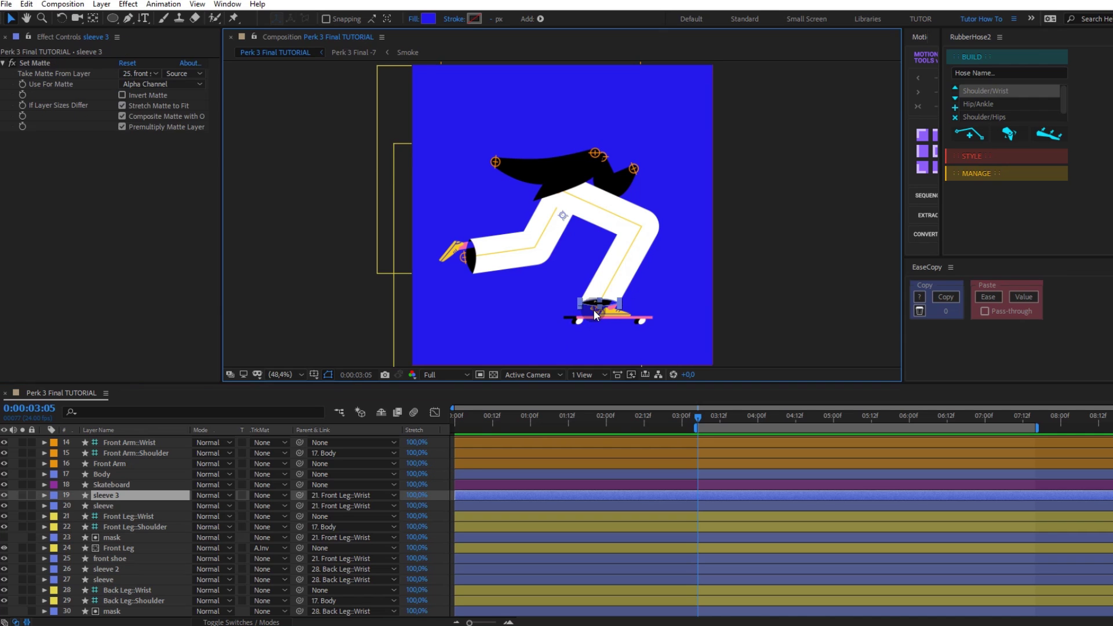
drag(597, 310, 614, 273)
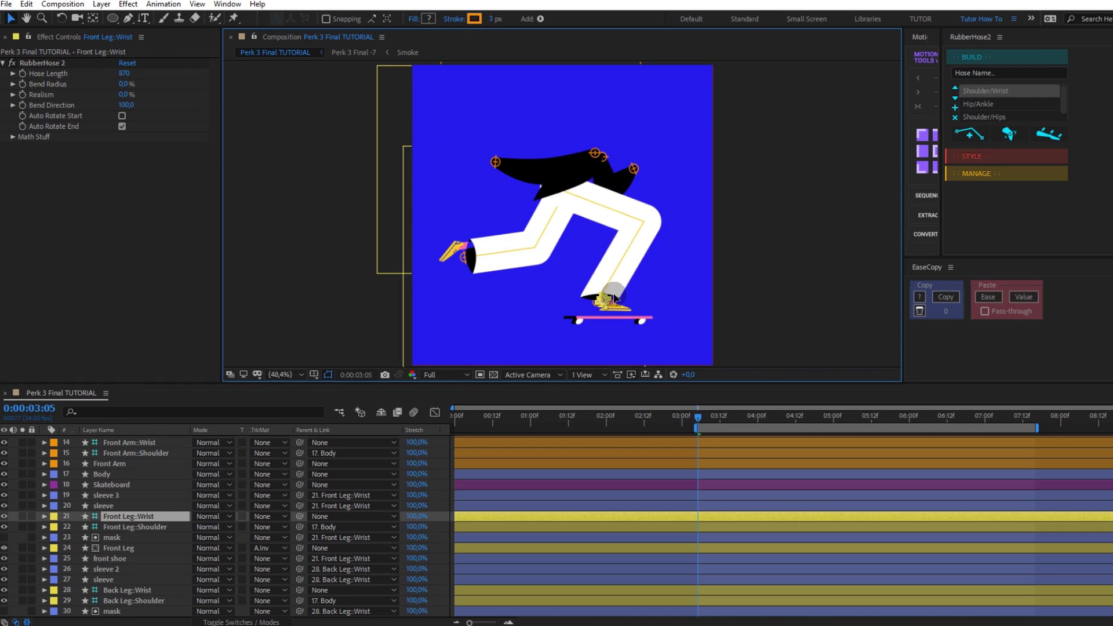
key(ctrl+z)
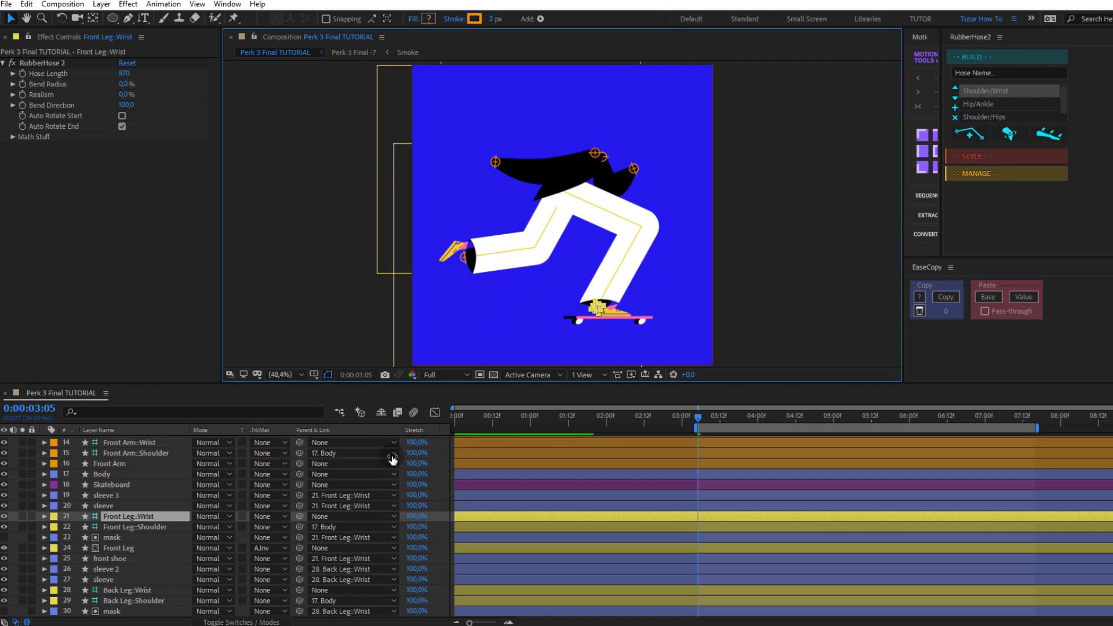
scroll(131, 505, up, 3)
scroll(562, 133, up, 3)
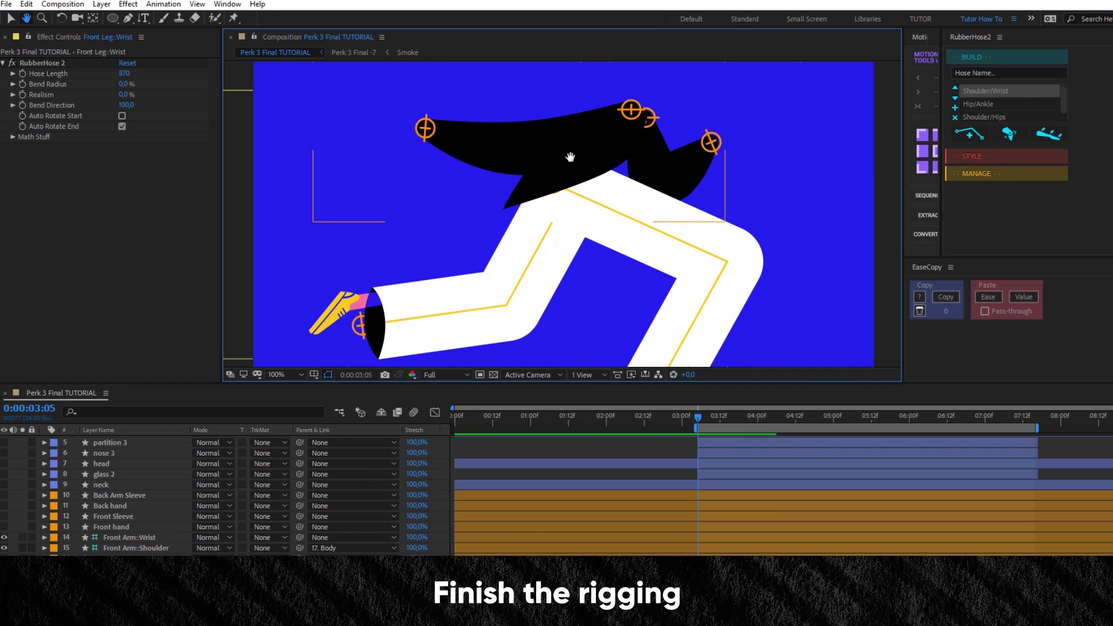
Step: Show Front Sleeve and Front hand; parent the sleeve to Front Arm::Wrist and the hand to the sleeve
drag(570, 157, 567, 211)
scroll(467, 199, up, 2)
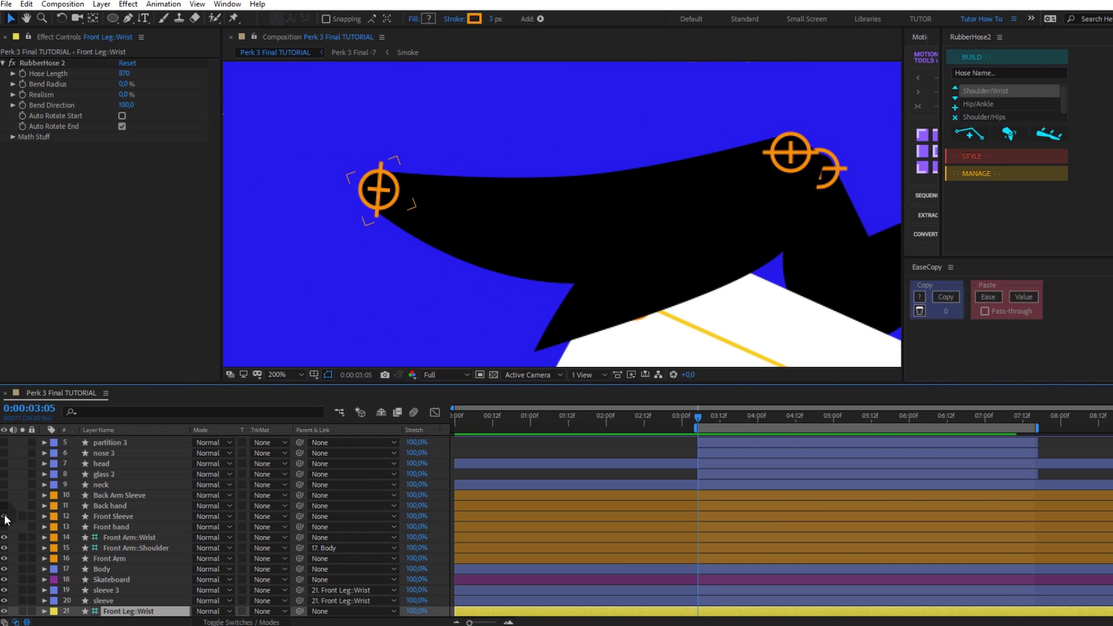
drag(7, 518, 6, 534)
click(114, 520)
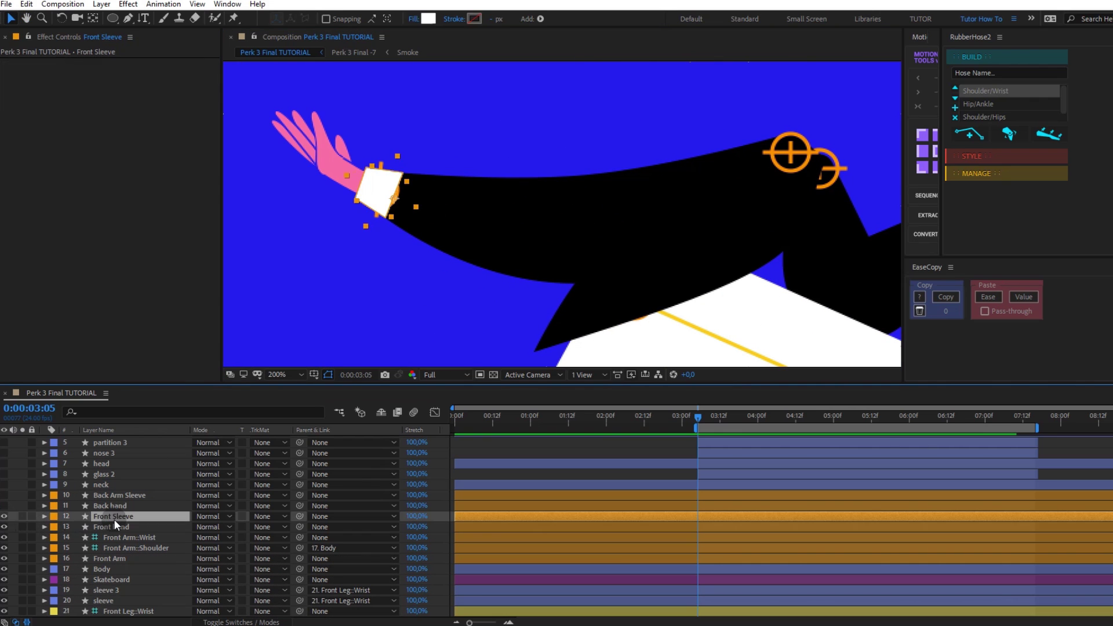
click(127, 537)
click(120, 512)
drag(299, 516, 143, 537)
click(138, 525)
drag(299, 527, 145, 518)
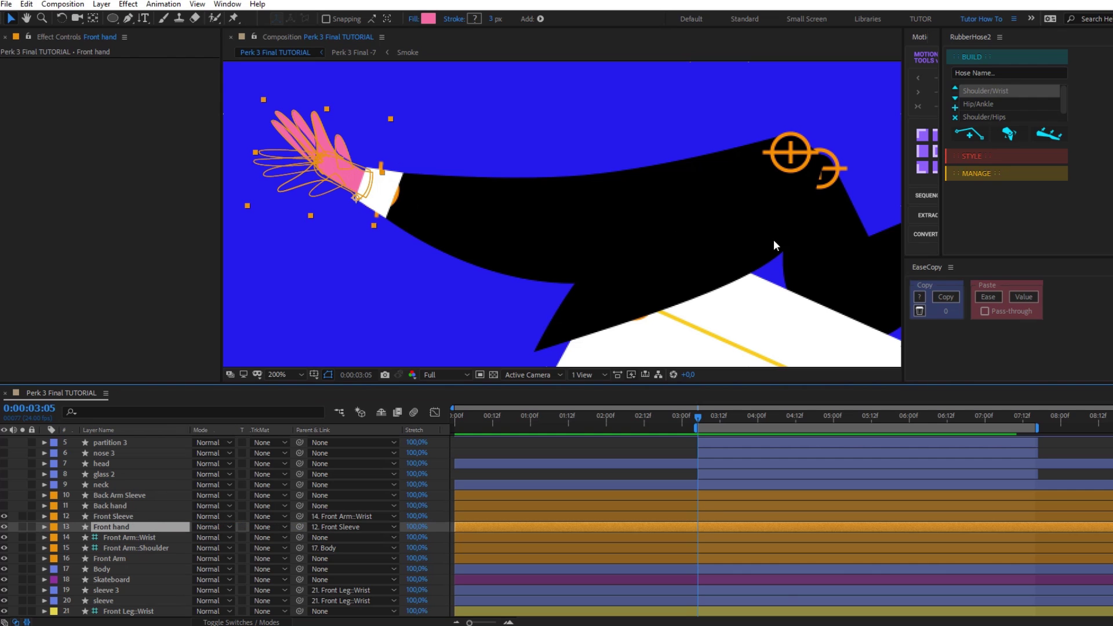
Step: Show Back hand, move it lower, parent Back Arm Sleeve to Back Arm::Wrist and the hand to the sleeve
drag(770, 248, 374, 266)
click(4, 506)
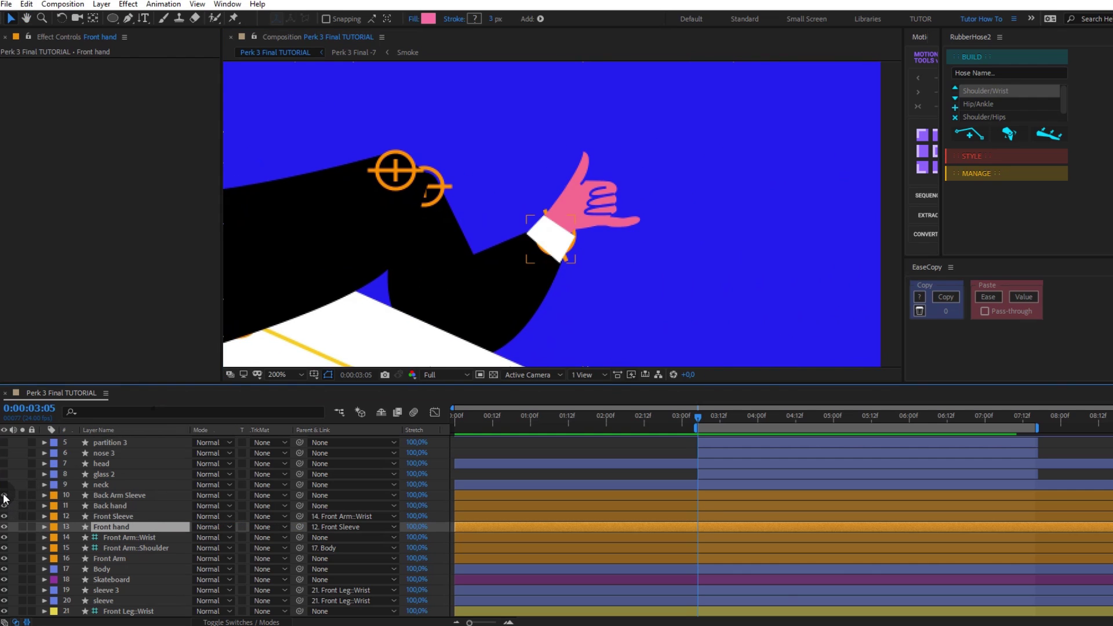
click(115, 496)
shift+click(117, 505)
mouse_move(117, 506)
mouse_down()
mouse_move(163, 613)
mouse_move(162, 579)
mouse_up()
click(141, 558)
drag(299, 558, 170, 580)
click(144, 568)
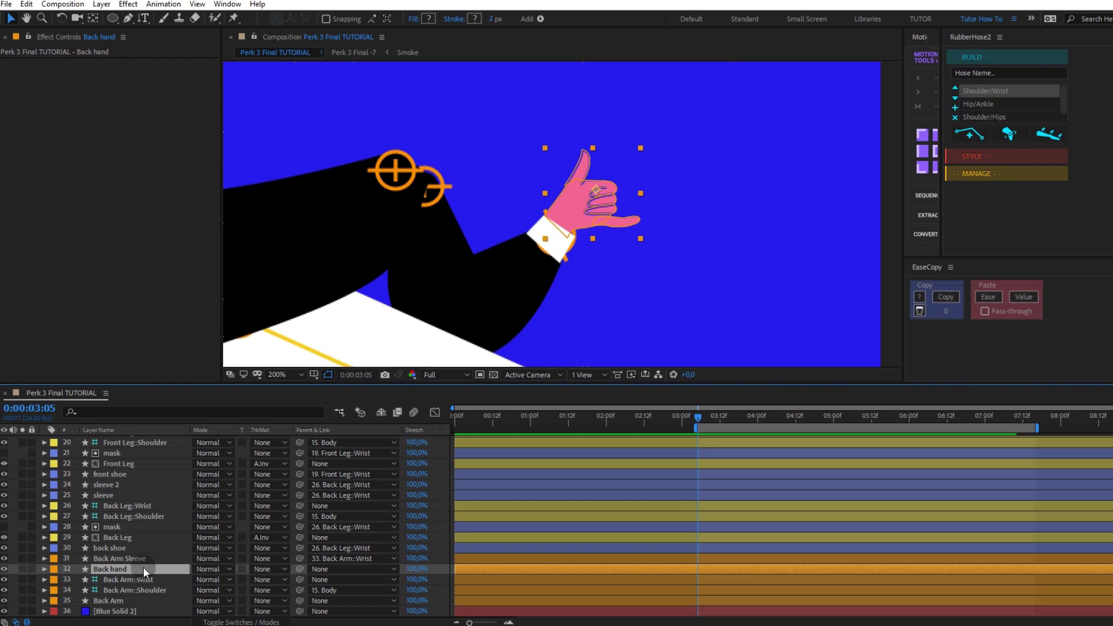
drag(299, 569, 140, 559)
Step: Move both arm wrist controllers to confirm the hands follow
click(128, 580)
drag(560, 240, 565, 190)
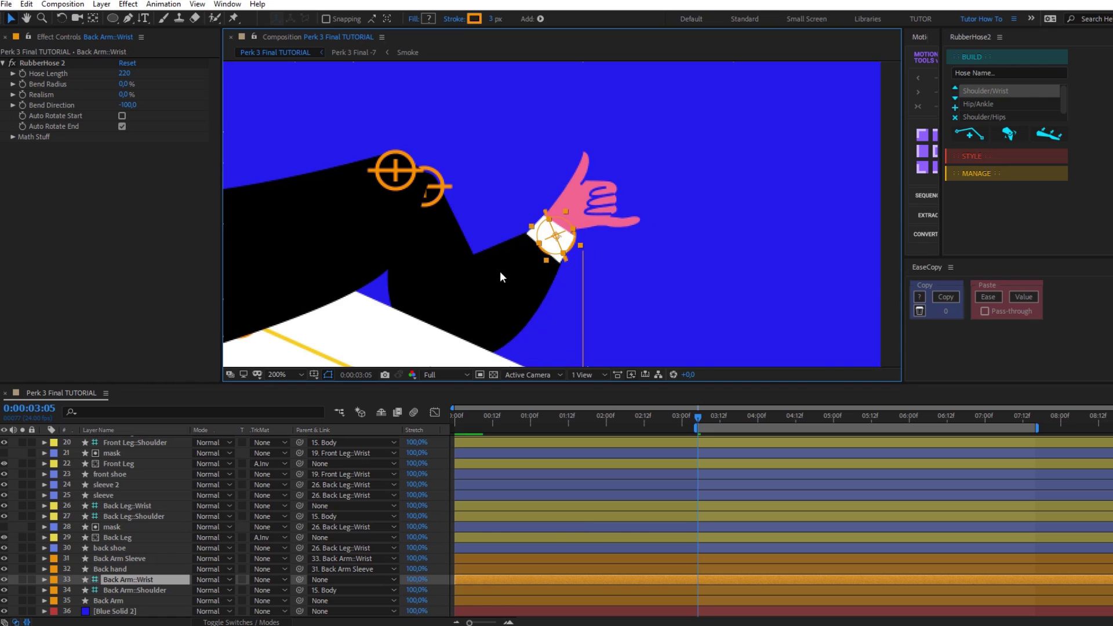
click(400, 194)
drag(401, 198, 474, 189)
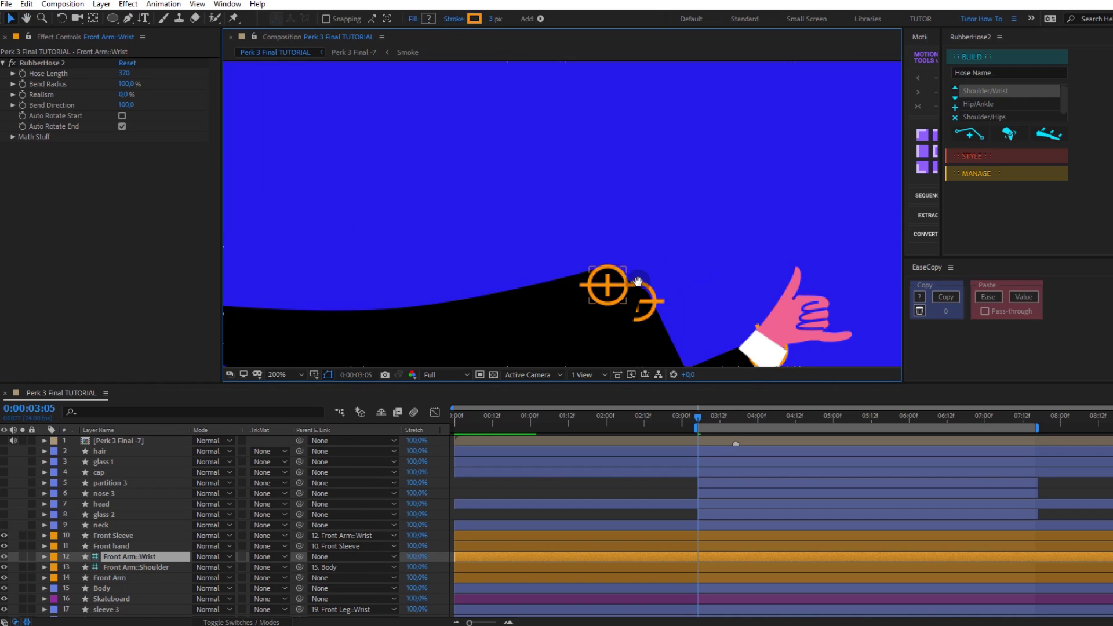
Step: Show neck and hair, move neck below Body, parent neck to Body and head to neck
click(4, 525)
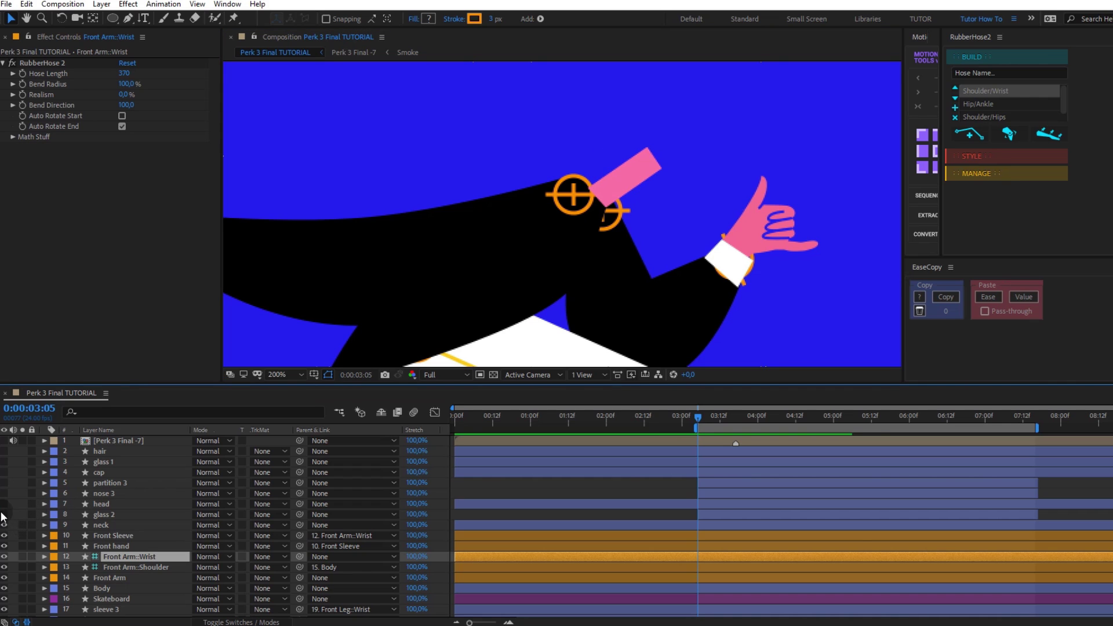
click(4, 452)
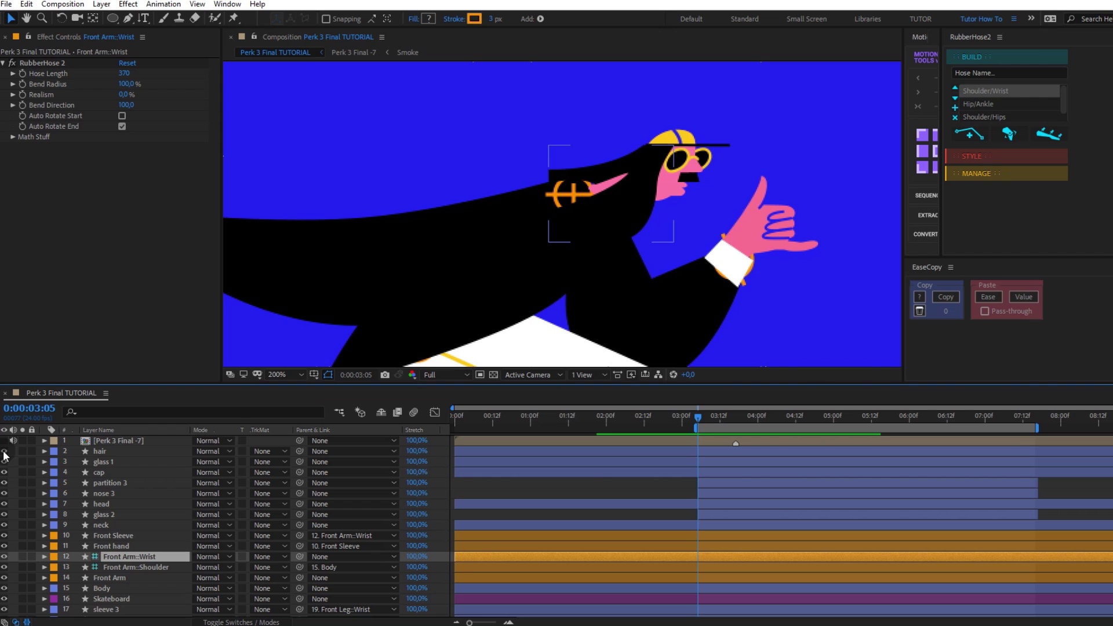
click(109, 524)
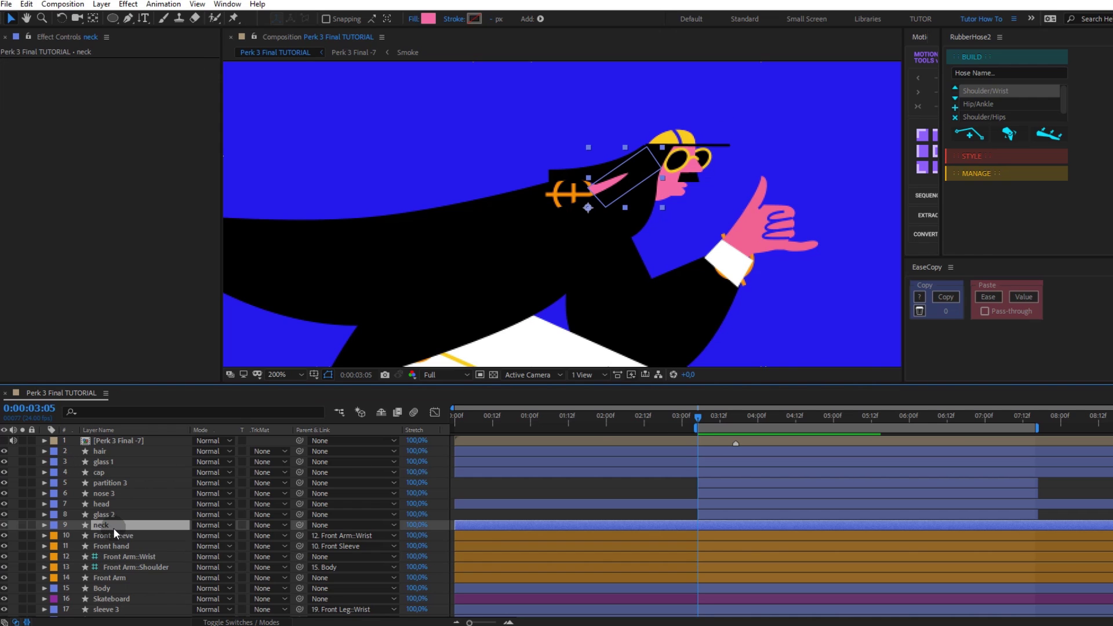
scroll(111, 530, down, 1)
drag(111, 531, 123, 559)
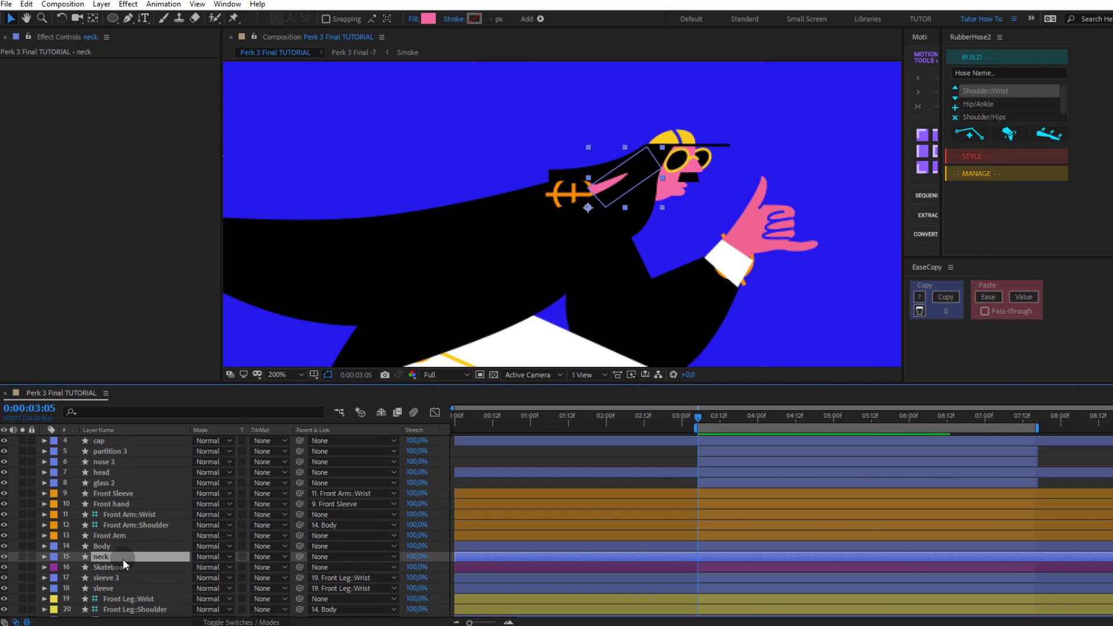
drag(300, 556, 101, 546)
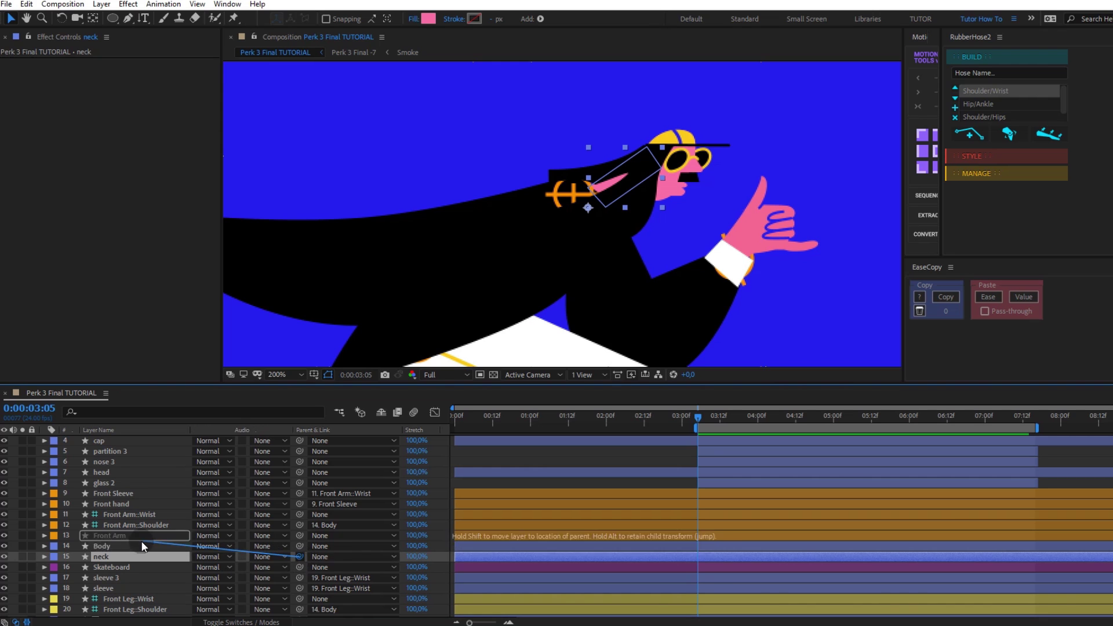
click(109, 472)
drag(300, 472, 130, 554)
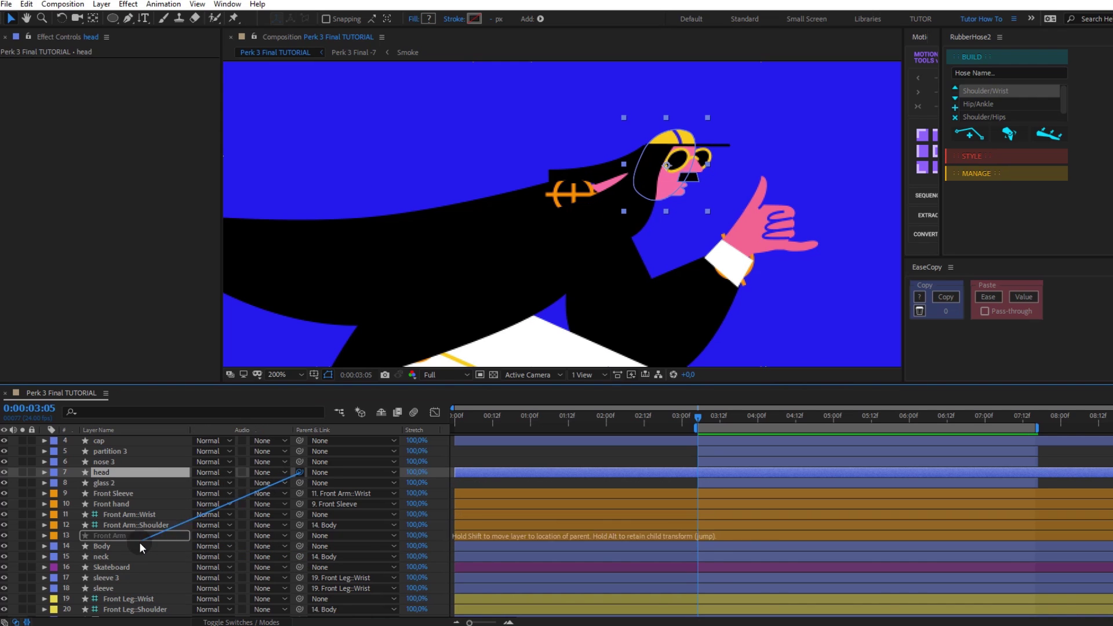
Step: Parent glass 2, hair, glass 1, cap, partition 3 and nose 3 to head, then preview
key(y)
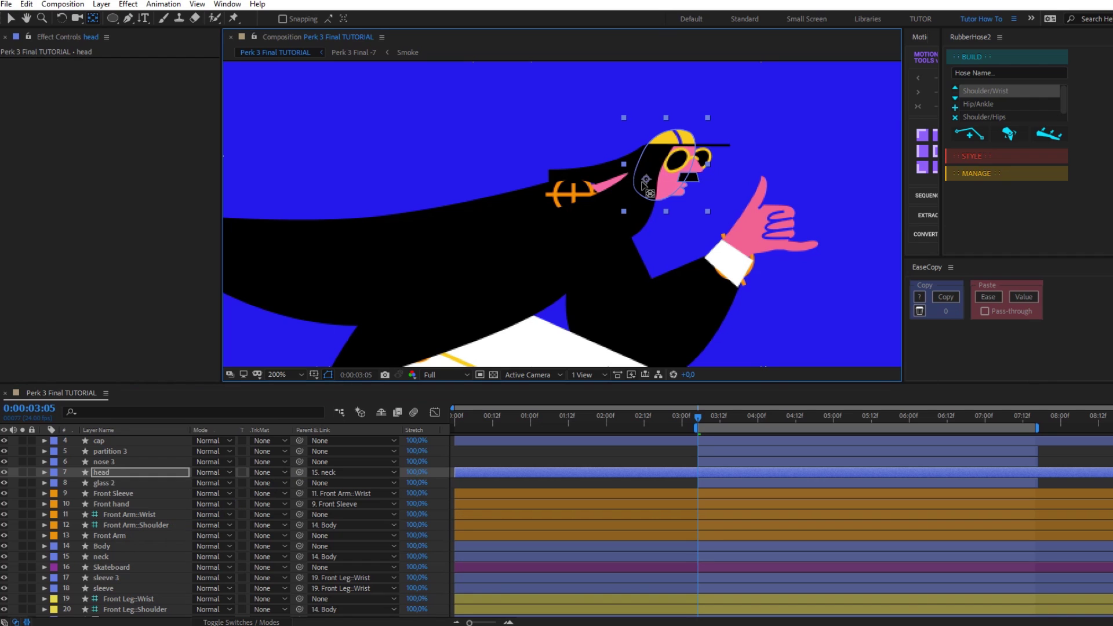
click(114, 480)
scroll(114, 482, up, 1)
drag(113, 495, 119, 451)
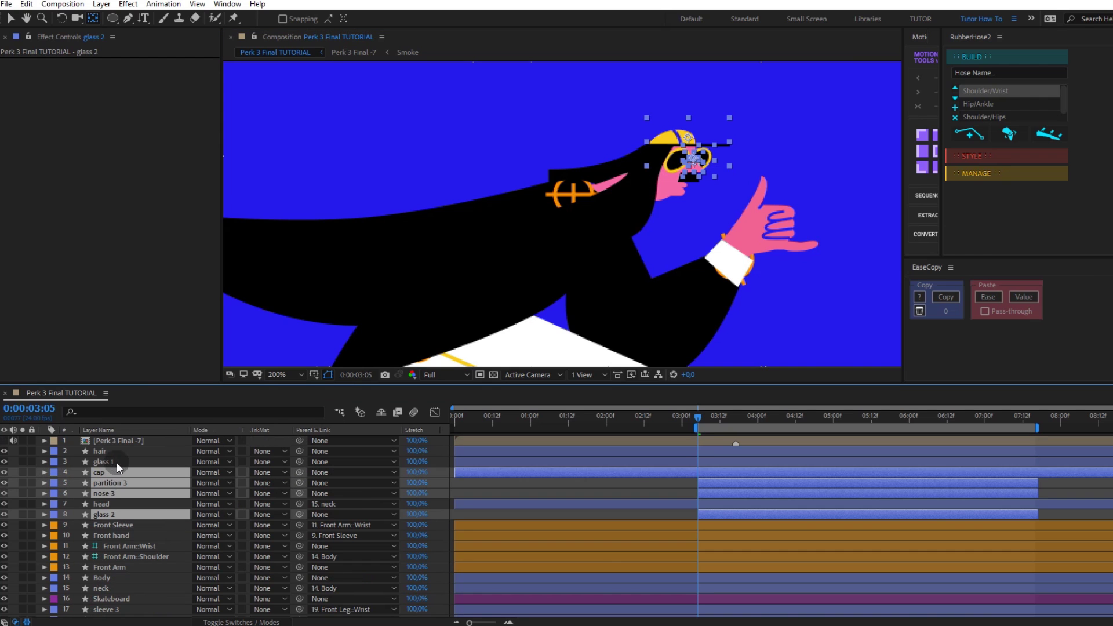
drag(300, 492, 113, 503)
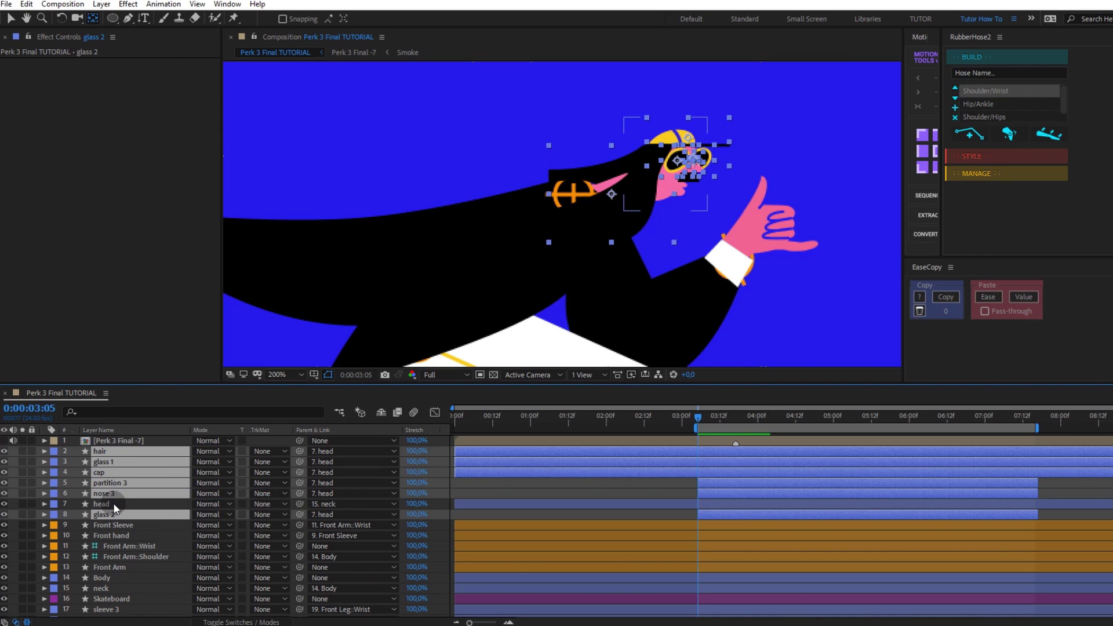
click(592, 268)
key(v)
key(space)
key(space)
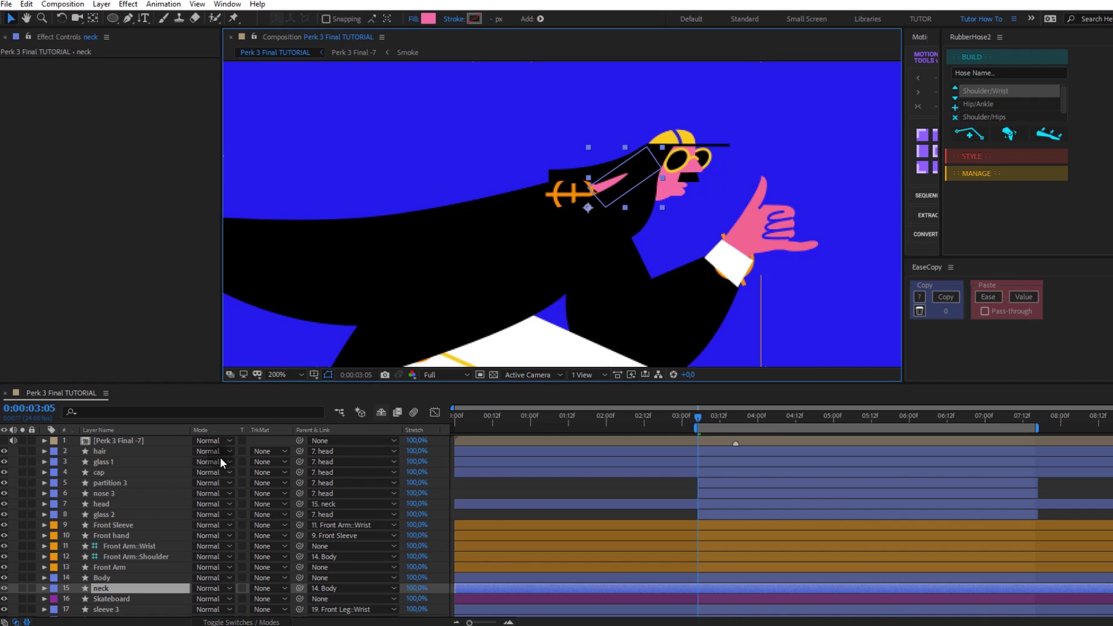
click(103, 504)
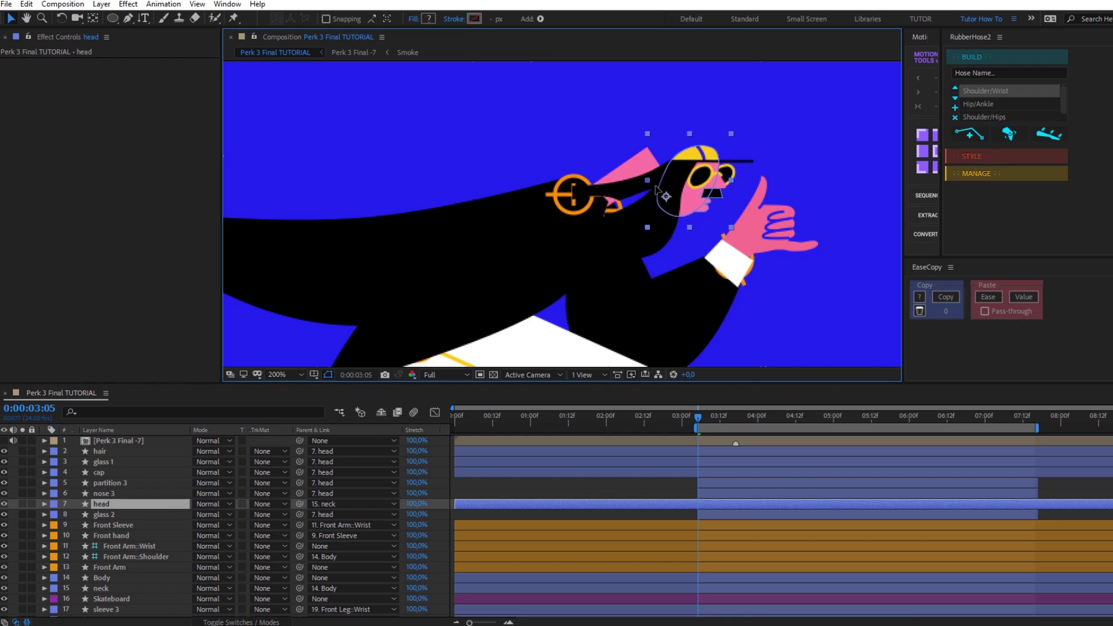
Step: Move and rotate the Body layer to test that the limbs follow
click(132, 579)
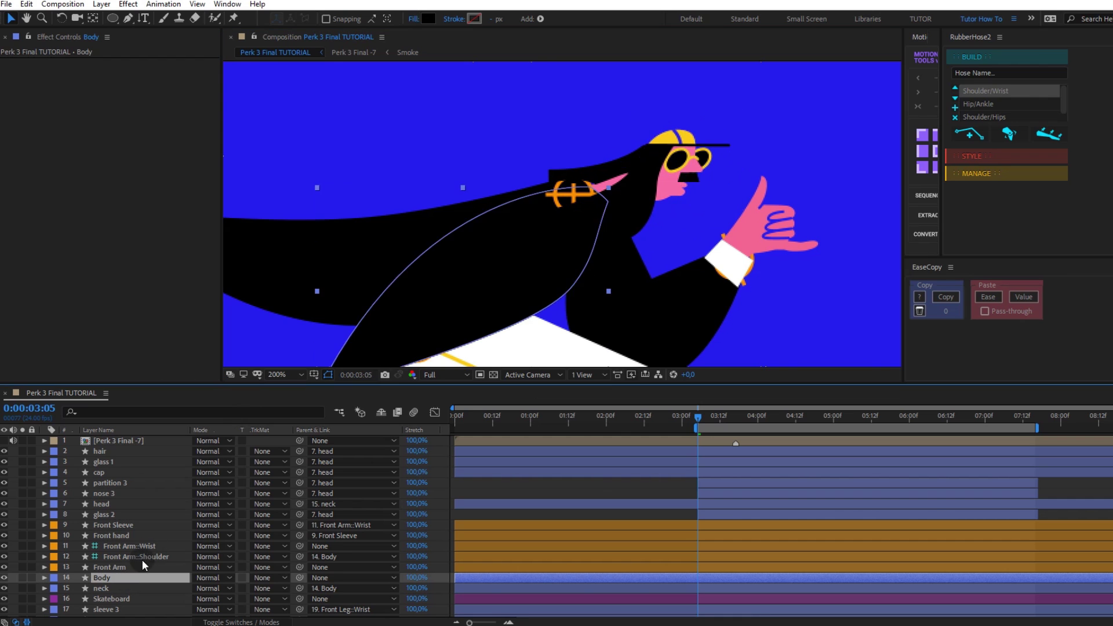
scroll(565, 303, down, 2)
scroll(565, 303, down, 2)
drag(547, 238, 525, 219)
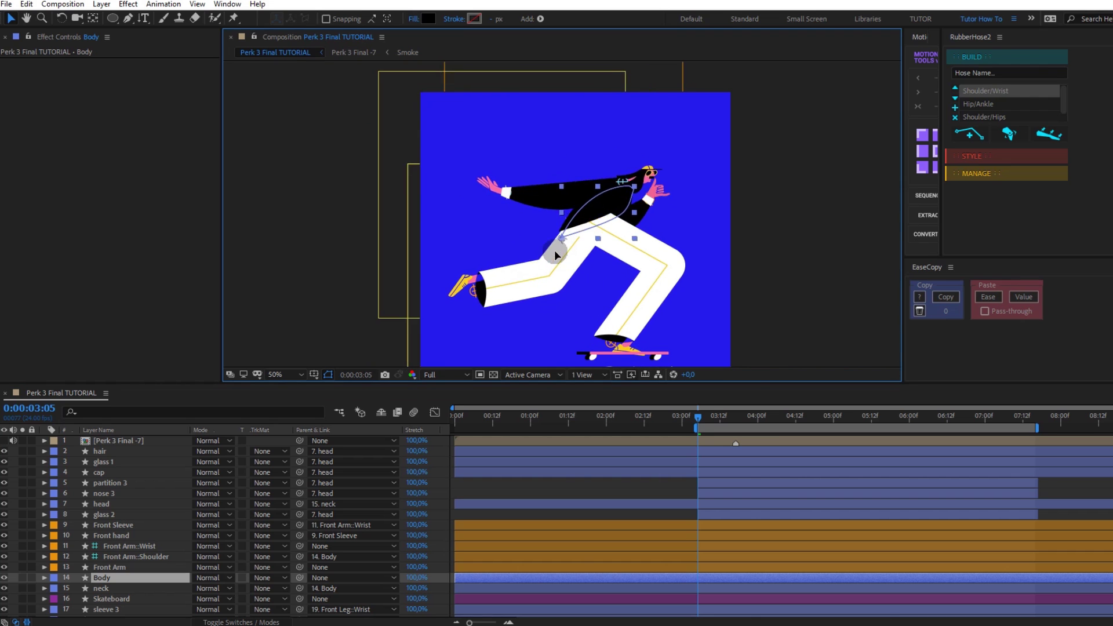
drag(526, 220, 562, 224)
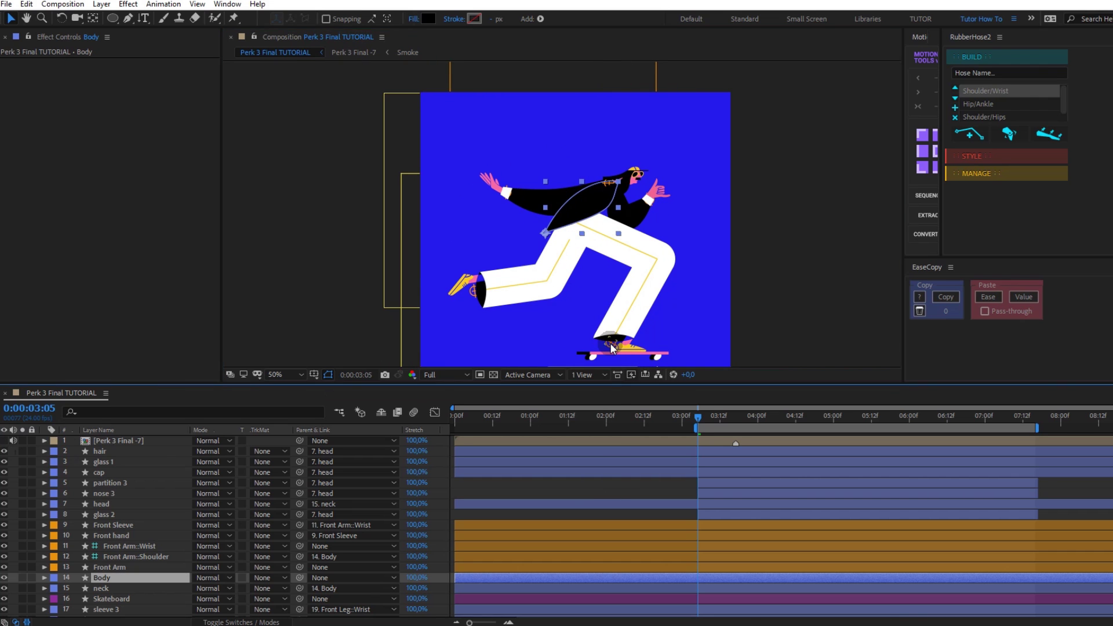
Step: Select Body together with the Front Leg, Back Leg, Front Arm and Back Arm wrist controllers
click(610, 343)
scroll(110, 540, down, 1)
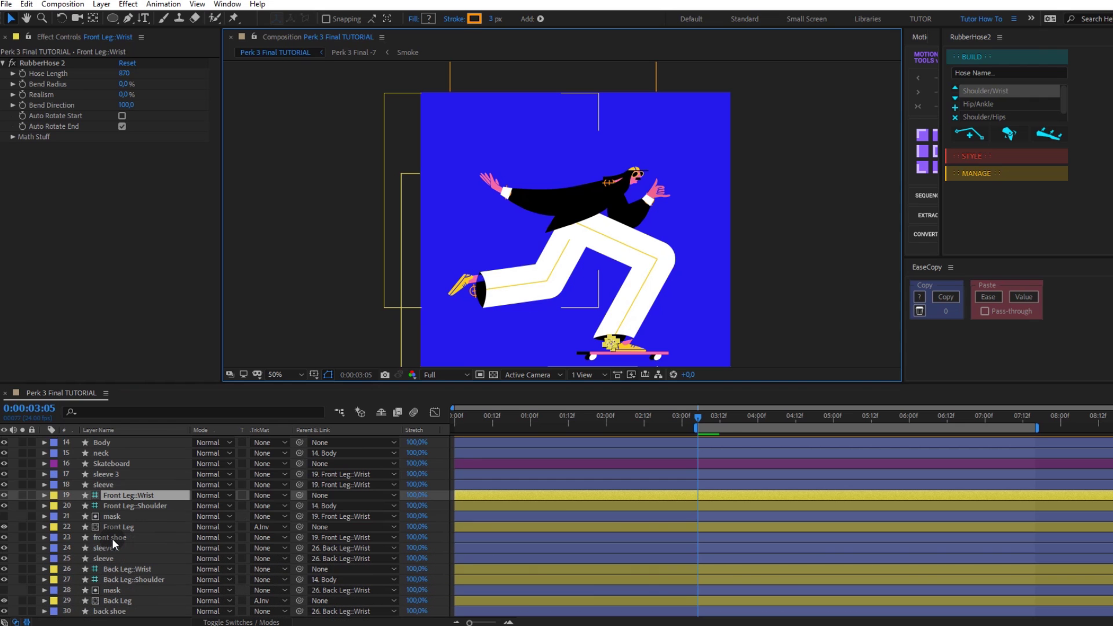
scroll(131, 496, down, 1)
ctrl+click(143, 537)
scroll(135, 551, up, 3)
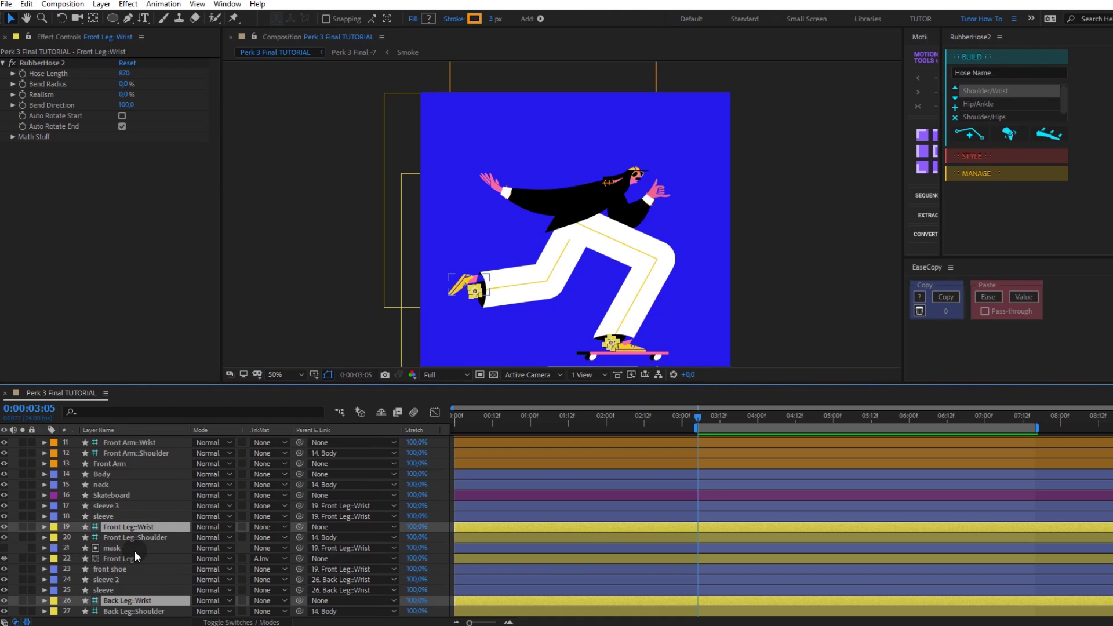
ctrl+click(113, 474)
scroll(121, 481, up, 2)
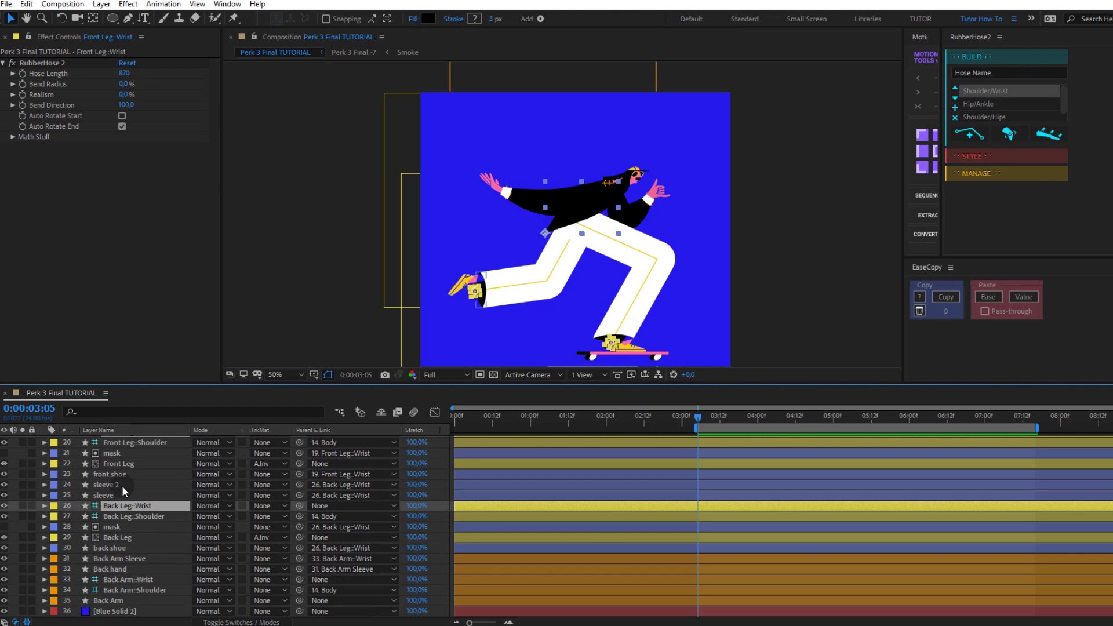
scroll(139, 499, up, 2)
ctrl+click(142, 508)
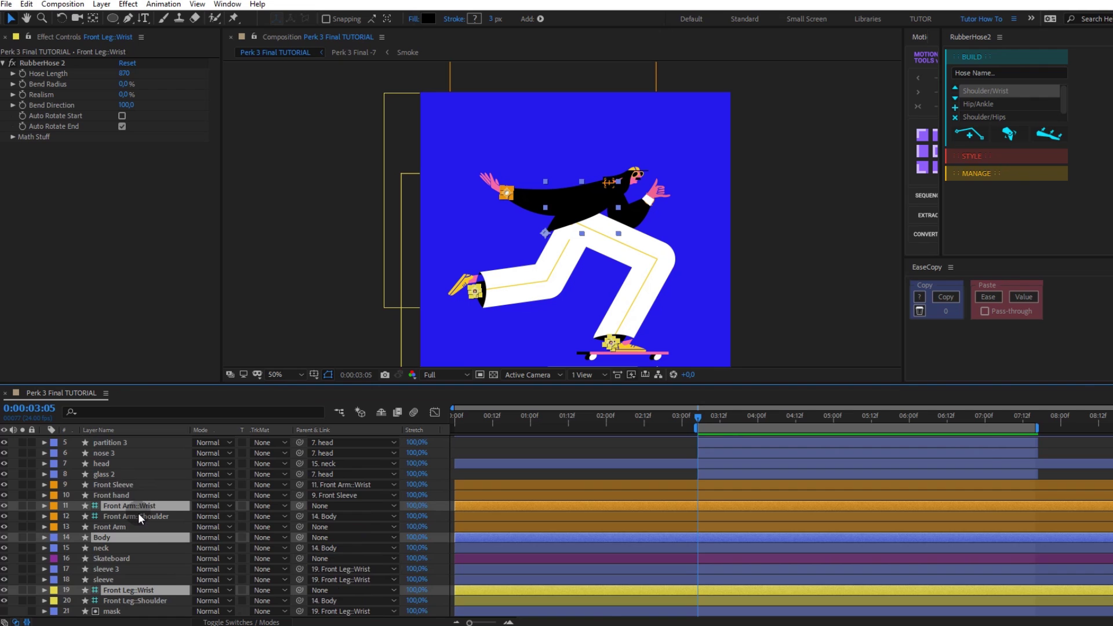
scroll(138, 513, down, 1)
scroll(138, 513, down, 3)
ctrl+click(145, 578)
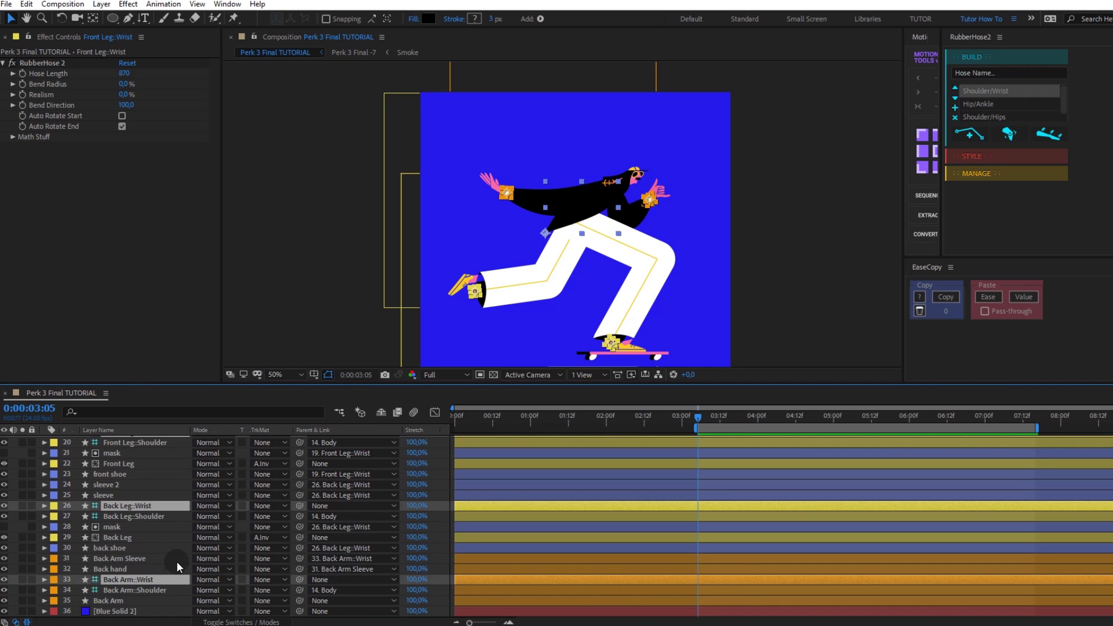
Step: Parent the selected layers to Skateboard and move the board to check the character rides along
scroll(176, 561, up, 5)
scroll(187, 561, down, 2)
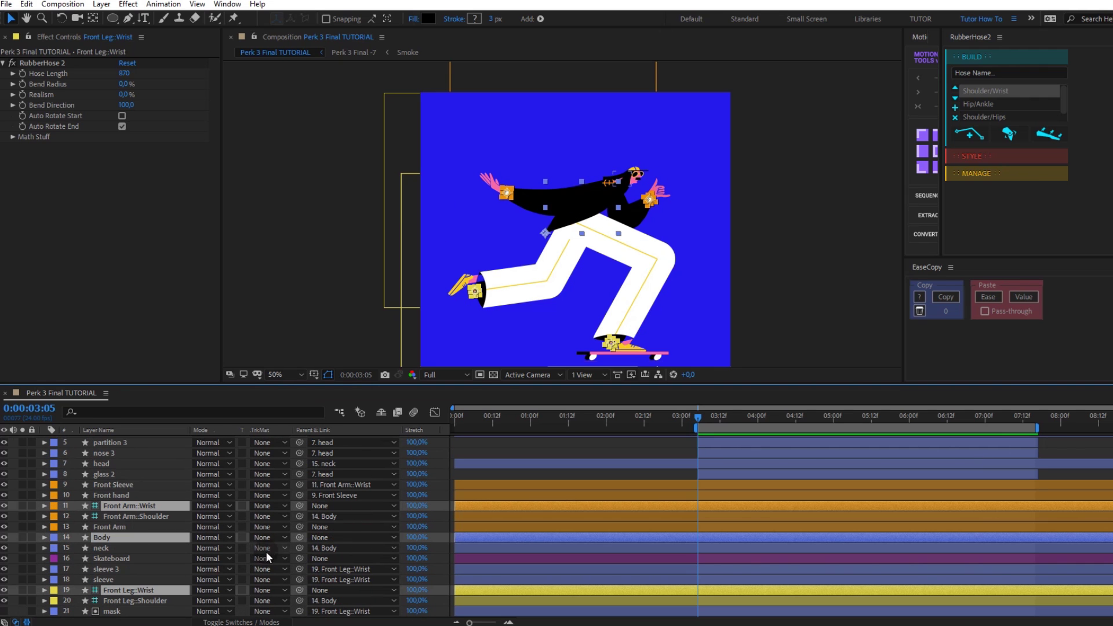
drag(155, 556, 154, 555)
click(155, 556)
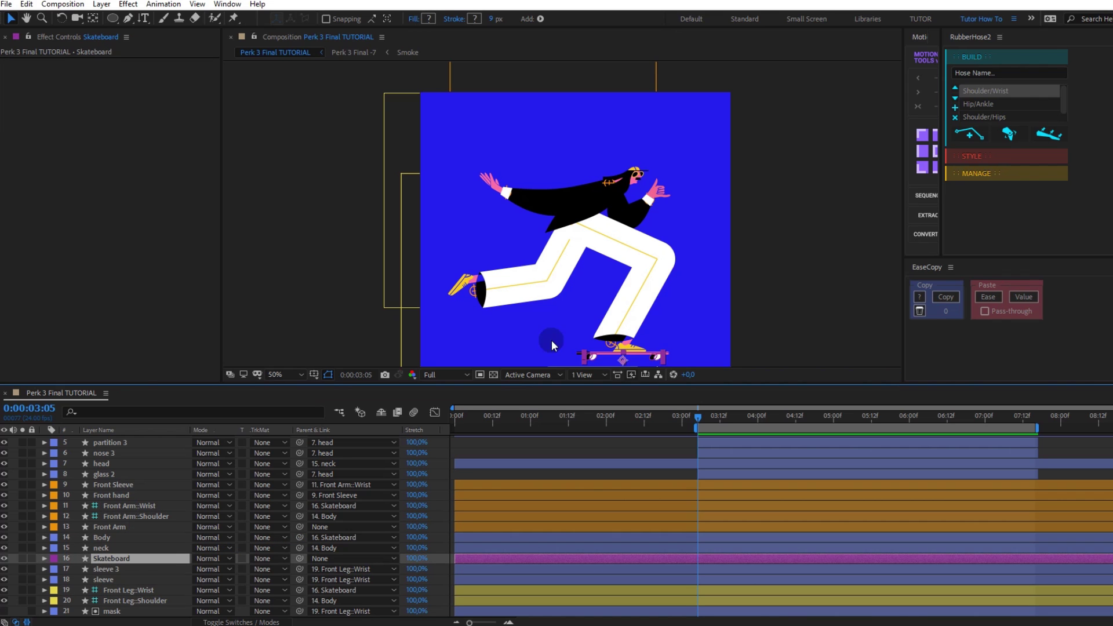
drag(633, 324, 605, 323)
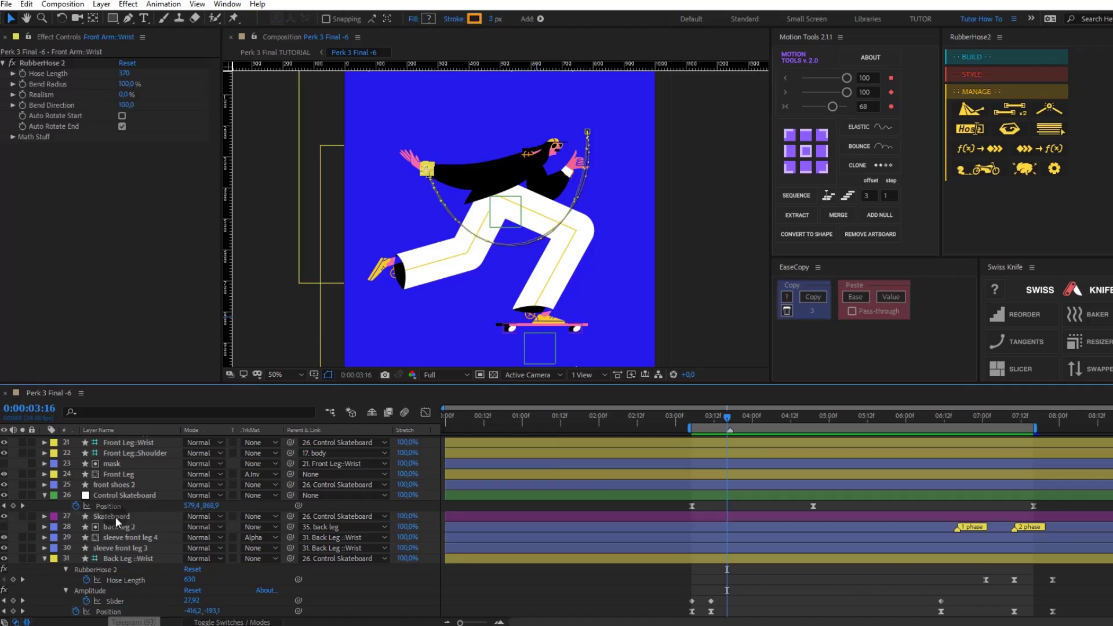
Step: Preview from 03:05 with the Control Skateboard Position speed graph shown
click(108, 495)
click(692, 422)
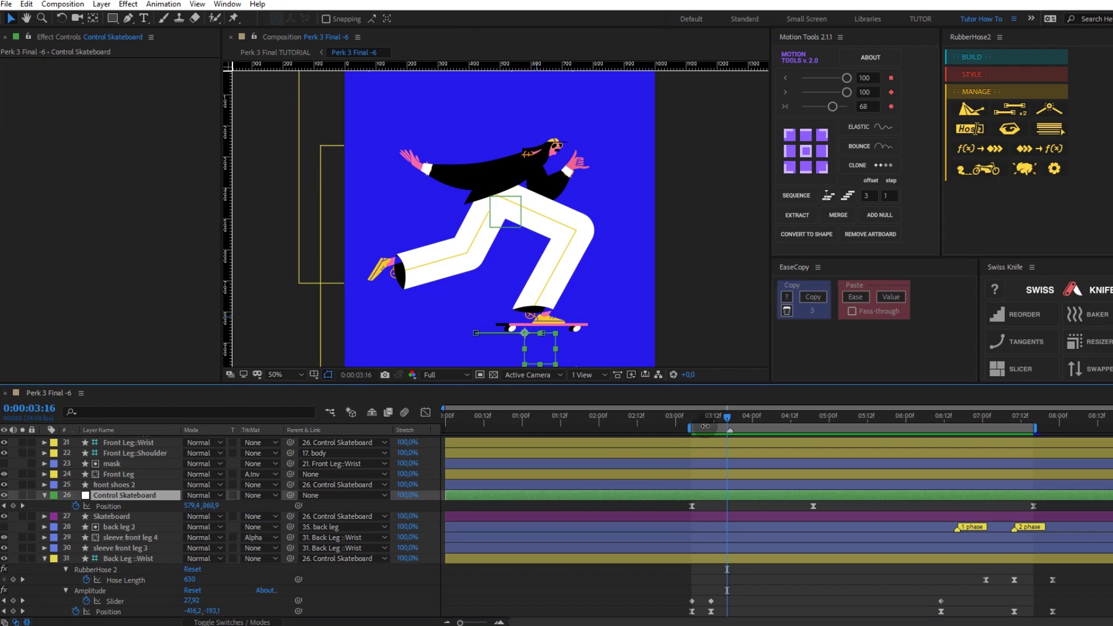
click(109, 506)
click(425, 412)
key(space)
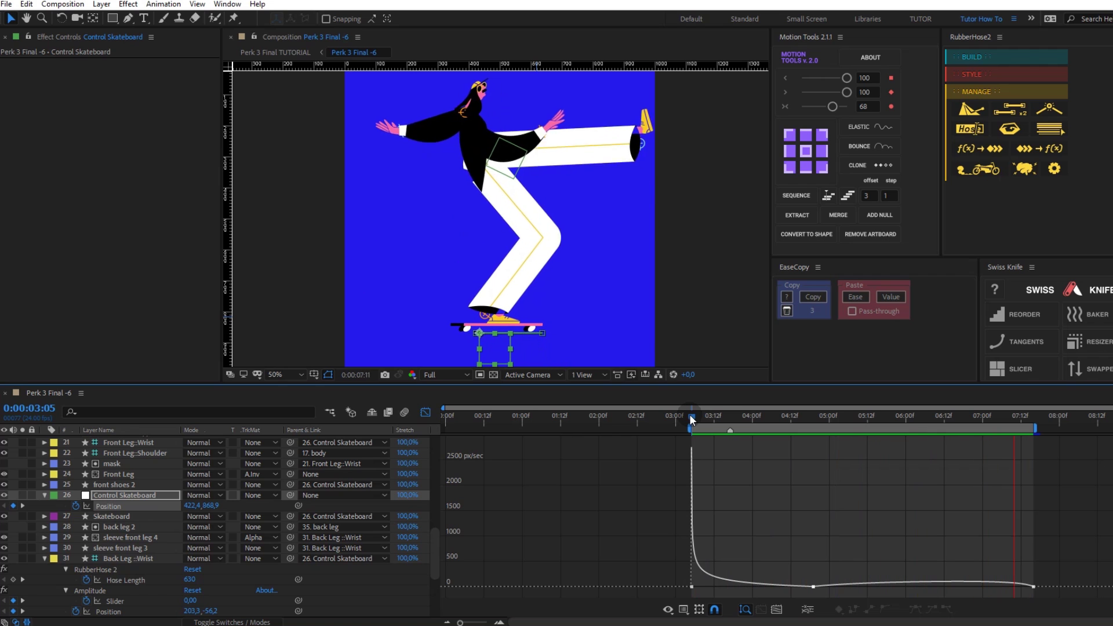
click(425, 412)
Step: Select the Front Leg::Wrist layer, then the Back Leg::Wrist Position property
click(128, 442)
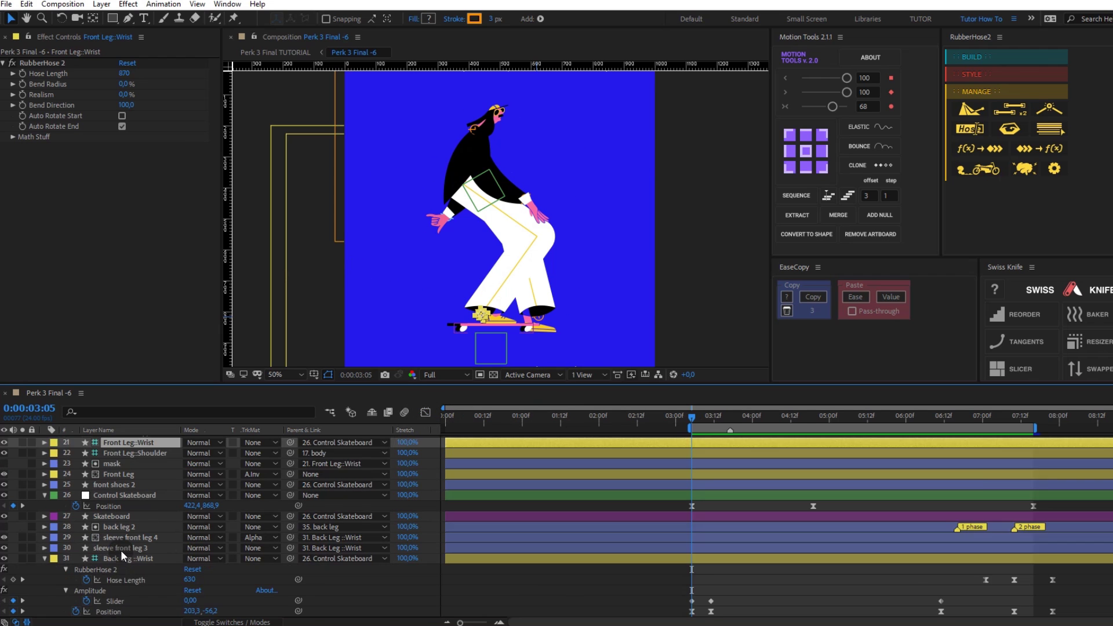
scroll(123, 556, down, 3)
click(108, 548)
drag(1071, 547, 800, 561)
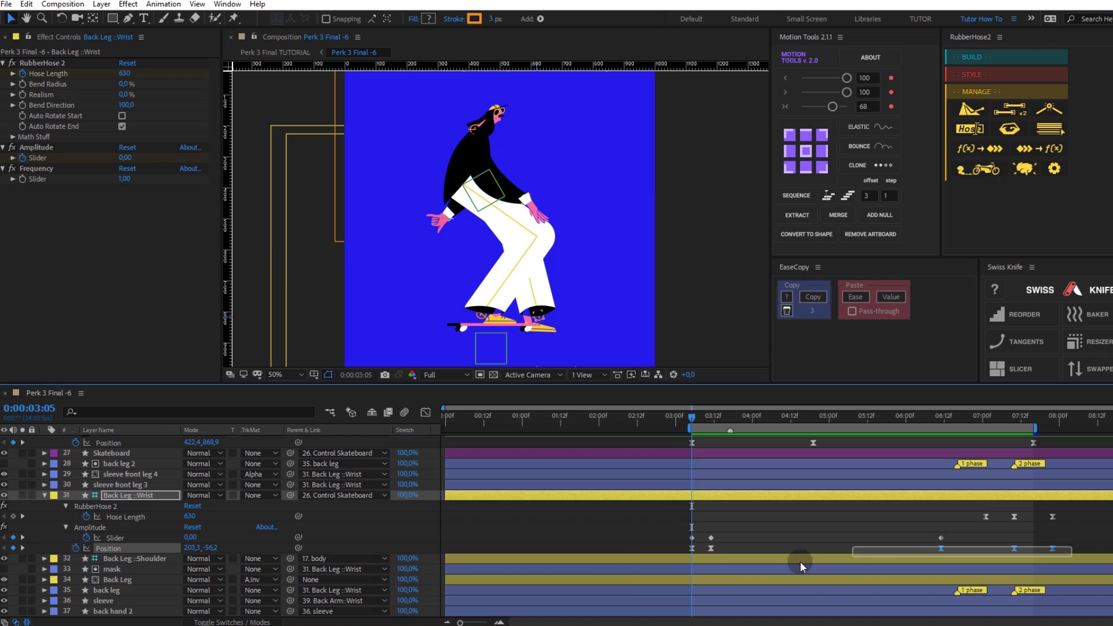
click(425, 412)
key(space)
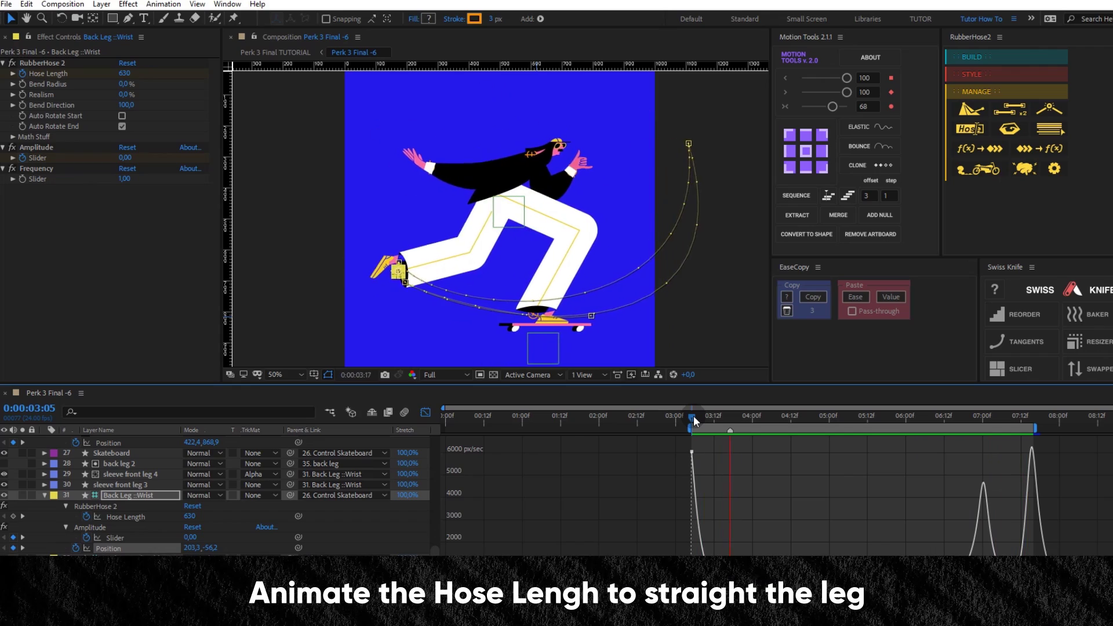
key(space)
key(shift+F3)
click(126, 516)
mouse_move(692, 419)
mouse_down()
mouse_move(983, 427)
mouse_move(1014, 443)
mouse_move(1035, 427)
mouse_up()
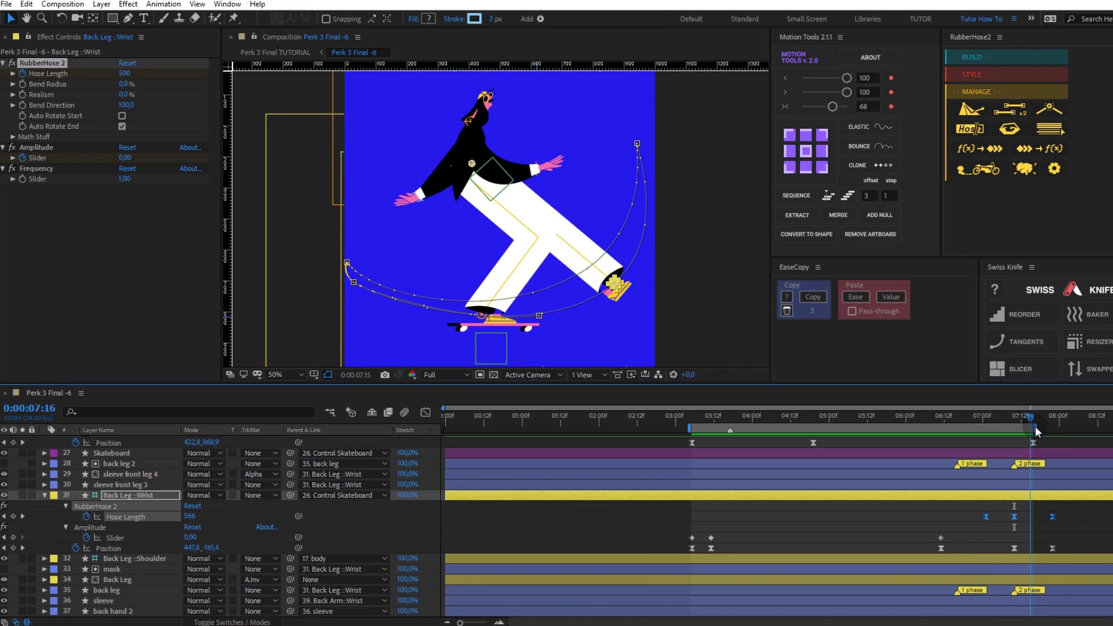
key(space)
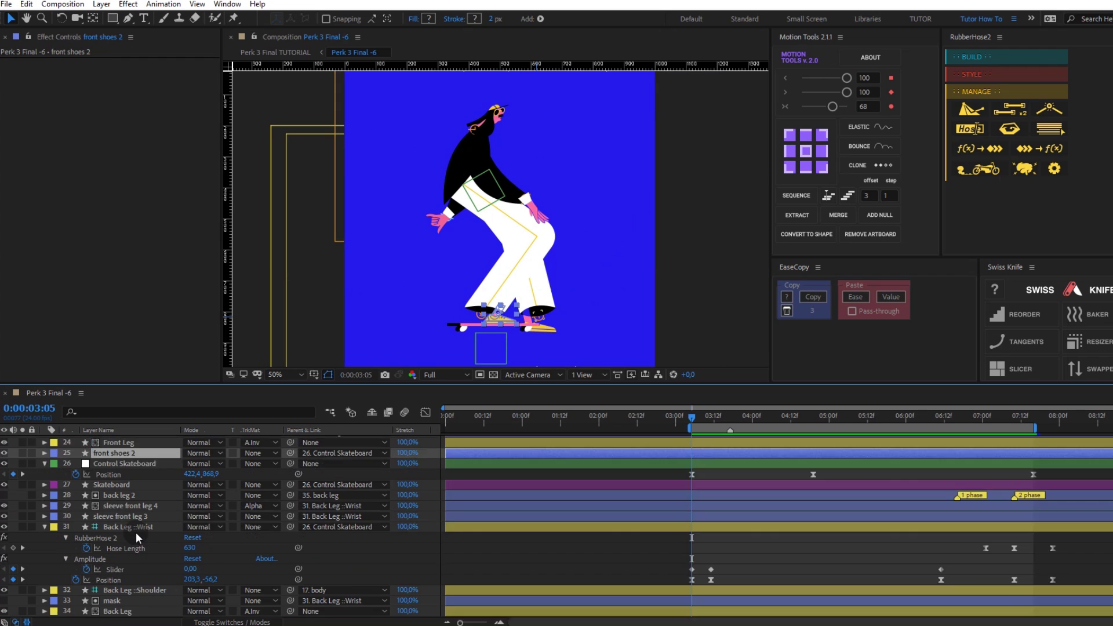
Step: Scrub from 06:21 through 07:13 to inspect the back leg's raised pose
scroll(135, 533, down, 2)
click(123, 527)
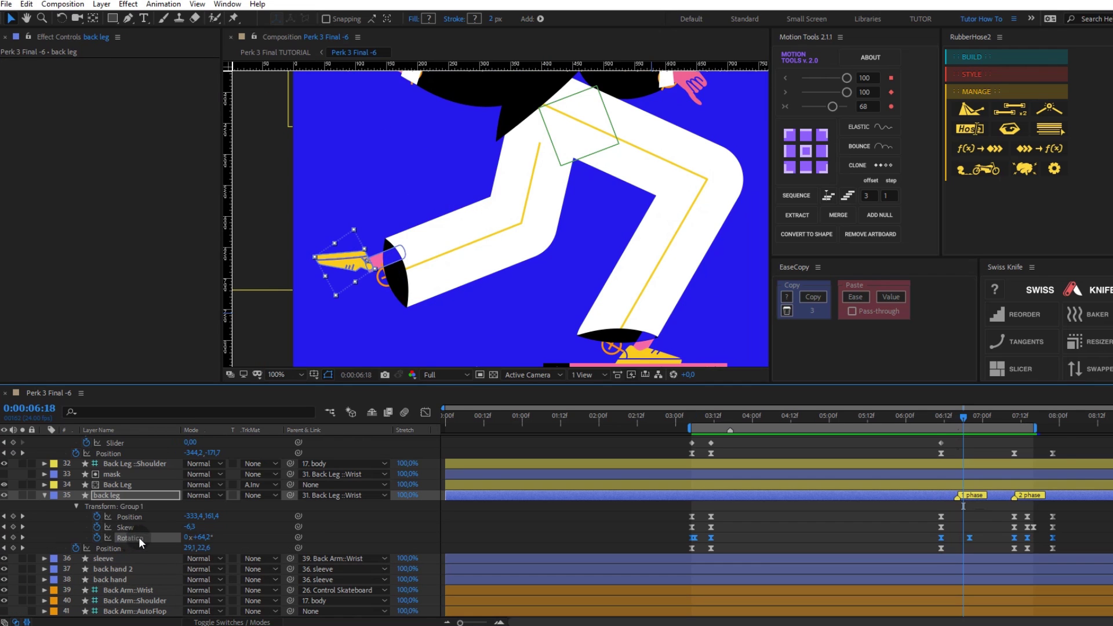
drag(962, 415, 973, 415)
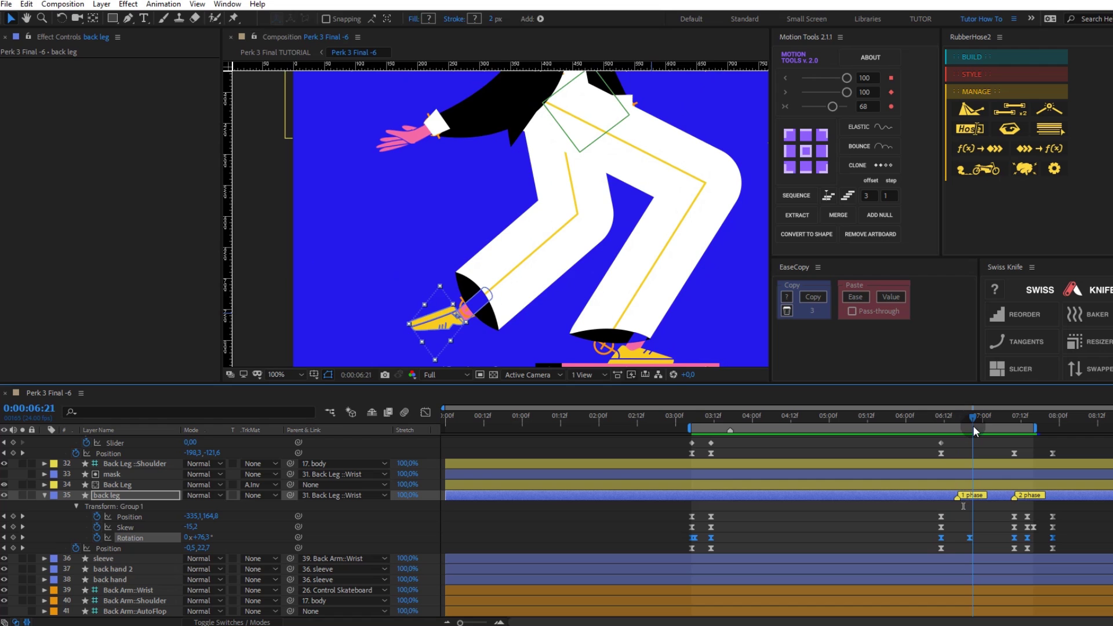
drag(582, 299, 533, 256)
click(141, 549)
drag(962, 417, 996, 418)
drag(760, 279, 469, 278)
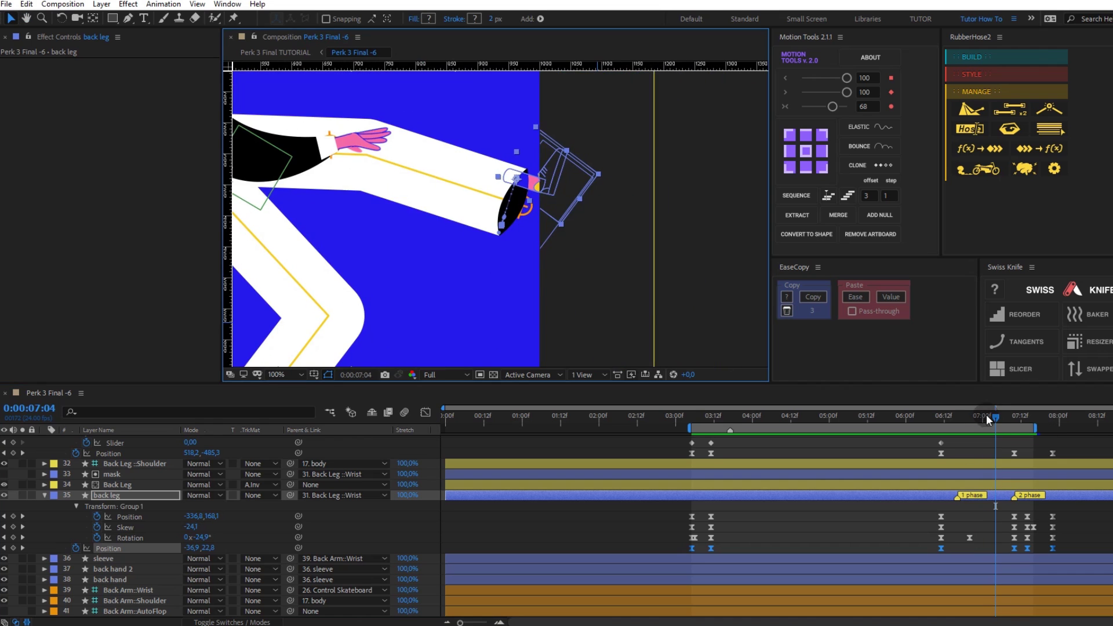
drag(995, 416, 1023, 427)
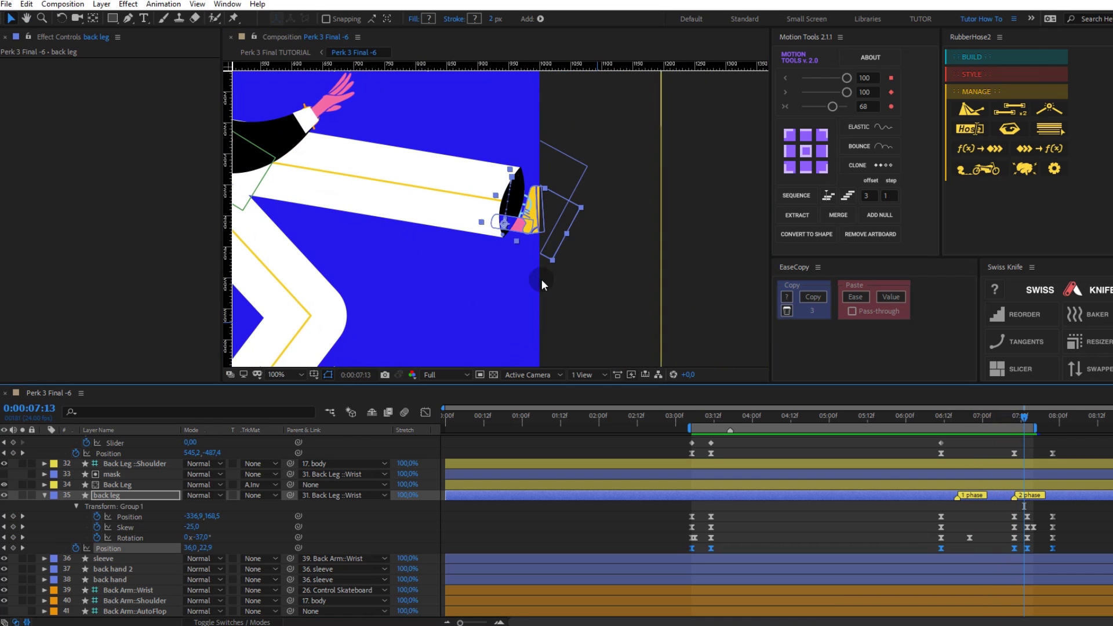
scroll(729, 363, down, 2)
drag(1021, 417, 1030, 432)
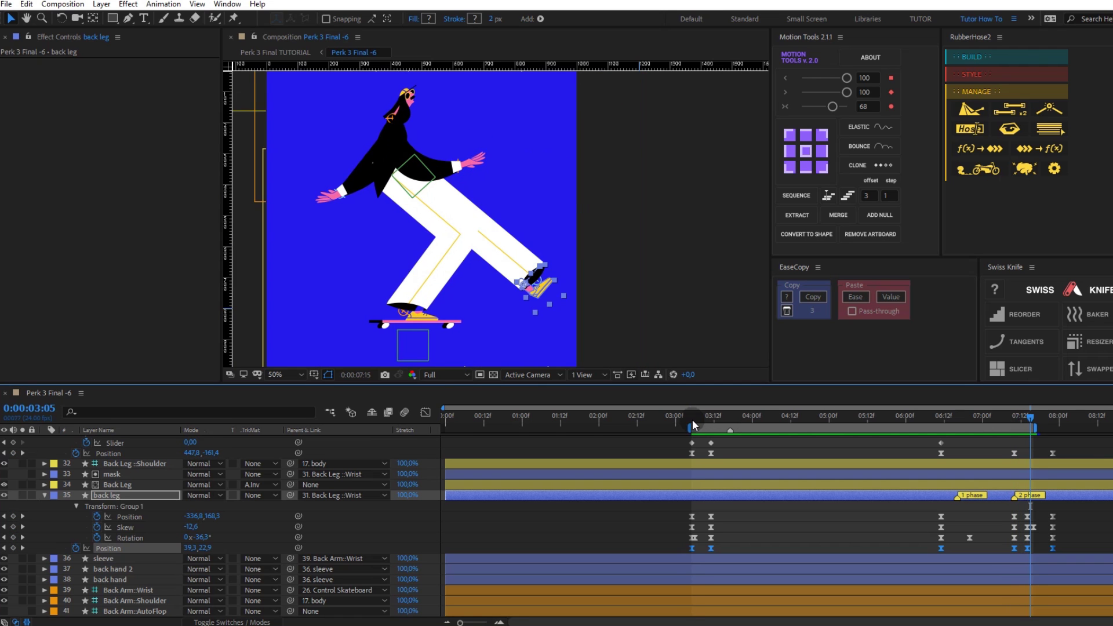
drag(692, 420, 737, 427)
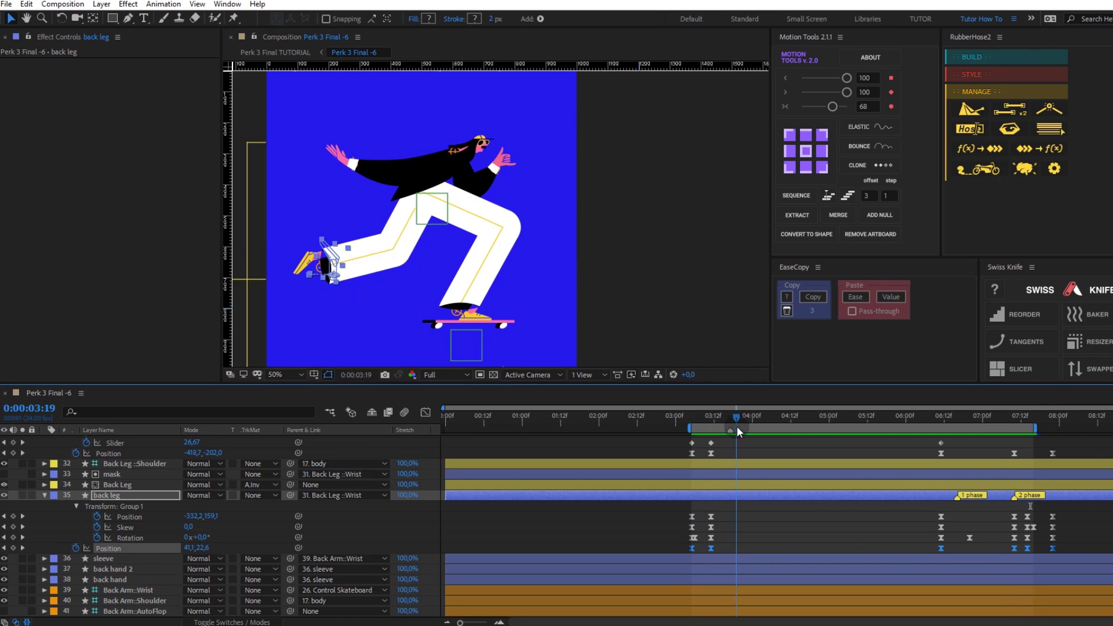
Step: Show the Front Arm::Wrist Position speed graph
click(496, 163)
mouse_move(714, 415)
mouse_down()
mouse_move(696, 420)
mouse_move(717, 424)
mouse_up()
click(425, 412)
Step: Preview the front arm's motion from 03:12 with the whole character in view
scroll(341, 180, up, 2)
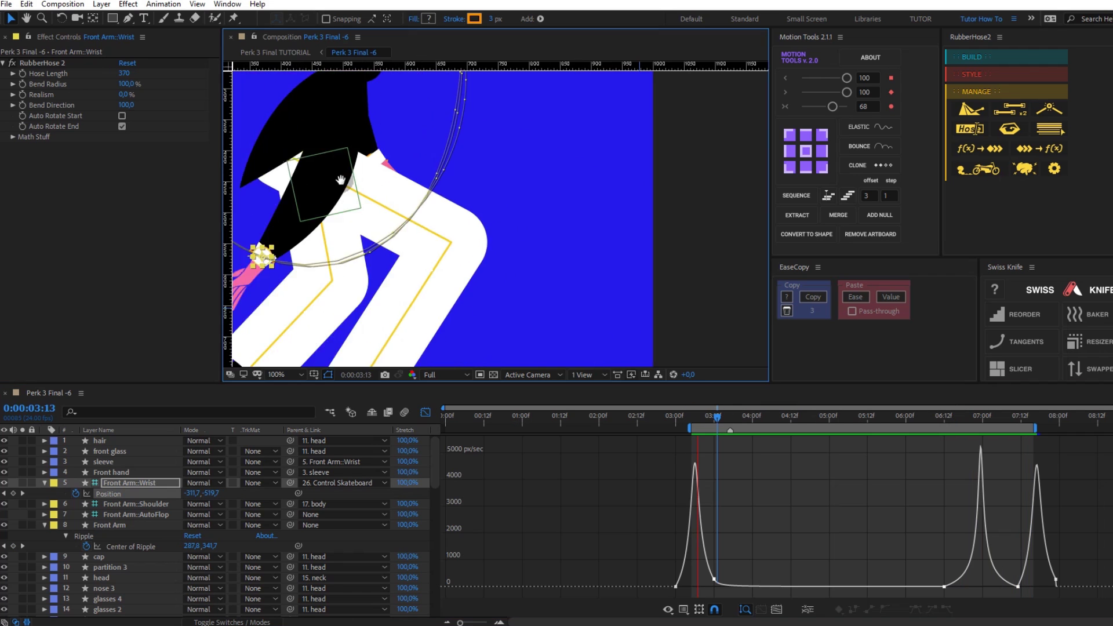
drag(341, 179, 496, 278)
key(space)
drag(834, 416, 715, 423)
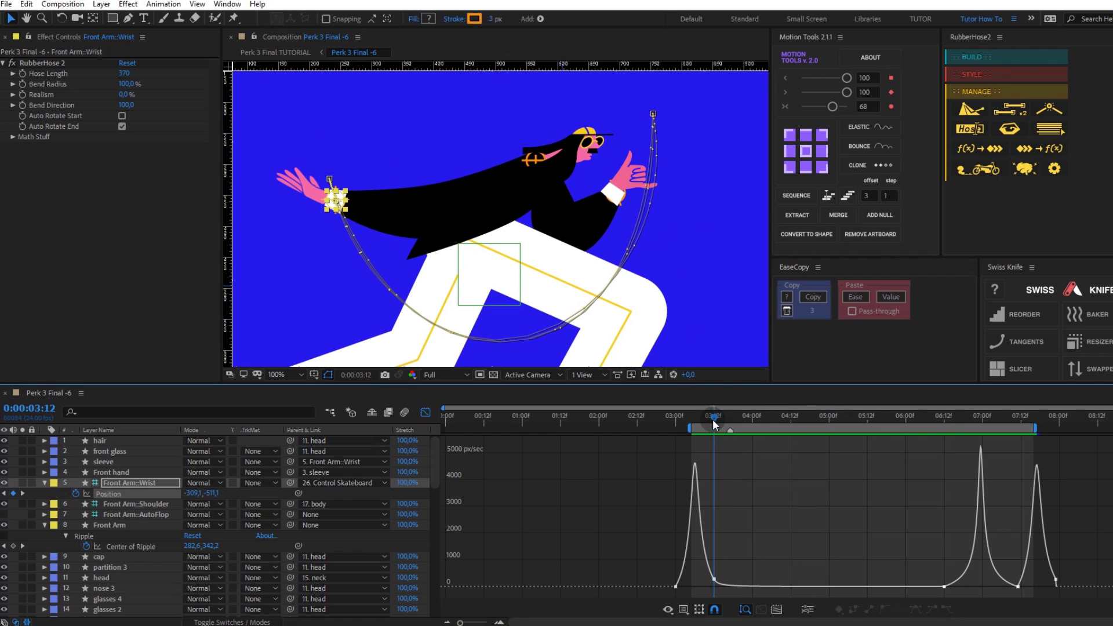
key(space)
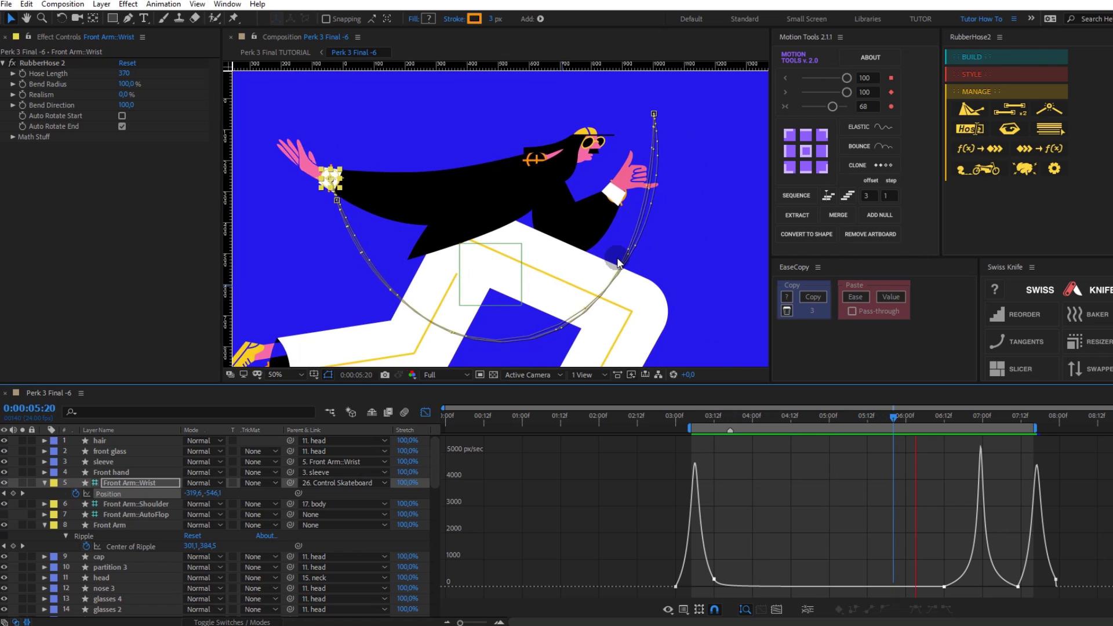
key(comma)
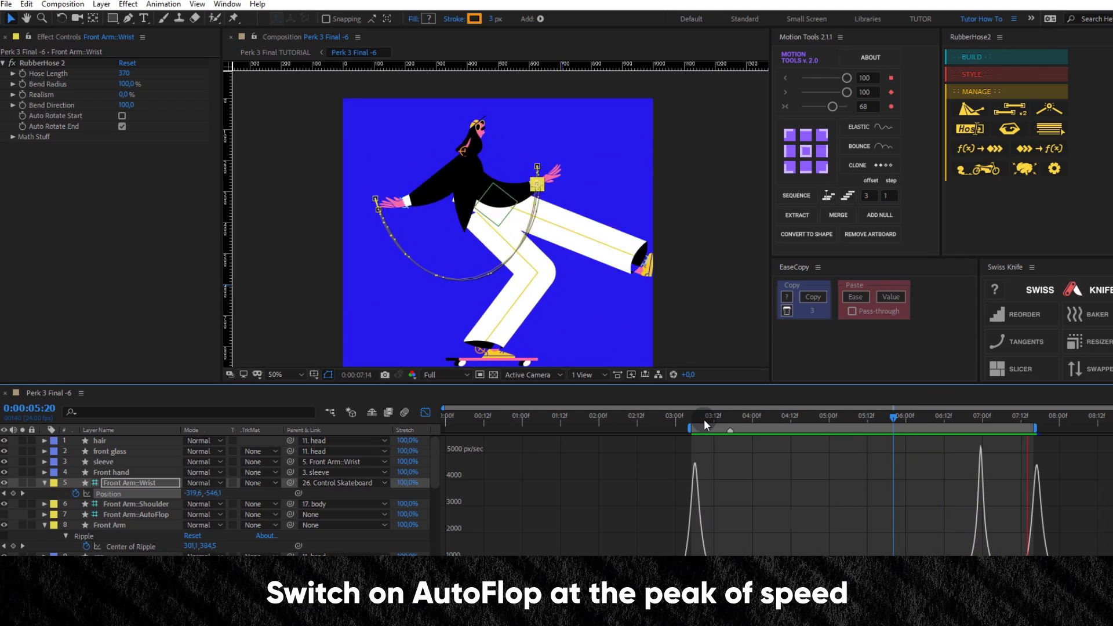
key(space)
Step: Back in layer bars, select Front Arm::AutoFlop and show its enable and falloff settings
key(shift+F3)
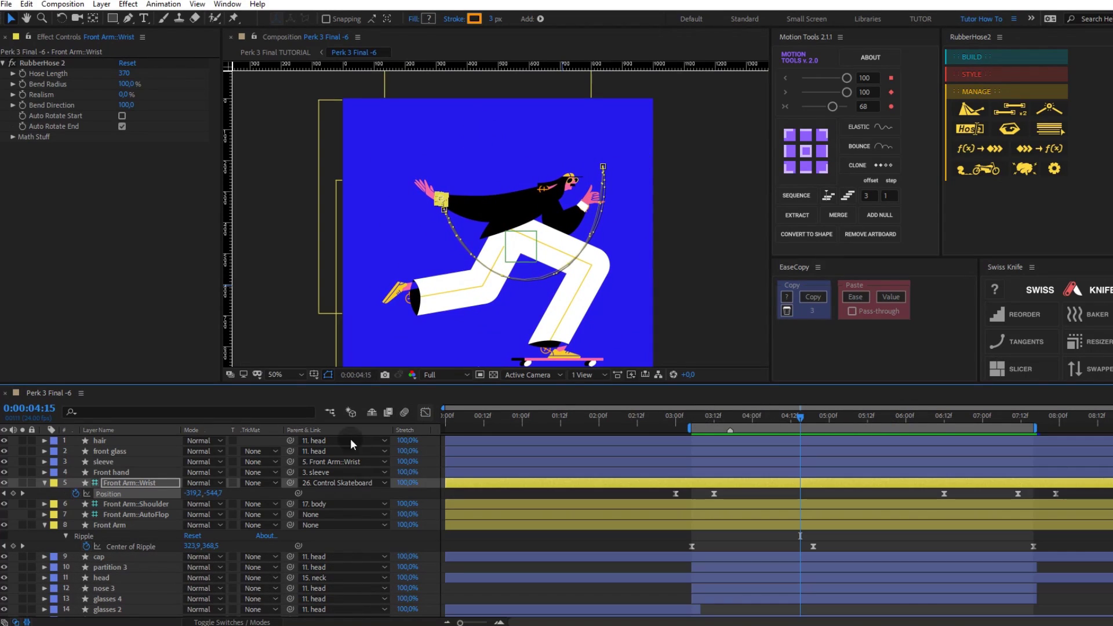
click(143, 514)
click(736, 415)
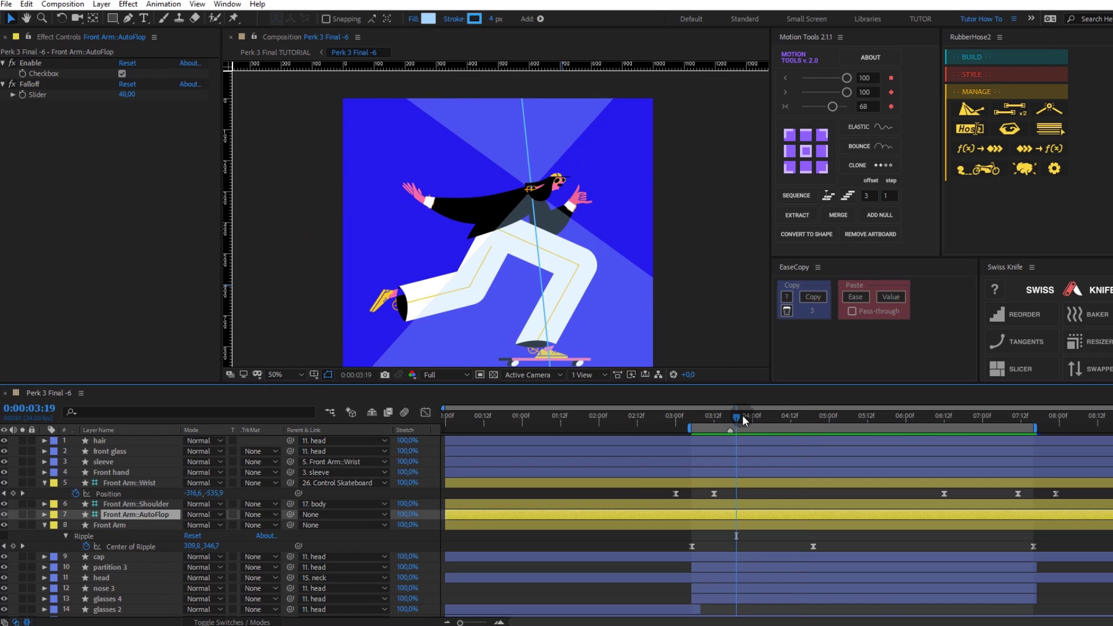
Step: At 06:23, view Front Arm::Wrist Position's speed curve, then scrub toward 07:12
click(976, 422)
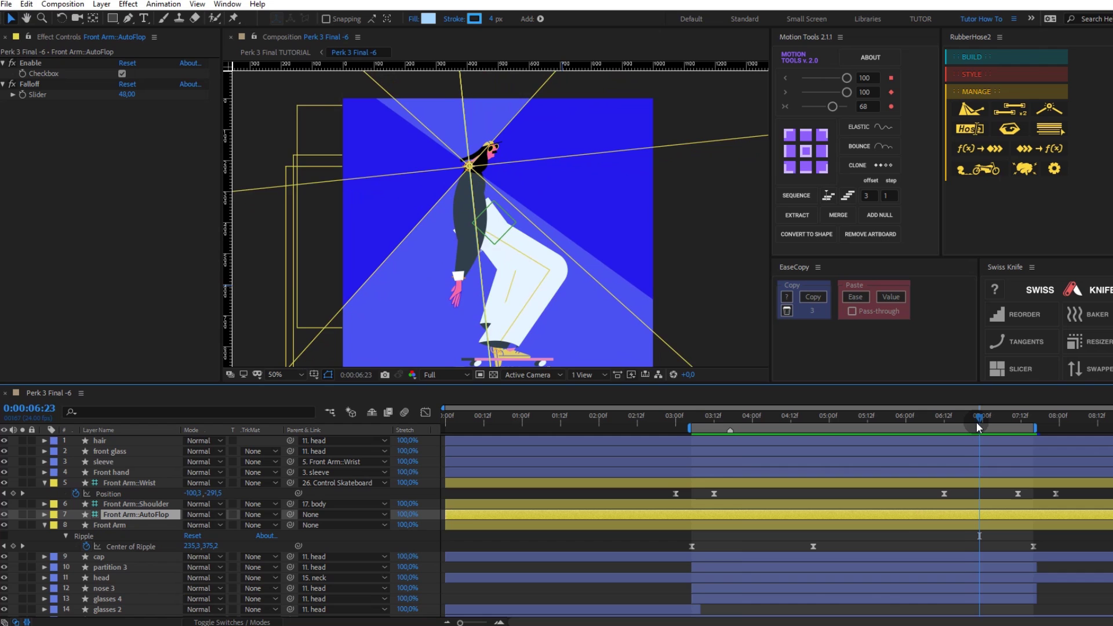
key(Page_Up)
click(944, 493)
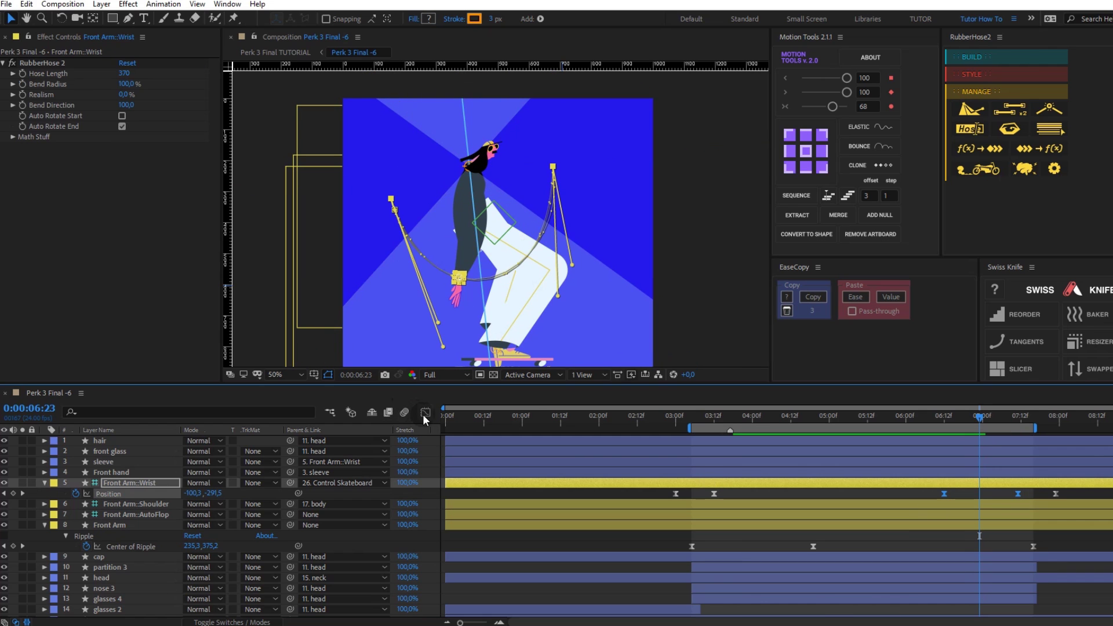
click(425, 412)
click(425, 413)
drag(979, 423, 1028, 422)
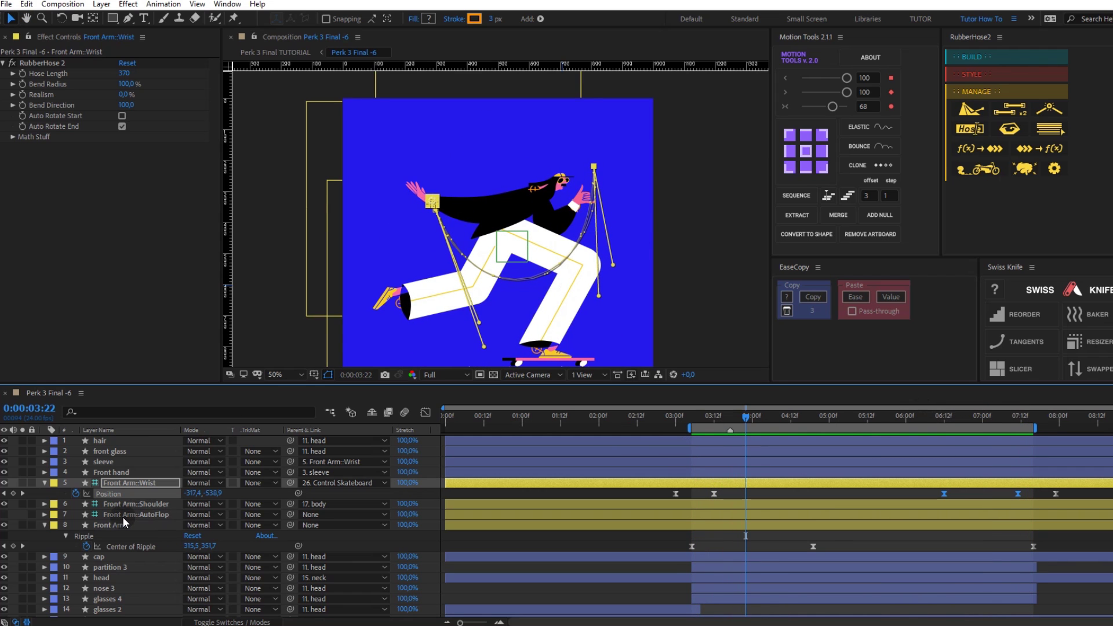
scroll(123, 517, down, 5)
Step: Select all of Back Arm::Wrist's Position keyframes
click(134, 504)
scroll(140, 514, down, 3)
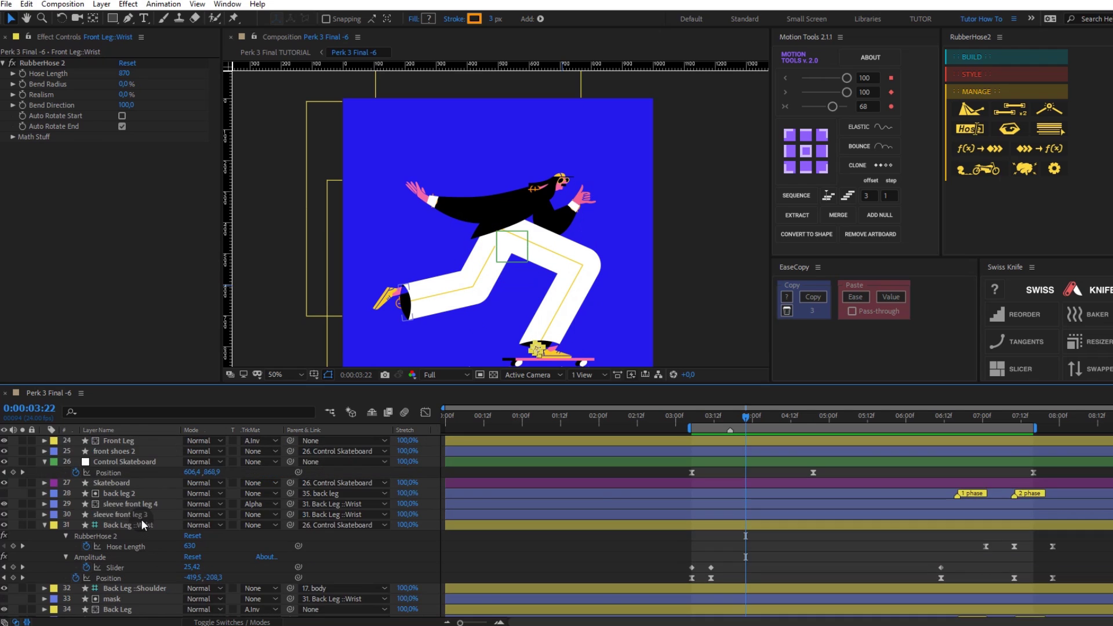
scroll(143, 524, down, 3)
click(154, 568)
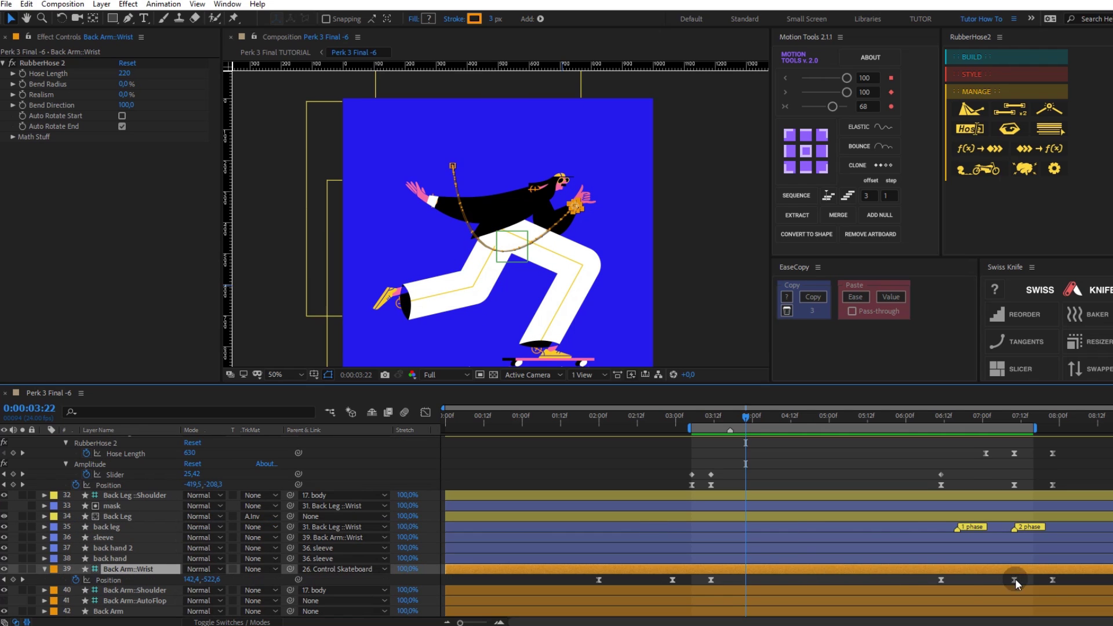
drag(1068, 577, 592, 589)
Step: Show their speed curve in the Graph Editor and preview the back arm from 03:05
click(426, 413)
click(694, 416)
key(space)
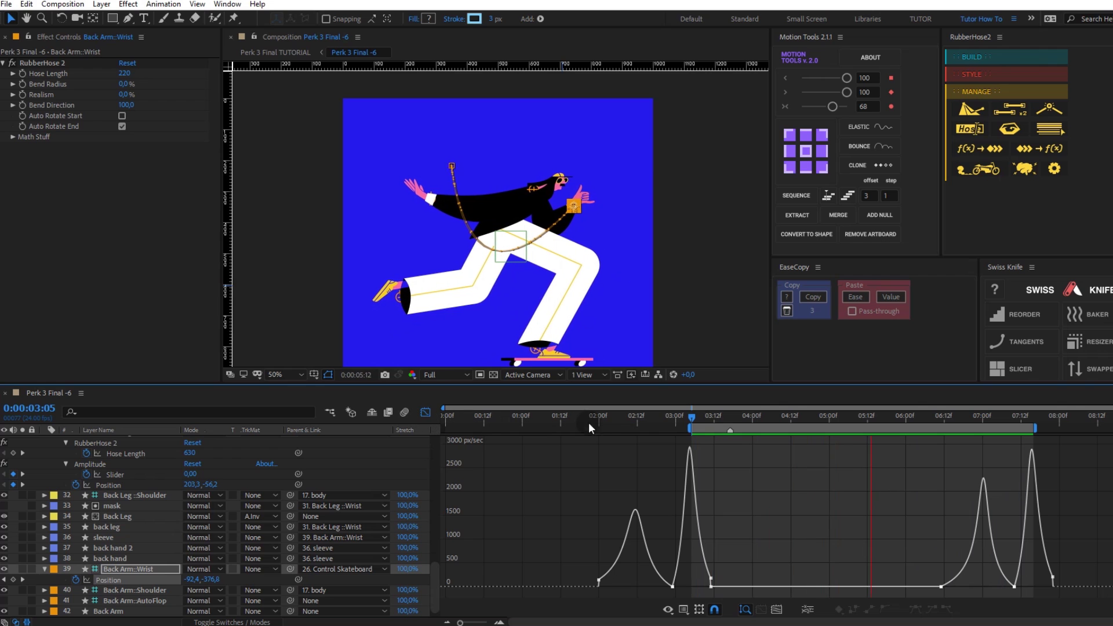
click(430, 409)
click(691, 415)
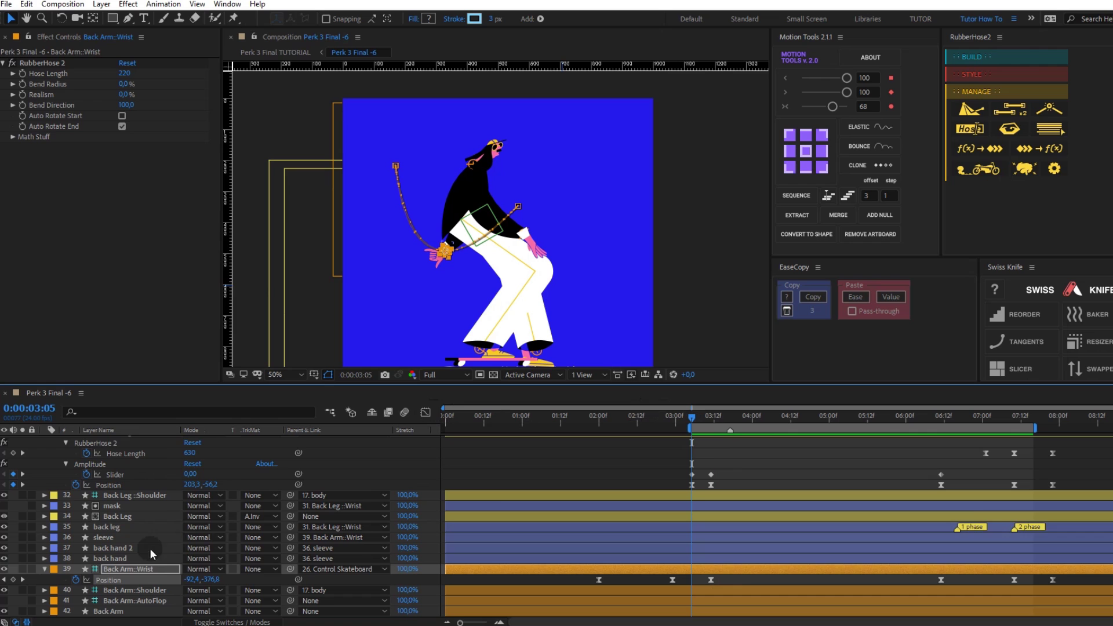
Step: Show the background light rays and recheck the back wrist's speed curve
scroll(152, 554, down, 1)
click(4, 591)
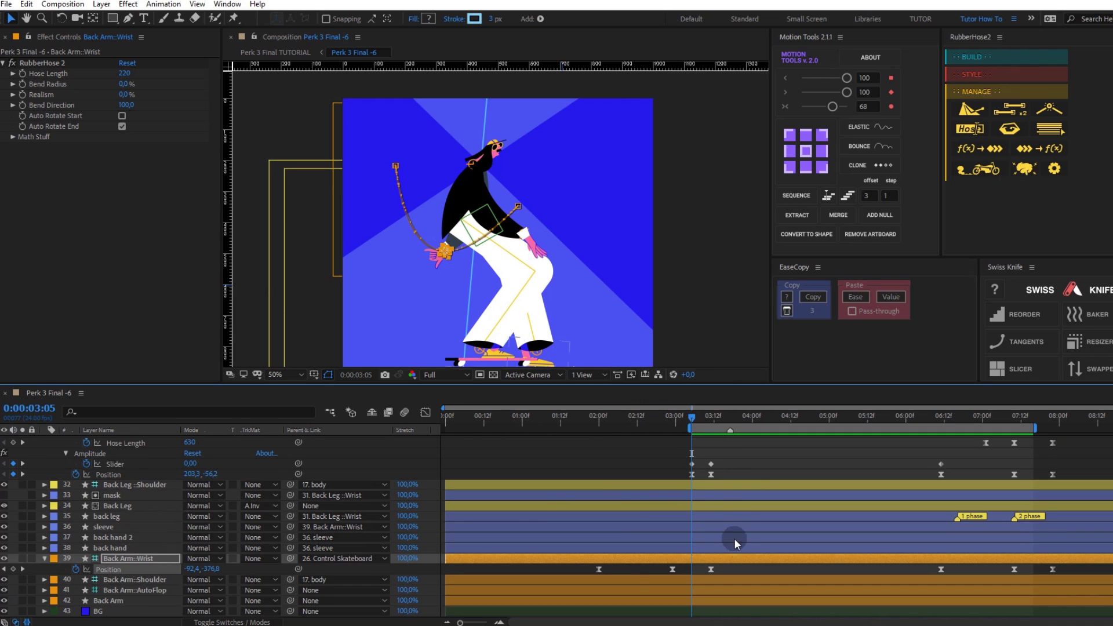
click(426, 411)
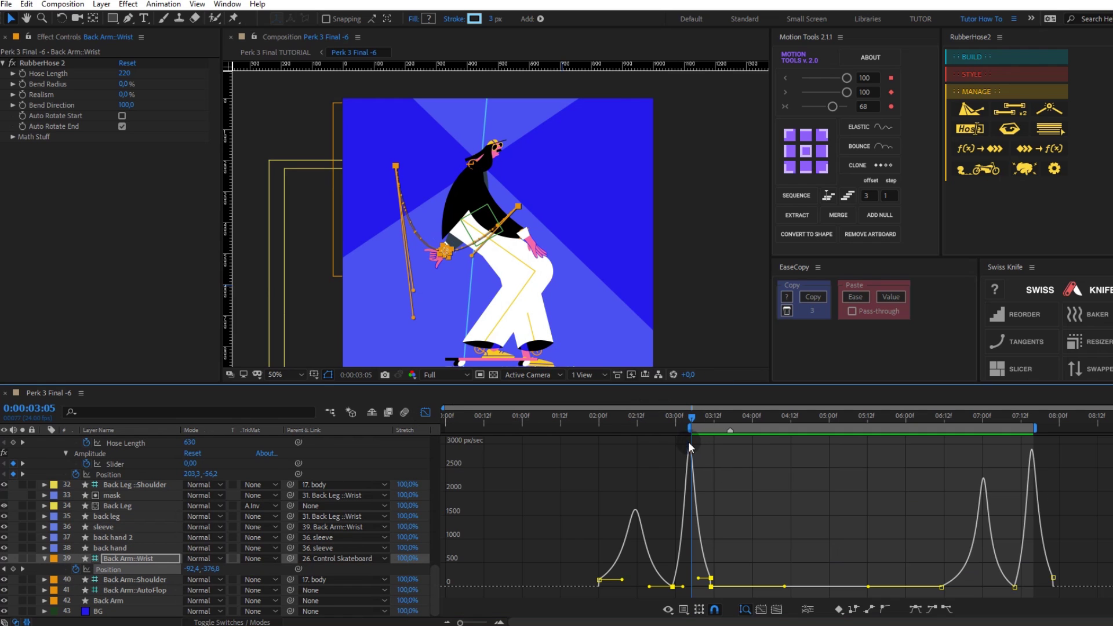
click(427, 411)
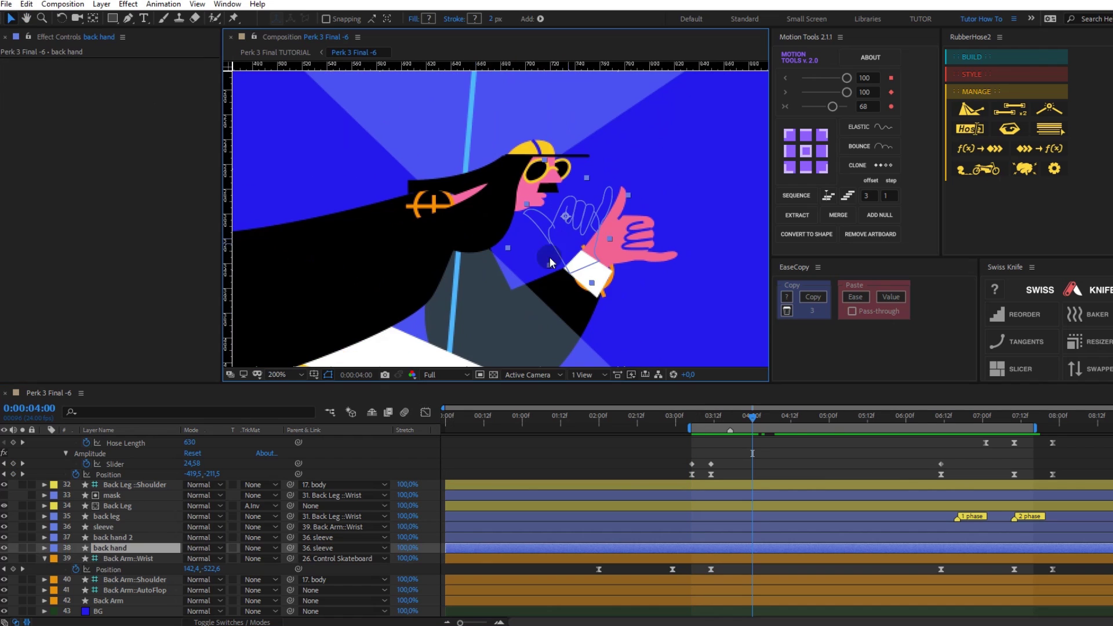
Step: Select the back hand layer and watch it between 06:10 and 07:03, zooming in and out
click(113, 537)
scroll(626, 325, down, 1)
drag(752, 418, 970, 435)
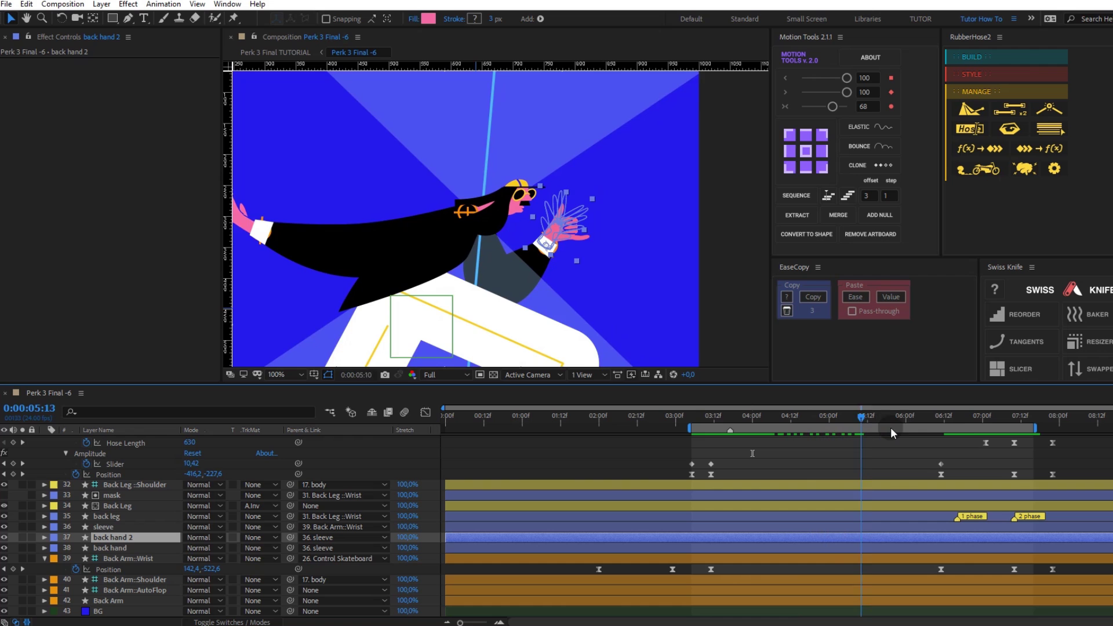
key(comma)
key(comma)
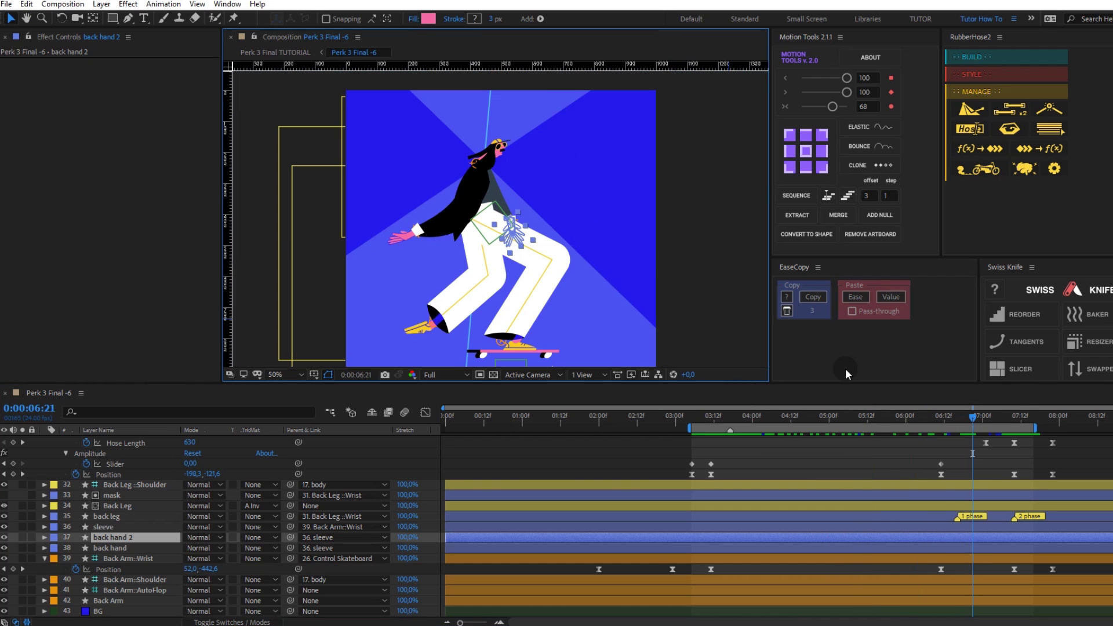
click(985, 419)
key(period)
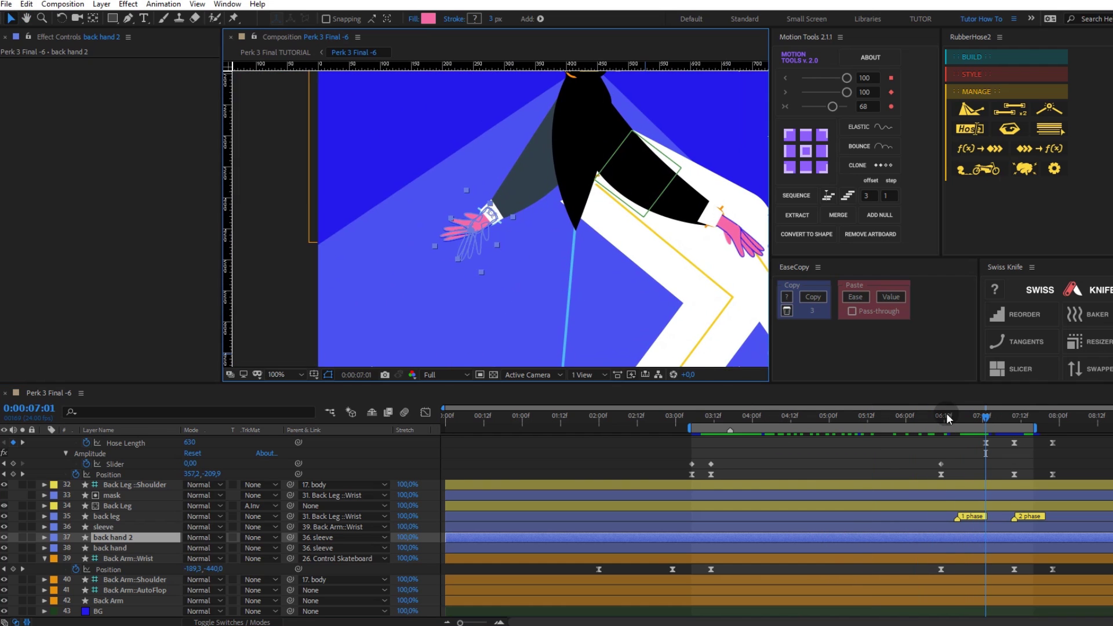
click(938, 417)
key(comma)
drag(930, 417, 989, 427)
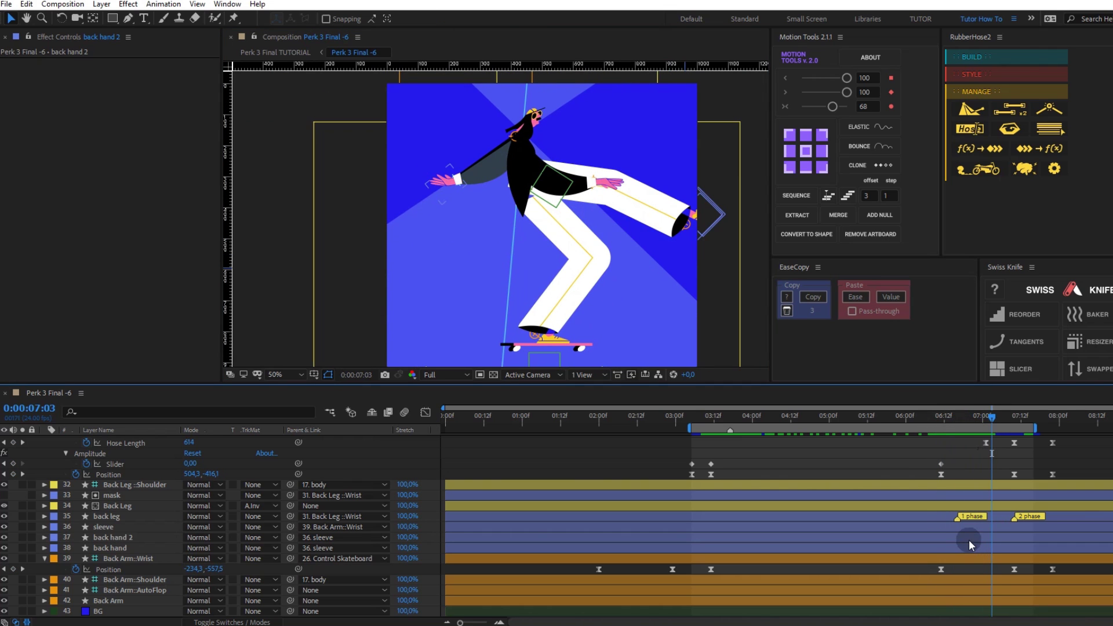
Step: Reveal Opacity keyframes on back hand 2 and back hand and compare their swap
key(u)
click(119, 600)
key(u)
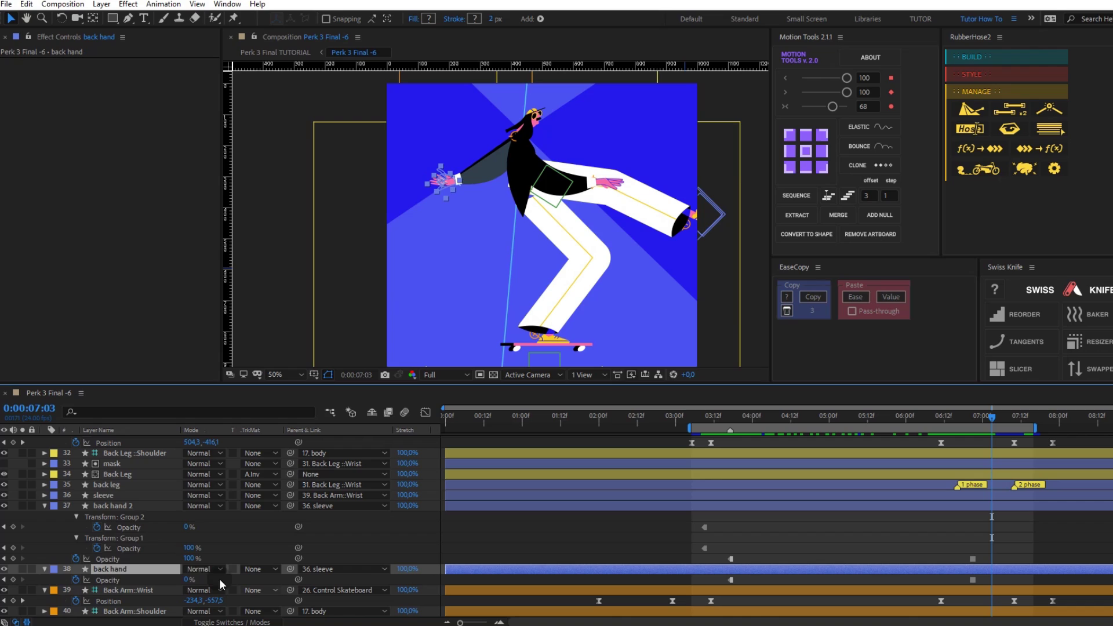
drag(992, 422, 964, 429)
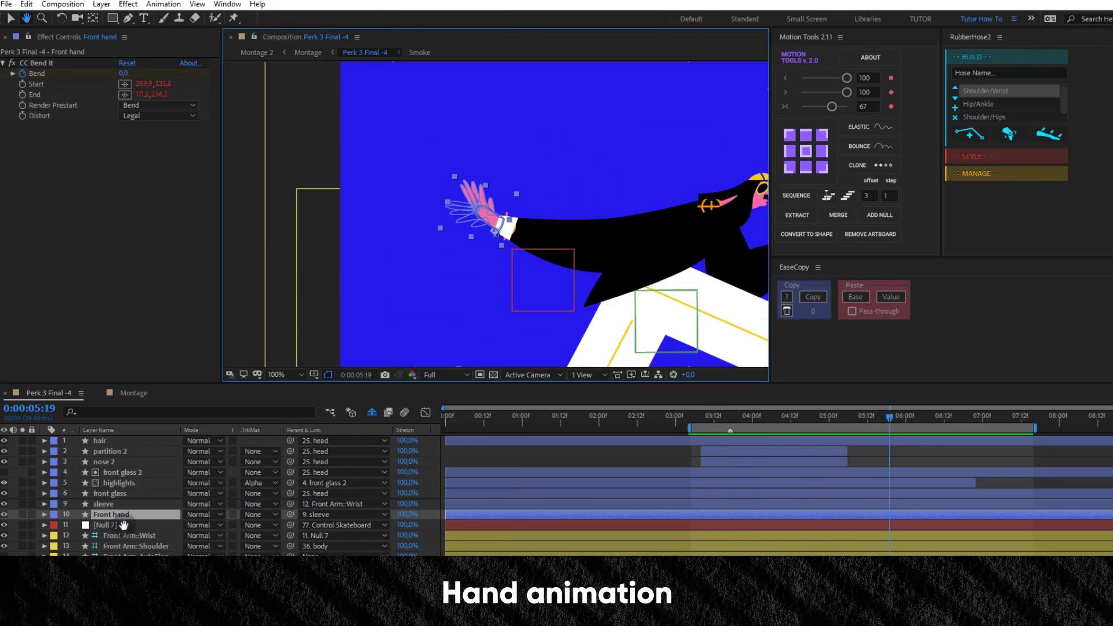
Step: Open the Front hand's properties, select the Shape 2 Rotation keyframes and view 03:06
click(694, 416)
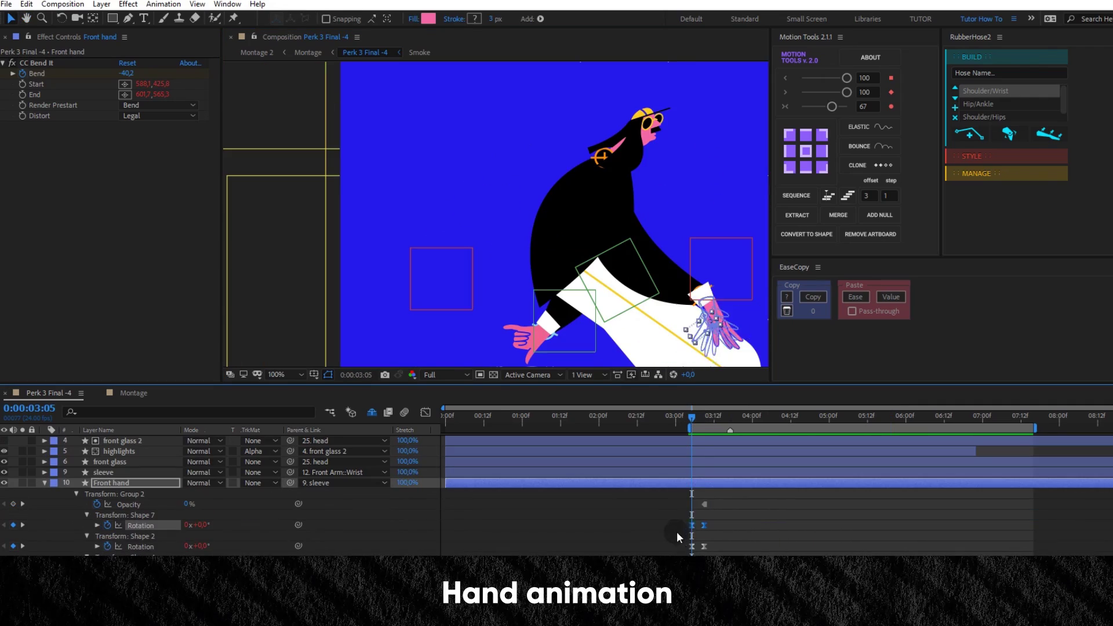
drag(711, 539, 683, 548)
scroll(510, 227, up, 4)
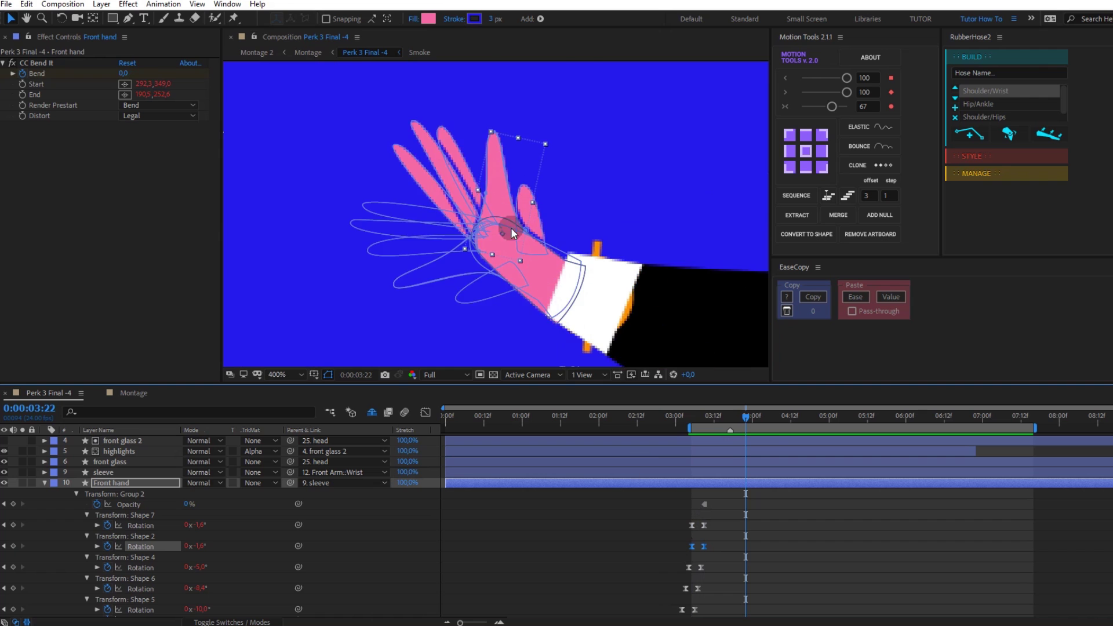
mouse_move(745, 415)
mouse_down()
mouse_move(693, 420)
mouse_move(803, 441)
mouse_up()
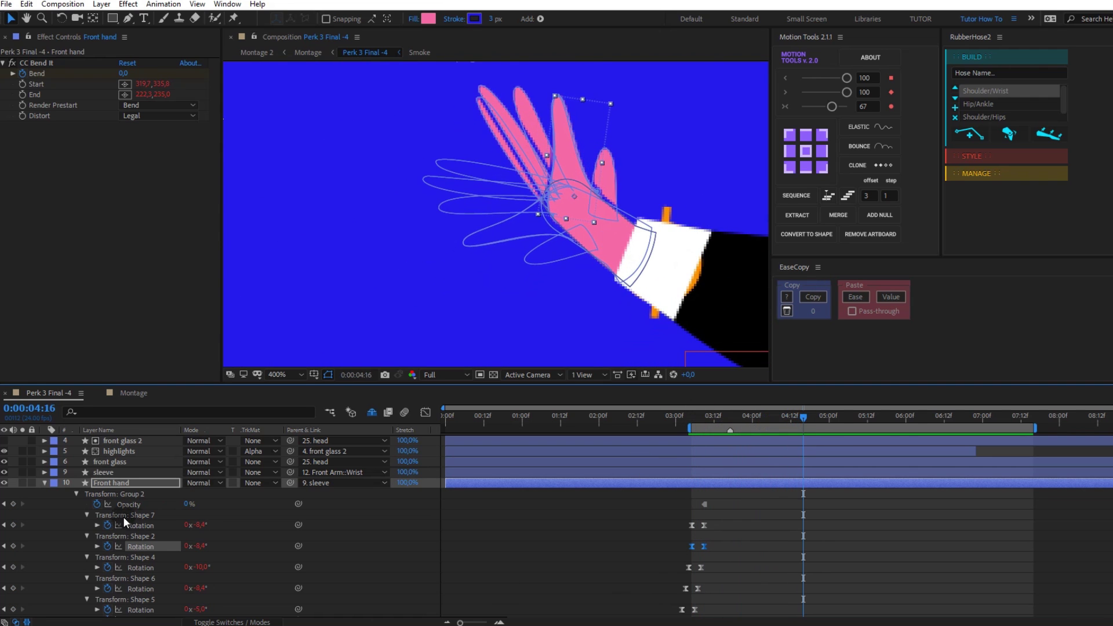
Step: Select the Shape 6 Rotation property and keyframe, then deselect it
click(146, 556)
scroll(146, 555, down, 1)
click(147, 544)
drag(717, 559, 687, 555)
click(675, 535)
Step: Select the Shape 5 Path keyframes and watch the hand from 03:17
scroll(683, 561, down, 1)
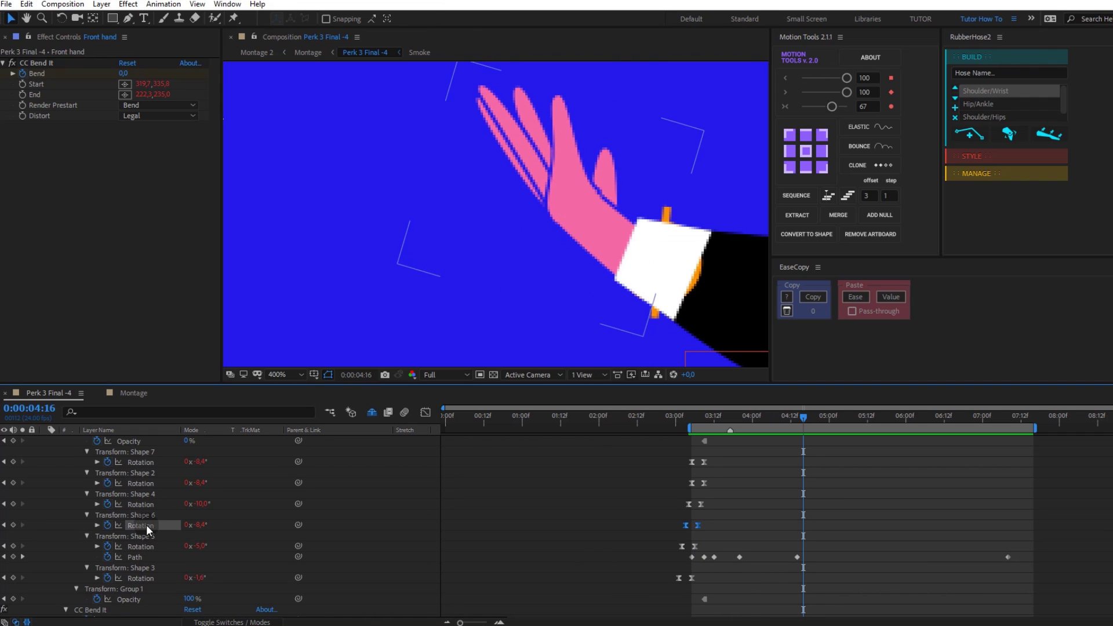
click(143, 556)
scroll(145, 562, down, 1)
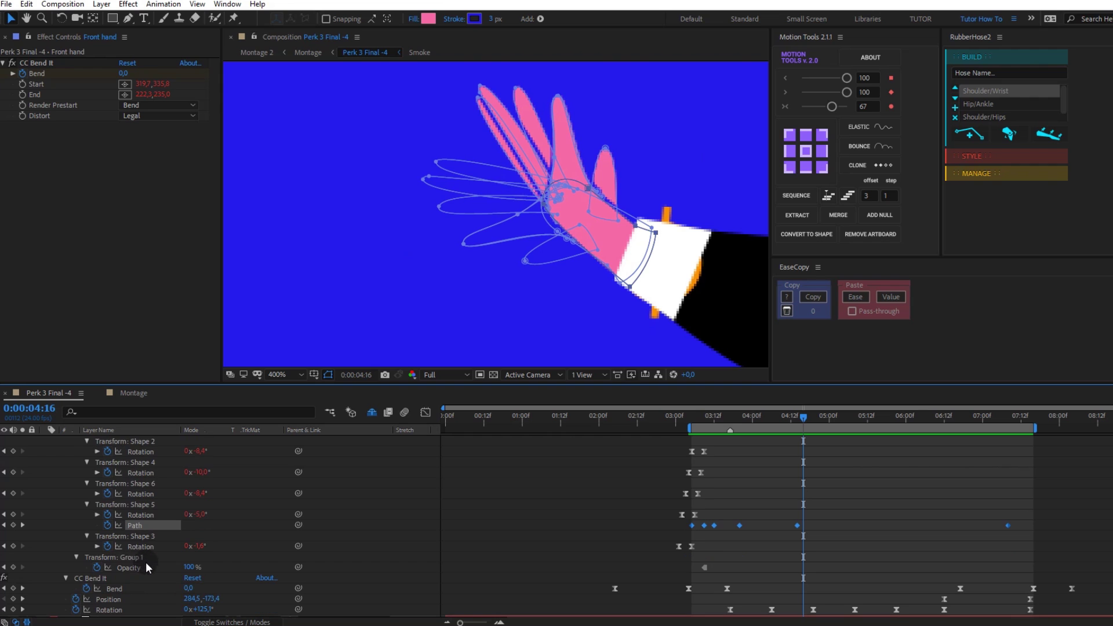
drag(776, 420, 690, 409)
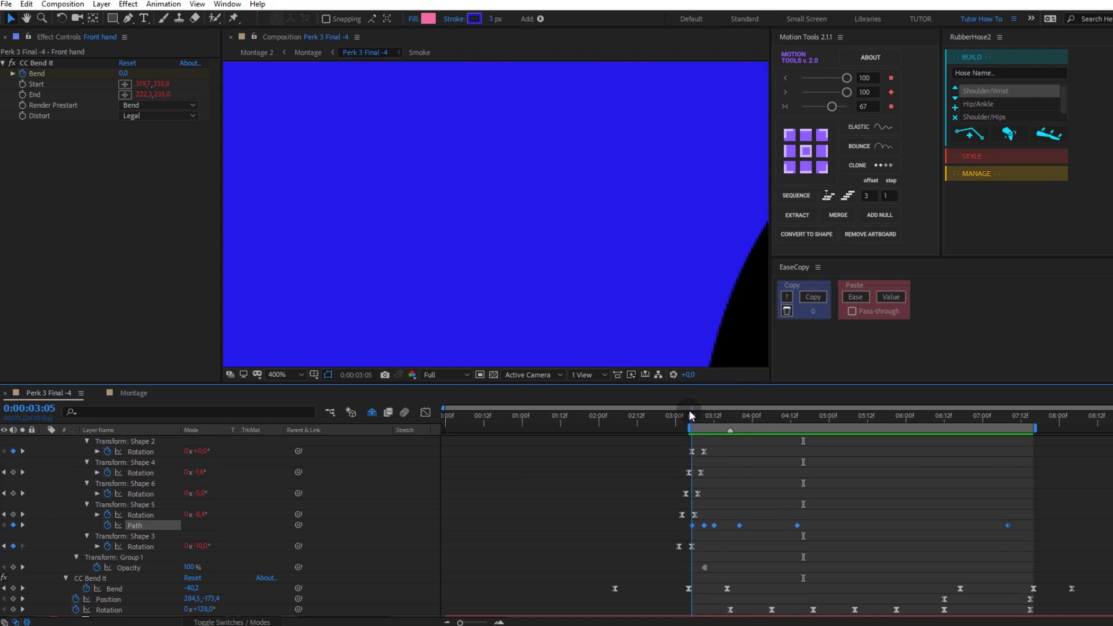
scroll(654, 300, down, 2)
scroll(257, 586, down, 1)
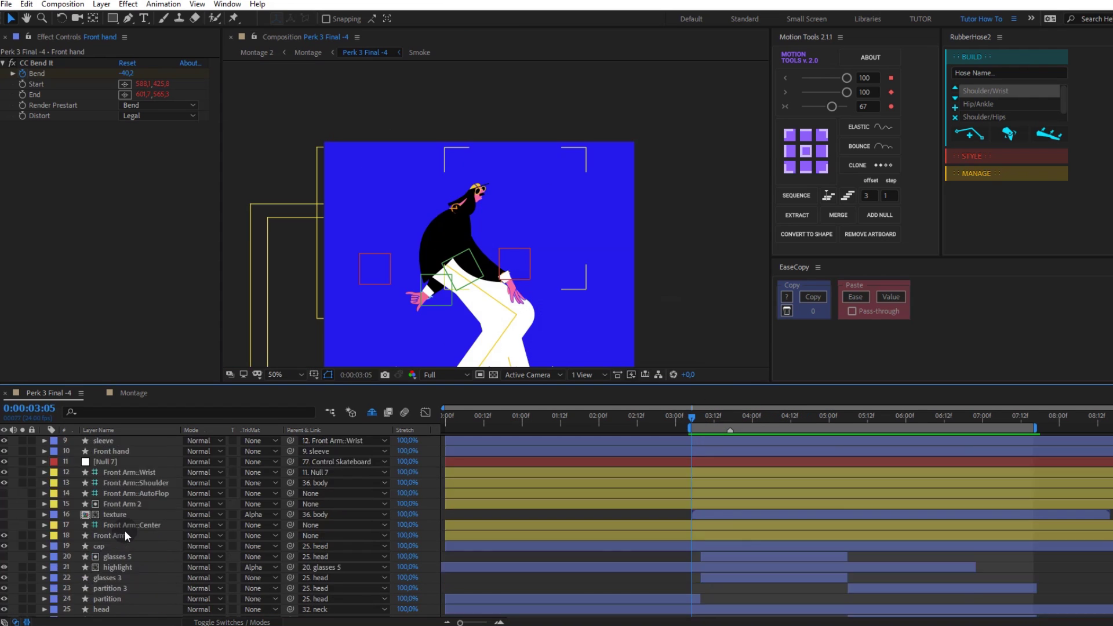
Step: Reveal the head layer's keyframes, solo it and preview its animation
click(115, 513)
key(u)
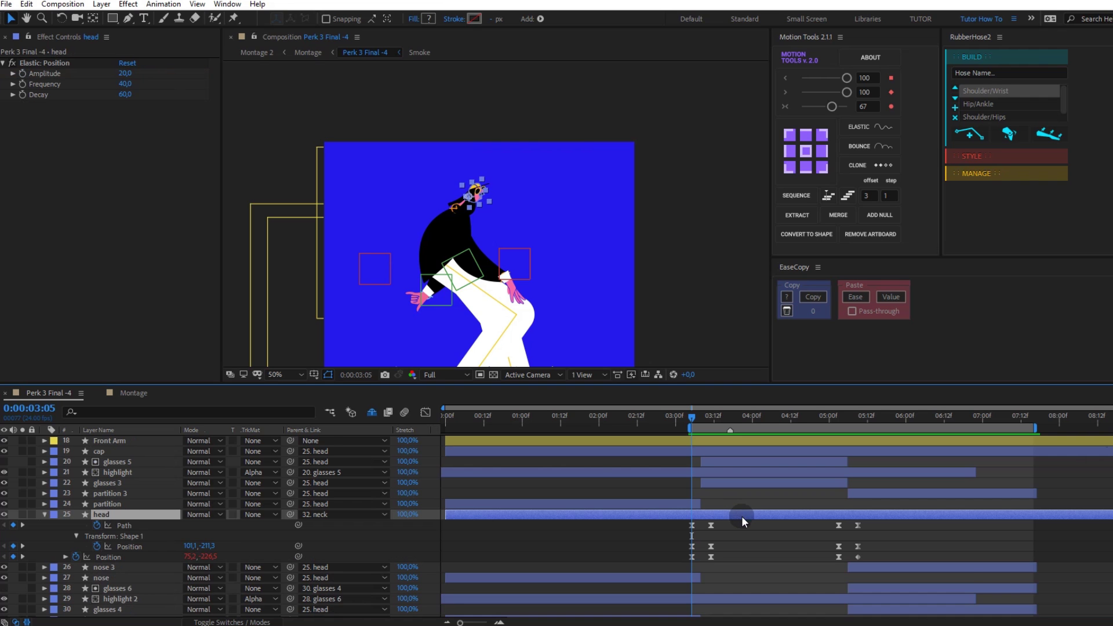
scroll(742, 516, down, 1)
scroll(536, 232, up, 4)
click(22, 482)
key(space)
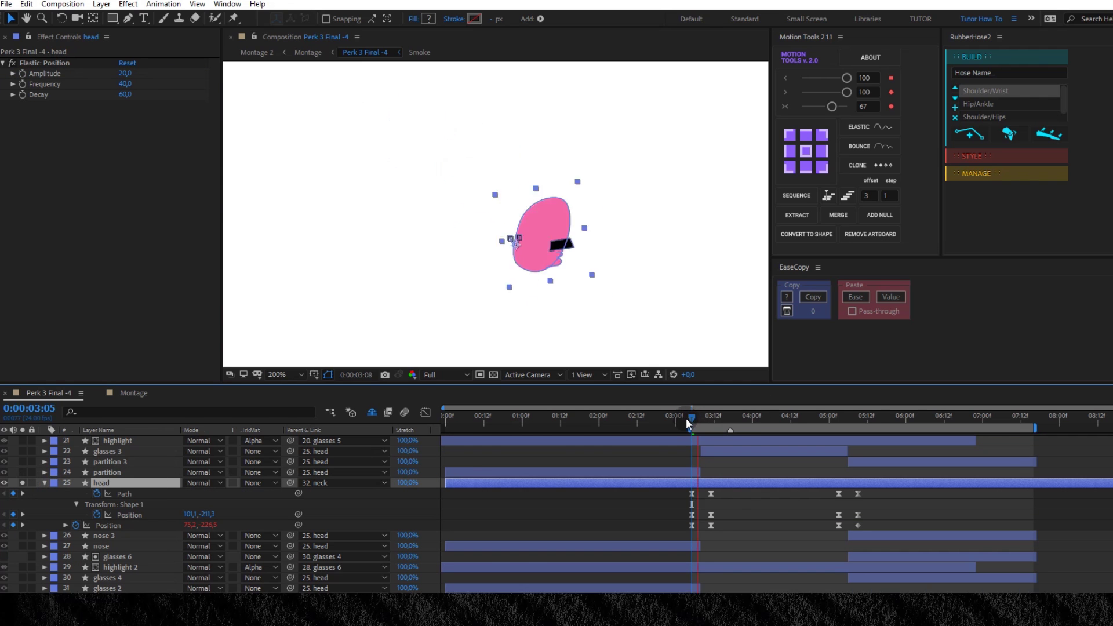
drag(706, 427, 722, 422)
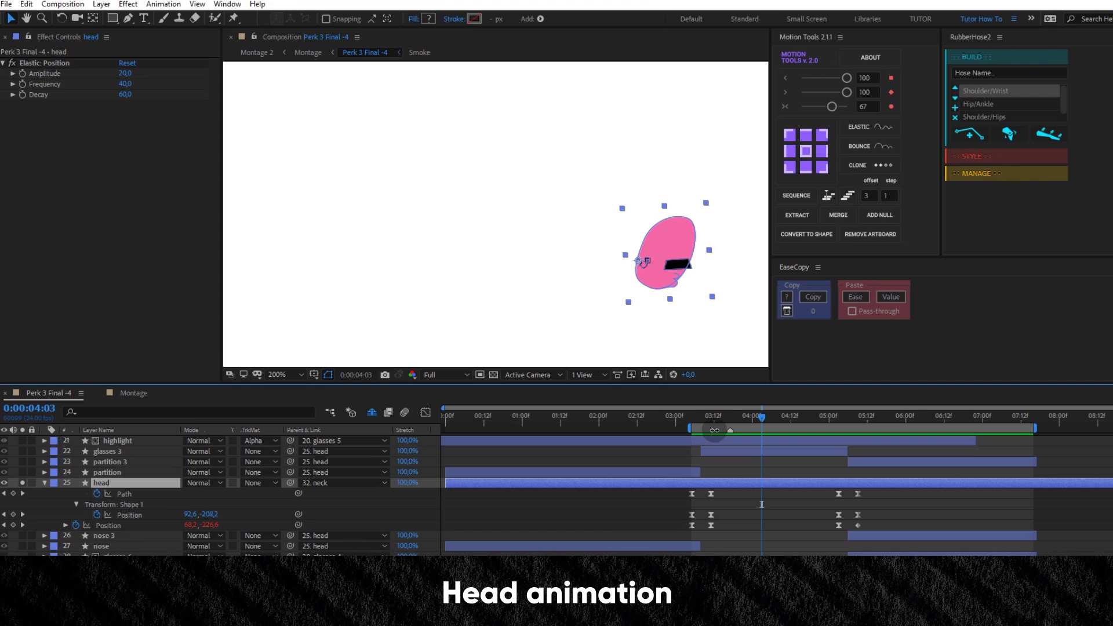
Step: Select the head's Path and Position keyframes, scrub its bounce around 03:05, then unsolo
drag(724, 493, 676, 494)
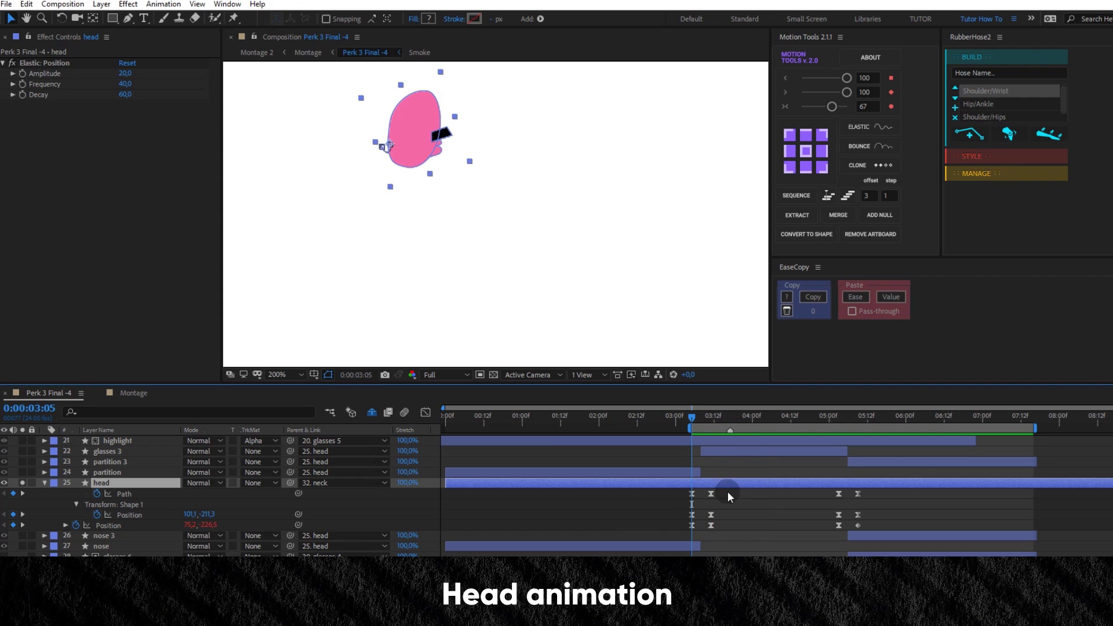
drag(690, 421, 693, 443)
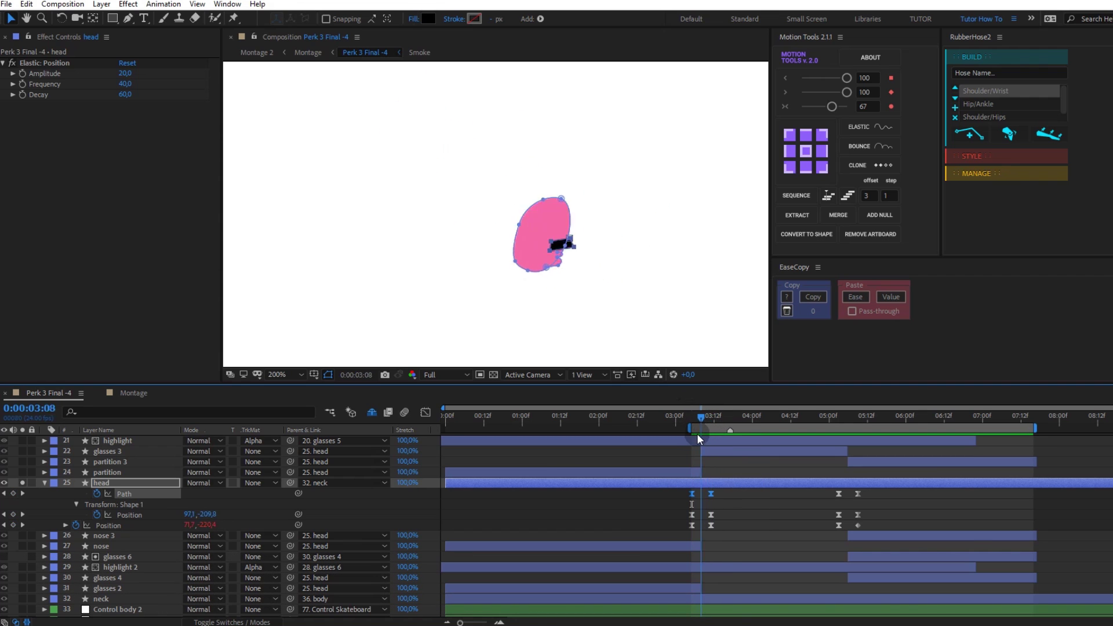
drag(684, 508, 716, 530)
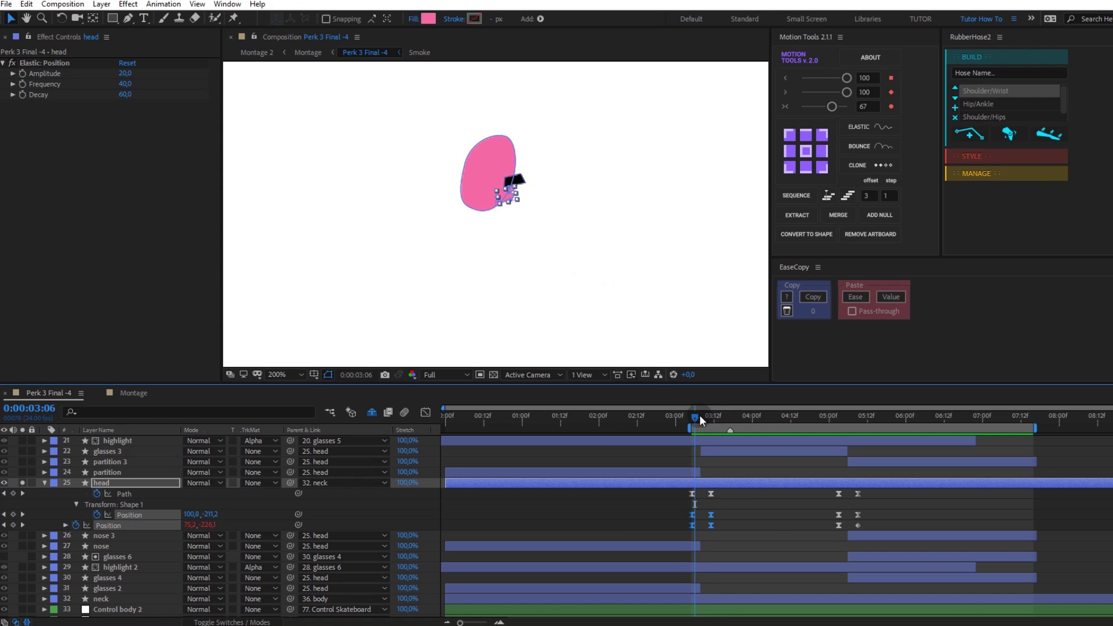
click(21, 482)
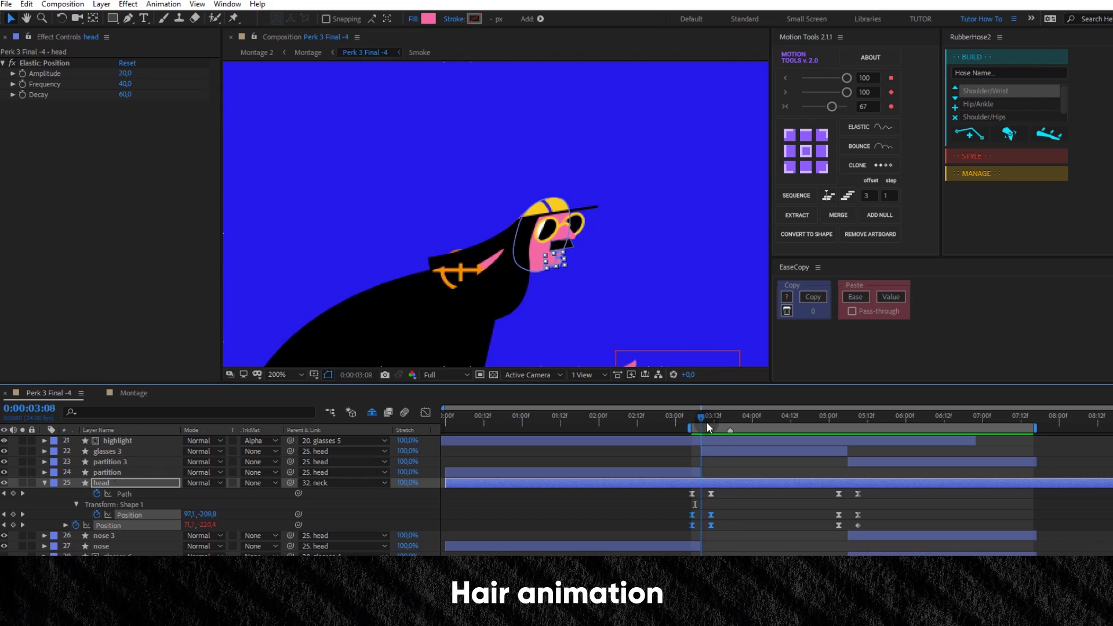
Step: Solo the hair, reveal its Path keyframes and preview it, then unsolo and play the full character
click(103, 439)
click(22, 440)
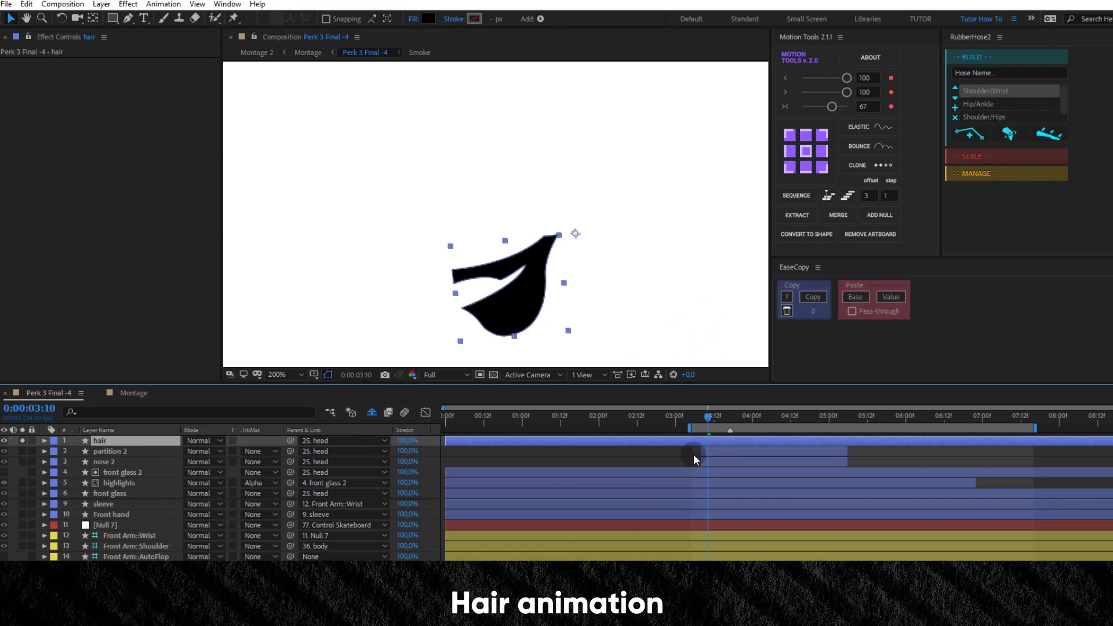
key(u)
mouse_move(709, 419)
mouse_down()
mouse_move(688, 428)
mouse_move(708, 430)
mouse_up()
key(comma)
key(space)
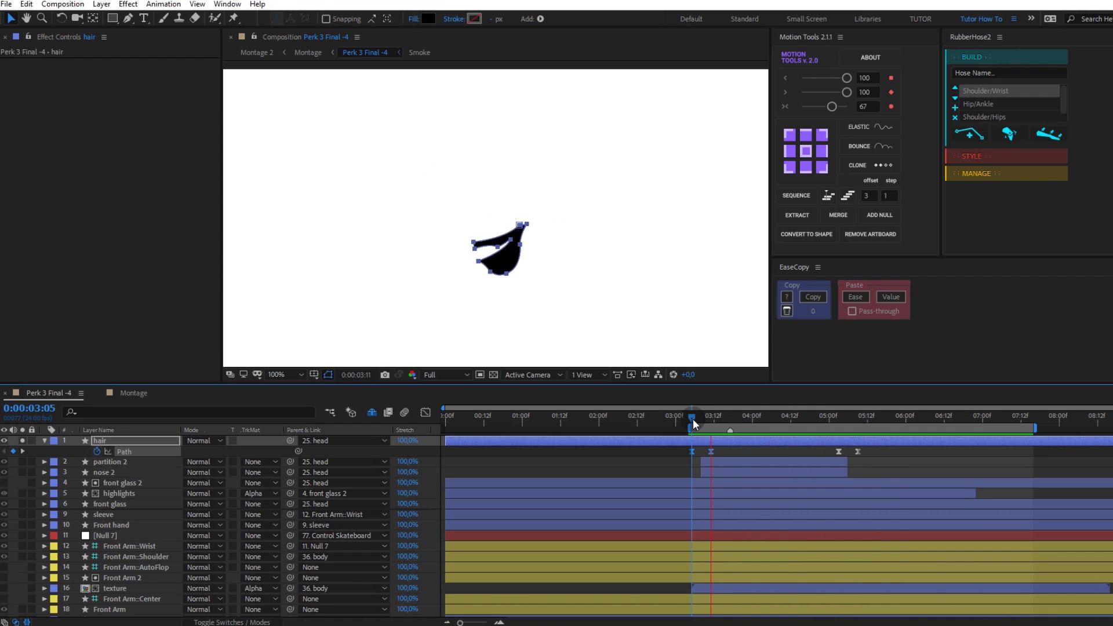
key(space)
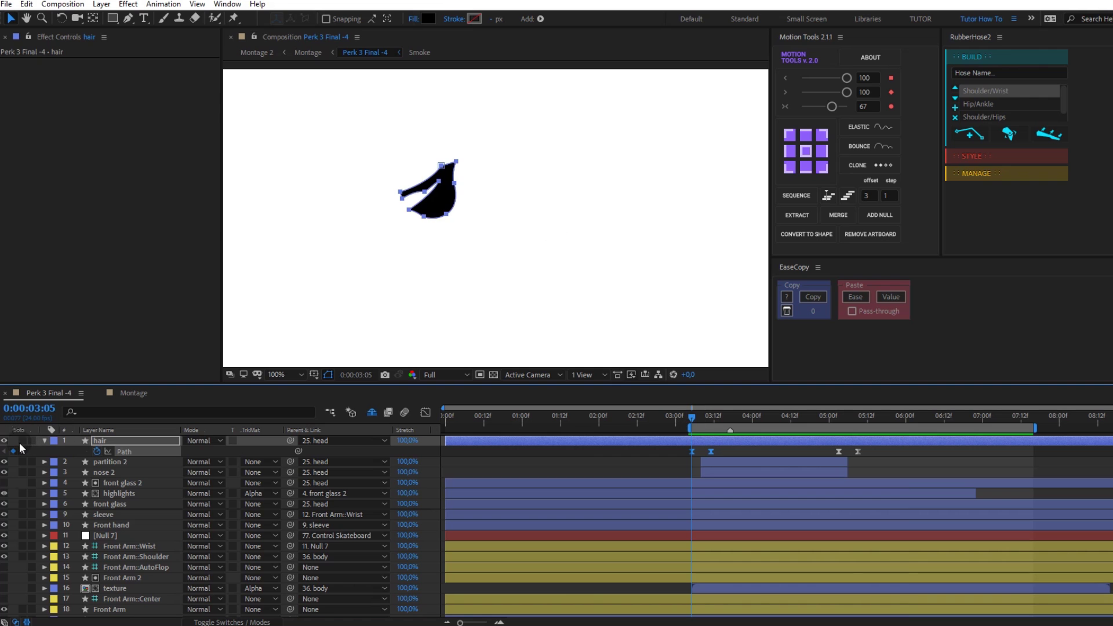
click(19, 441)
key(space)
Step: Select the highlights layer and preview the glasses highlight animation from 03:10
click(740, 482)
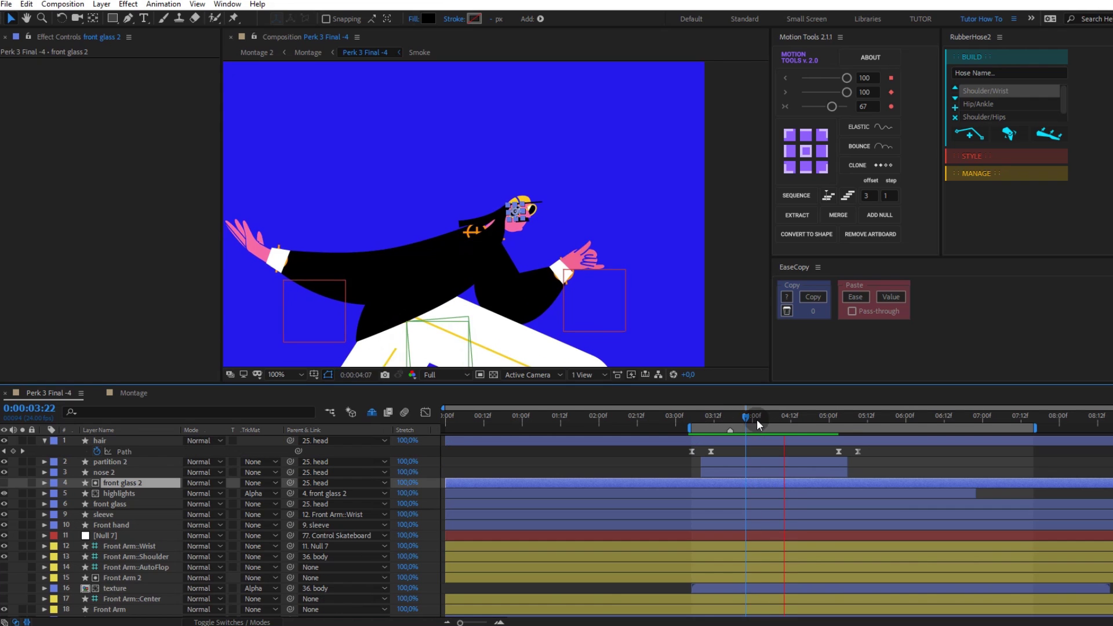
scroll(547, 255, up, 2)
key(space)
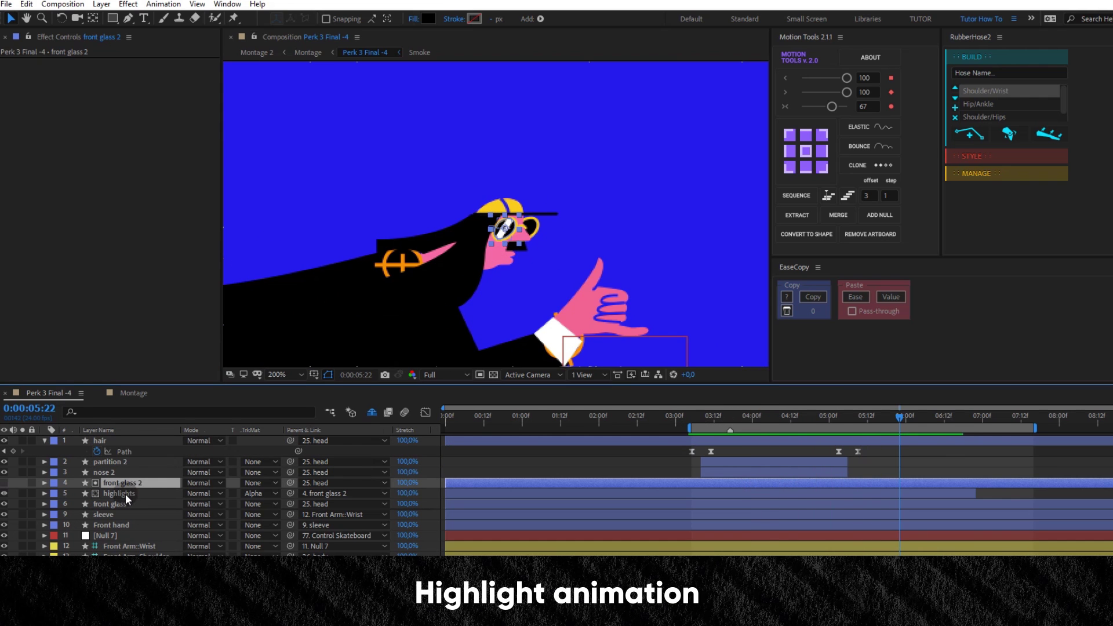
click(119, 493)
drag(712, 412, 705, 412)
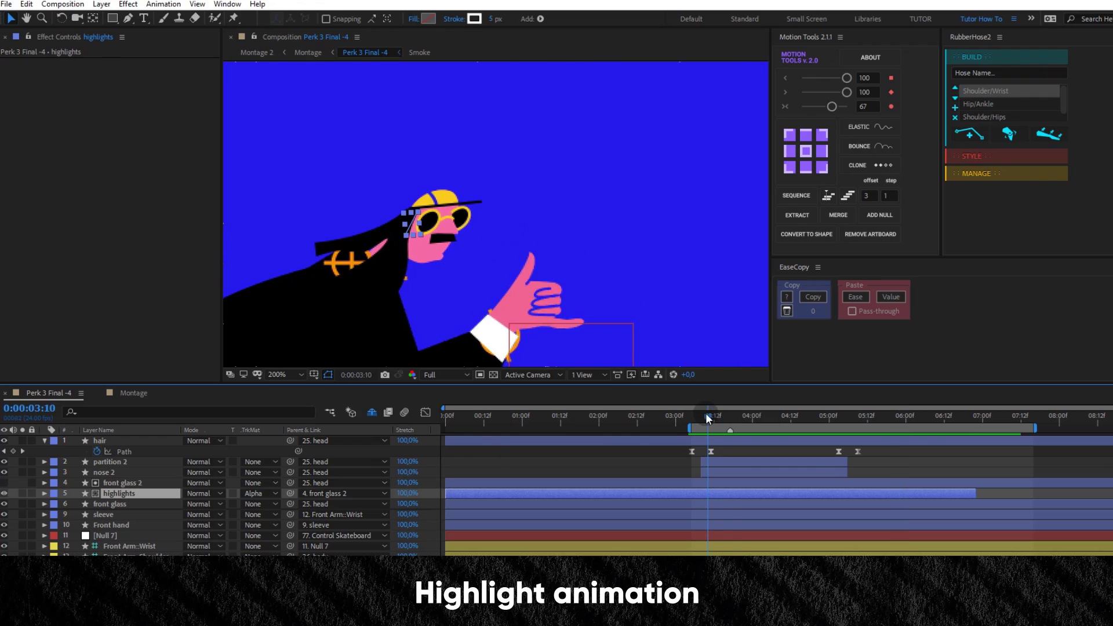
key(space)
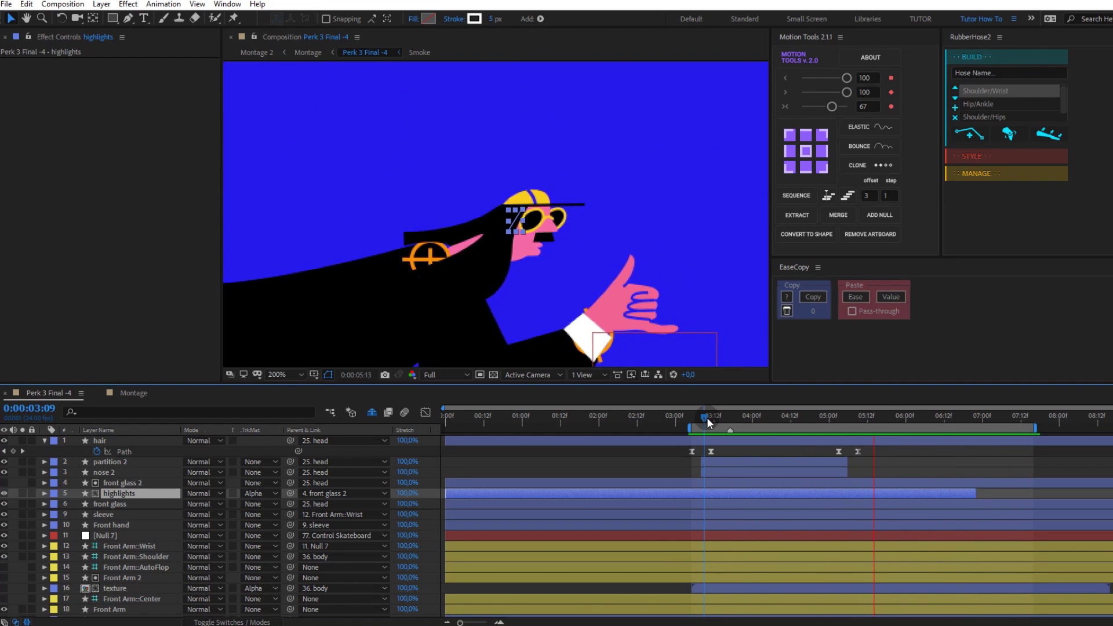
key(space)
Step: Replay the whole character from 03:05, then pick the back hand in the viewer
click(127, 483)
click(128, 492)
key(comma)
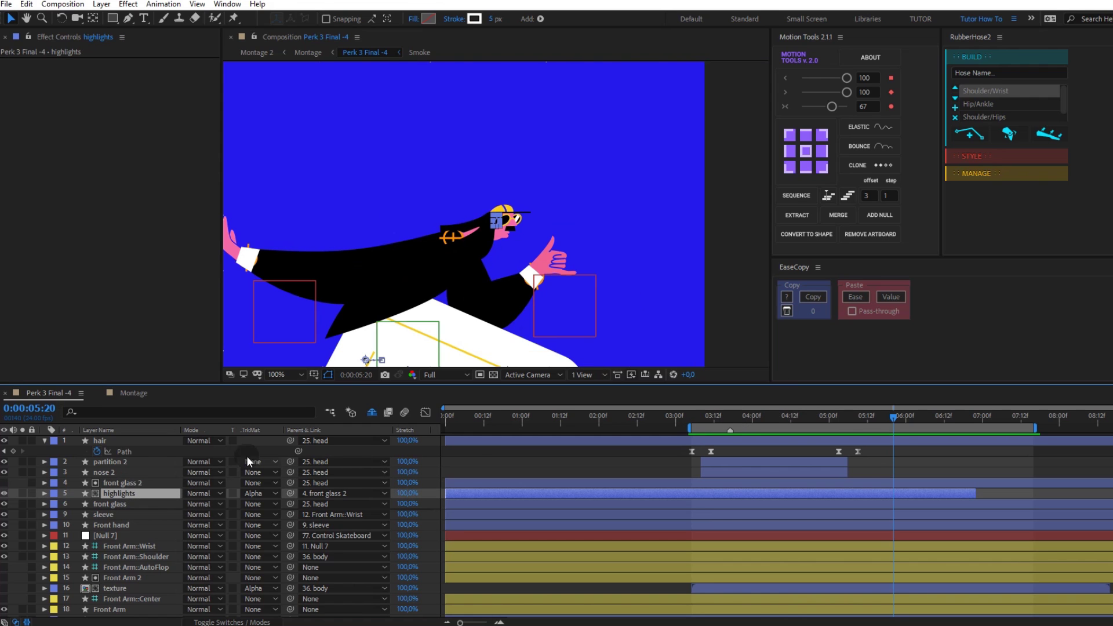
scroll(130, 514, down, 3)
click(692, 418)
key(space)
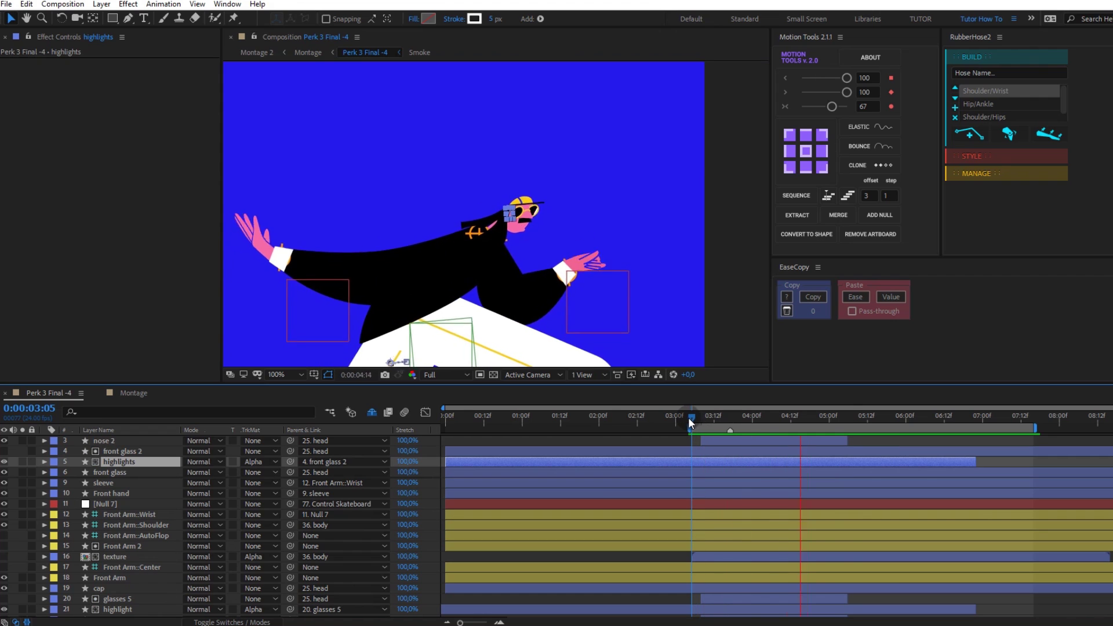
click(582, 259)
scroll(152, 536, down, 3)
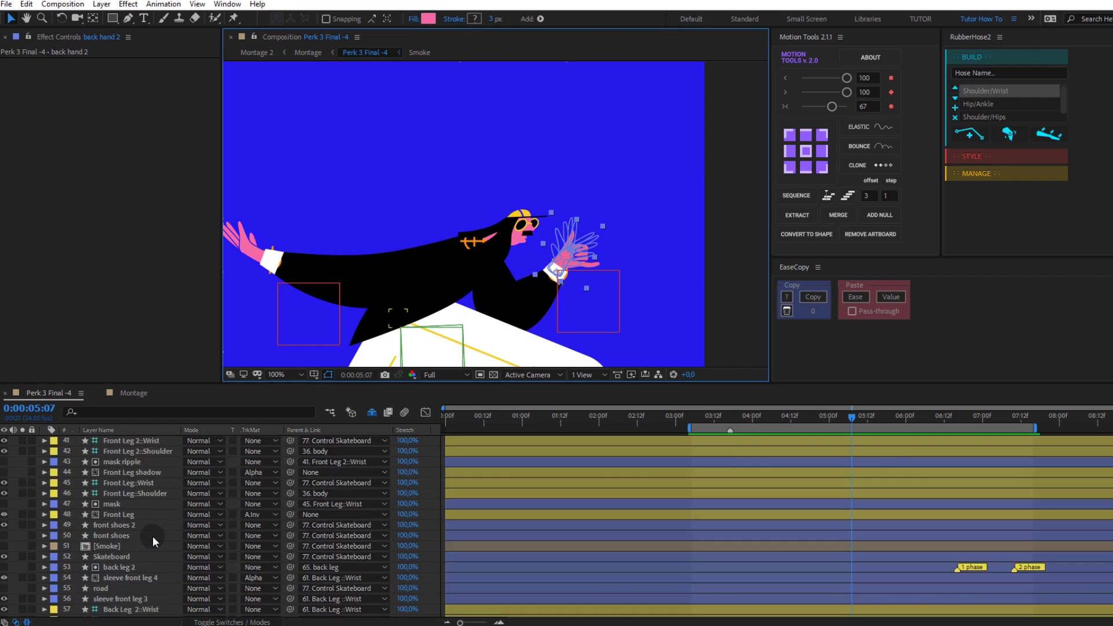
scroll(157, 545, down, 3)
scroll(156, 545, down, 3)
Step: Reveal back hand 2's Opacity and the back hand's Path keyframes, selecting all Path keyframes
key(u)
scroll(835, 554, down, 1)
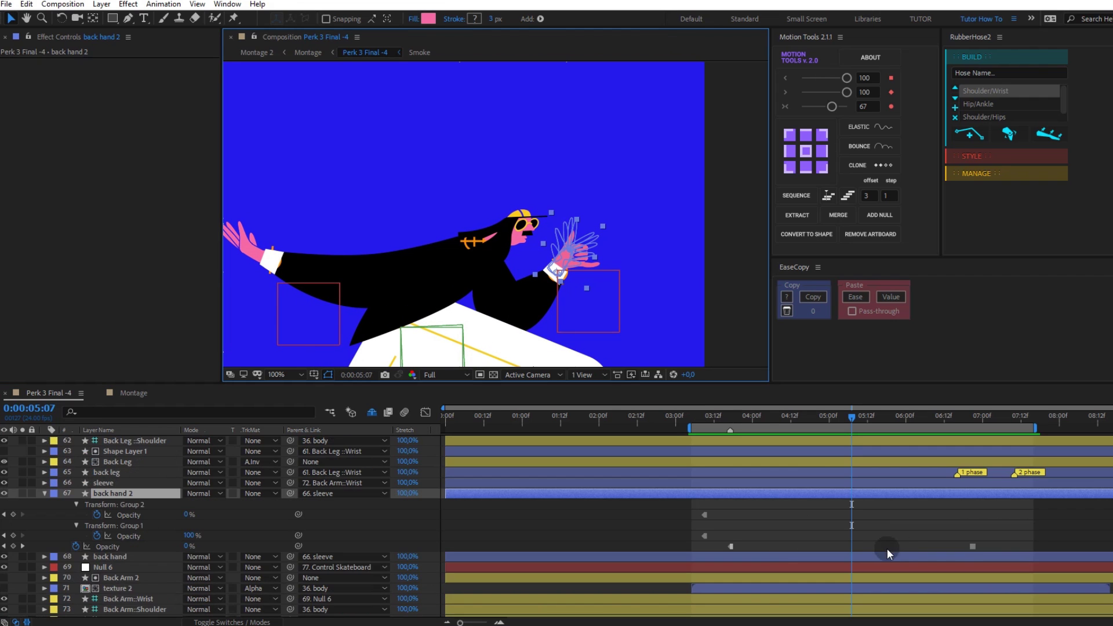
click(111, 556)
key(u)
scroll(836, 506, down, 2)
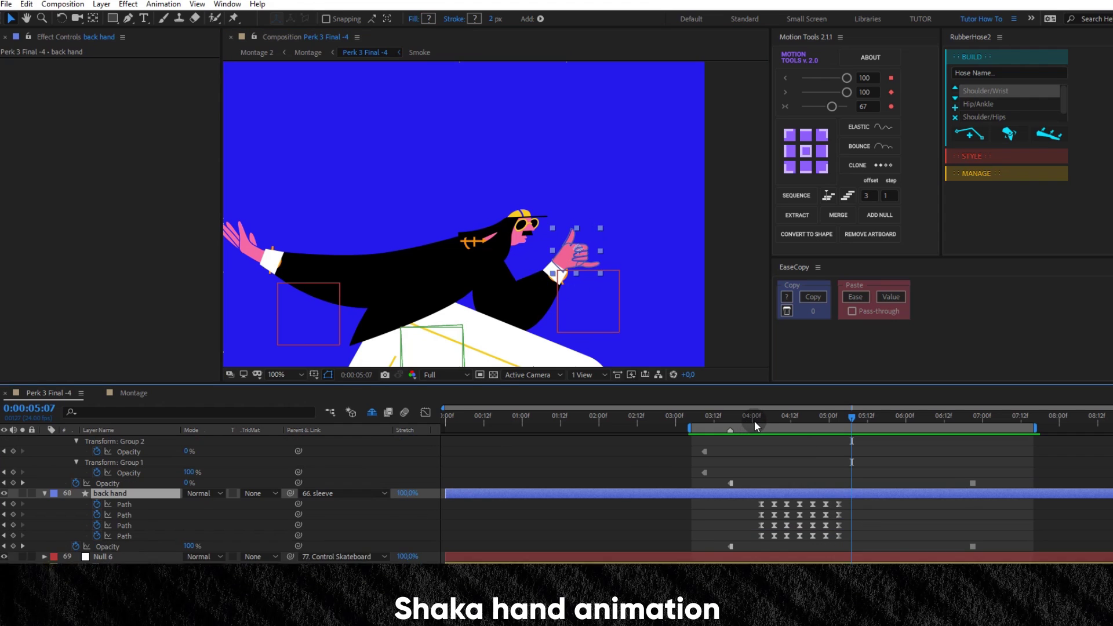
click(755, 417)
drag(856, 502, 754, 540)
scroll(597, 266, up, 4)
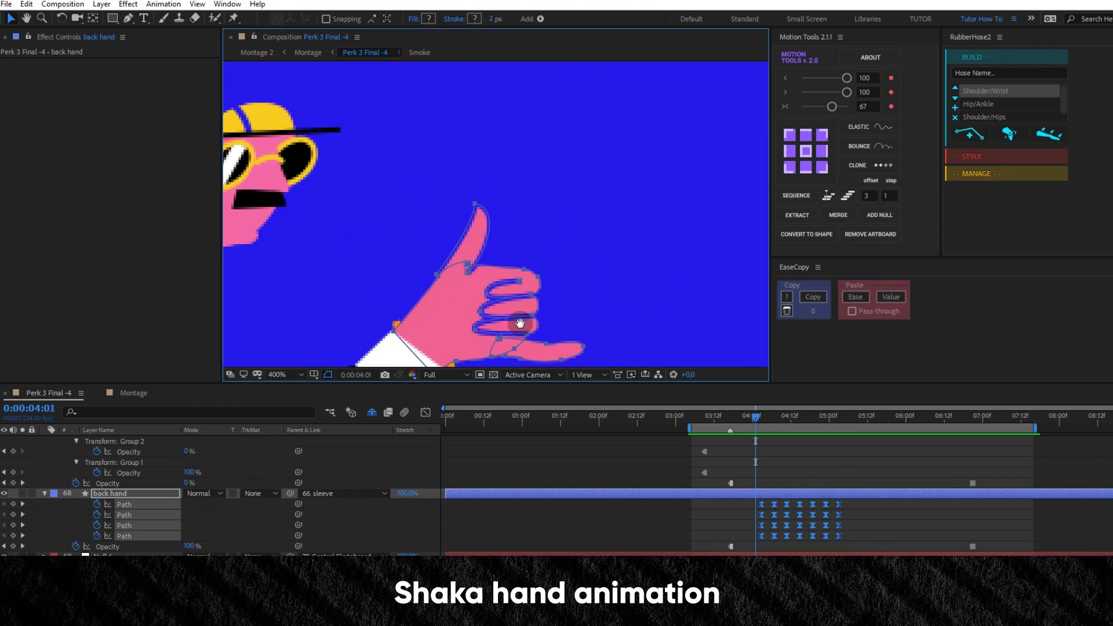
Step: Solo the back hand, preview the shaka animation and scrub its poses from 04:05
click(22, 493)
key(space)
scroll(564, 277, down, 4)
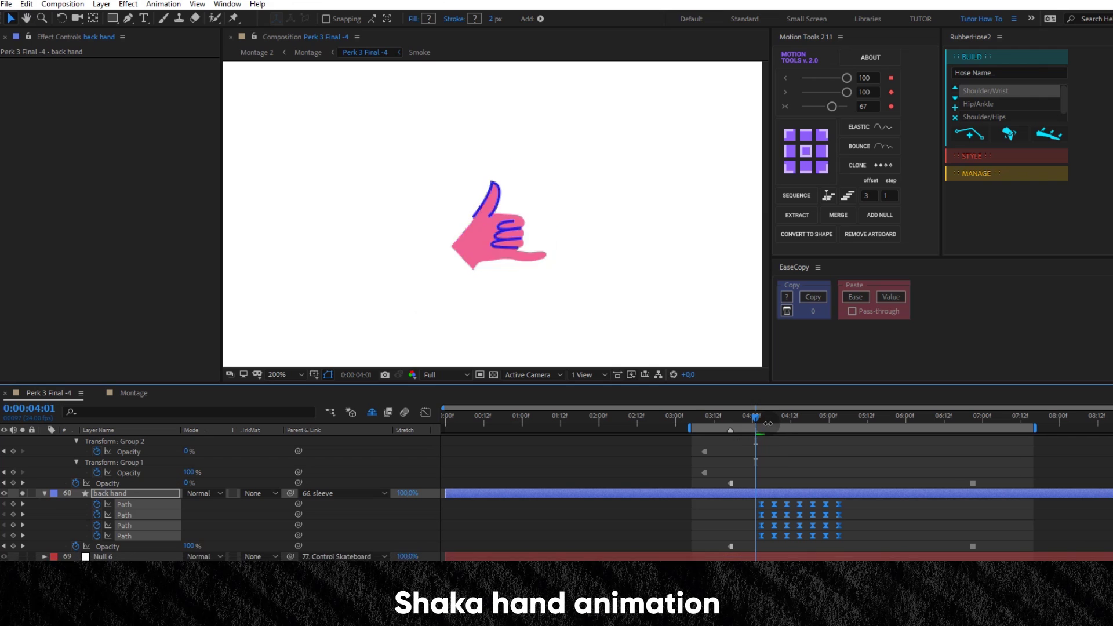
click(774, 459)
drag(761, 422, 769, 426)
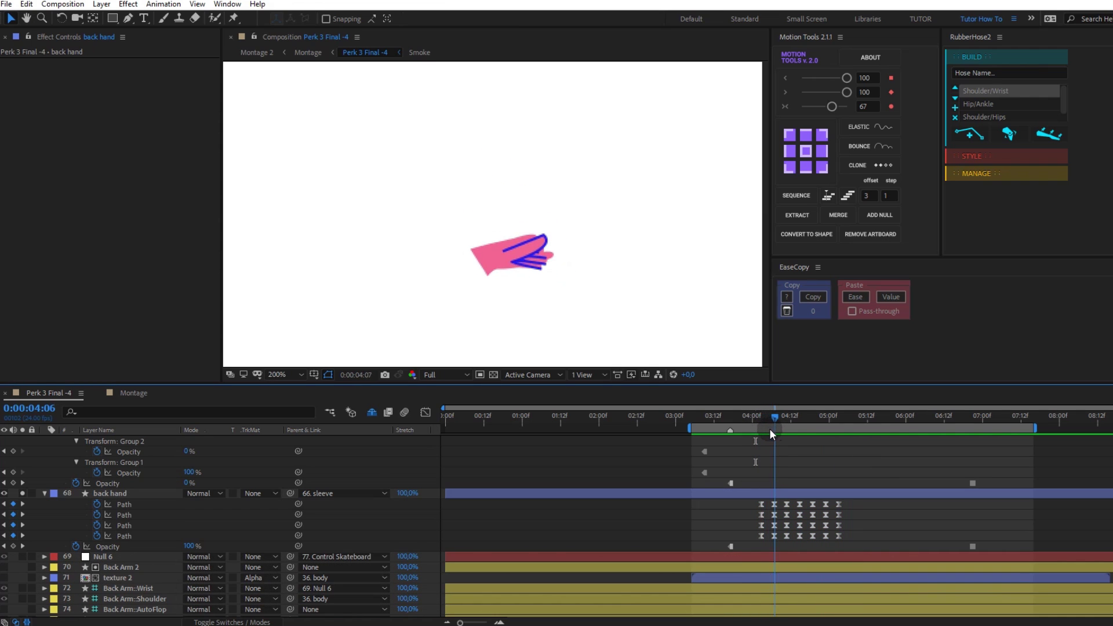
click(838, 504)
mouse_move(767, 416)
mouse_down()
mouse_move(833, 449)
mouse_move(776, 447)
mouse_up()
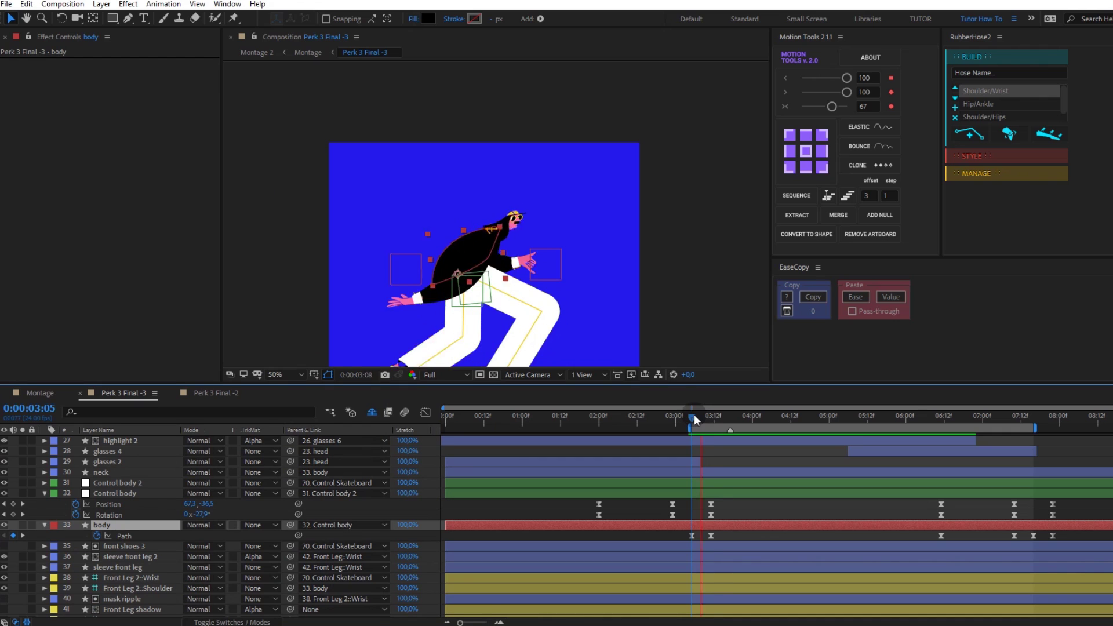
Step: At 03:15, apply the Ripple effect to the body layer via a 'rip' quick search
drag(694, 415, 723, 415)
key(ctrl+space)
text(rip)
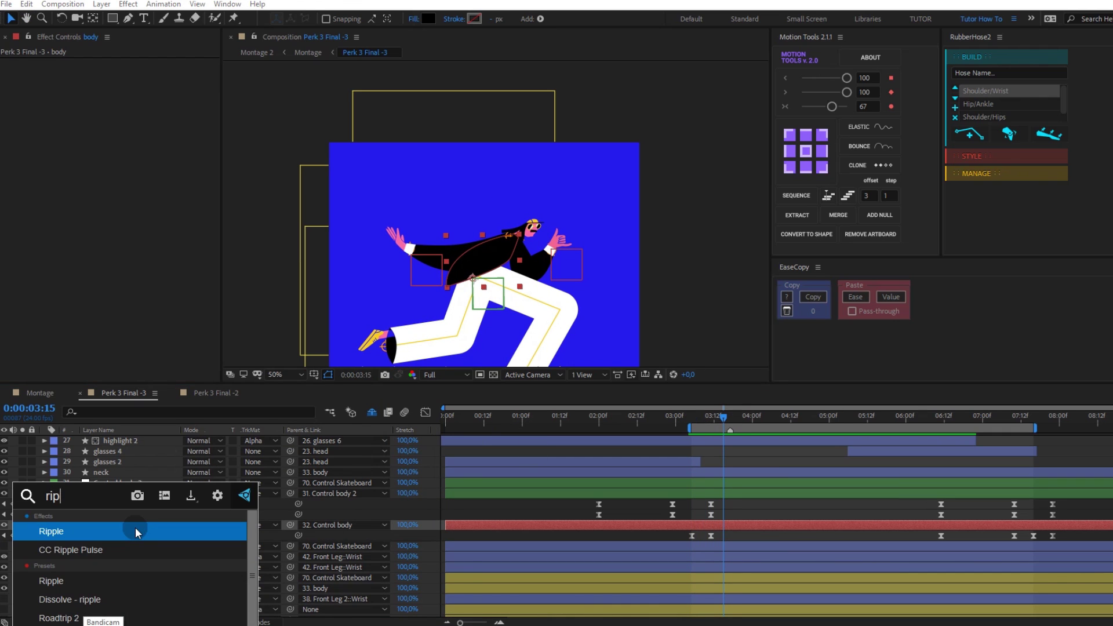
click(137, 531)
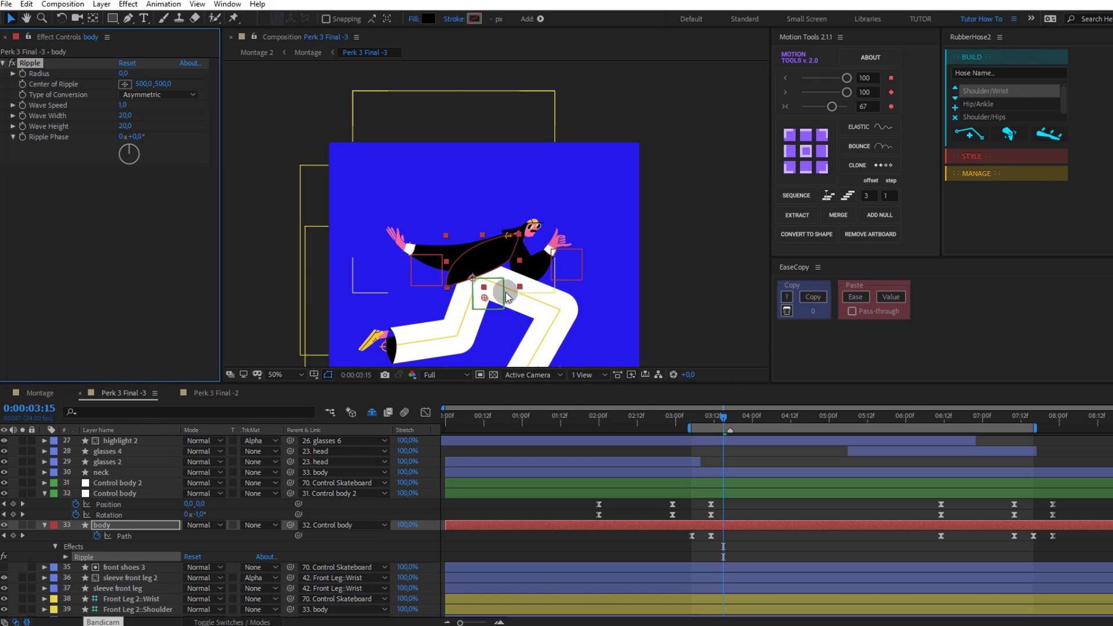
Step: Set the Ripple Radius to 55 and preview the body's wobble
scroll(499, 302, up, 2)
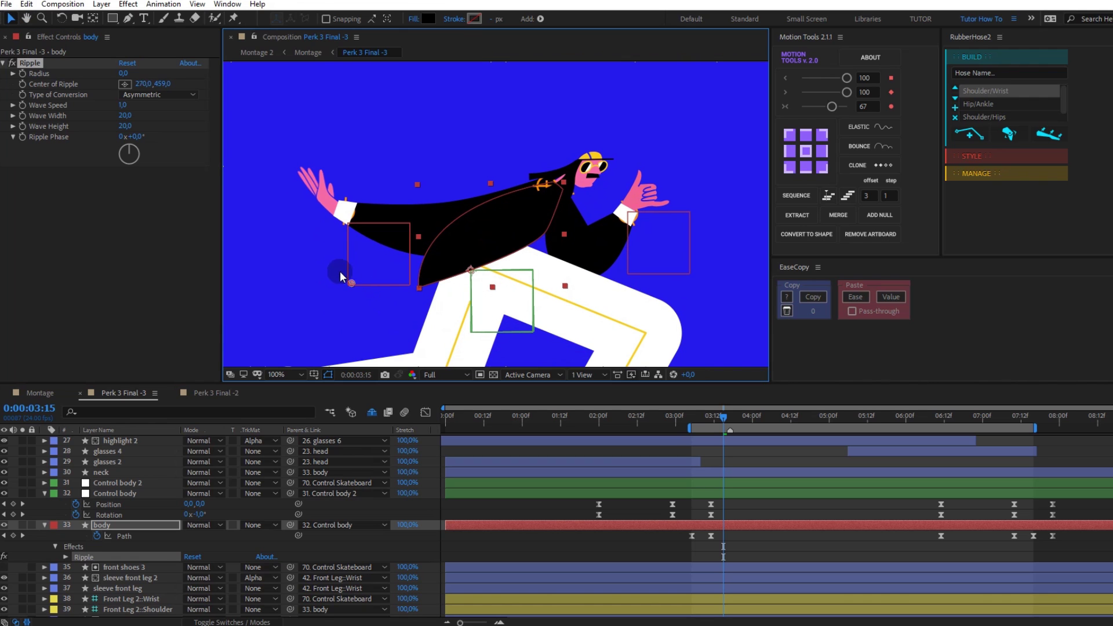
click(123, 73)
text(55)
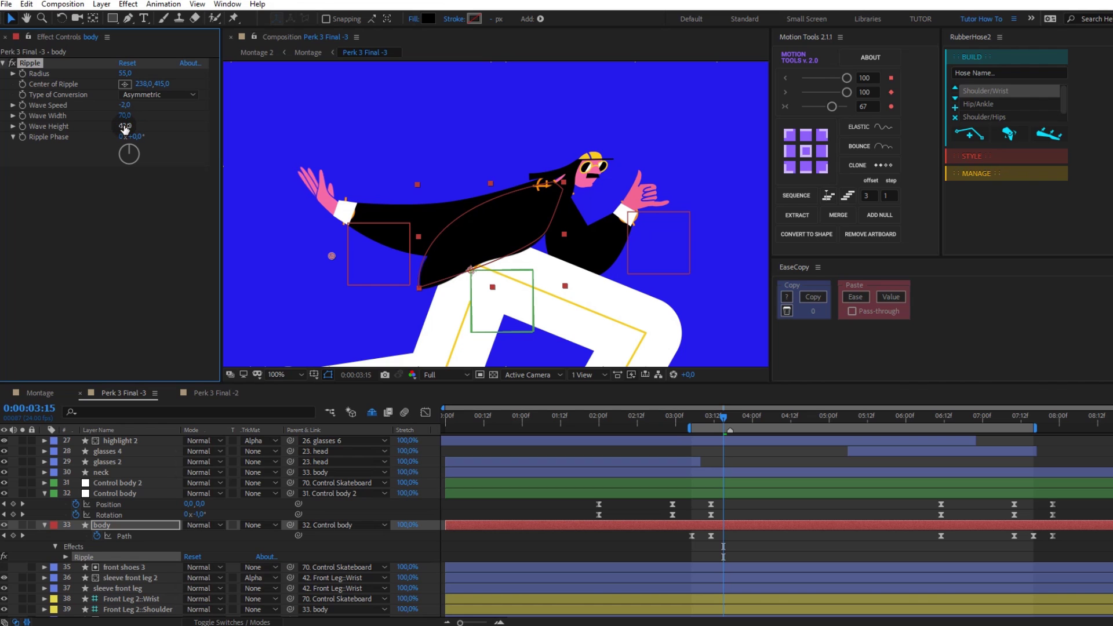
key(space)
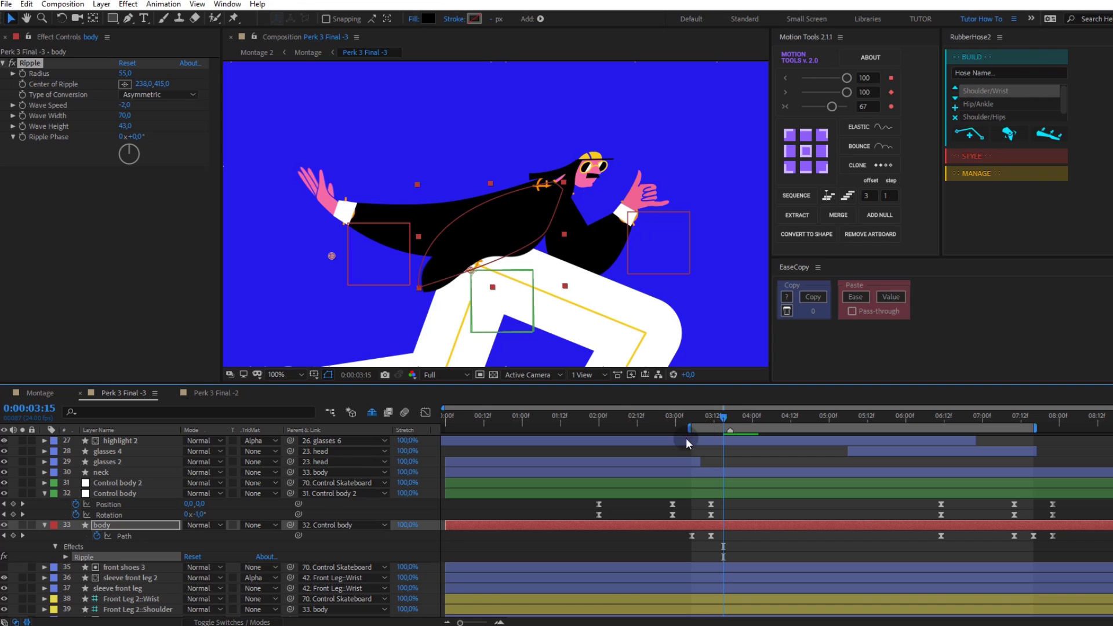
Step: Give Ripple Center a toComp(value) expression and drag the centre onto the torso, about 250.5, 413.0
text(toComp(valu)
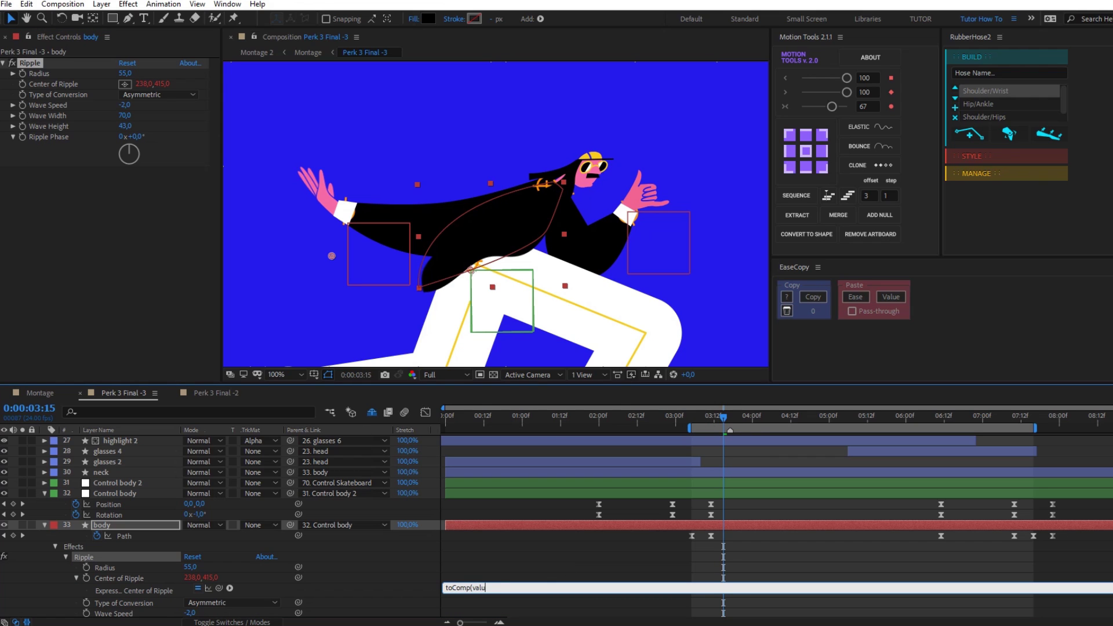
click(555, 566)
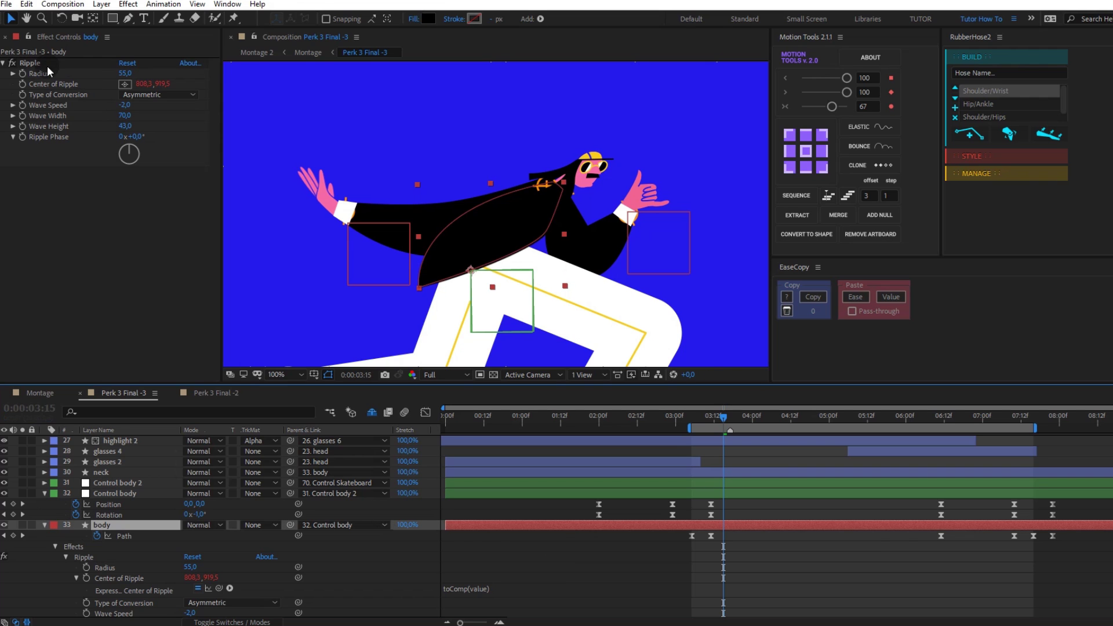
scroll(487, 292, down, 2)
scroll(487, 292, down, 2)
drag(487, 293, 376, 267)
scroll(376, 268, up, 4)
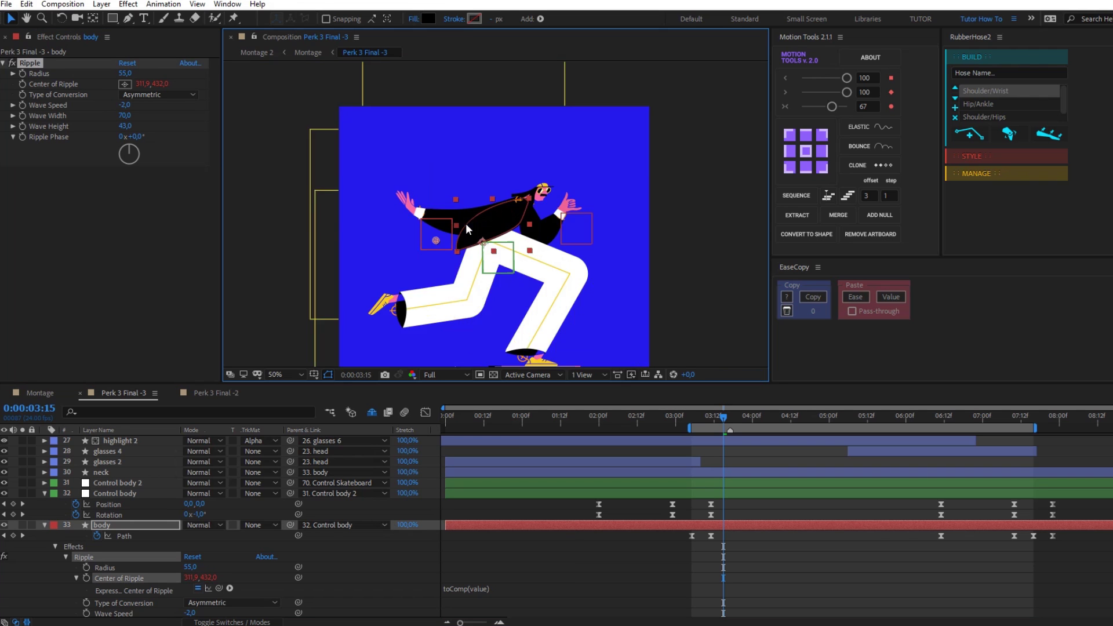
Step: Preview the body wobble twice, then collapse all expanded layer properties
click(721, 410)
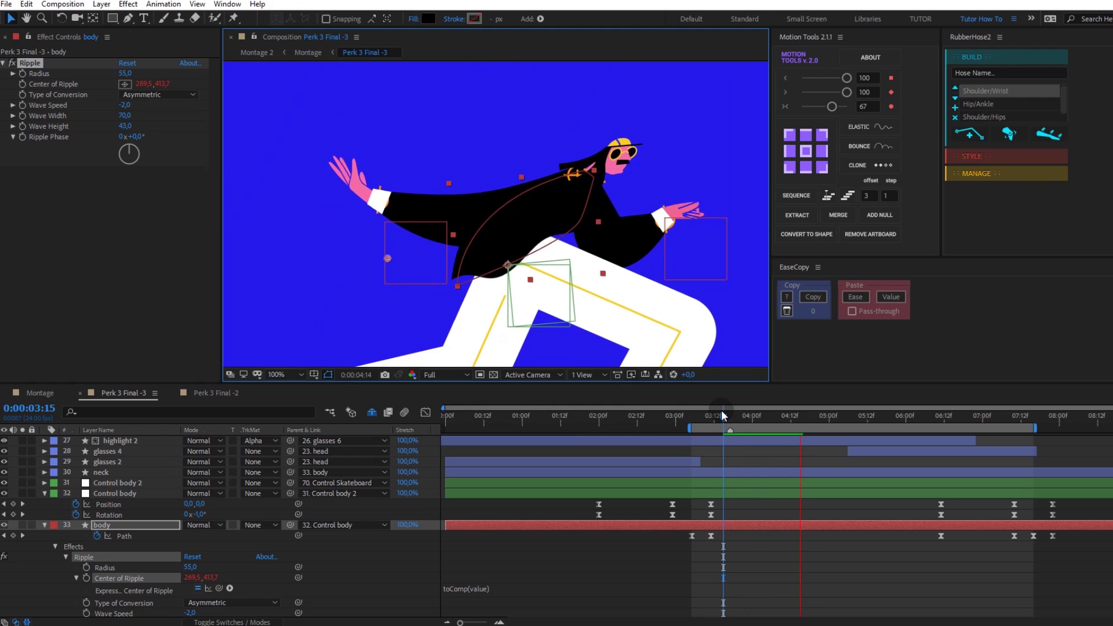
click(339, 257)
key(space)
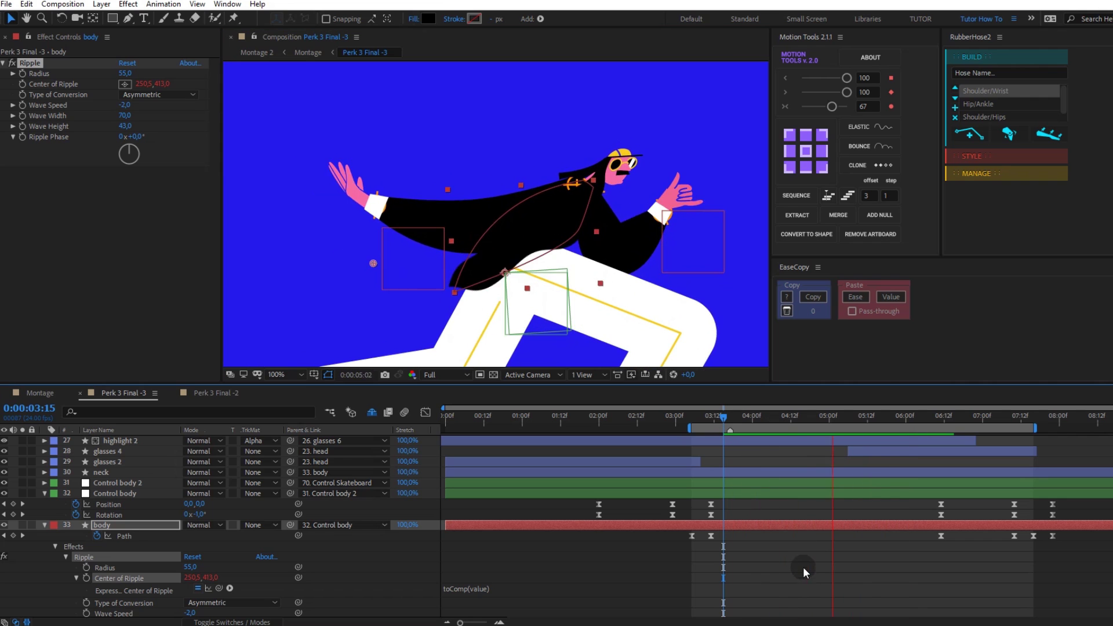
click(787, 560)
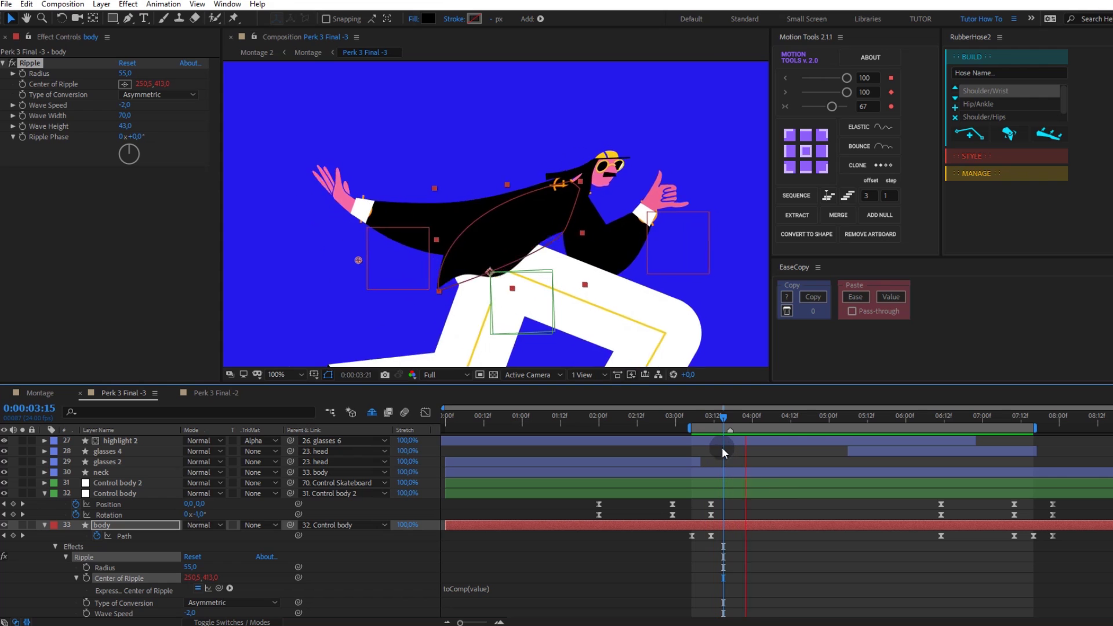
key(space)
click(231, 375)
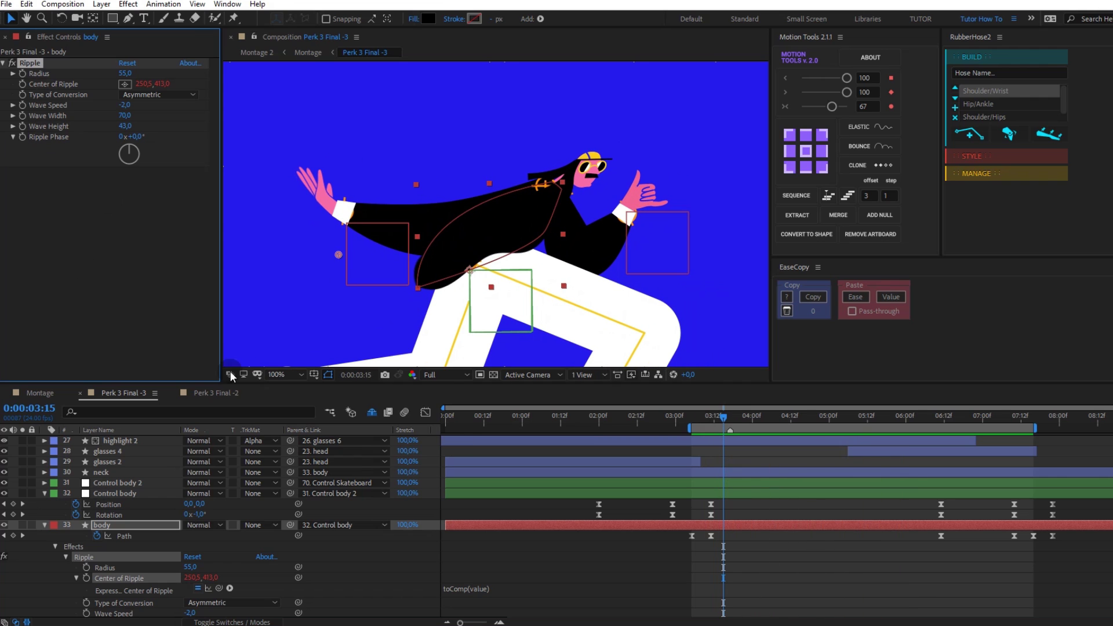
click(116, 441)
Step: Centre the hair's Ripple on the head, set its radius to 9, and preview the wobble
click(260, 259)
mouse_move(260, 259)
mouse_down()
mouse_move(481, 199)
mouse_move(513, 207)
mouse_up()
click(124, 74)
text(9)
key(space)
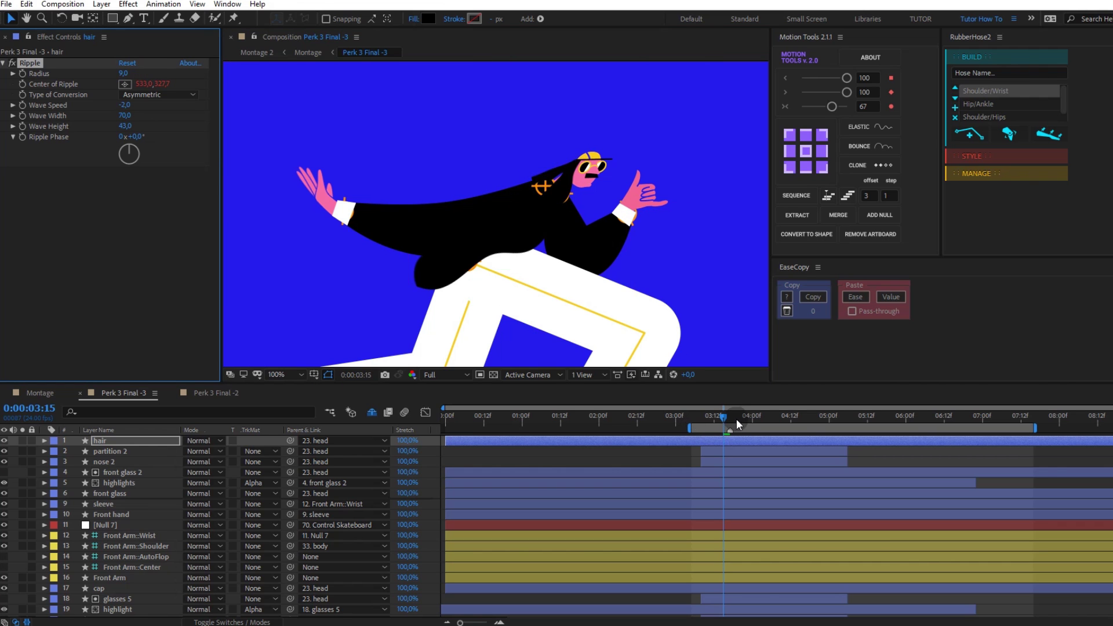
key(space)
key(space)
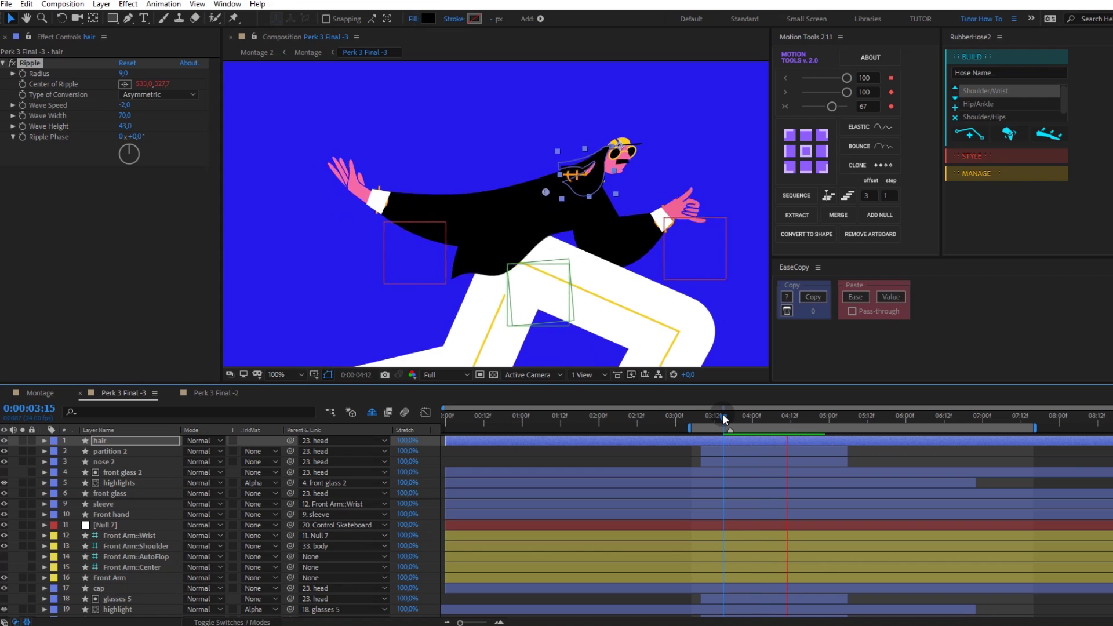
scroll(665, 253, down, 1)
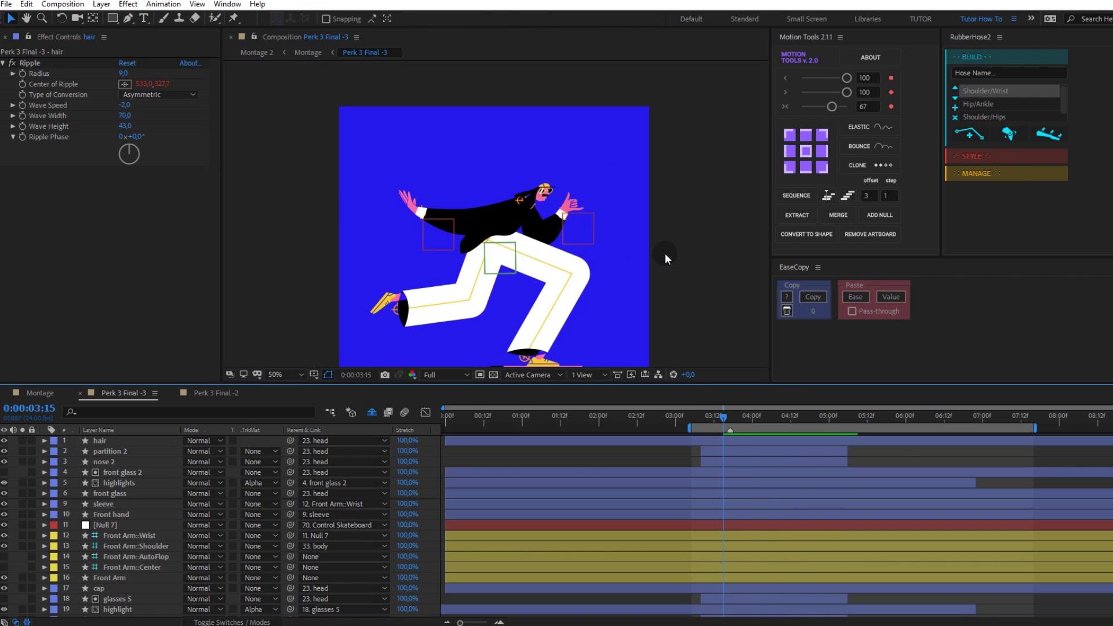
click(725, 413)
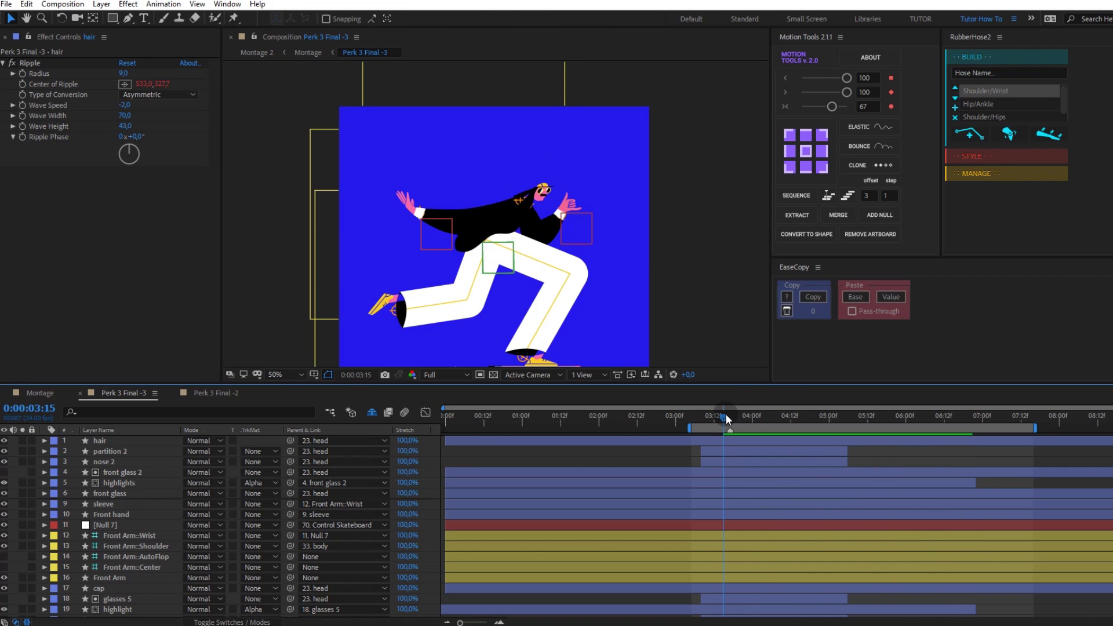
Step: Set the hair Ripple's wave width and wave height to 20 each, then preview
click(124, 116)
text(20)
key(Return)
click(126, 126)
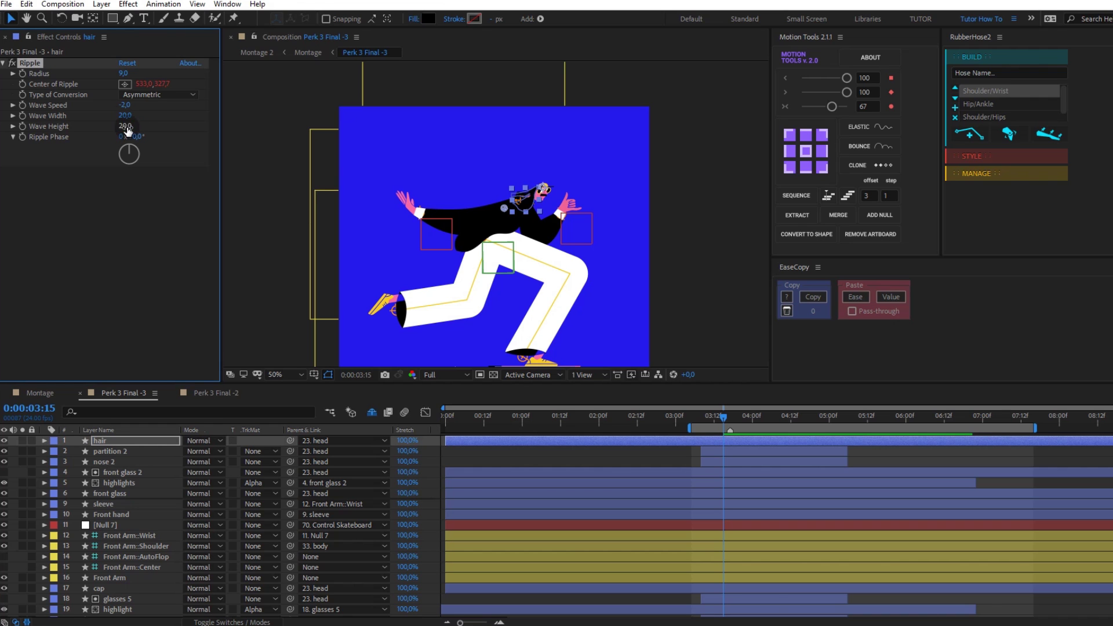
key(Return)
key(space)
scroll(536, 208, up, 2)
scroll(628, 229, down, 1)
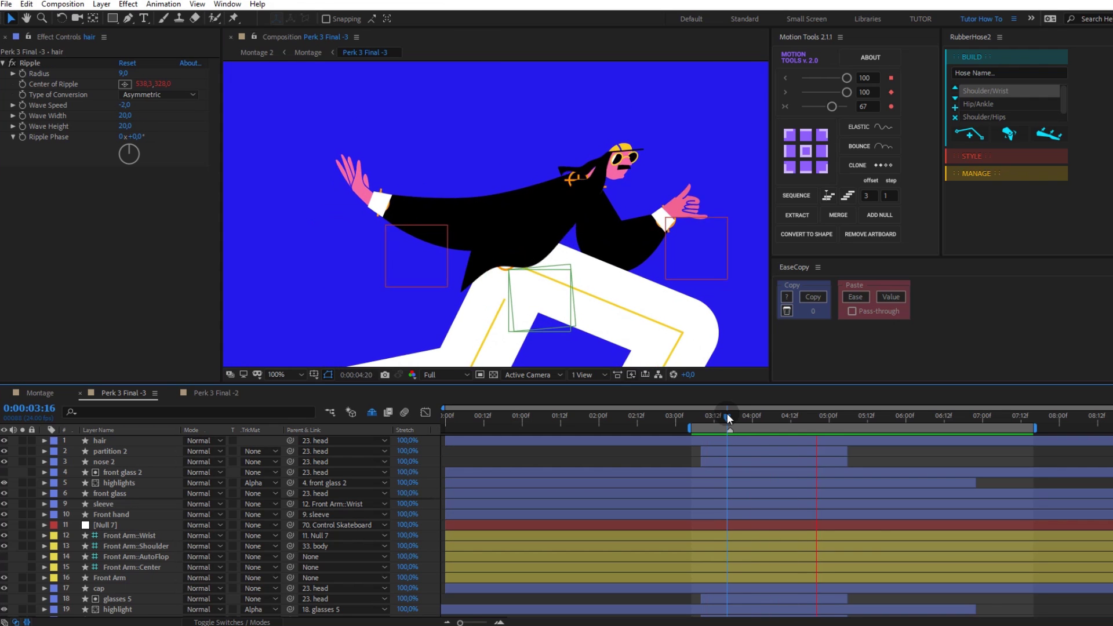
scroll(631, 254, down, 2)
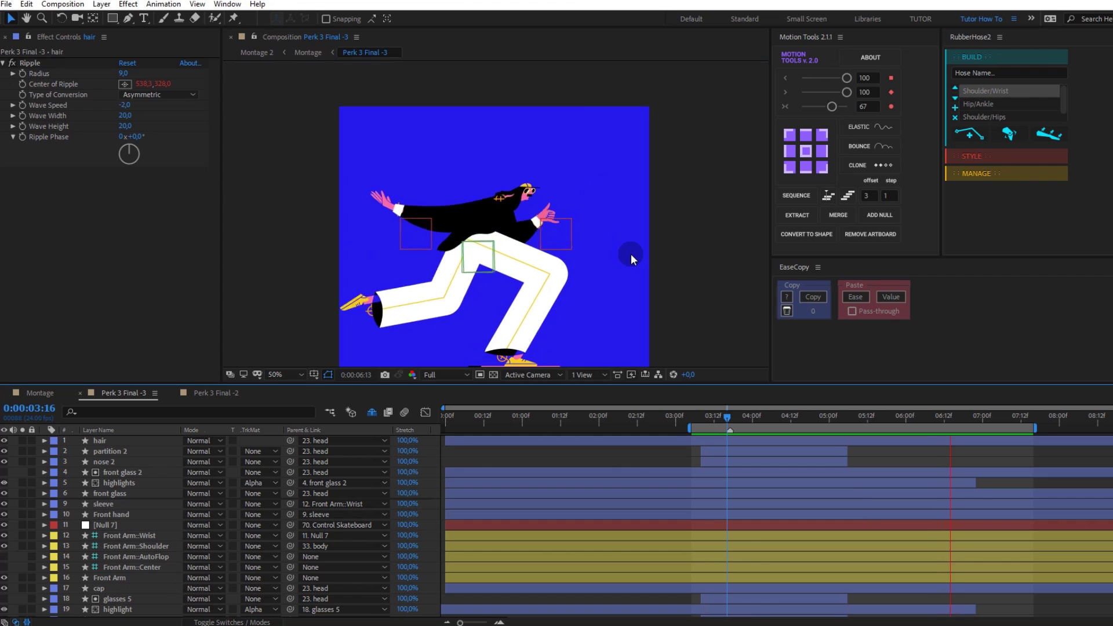
click(122, 535)
Step: Paste the Ripple onto Front Arm and shift its Center of Ripple keyframe toward 3:05
click(116, 577)
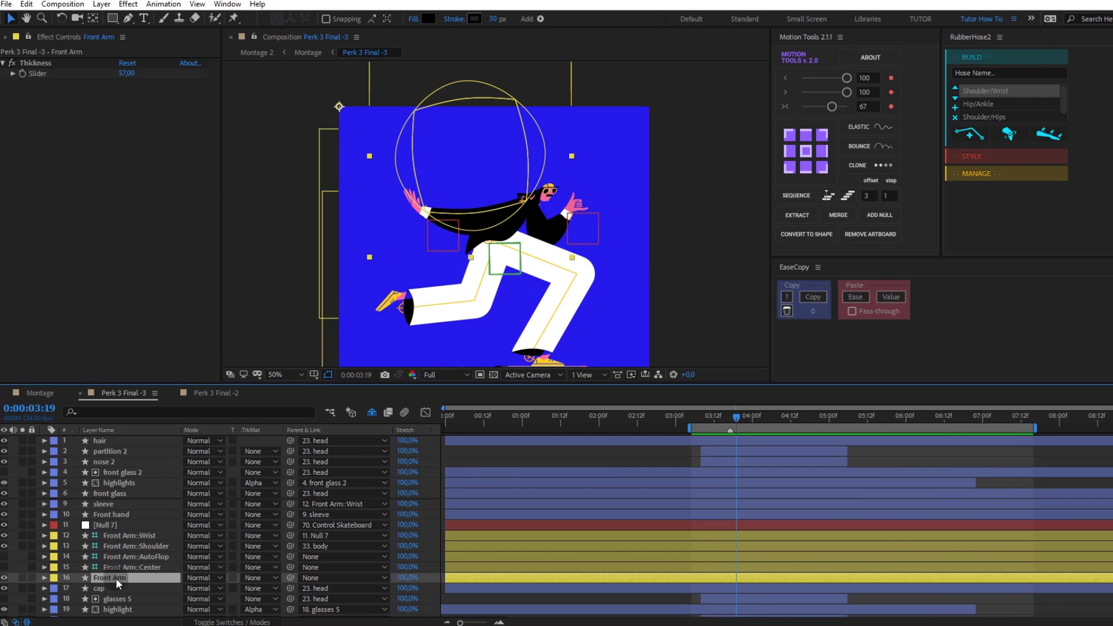
key(ctrl+alt+shift+f)
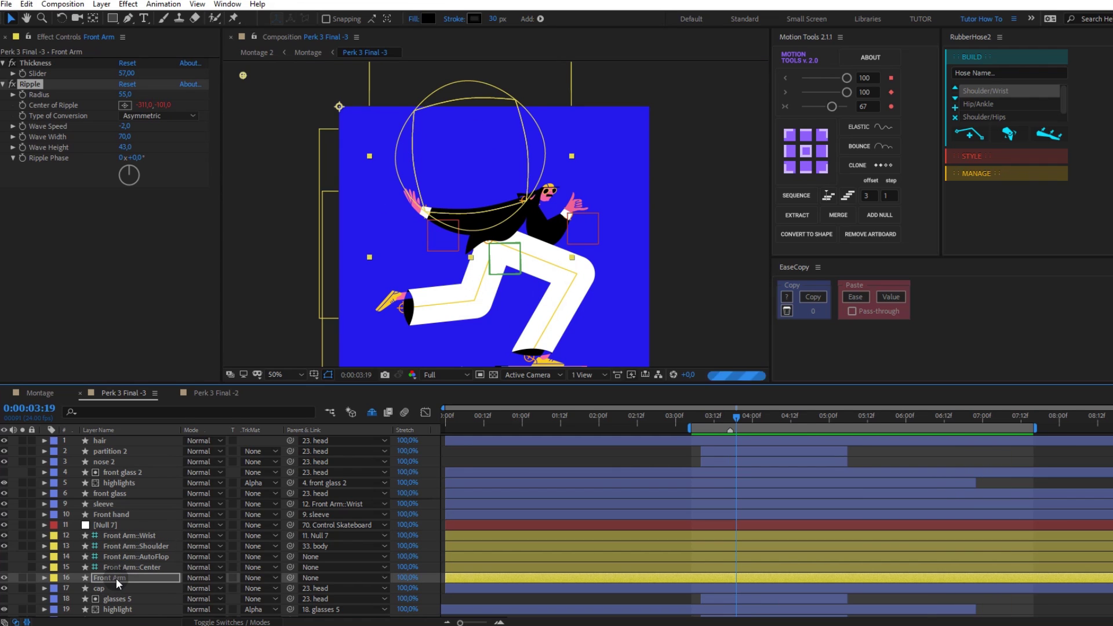
key(u)
drag(732, 562, 691, 564)
scroll(696, 565, down, 10)
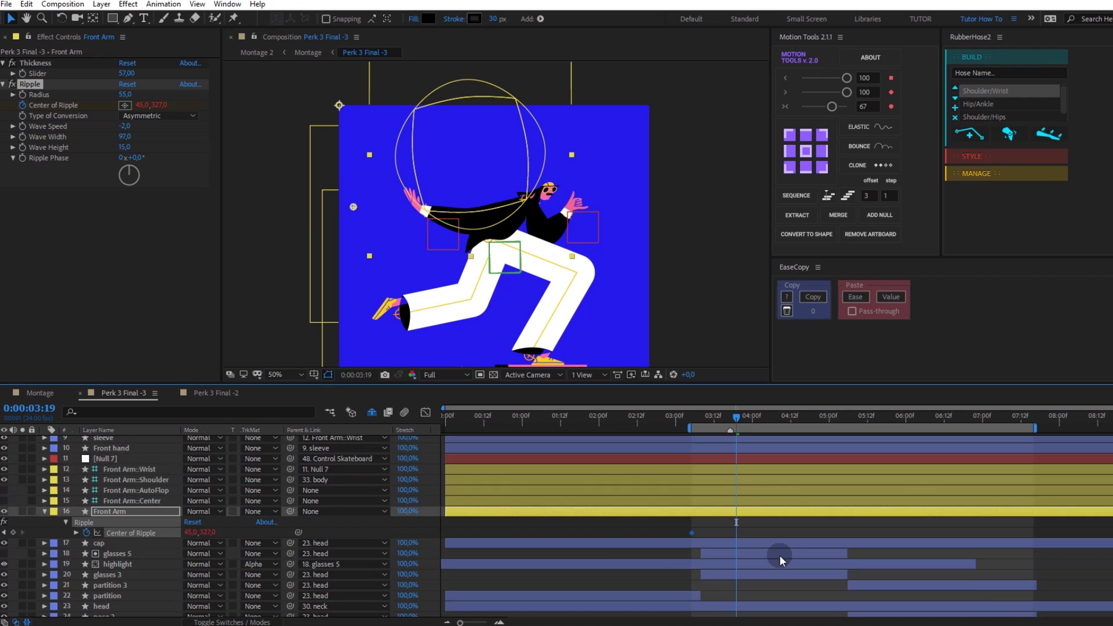
click(802, 504)
key(u)
click(812, 417)
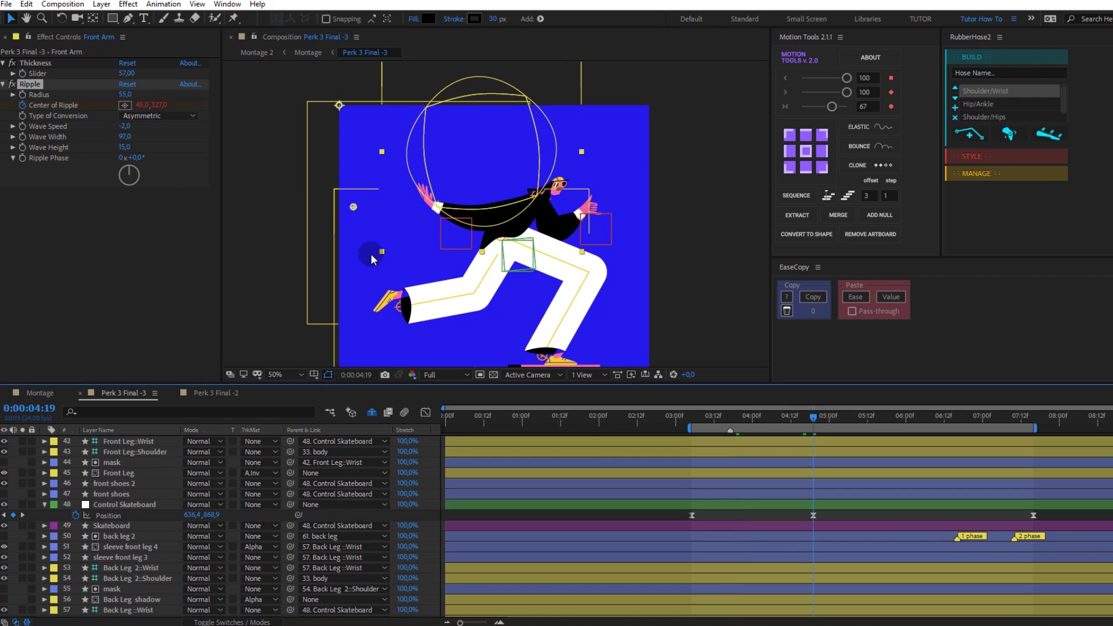
drag(355, 206, 362, 207)
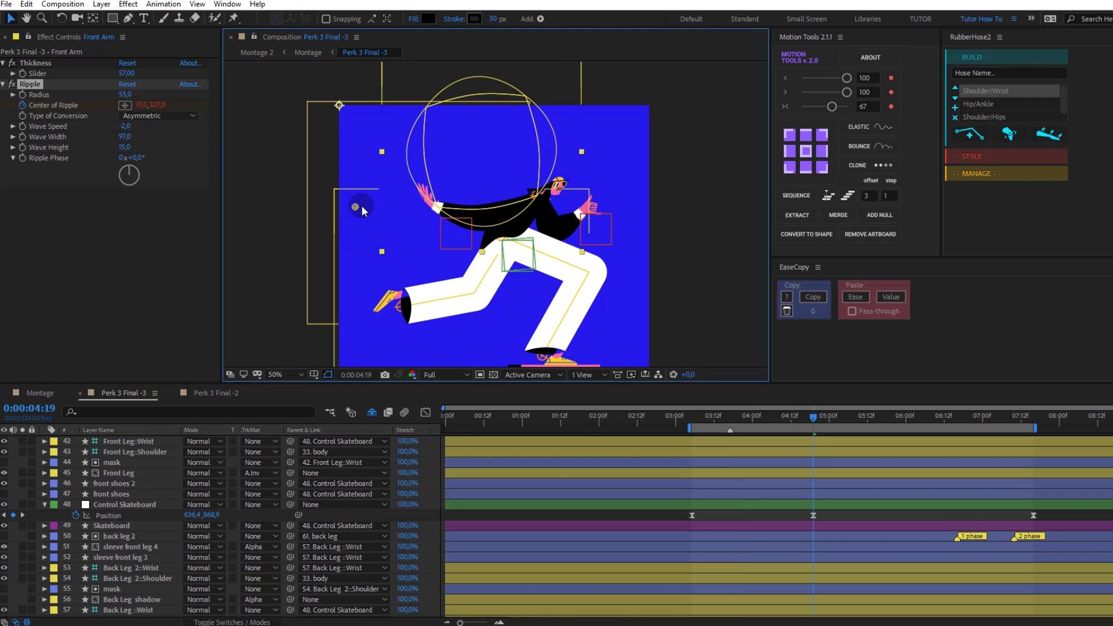
Step: Compare the arm's ripple centre keys with Control Skateboard's Position keys, then preview from 3:05
click(691, 418)
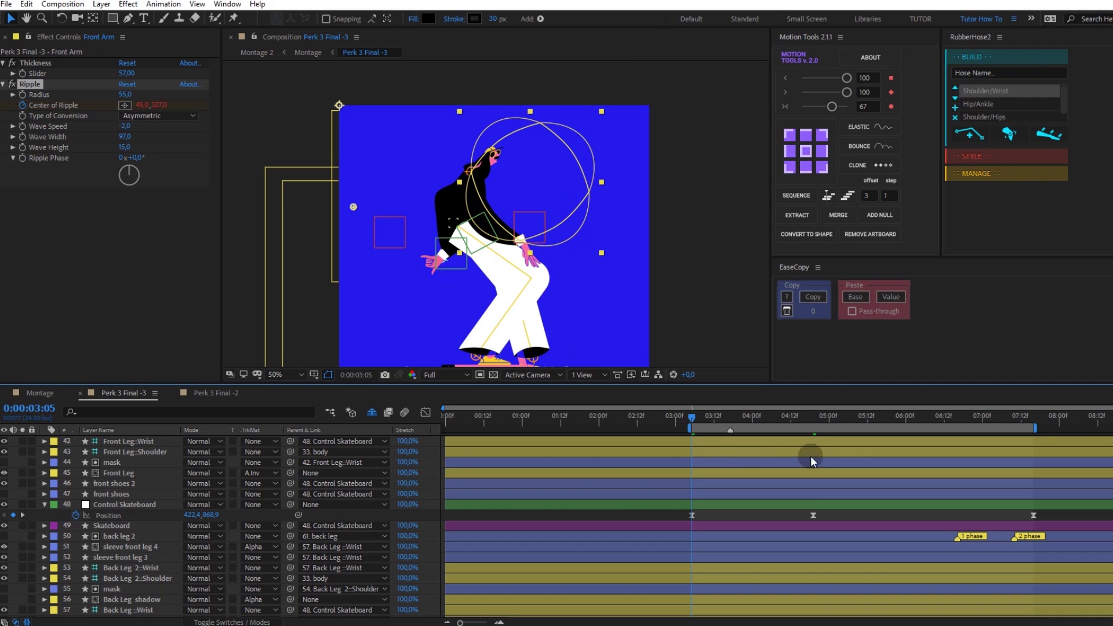
click(1034, 418)
key(u)
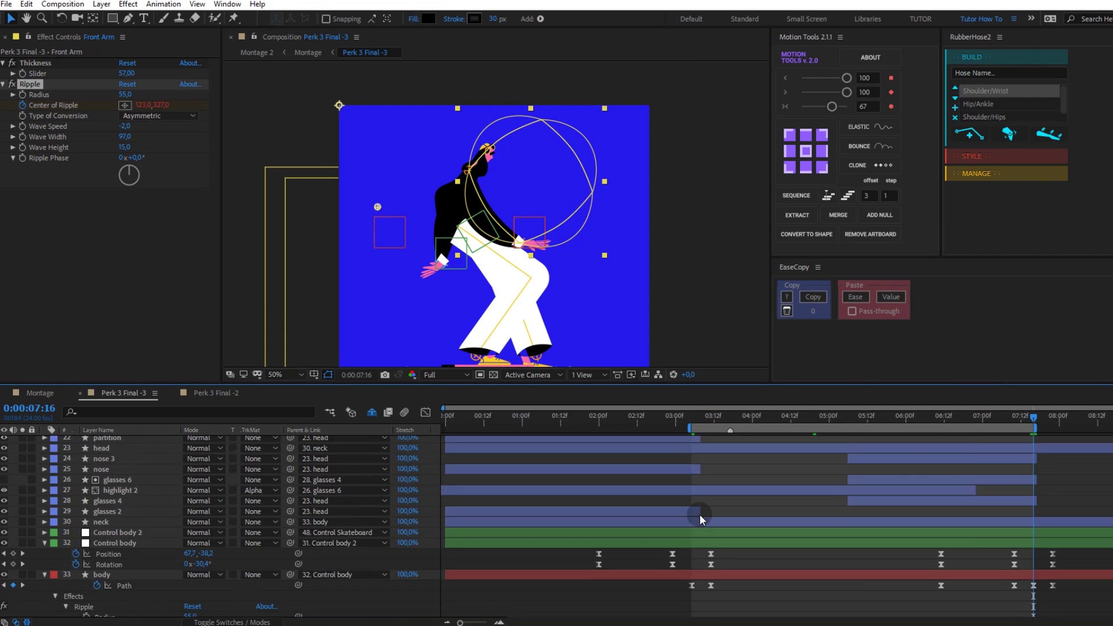
scroll(957, 546, down, 10)
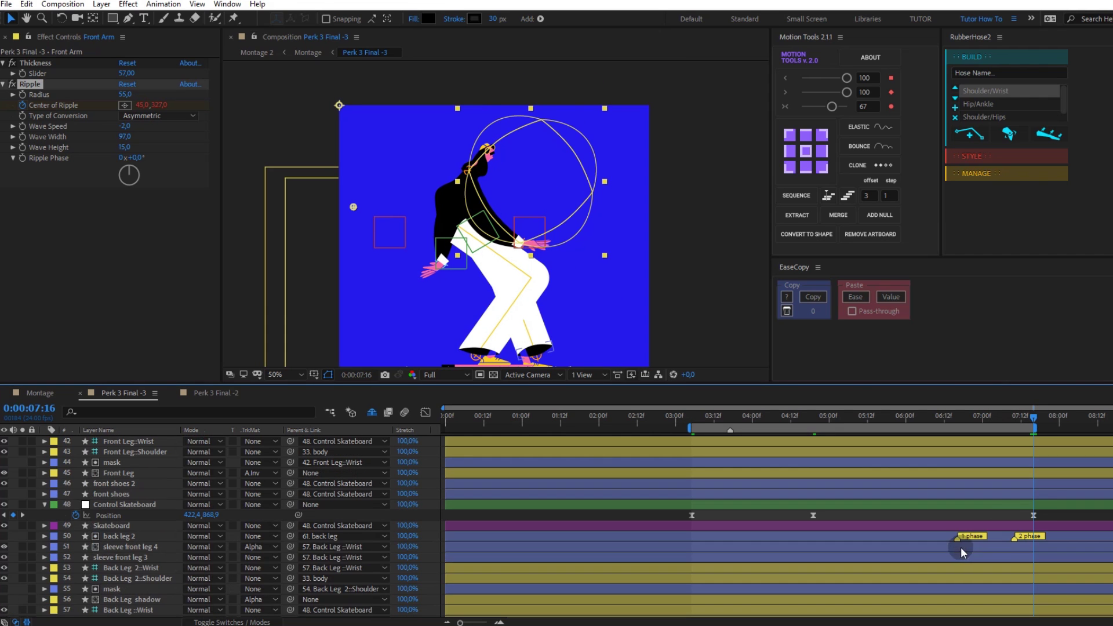
click(892, 505)
key(p)
scroll(975, 533, up, 10)
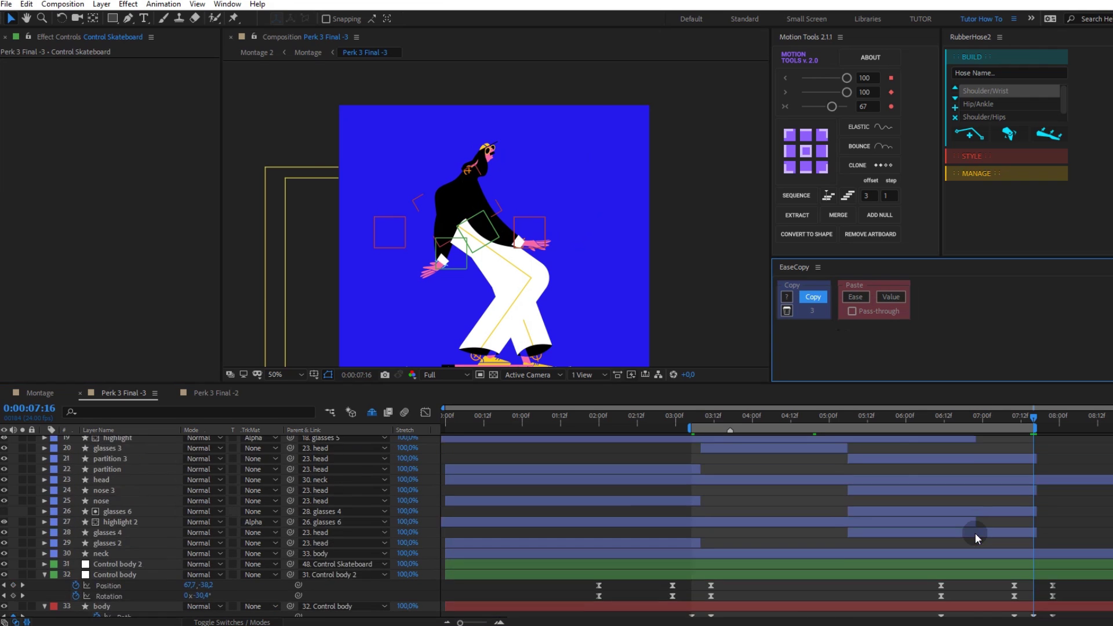
click(980, 574)
click(691, 416)
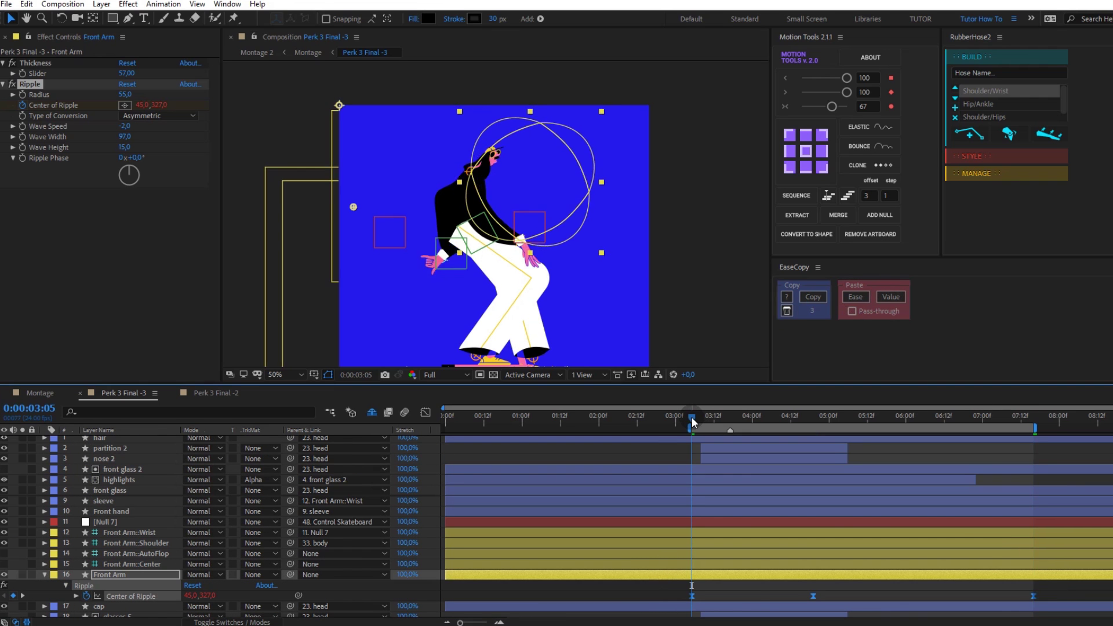
key(space)
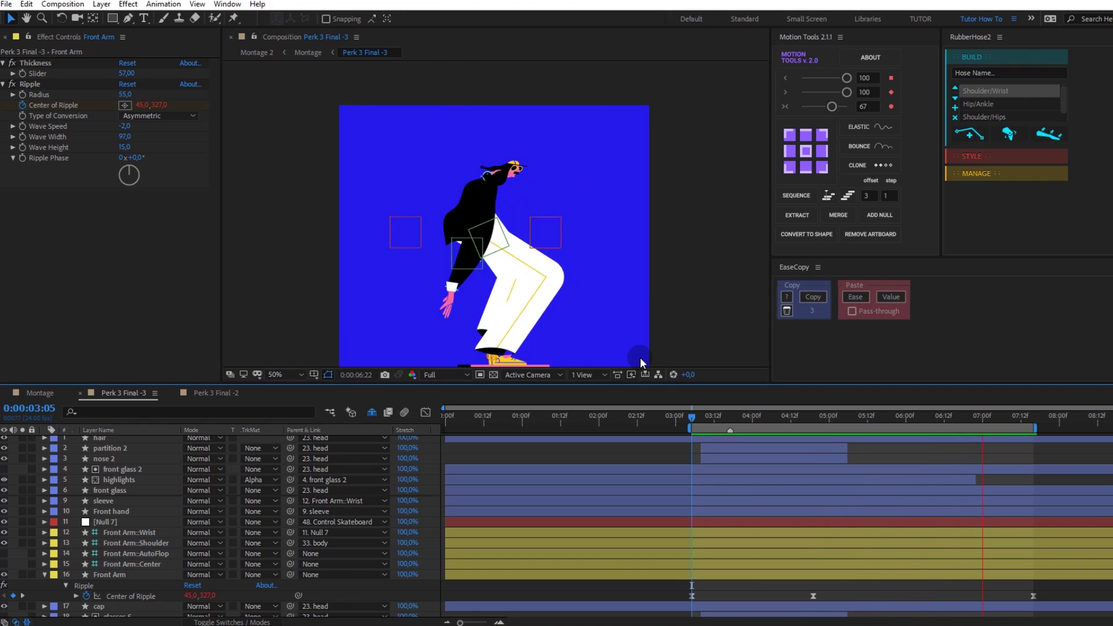
Step: Copy the Front Arm's Ripple and paste it onto the sleeve layer
key(space)
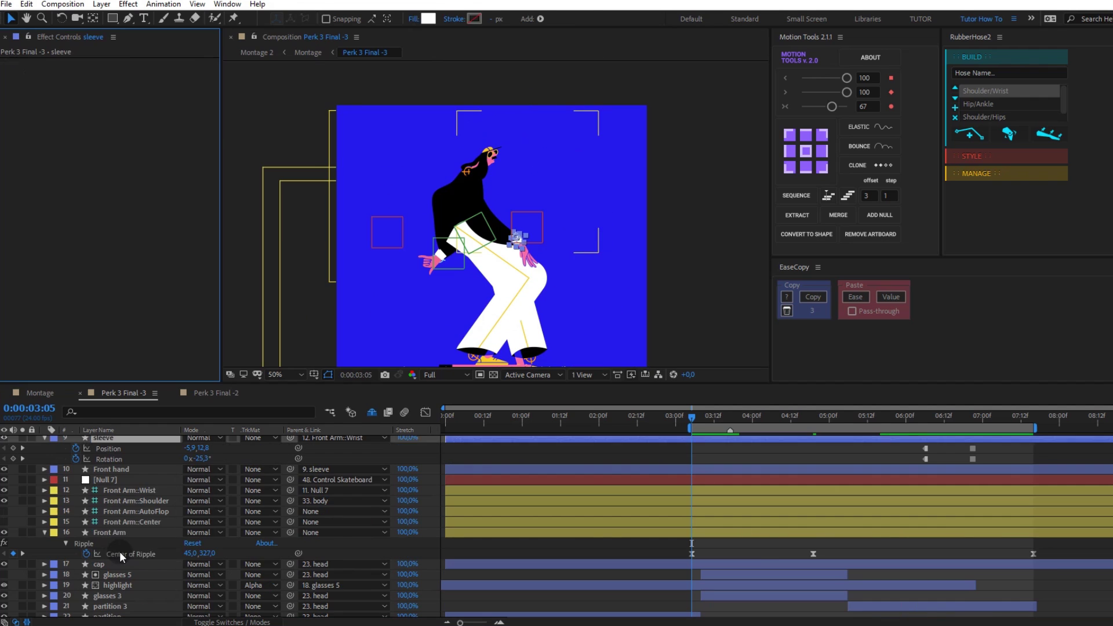
click(30, 84)
scroll(232, 521, up, 2)
click(103, 469)
key(space)
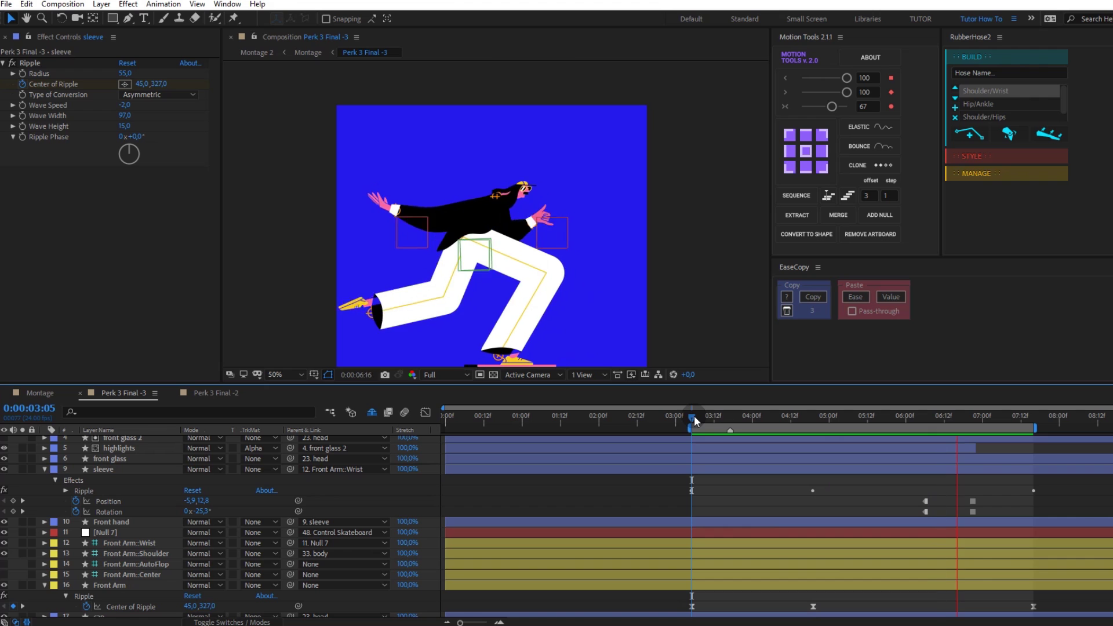
key(space)
Step: Paste the same Ripple onto the Back Arm and the back sleeve layers
scroll(116, 586, down, 10)
scroll(123, 578, down, 6)
scroll(123, 579, down, 4)
click(129, 557)
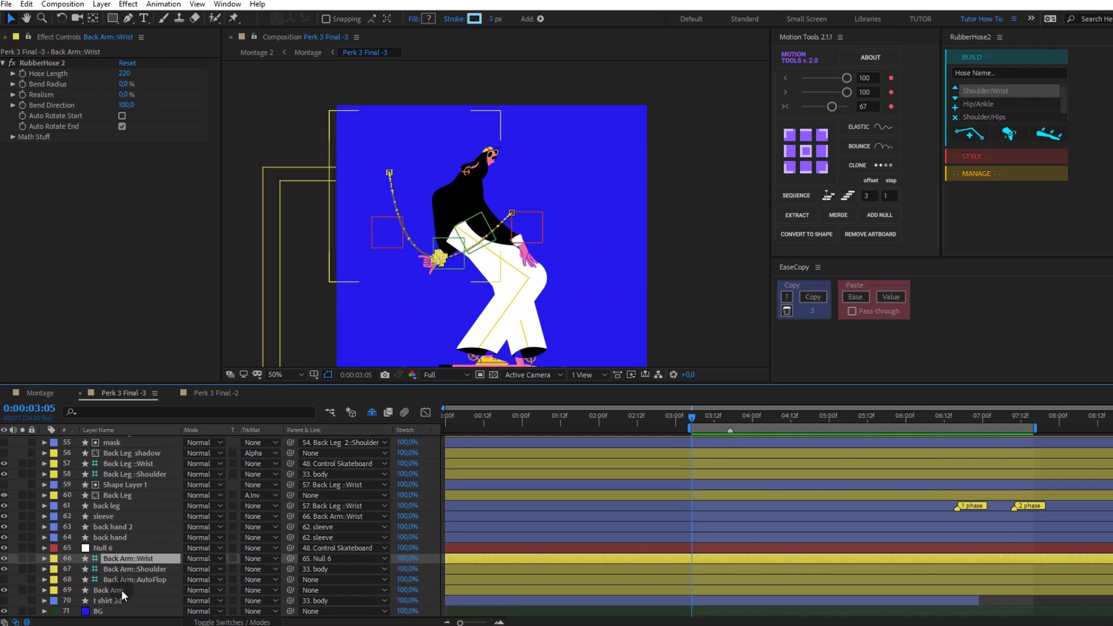
click(121, 590)
key(ctrl+alt+shift+e)
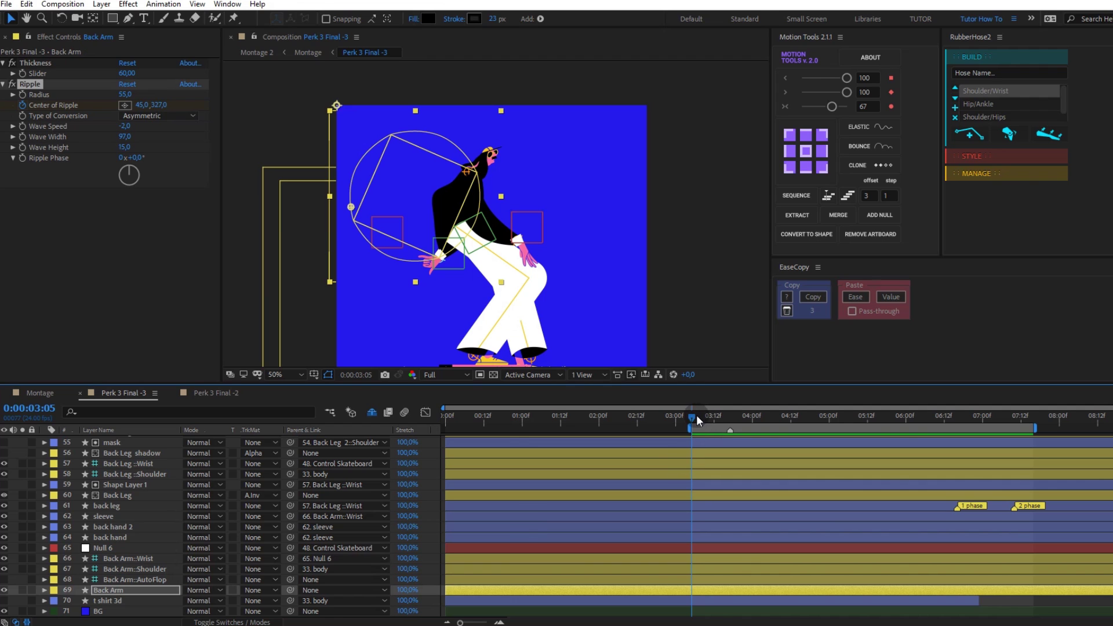
scroll(150, 597, up, 2)
click(116, 548)
key(ctrl+alt+shift+e)
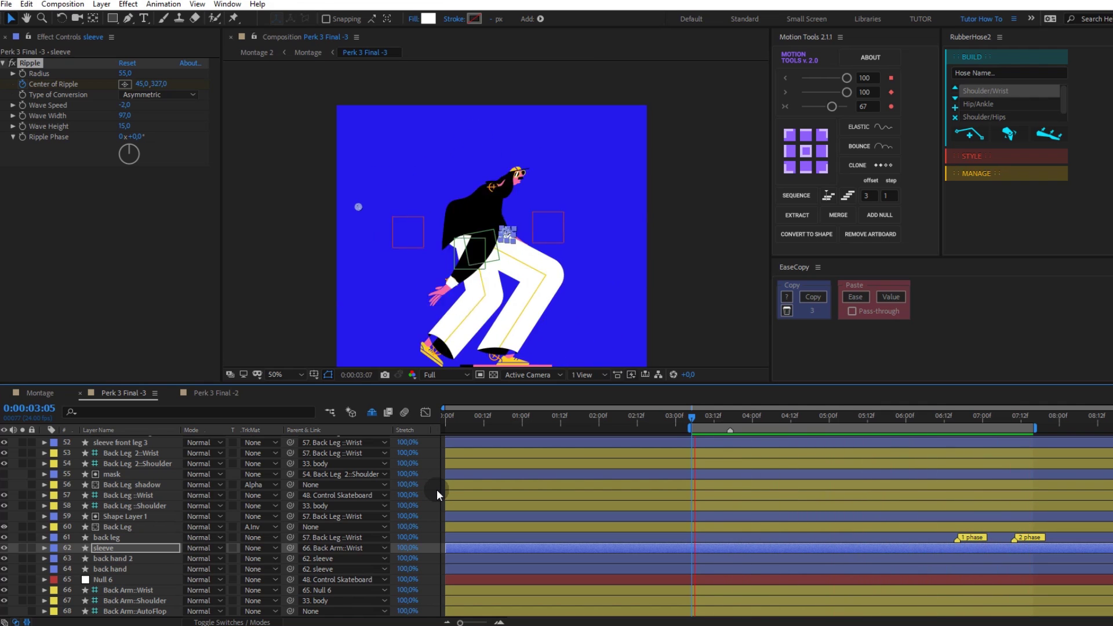
Step: Select Back Leg, preview it, and move the current time to 4:03
key(space)
scroll(111, 569, up, 3)
click(116, 591)
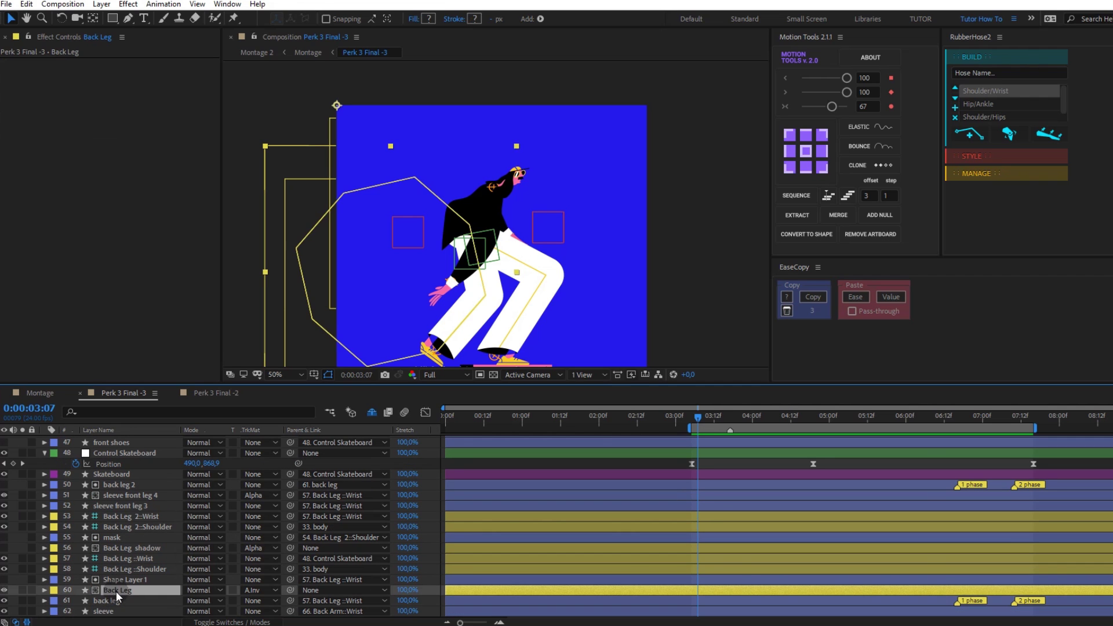
key(space)
drag(697, 416, 761, 425)
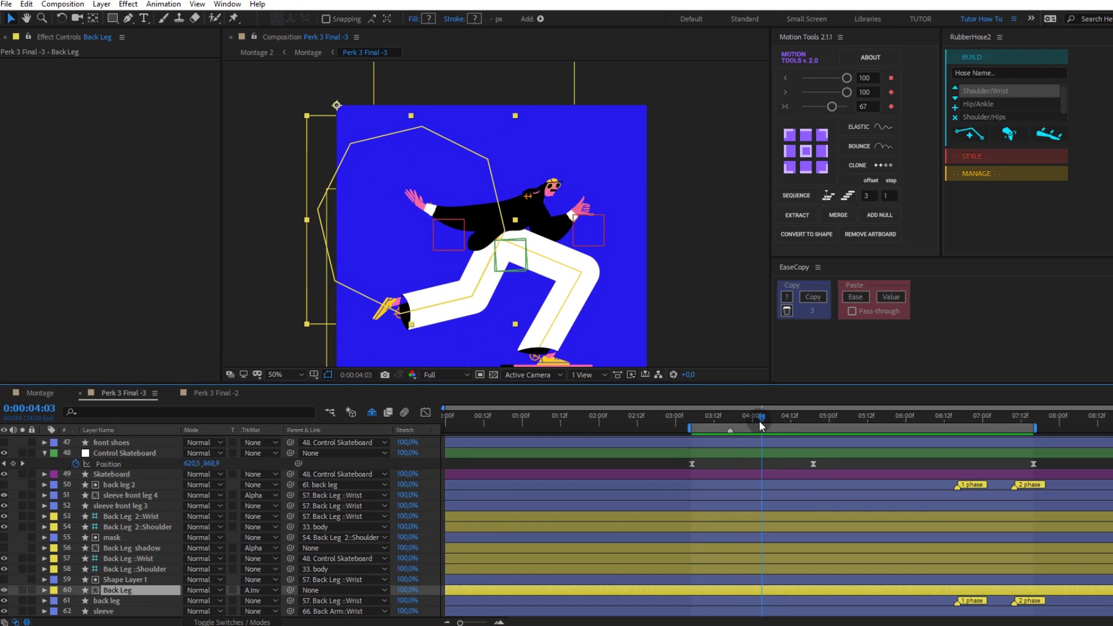
Step: Move the Back Leg ripple centre onto the foot; set Radius 20, Width 60, Height 25, Speed -3
click(387, 309)
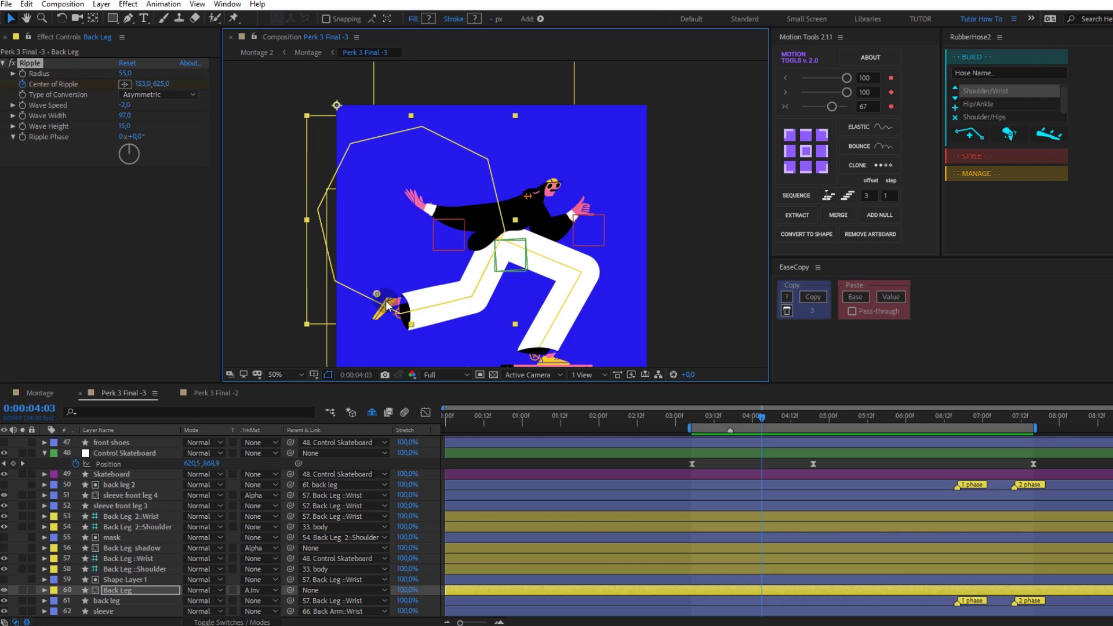
drag(398, 316, 400, 319)
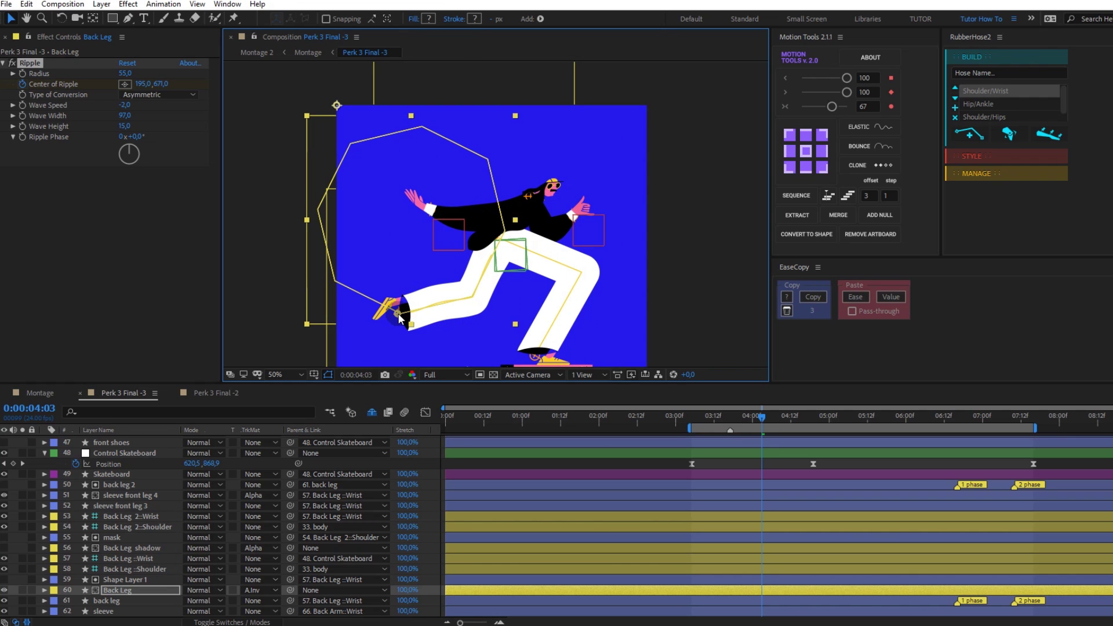
click(122, 73)
text(20)
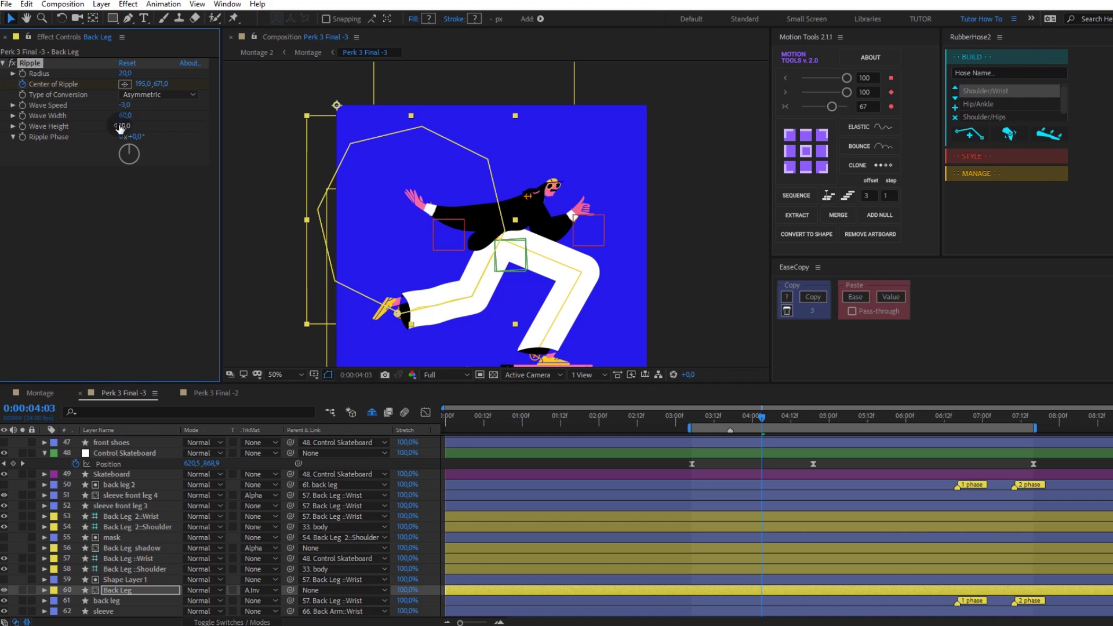
text(25)
click(103, 260)
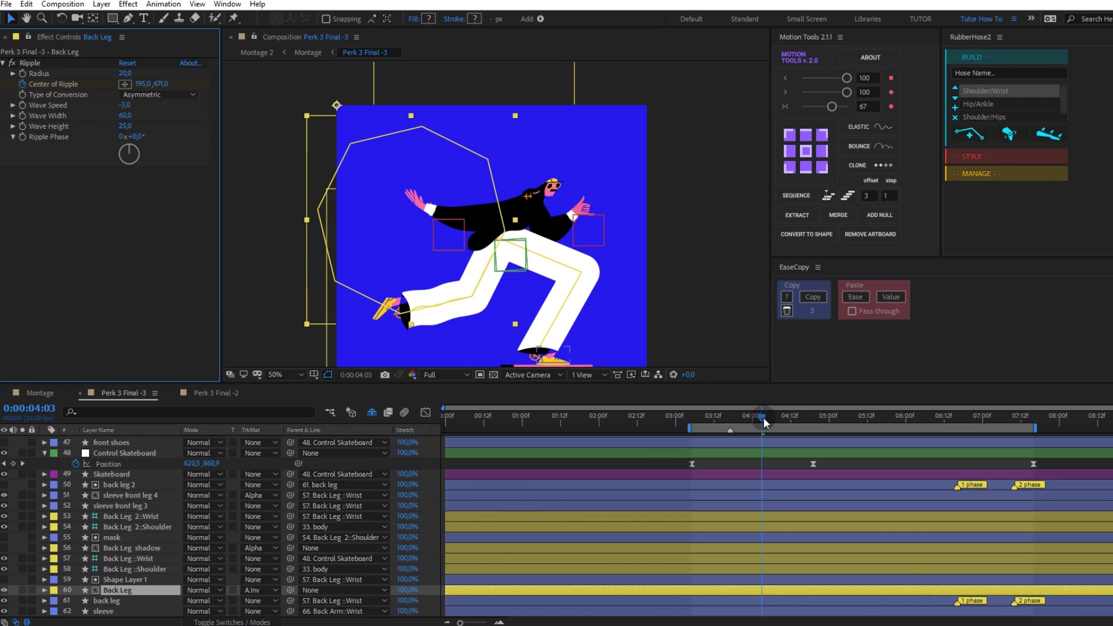
key(space)
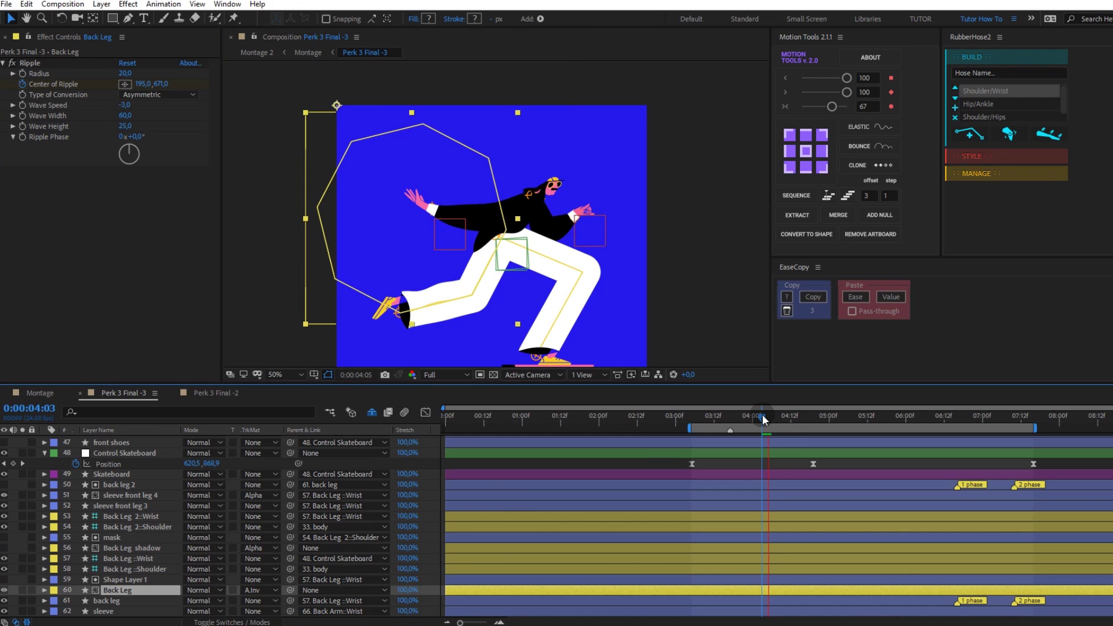
key(space)
key(u)
scroll(776, 565, down, 3)
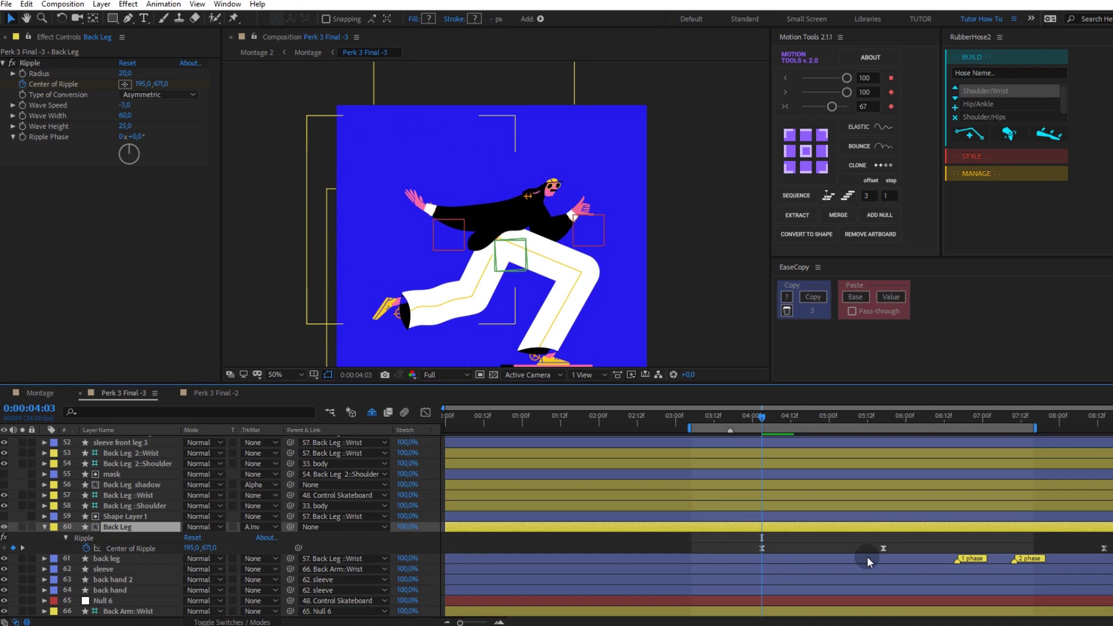
Step: Preview the Back Leg ripple centre keyframes, undoing a trial reposition of the centre
click(763, 548)
key(space)
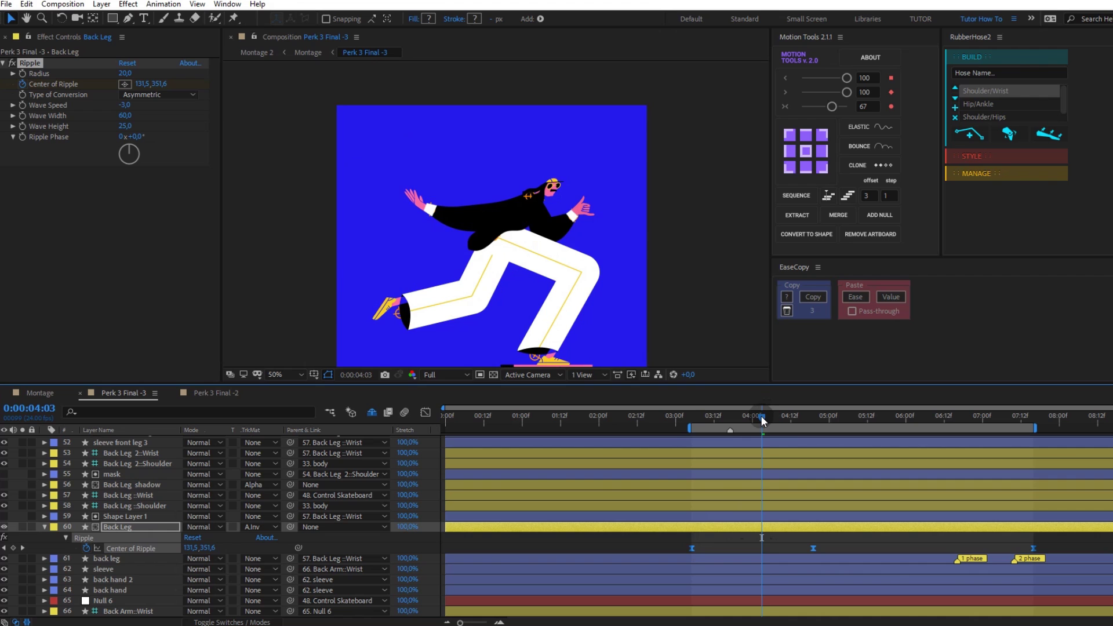
drag(377, 211, 376, 304)
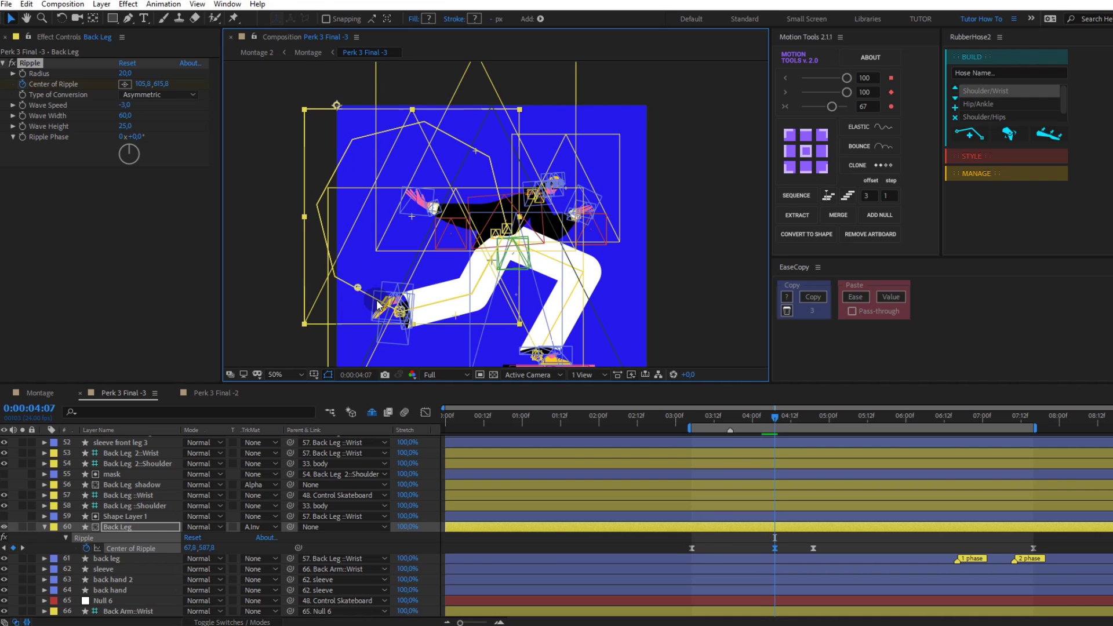
key(ctrl+z)
click(692, 420)
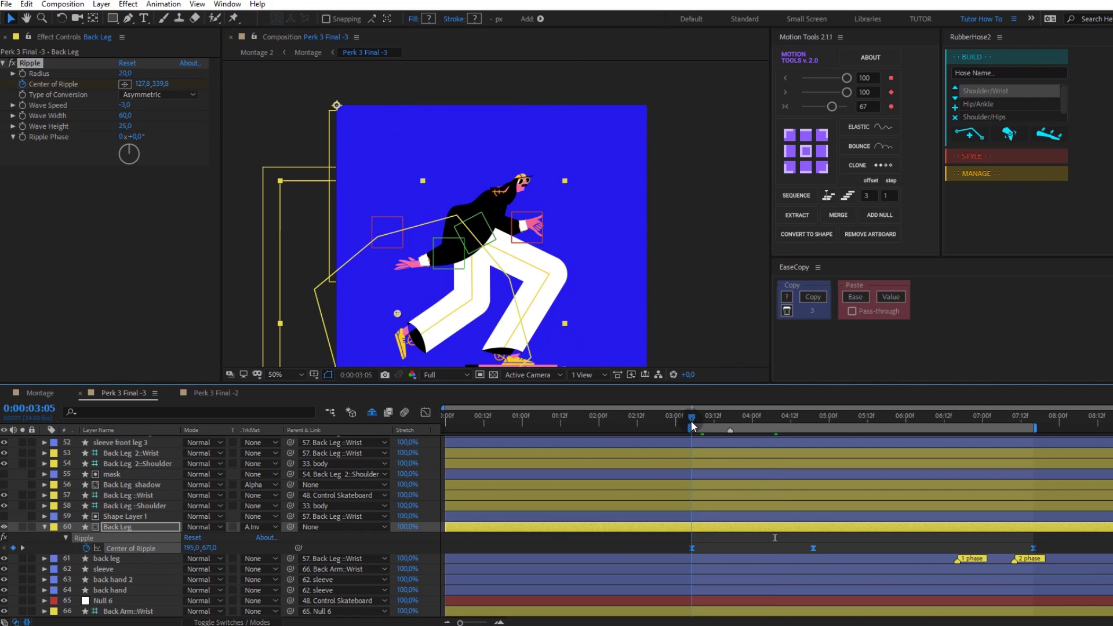
key(space)
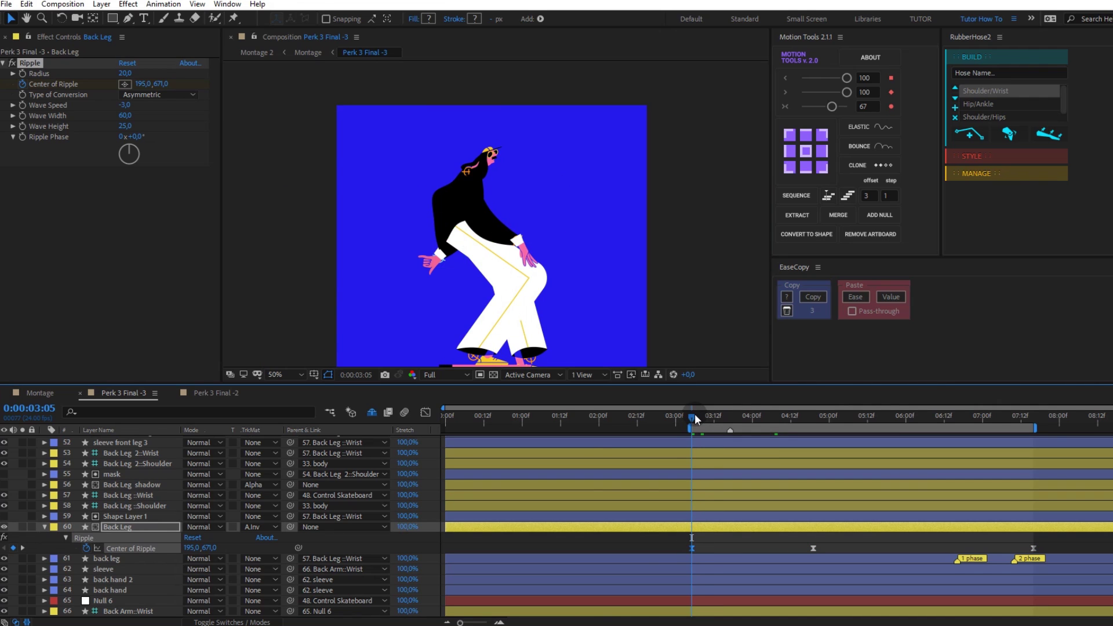
key(space)
Step: Key the ripple centre onto the foot at 03:13 and 04:19, deleting the 03:05 keyframe
drag(387, 257, 389, 316)
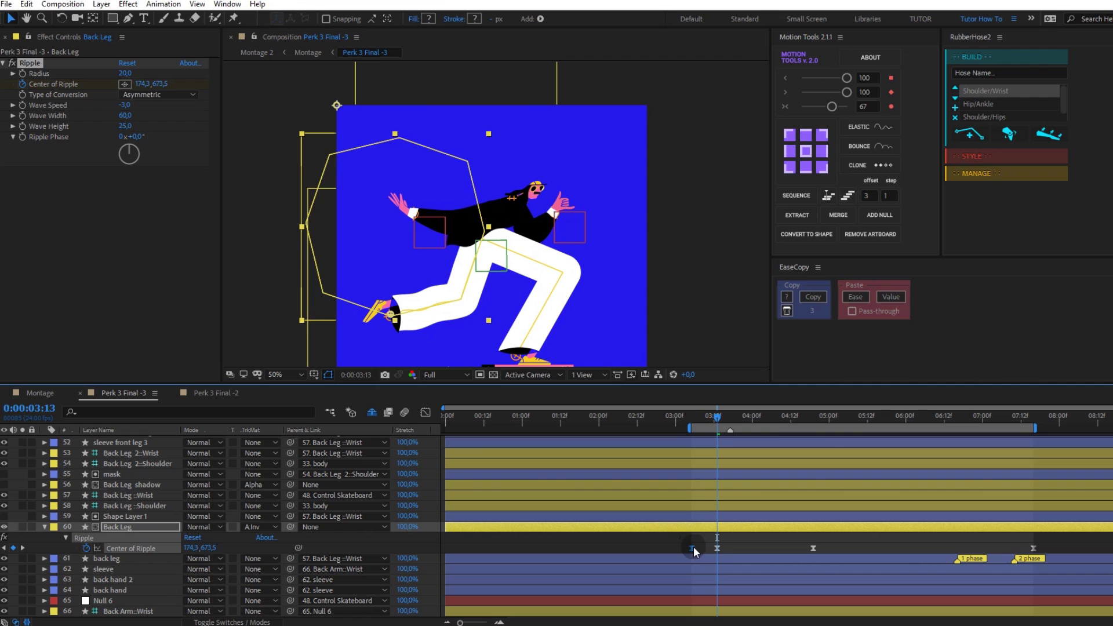
click(692, 548)
key(Delete)
click(810, 425)
click(813, 548)
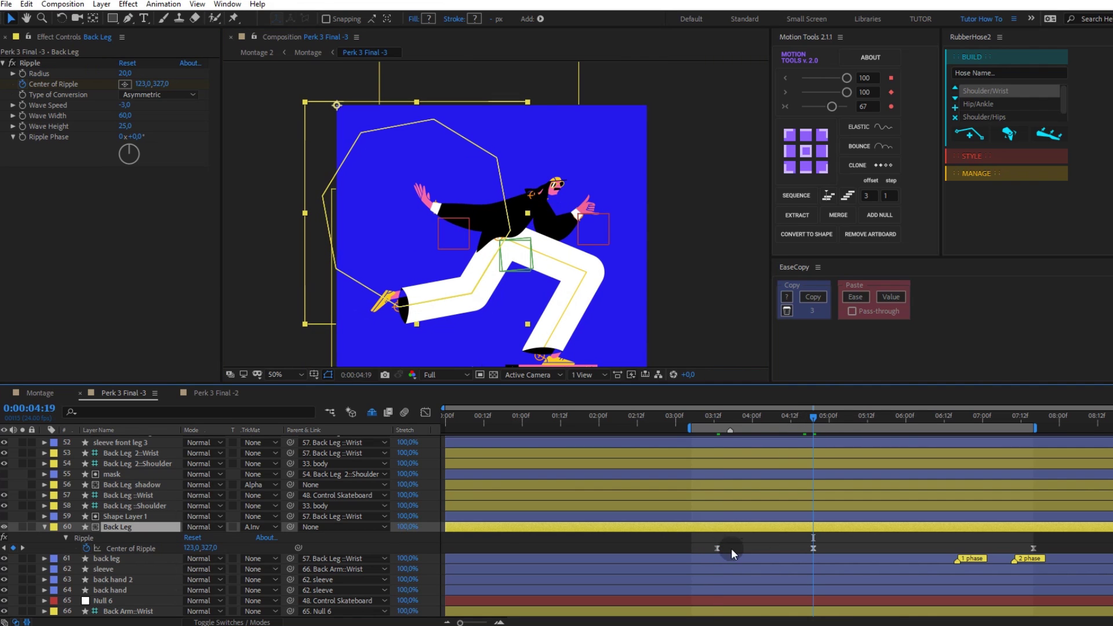
drag(395, 313, 399, 309)
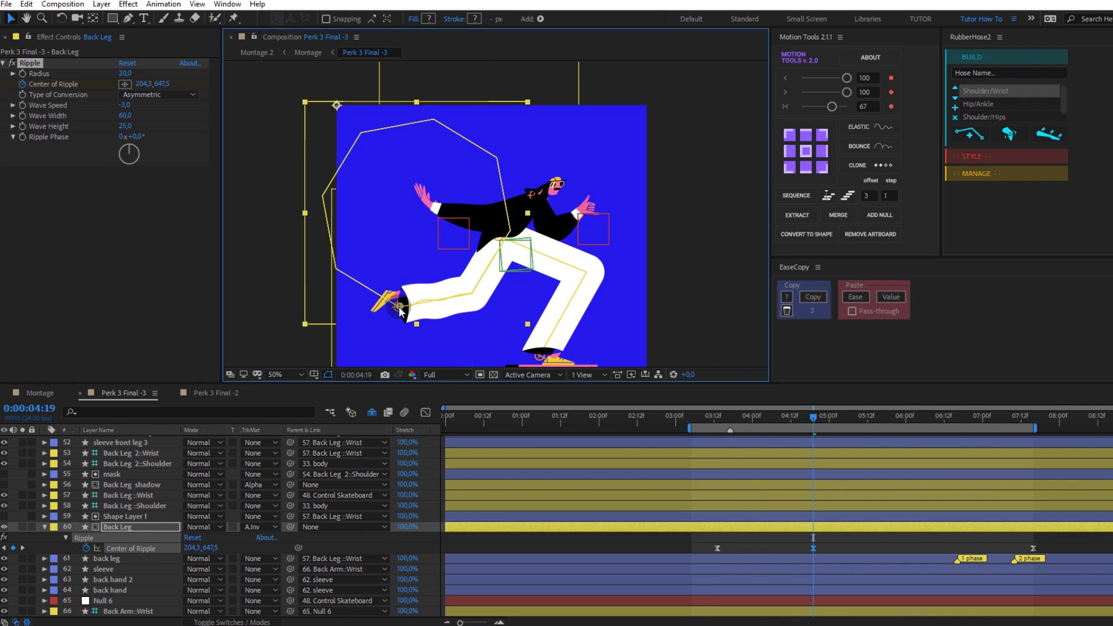
click(1031, 425)
Step: Copy keyframe easing with EaseCopy and paste it onto the Back Leg ripple centre keys
click(775, 498)
click(423, 410)
click(422, 410)
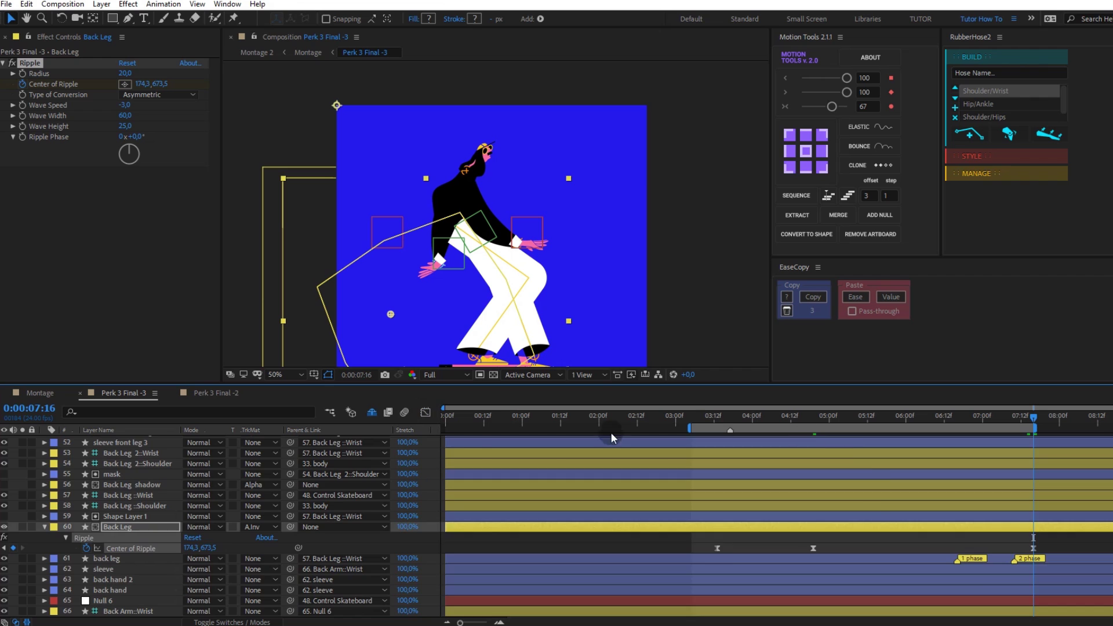
drag(860, 539, 656, 552)
click(813, 297)
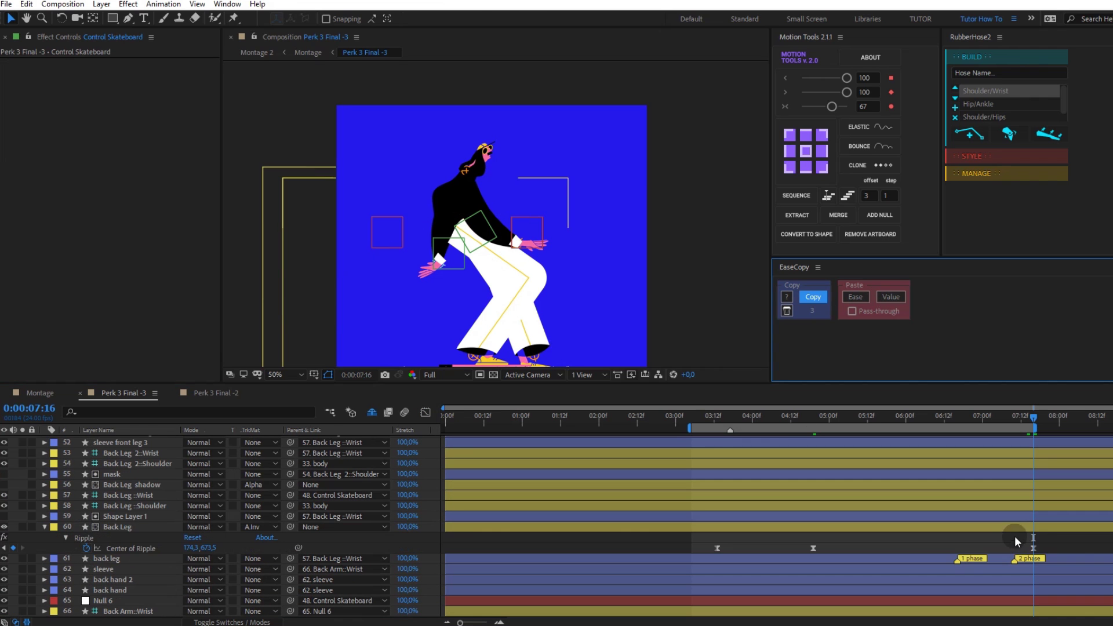
drag(1015, 539, 684, 558)
click(859, 298)
click(717, 415)
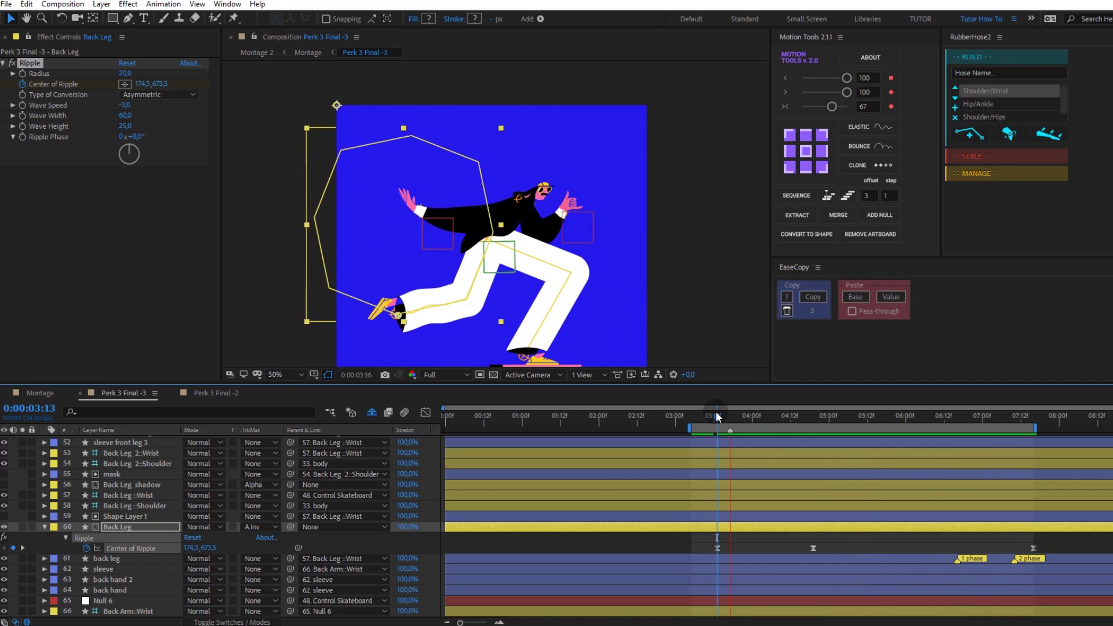
Step: Check the Ripple on Shape Layer 1 and the sleeve front leg 3 and 4 layers
scroll(754, 429, up, 3)
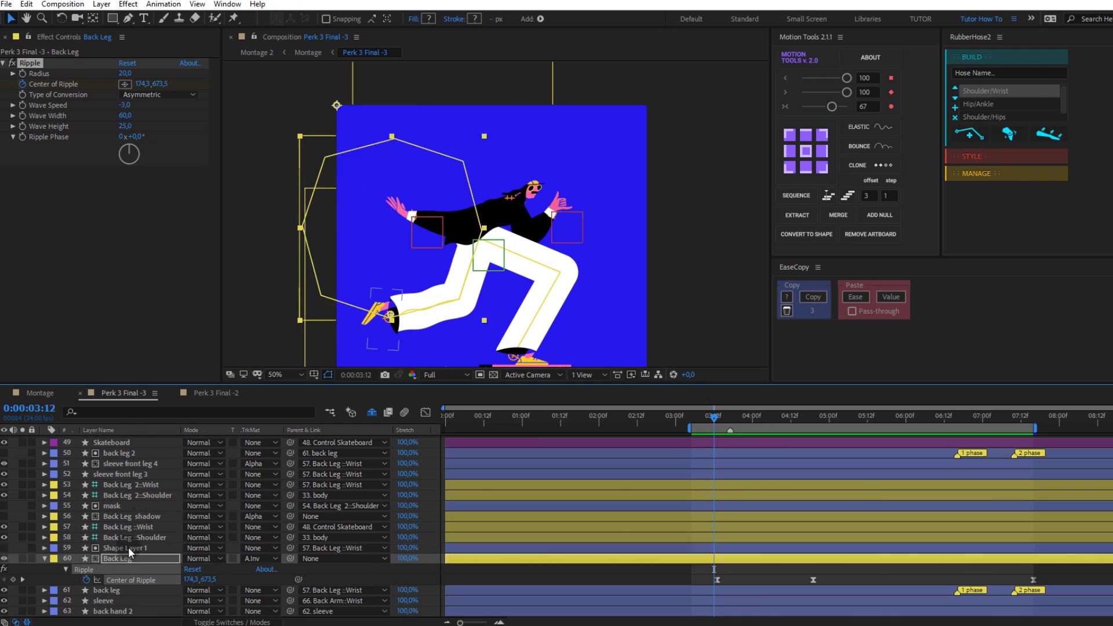
key(space)
click(29, 63)
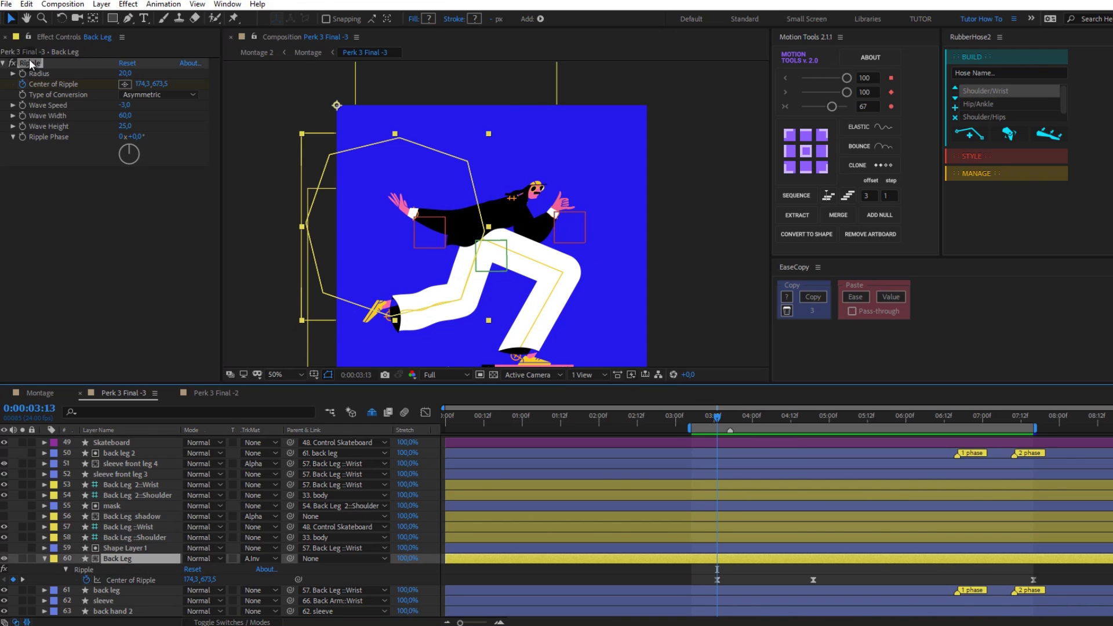
click(115, 549)
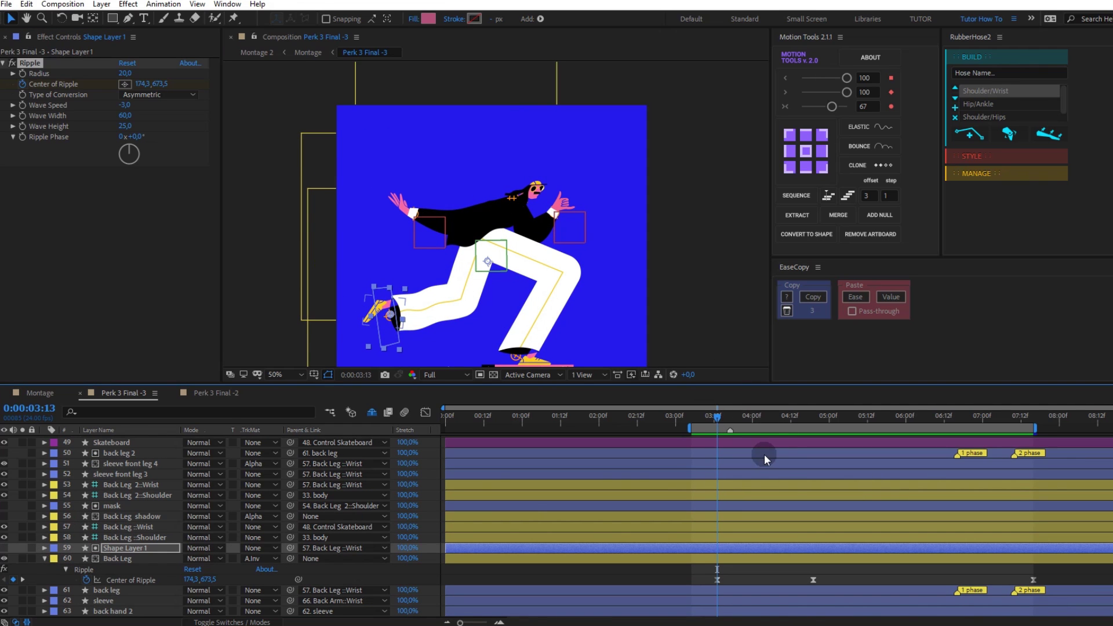
scroll(123, 510, up, 3)
click(126, 506)
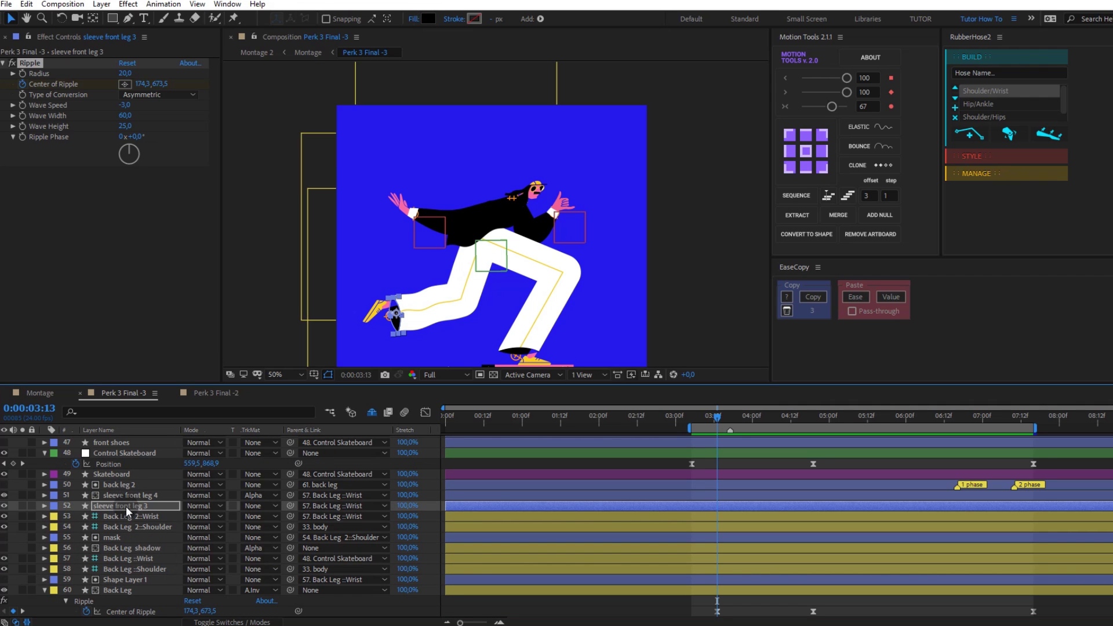
click(128, 496)
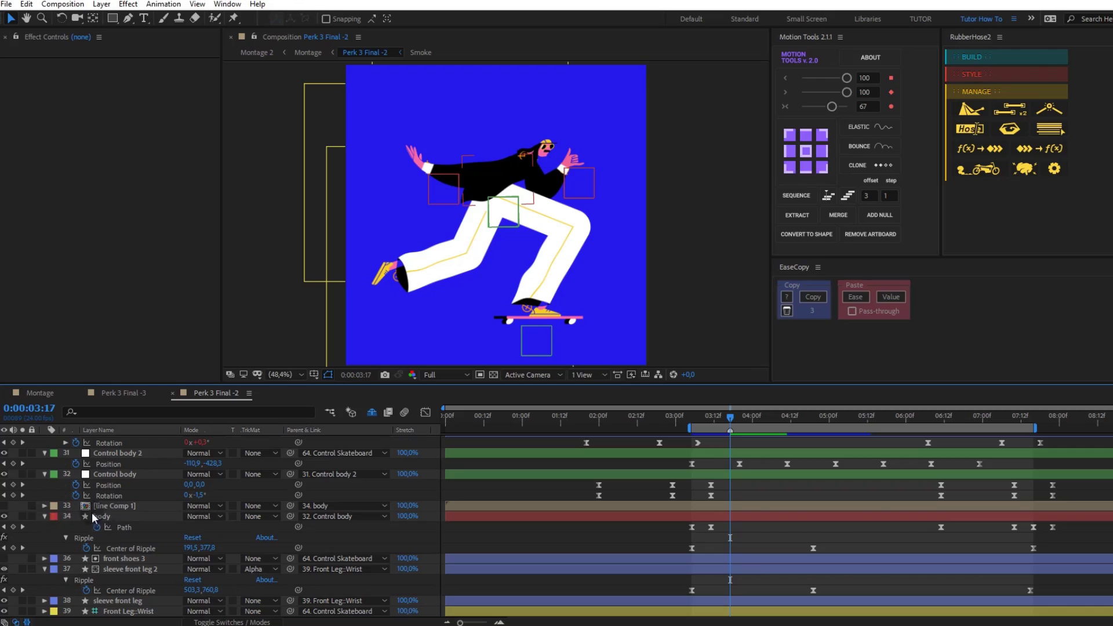
Step: Draw a closed, curved black shadow shape under the jacket edge with the Pen tool
click(94, 517)
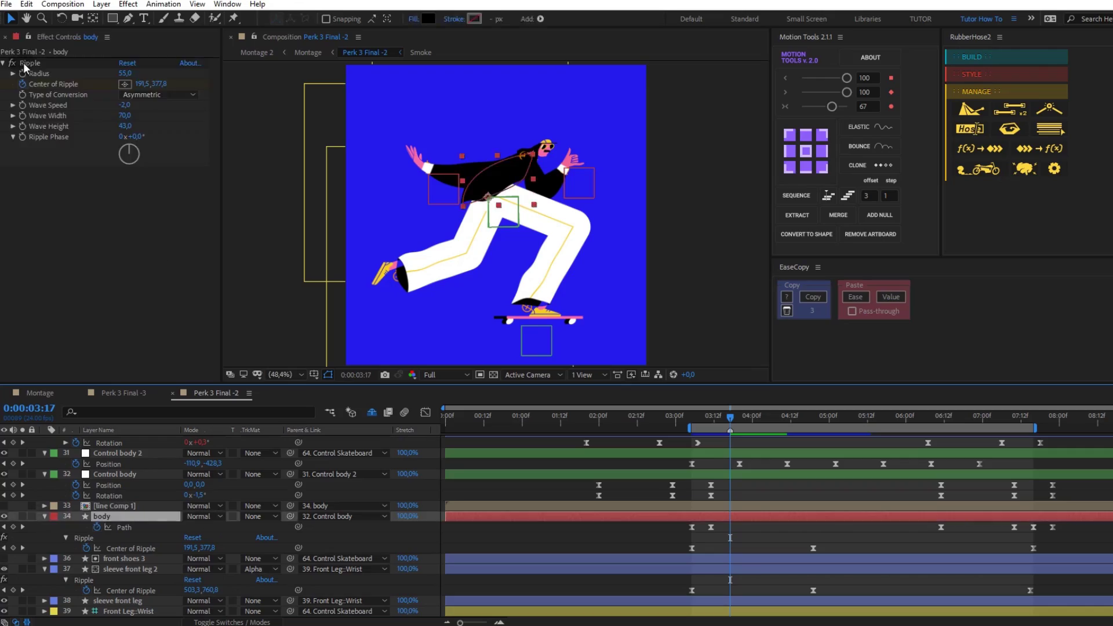
scroll(445, 324, up, 7)
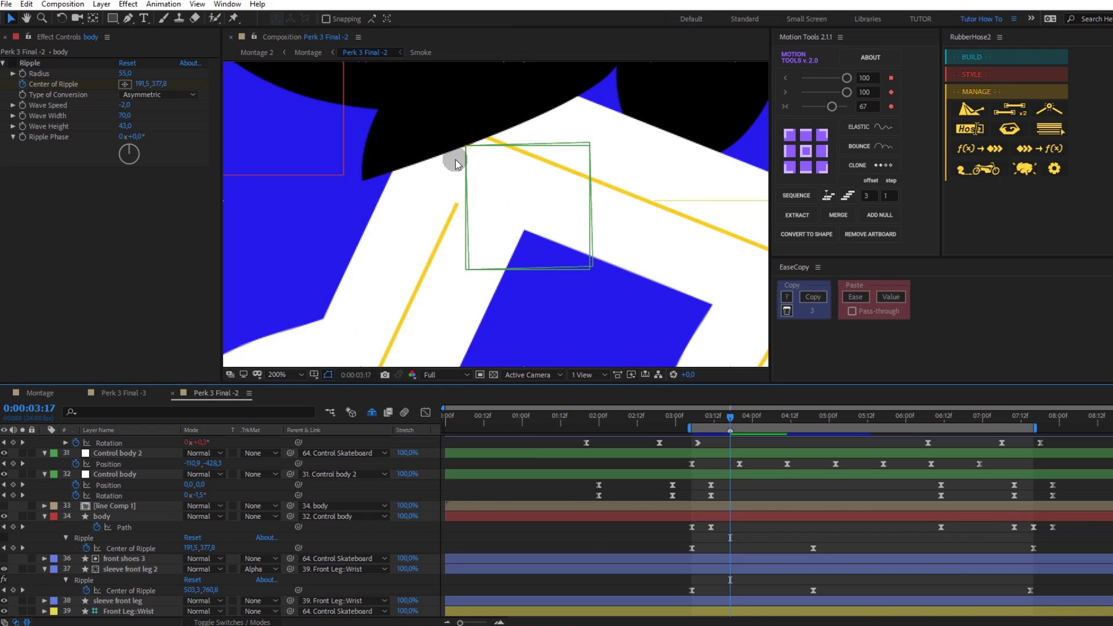
key(g)
click(434, 228)
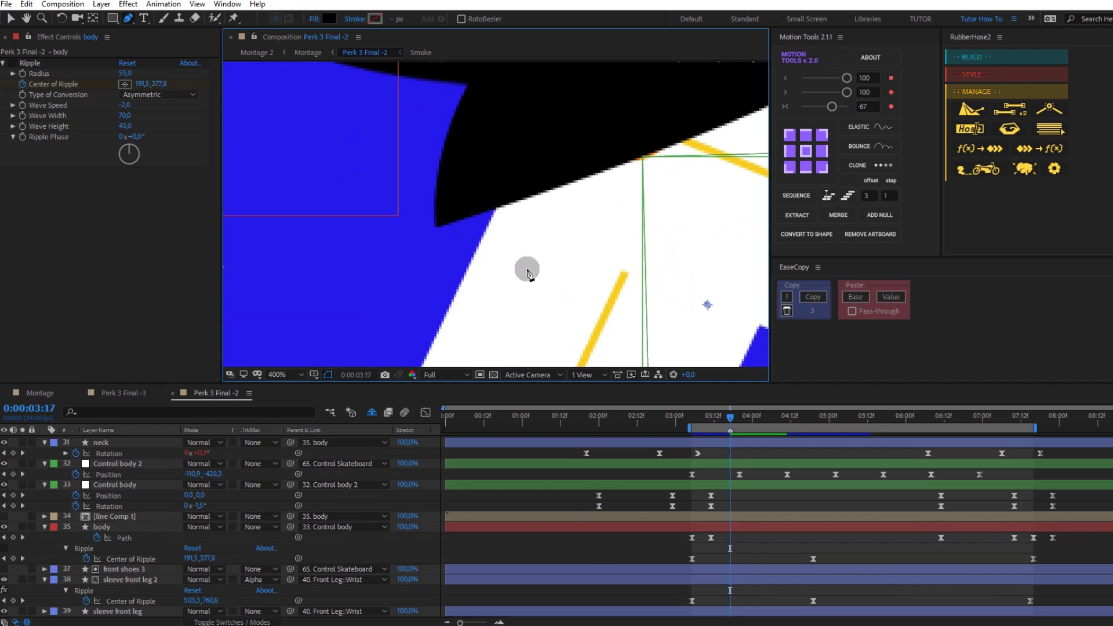
drag(626, 278, 725, 223)
drag(627, 279, 653, 273)
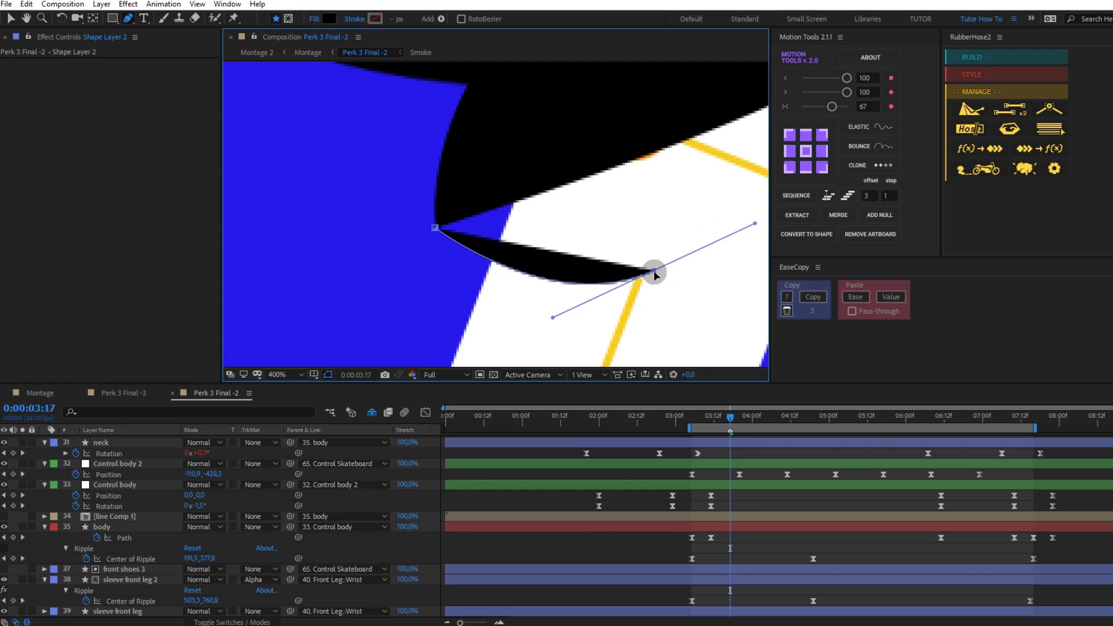
scroll(668, 191, down, 2)
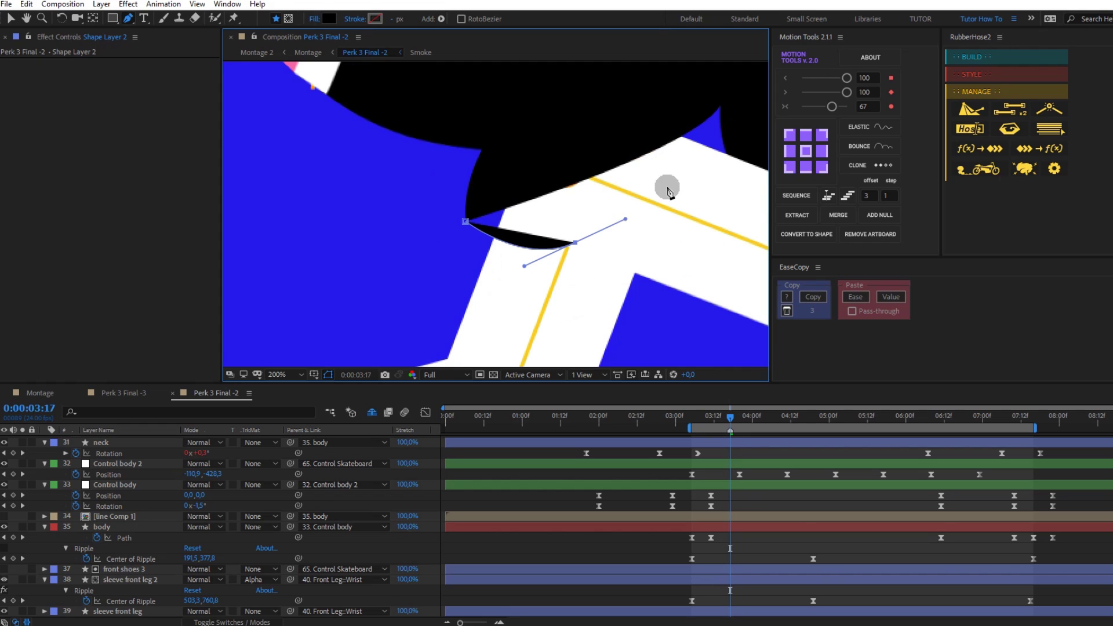
click(465, 222)
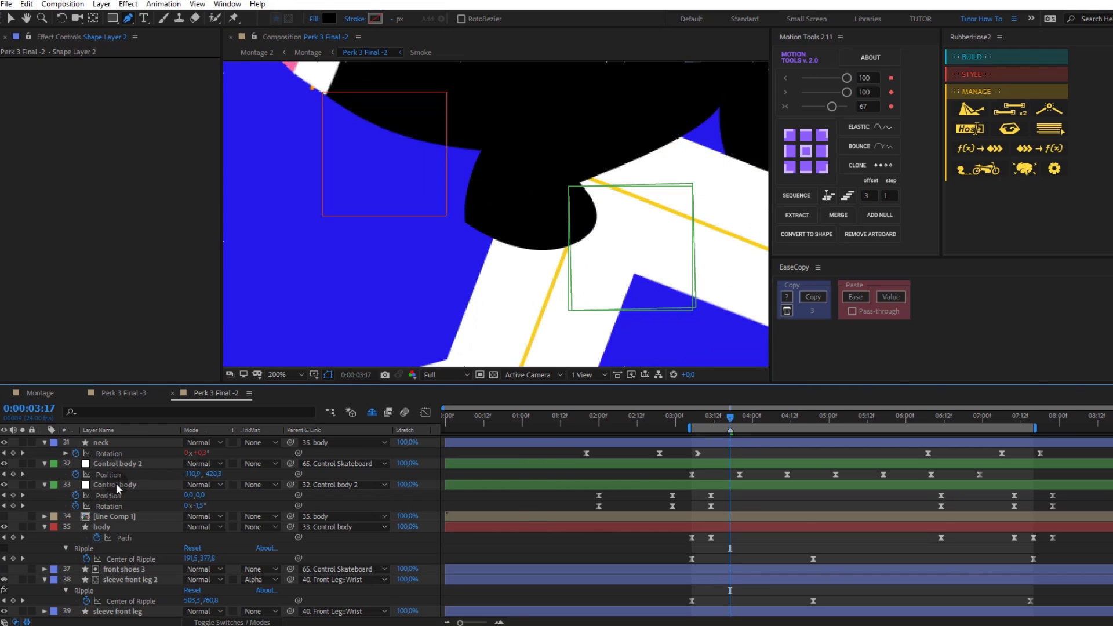
scroll(110, 470, up, 10)
Step: Move Shape Layer 2 just above BG and pull a curve handle to round the shadow
drag(108, 441, 153, 619)
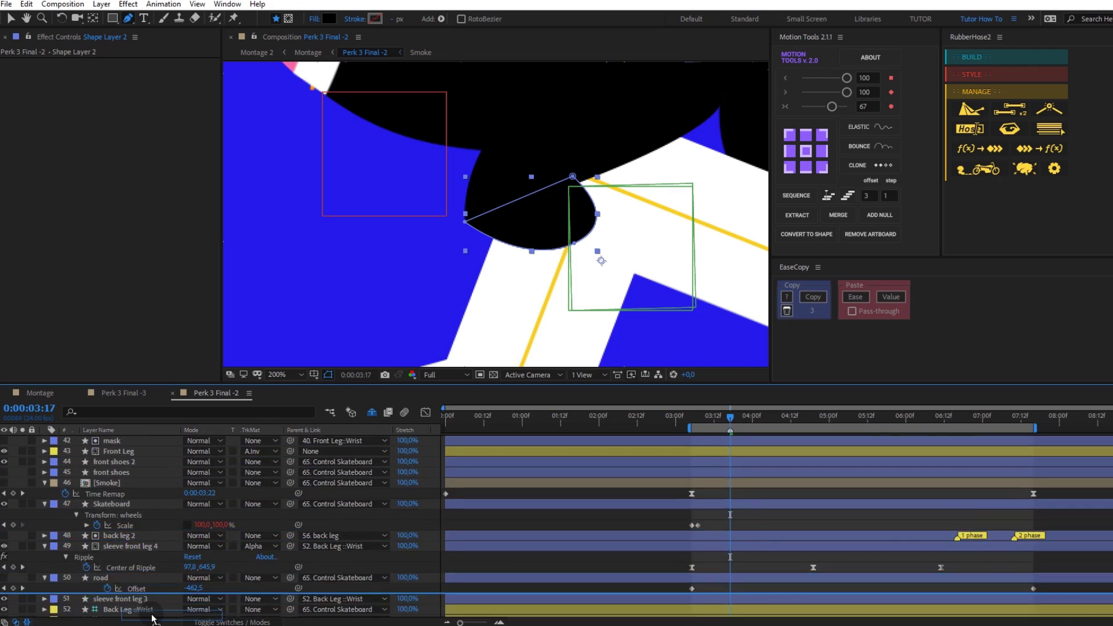
drag(153, 619, 152, 619)
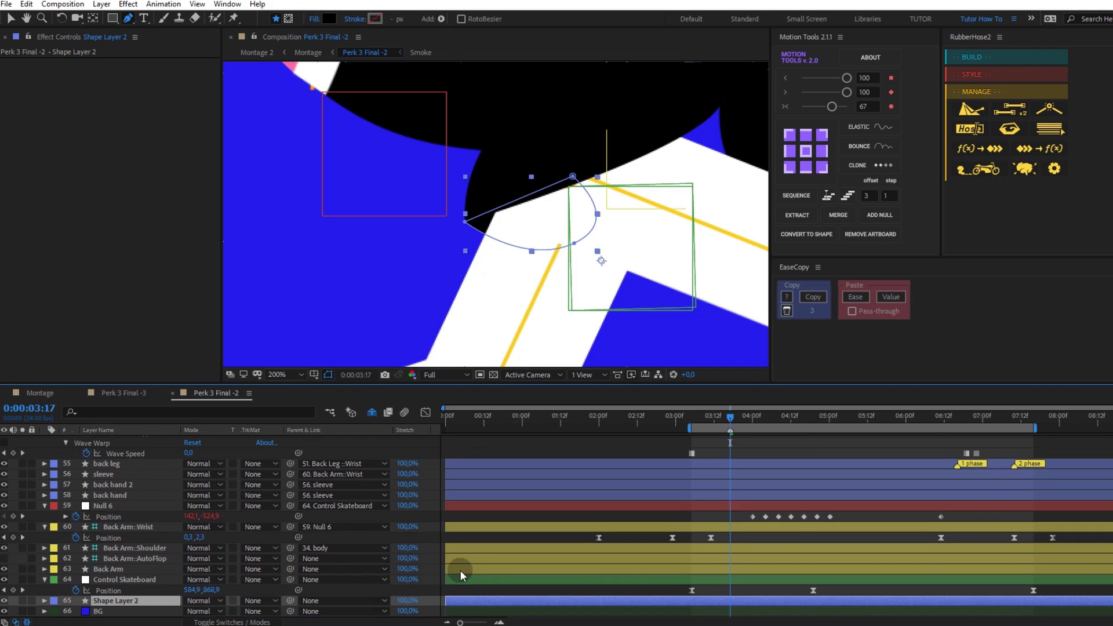
click(509, 593)
click(134, 600)
drag(573, 243, 527, 264)
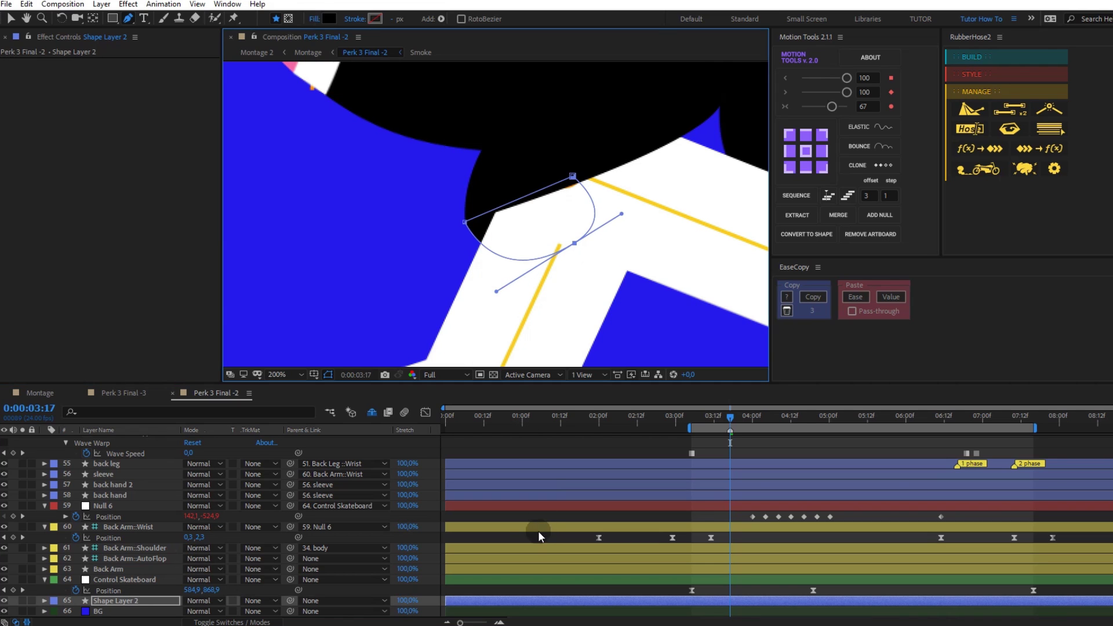
click(539, 535)
scroll(567, 306, down, 2)
Step: Parent Shape Layer 2 to the 34. body layer
click(125, 601)
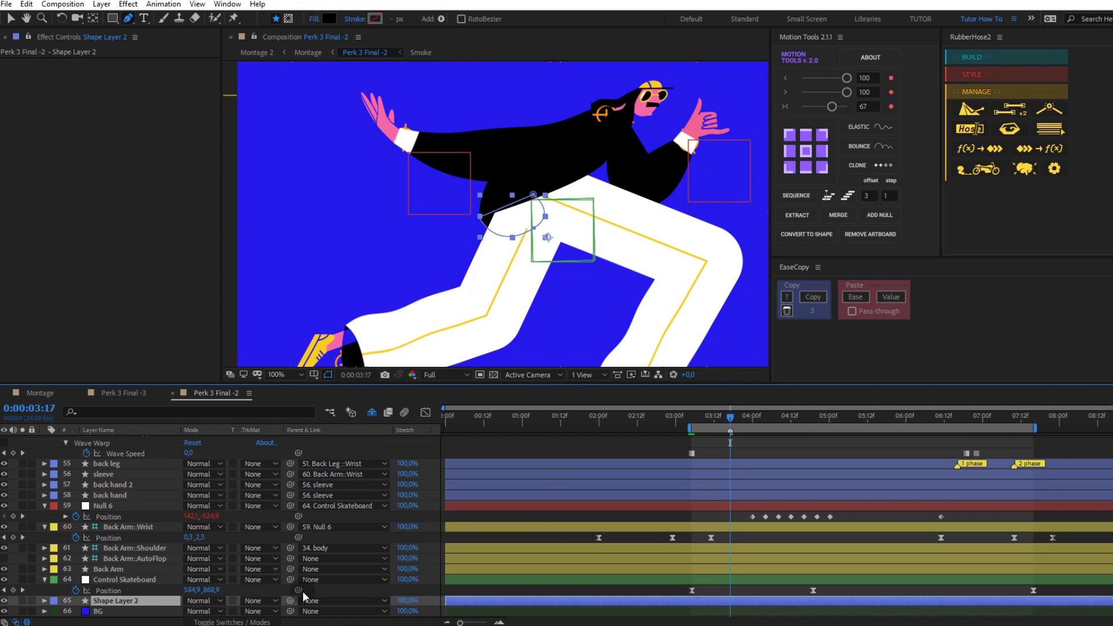
click(307, 602)
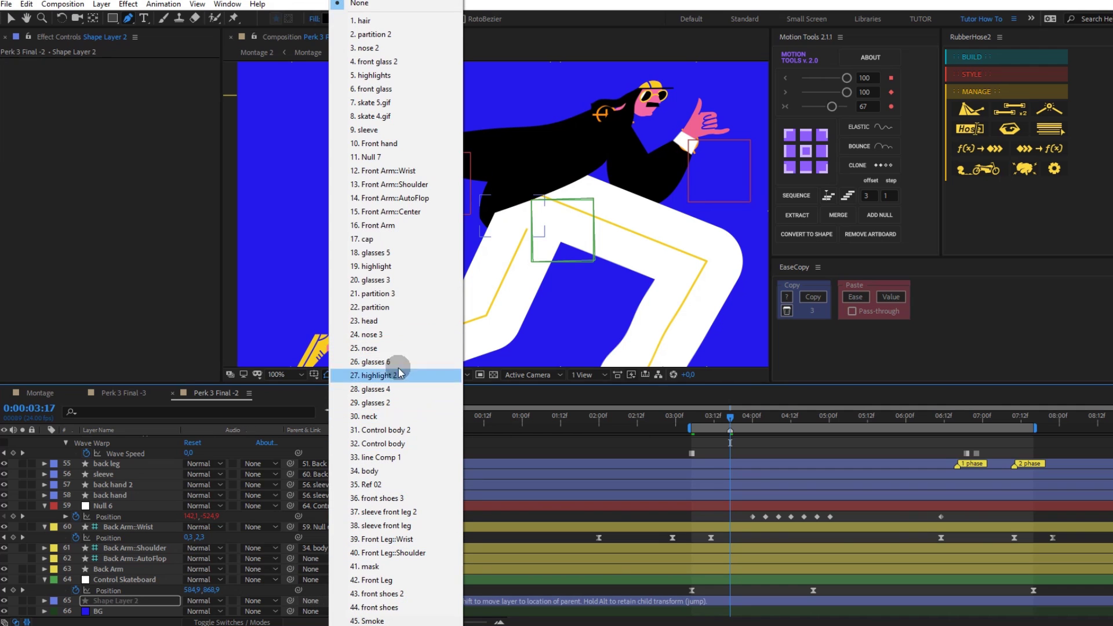
click(362, 471)
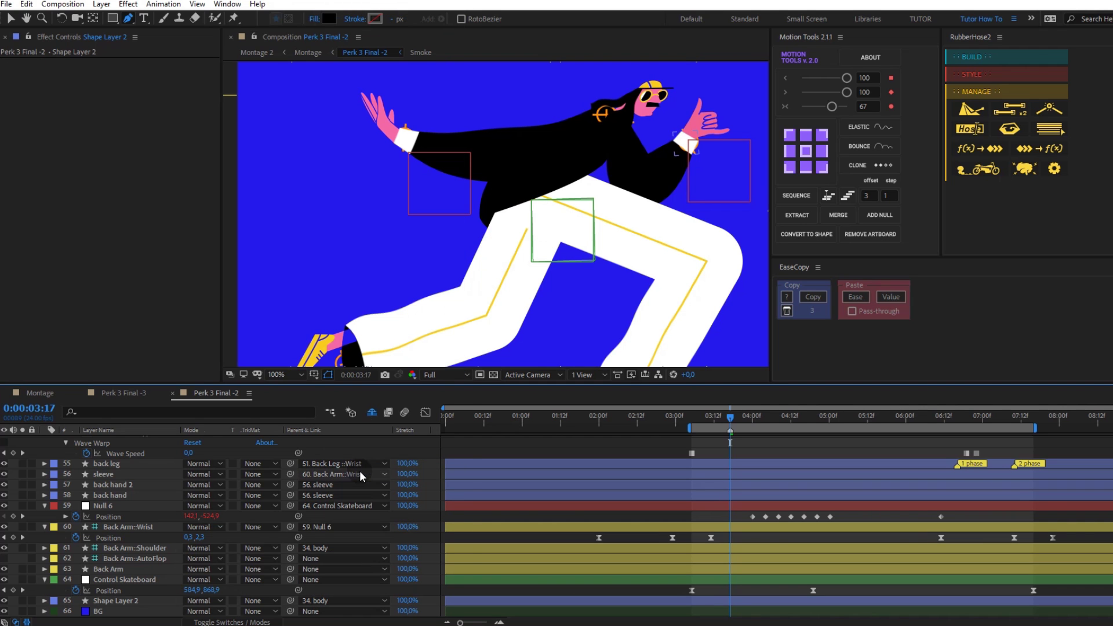
scroll(106, 591, up, 10)
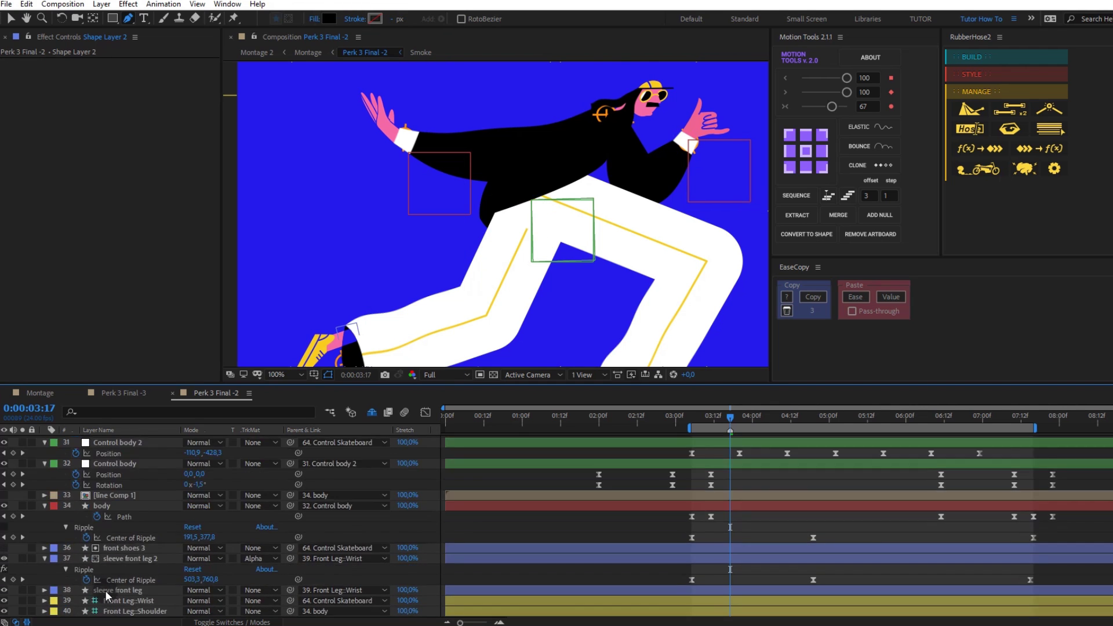
click(106, 538)
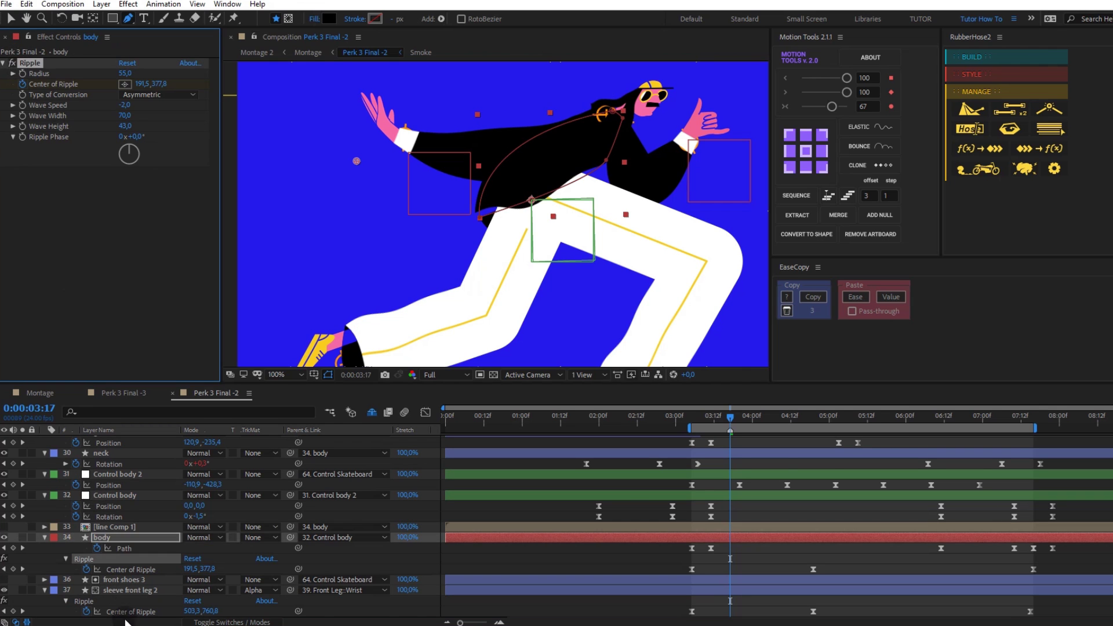
scroll(127, 580, down, 5)
scroll(126, 580, down, 5)
Step: Preview the shadow following the body from 3:05, then duplicate the back-leg hose as Back Leg 2
click(116, 601)
click(690, 422)
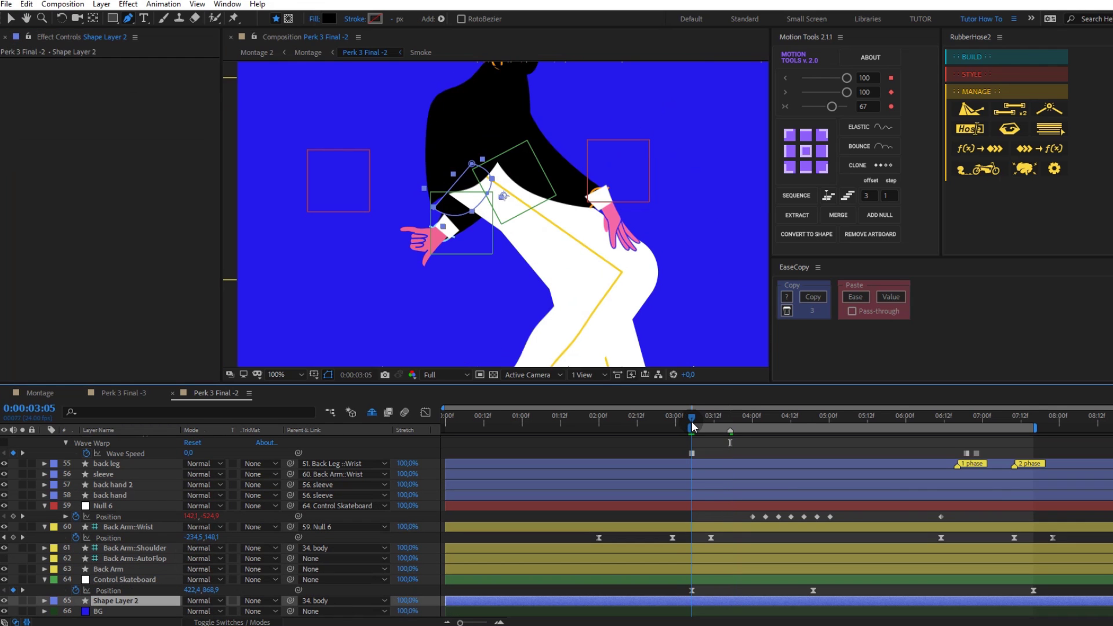
click(705, 444)
key(space)
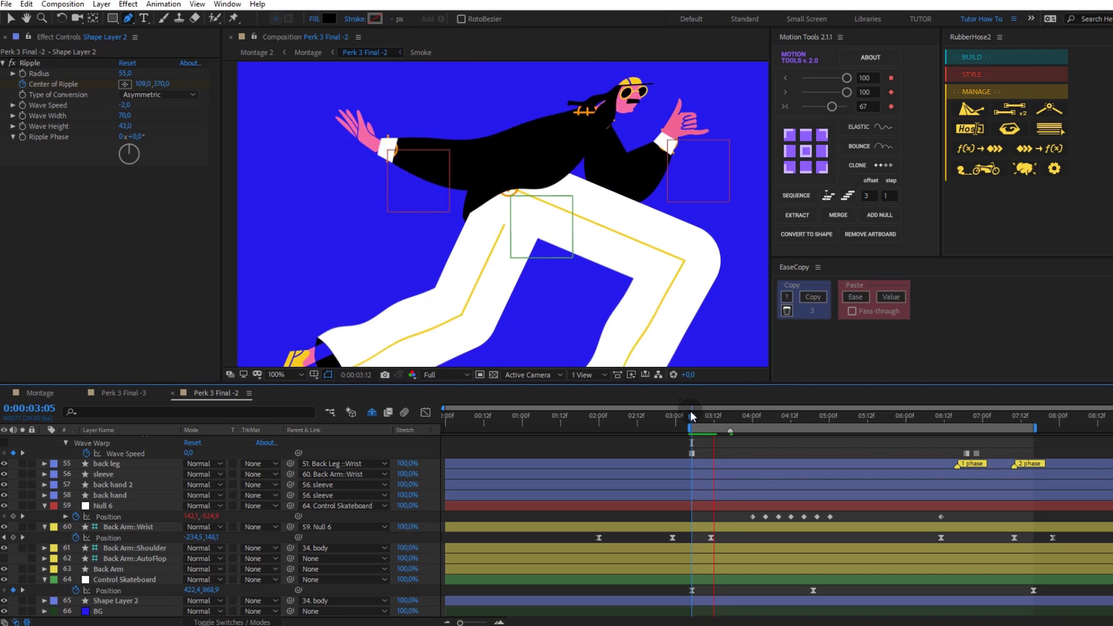
click(751, 600)
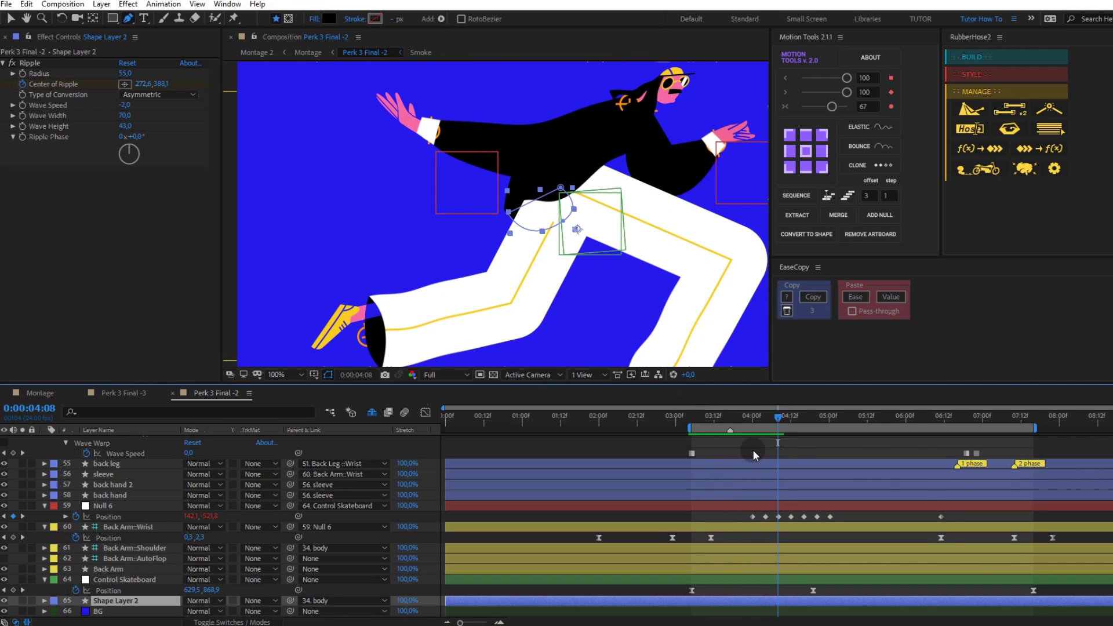
drag(776, 417, 718, 415)
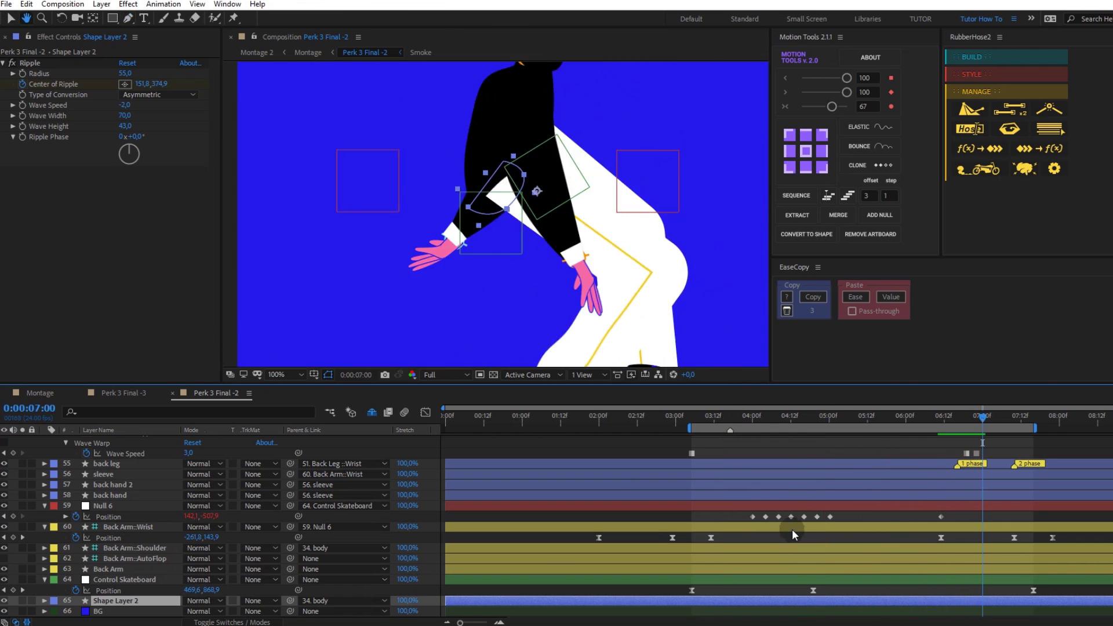
click(970, 418)
drag(970, 421, 977, 422)
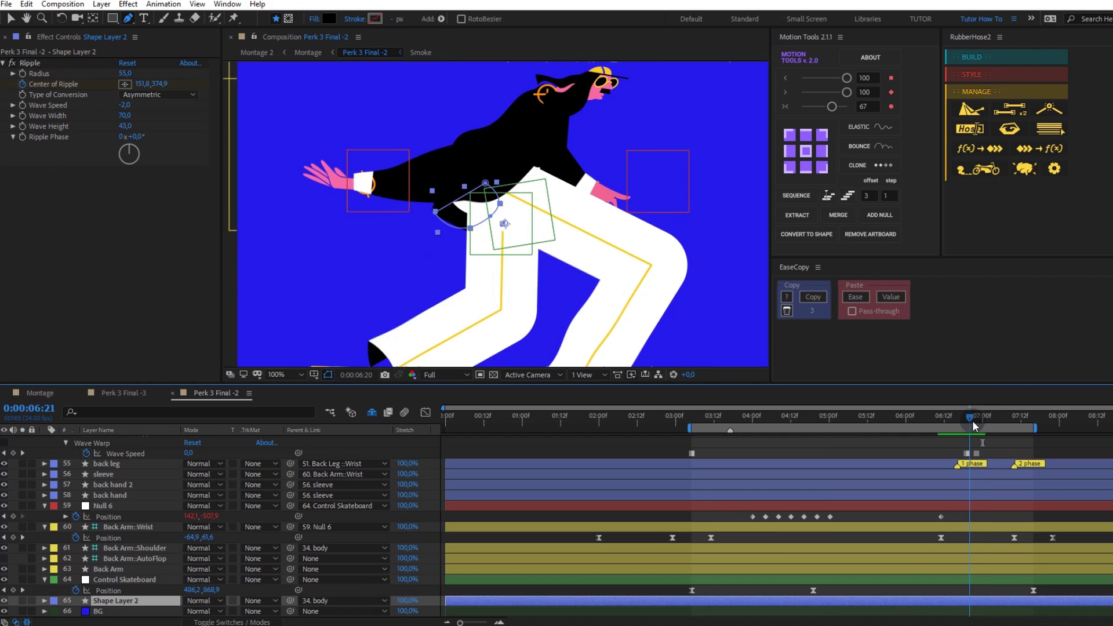
key(space)
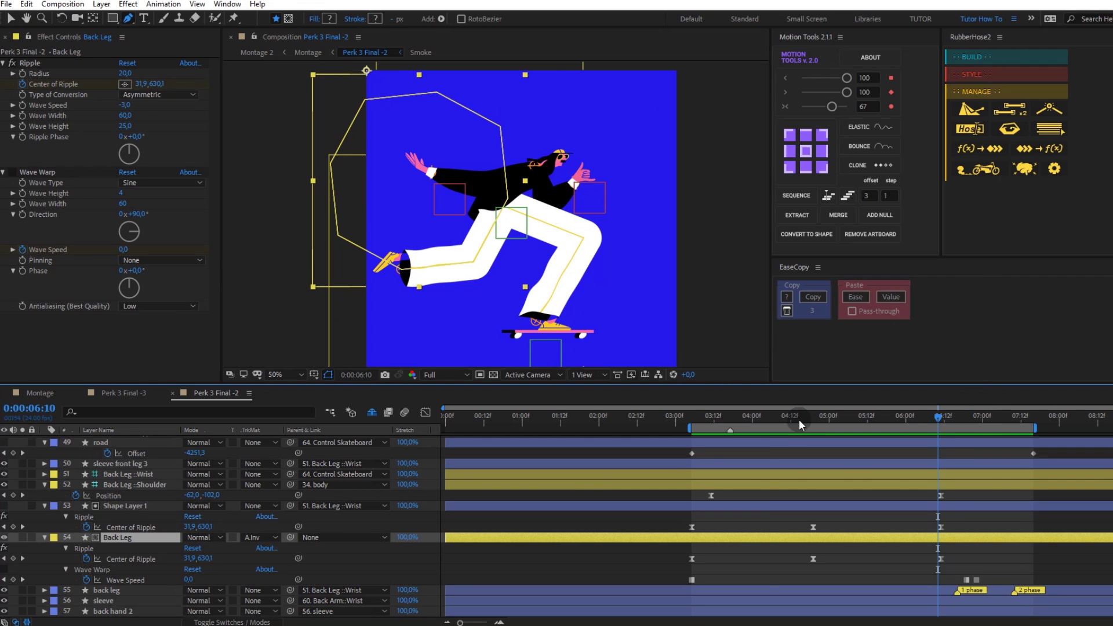
drag(799, 420, 785, 427)
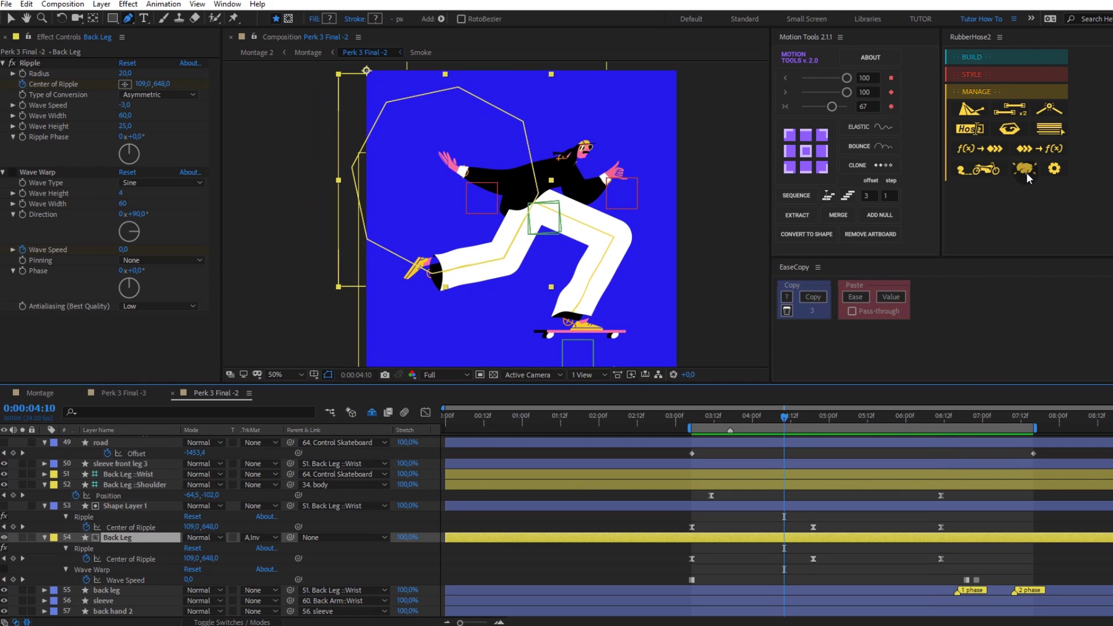
click(1018, 116)
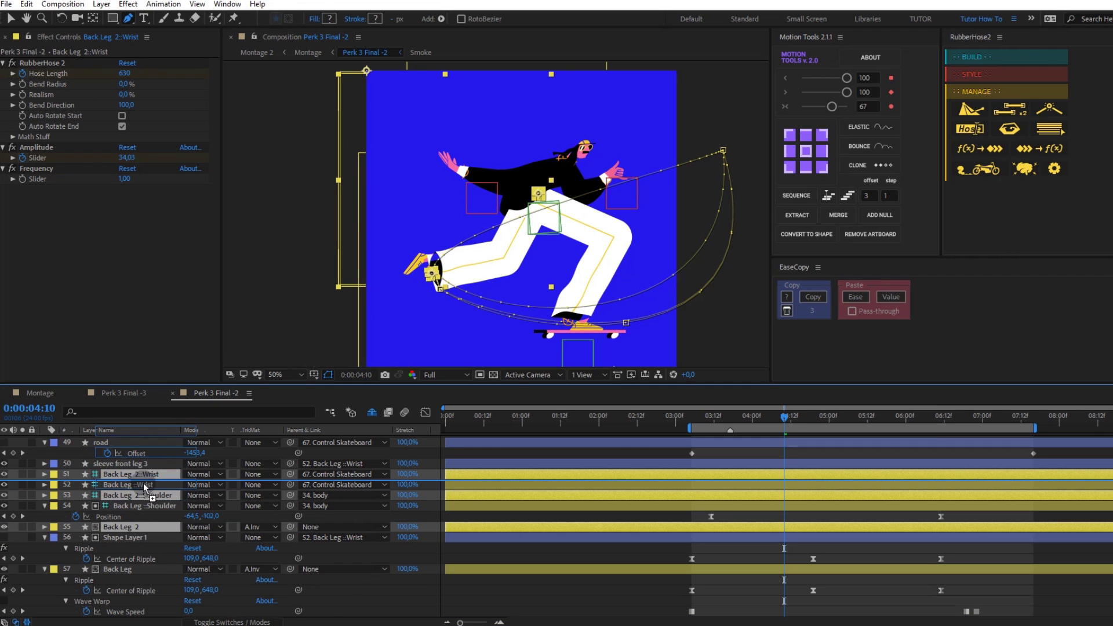
Step: Set Back Leg 2's track matte to None and show its wrist controller's animated properties
click(270, 495)
click(273, 501)
click(120, 494)
click(127, 474)
key(u)
scroll(134, 579, down, 1)
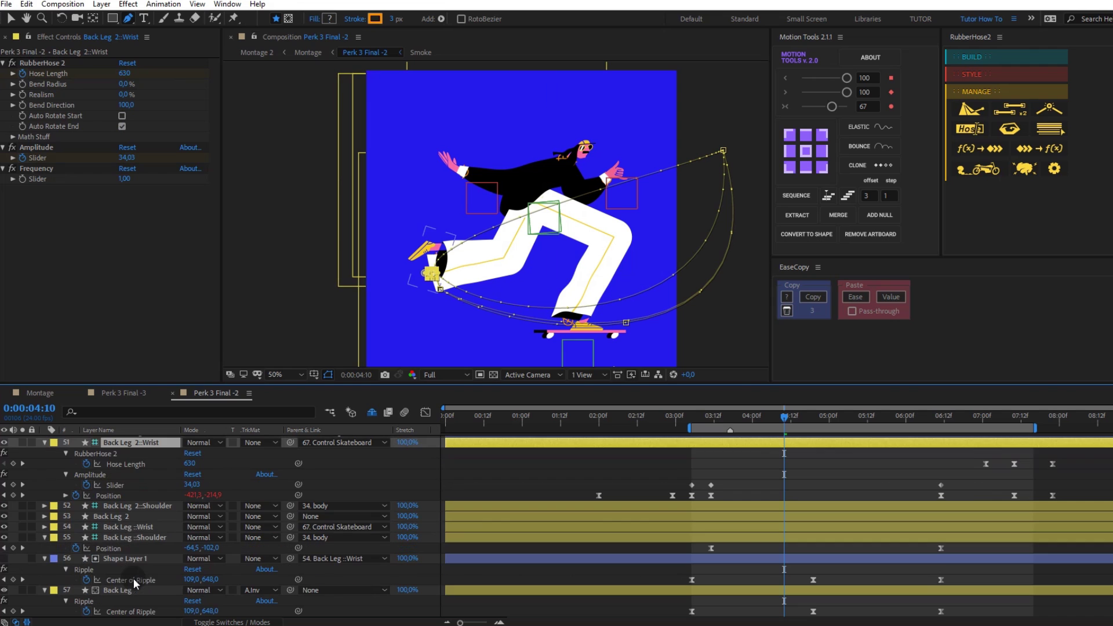
Step: Expression-link Back Leg 2::Wrist Position to the original Back Leg::Wrist Position
click(136, 526)
key(u)
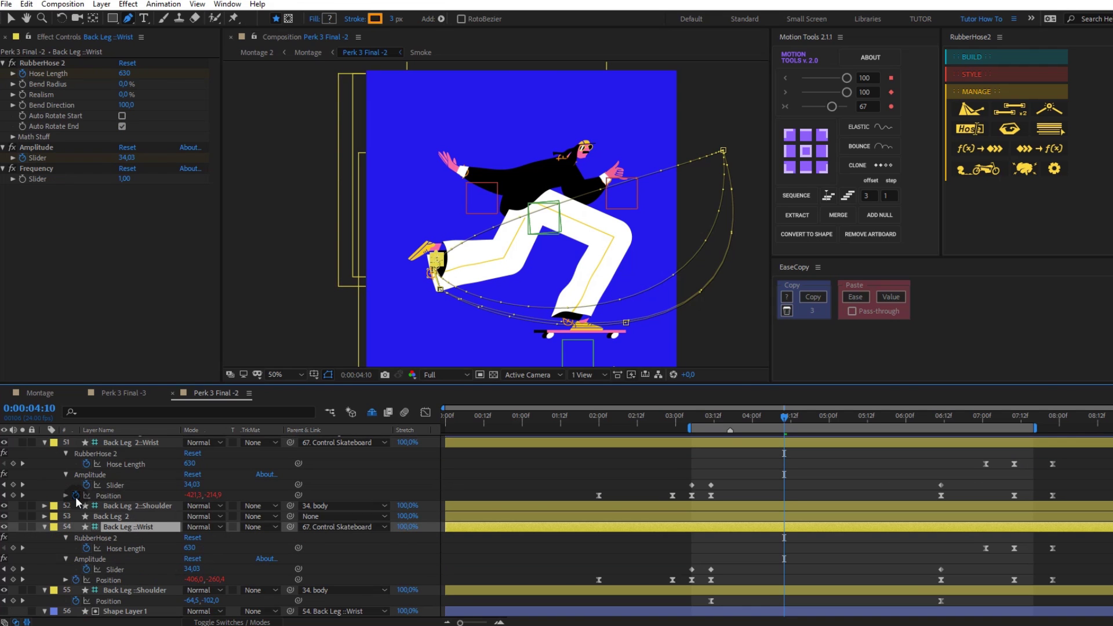
alt+click(75, 495)
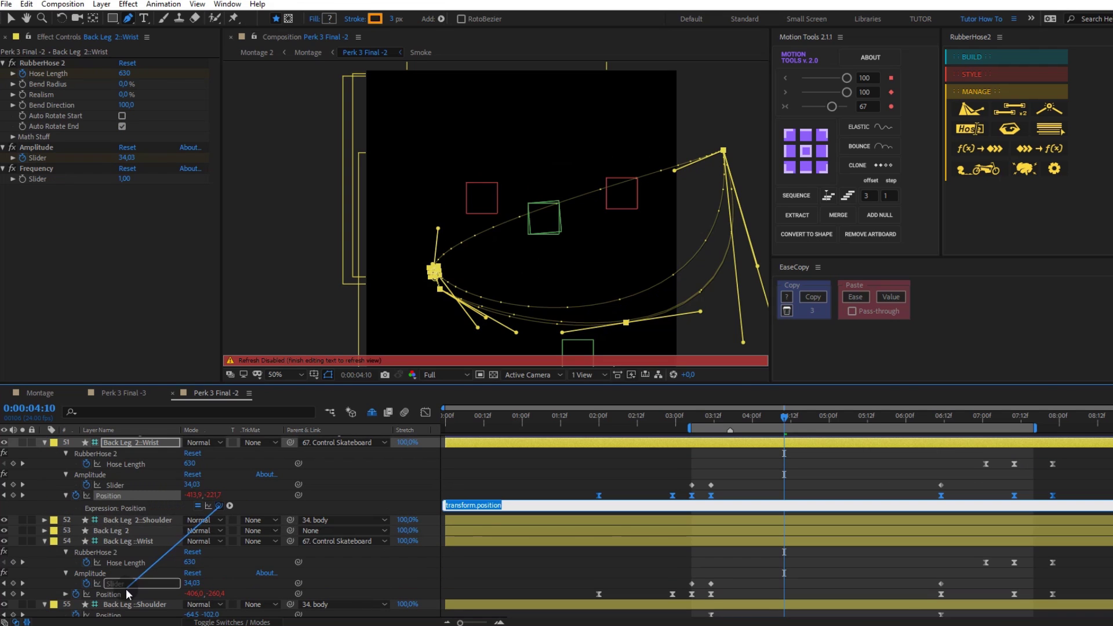
click(775, 471)
scroll(89, 496, up, 1)
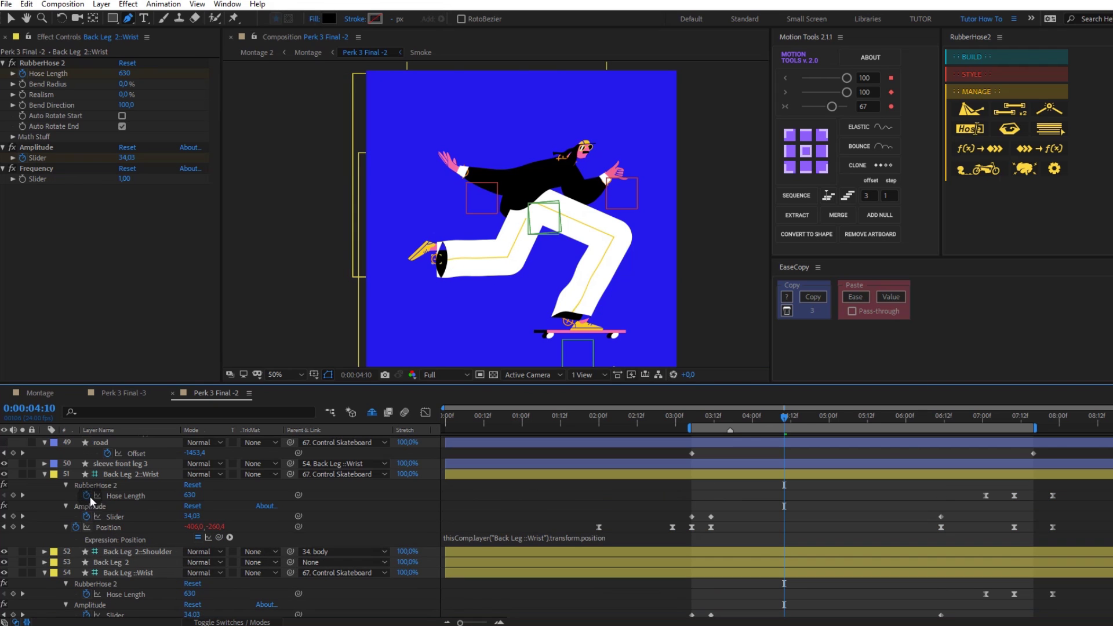
click(112, 561)
Step: Colour Back Leg 2's BaseHose Stroke 1 with the blue sampled from the background
click(44, 561)
scroll(64, 518, down, 3)
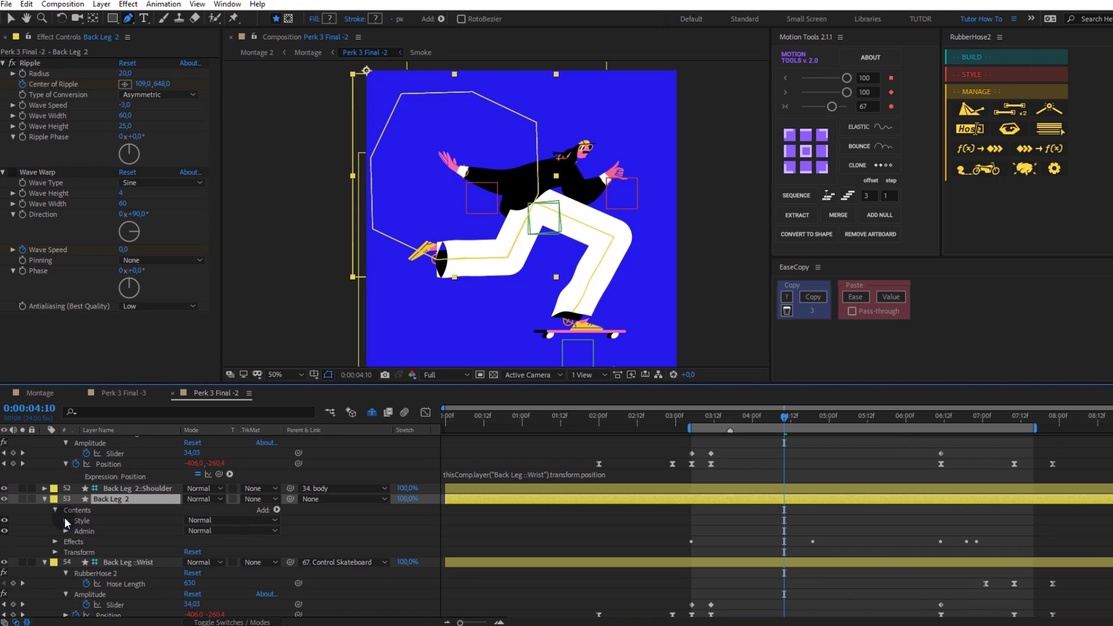
click(65, 520)
scroll(69, 513, down, 1)
click(75, 510)
click(87, 531)
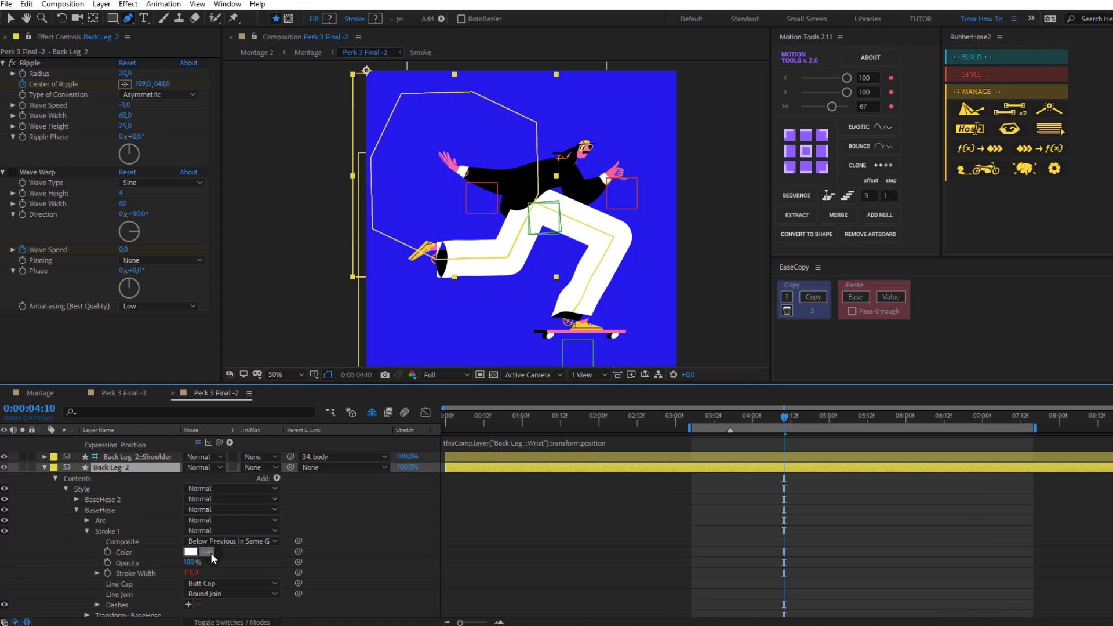
click(210, 552)
click(415, 346)
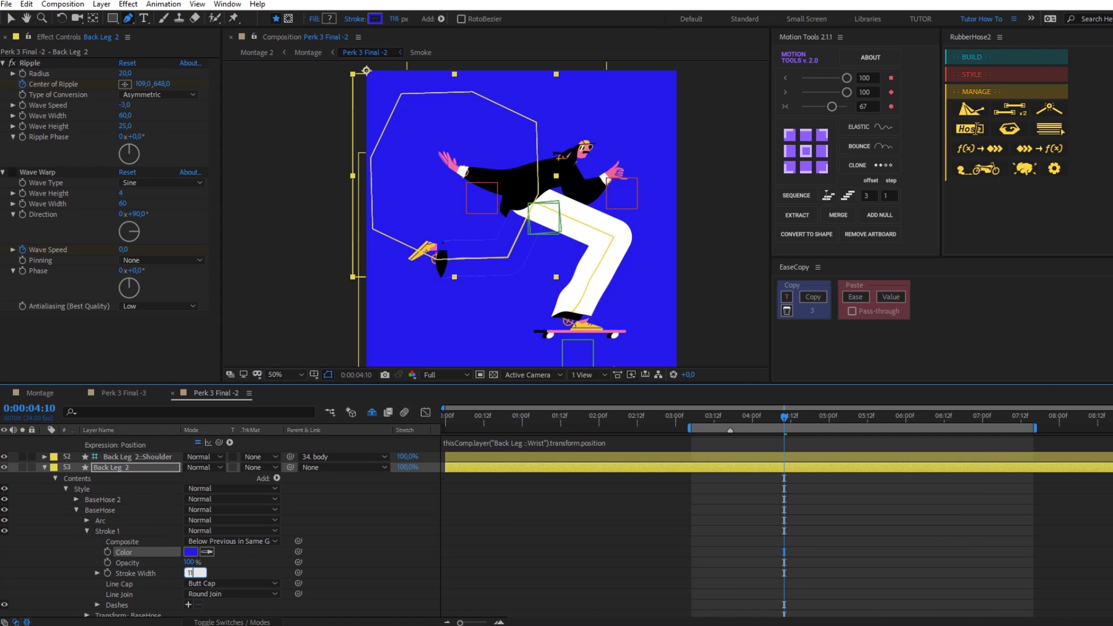
click(412, 540)
Step: Set BaseHose 2's Stroke 1 colour to orange F9761E for the thin line
click(76, 499)
click(86, 520)
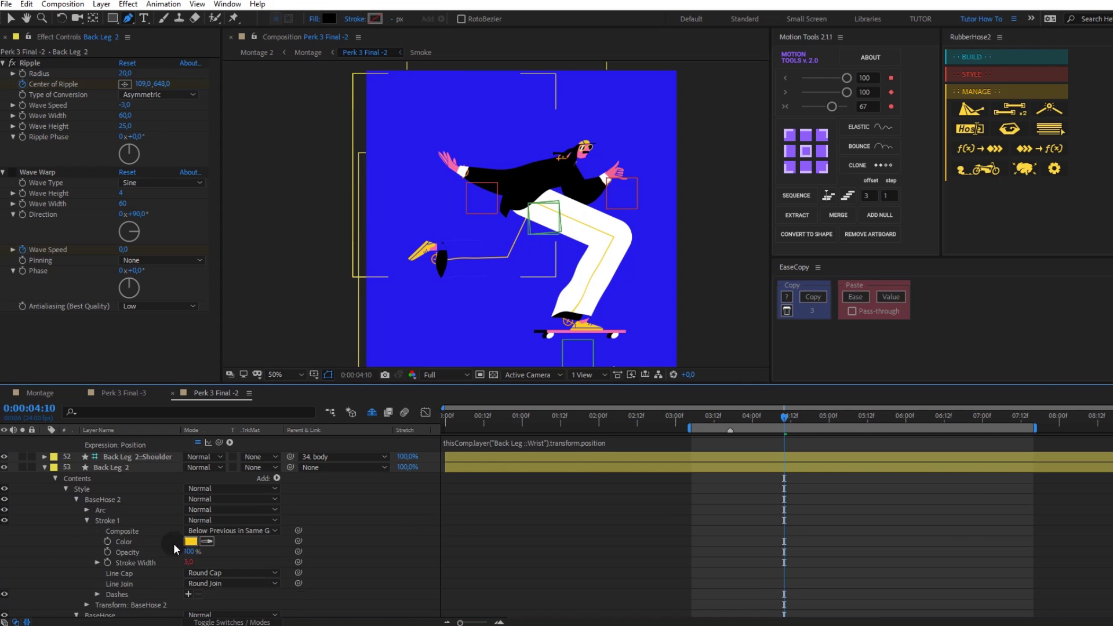
click(191, 542)
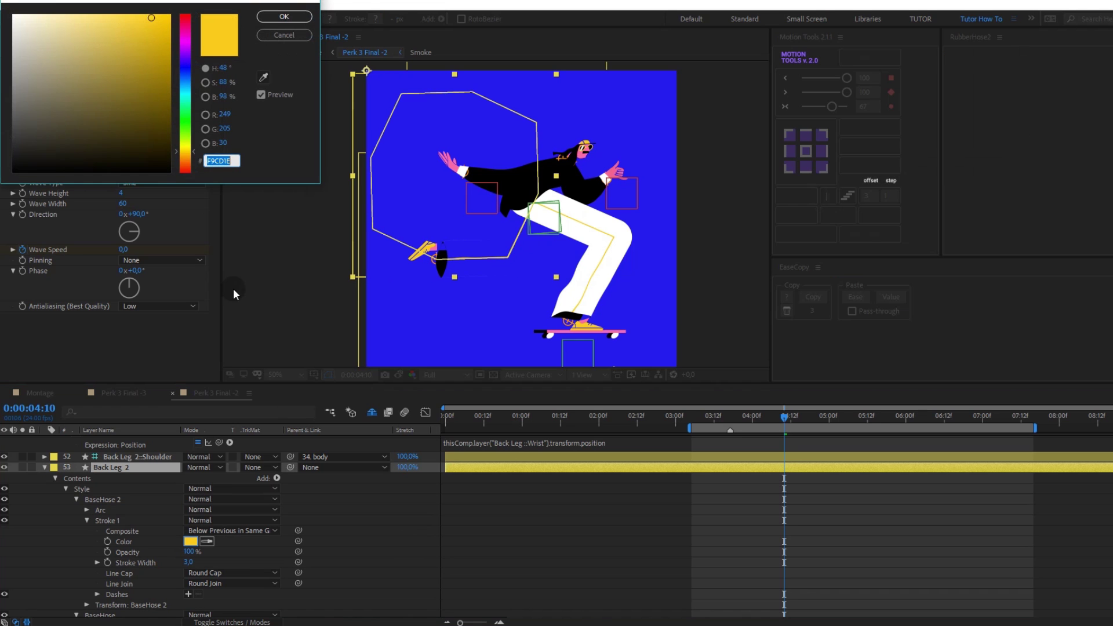
click(185, 161)
click(284, 16)
Step: Collapse Back Leg 2, clear the selection, and place a line's first point on the back leg
click(588, 498)
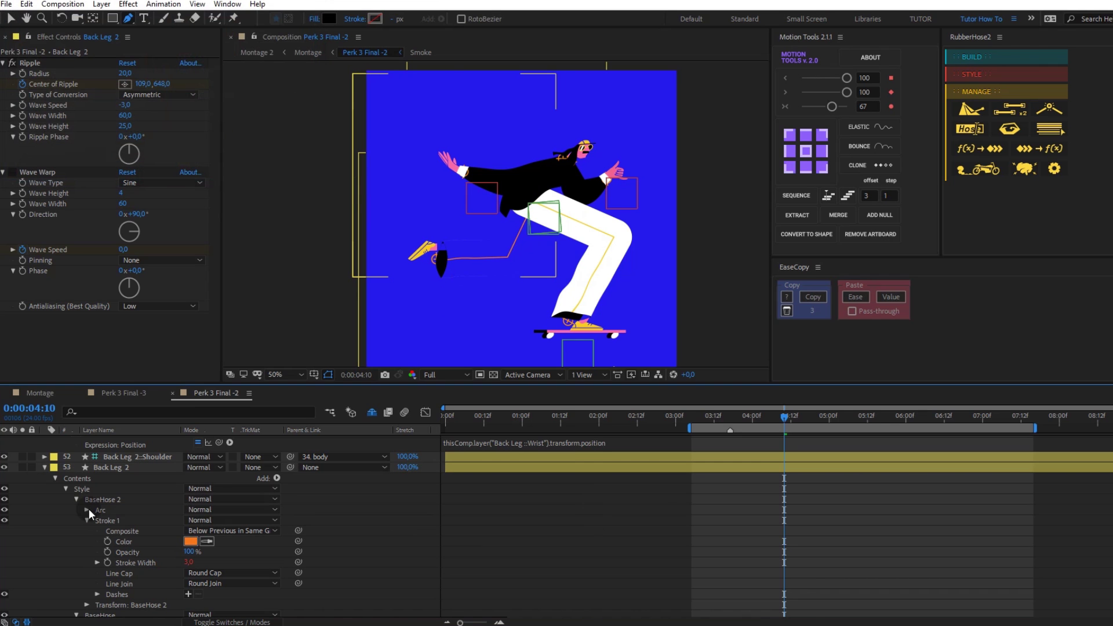
click(44, 467)
click(148, 479)
click(232, 131)
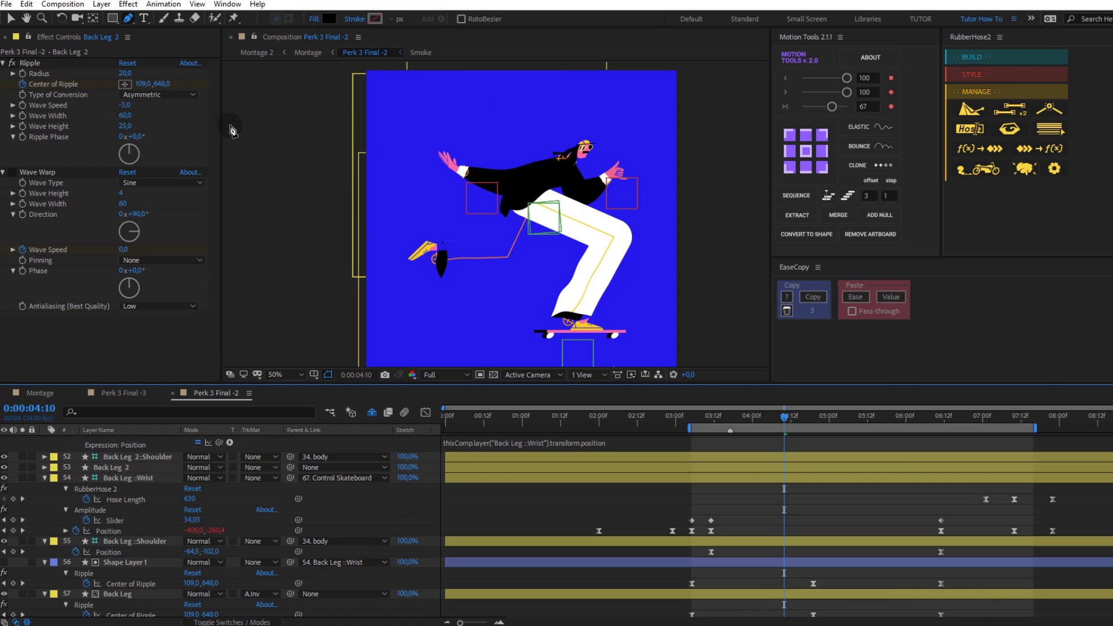
click(547, 240)
Step: Finish the line as Shape Layer 3, parented to Back Leg 2::Shoulder
click(489, 213)
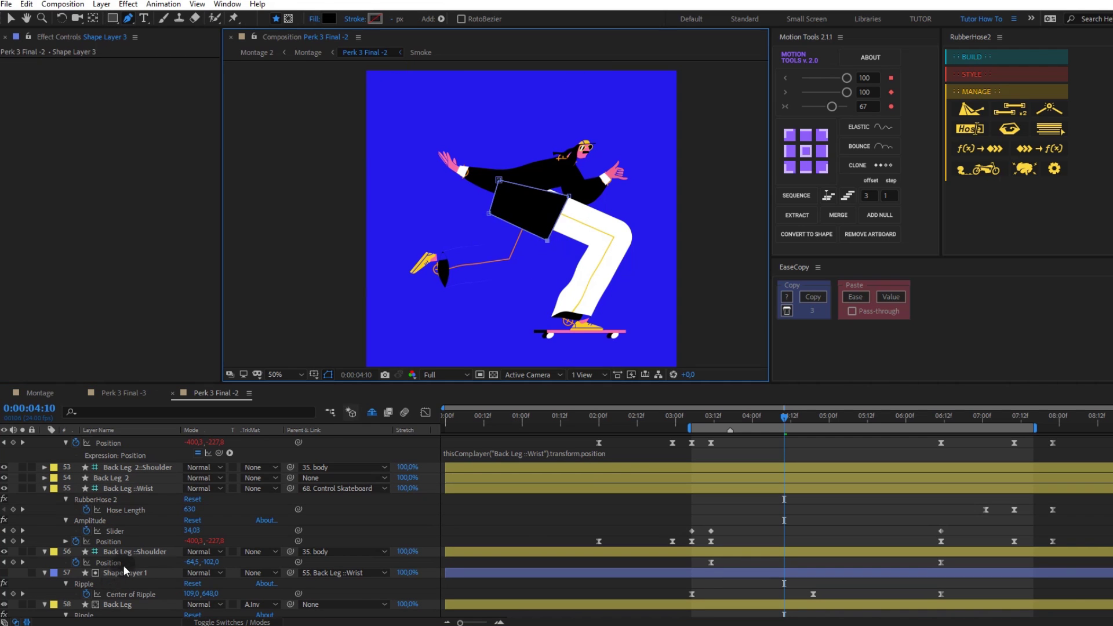
scroll(123, 510, up, 15)
click(134, 597)
scroll(154, 615, down, 5)
scroll(153, 619, down, 5)
scroll(153, 619, down, 5)
scroll(154, 619, down, 5)
scroll(154, 619, down, 5)
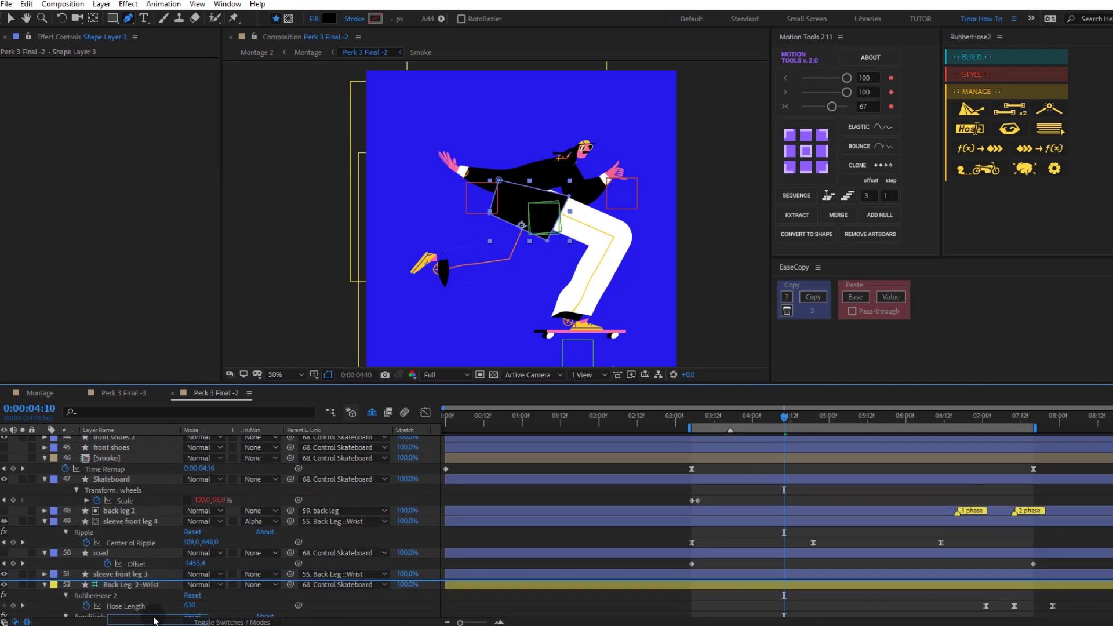
scroll(164, 493, down, 5)
scroll(178, 497, down, 5)
Step: Set Back Leg 2's track matte to Alpha, using the line layer
click(248, 527)
click(293, 555)
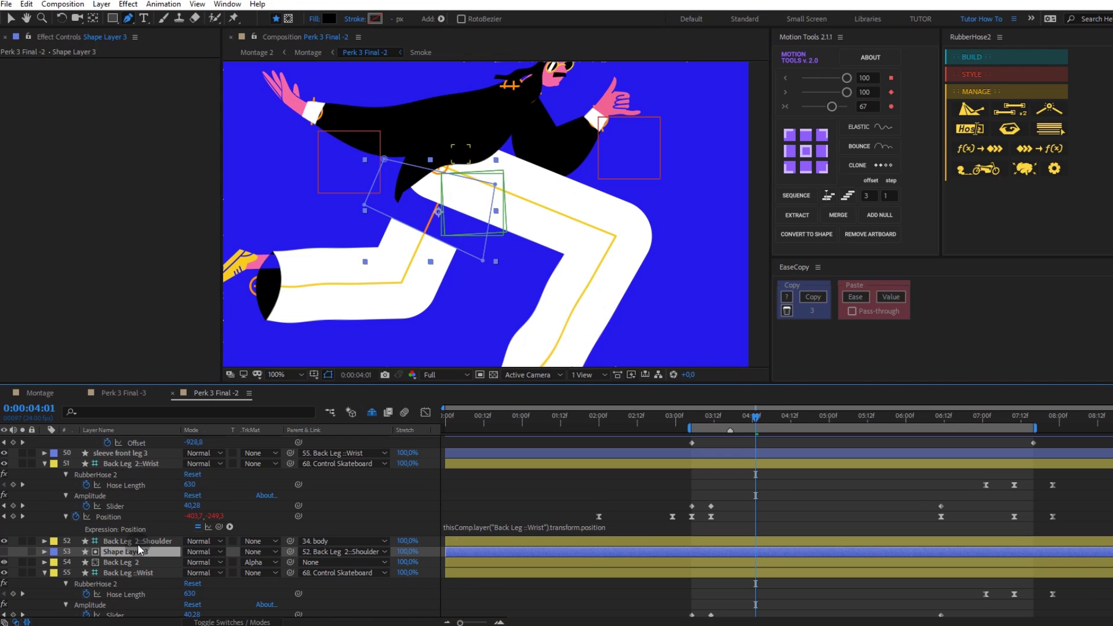
scroll(137, 552, up, 5)
scroll(137, 552, up, 5)
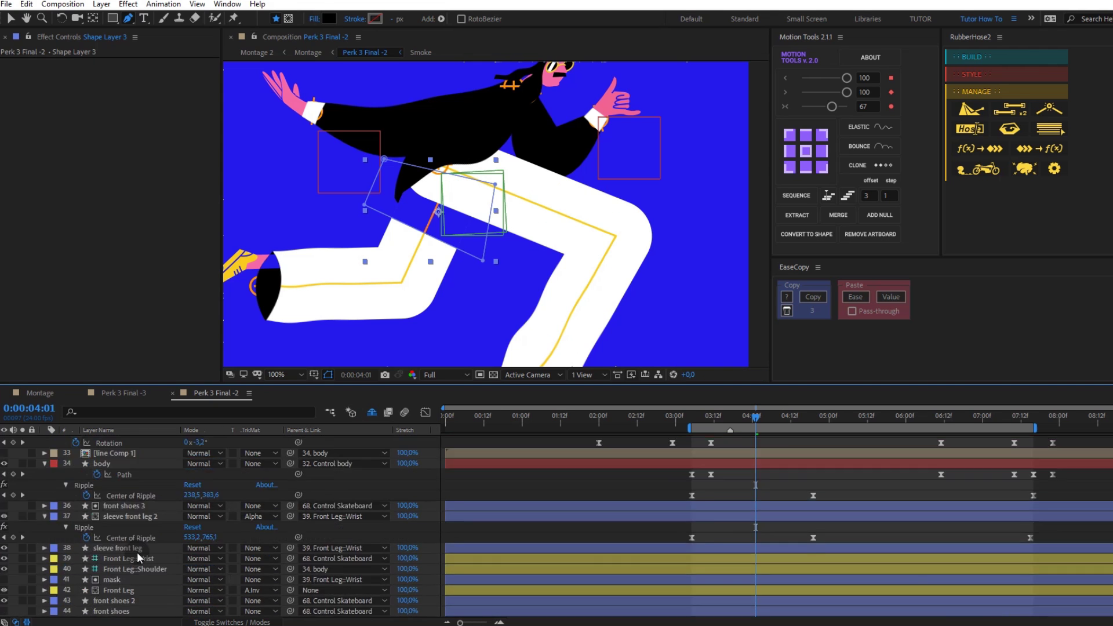
scroll(137, 552, up, 3)
Step: Paste the body's Ripple onto Shape Layer 3 and move its ripple centre onto the back leg
click(127, 556)
scroll(314, 485, down, 6)
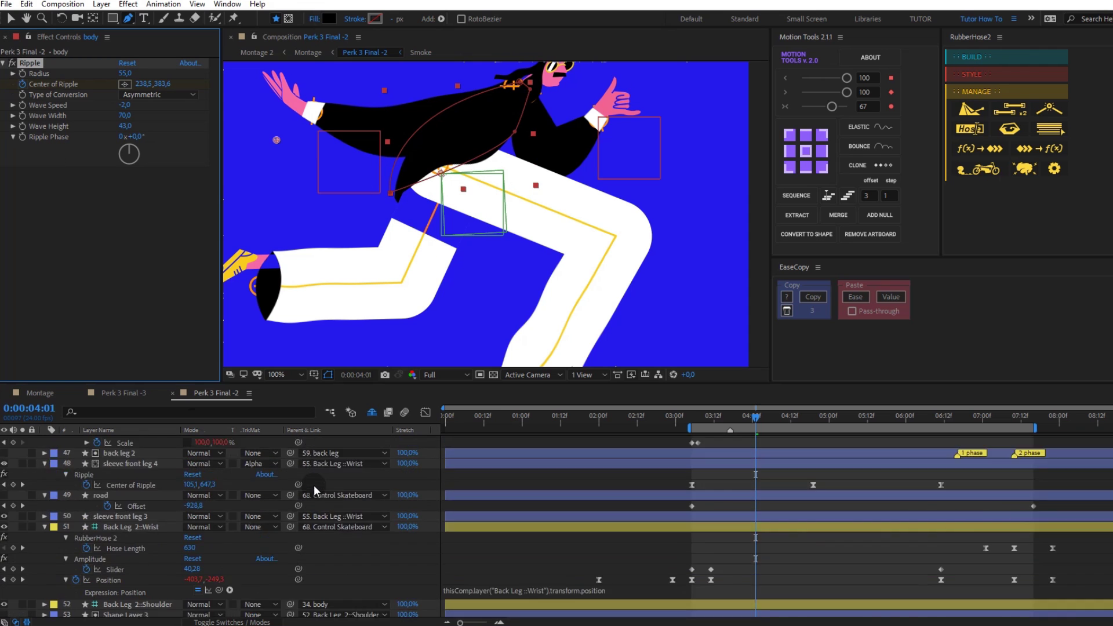
scroll(138, 517, down, 7)
click(133, 488)
key(u)
click(756, 509)
drag(750, 510, 689, 510)
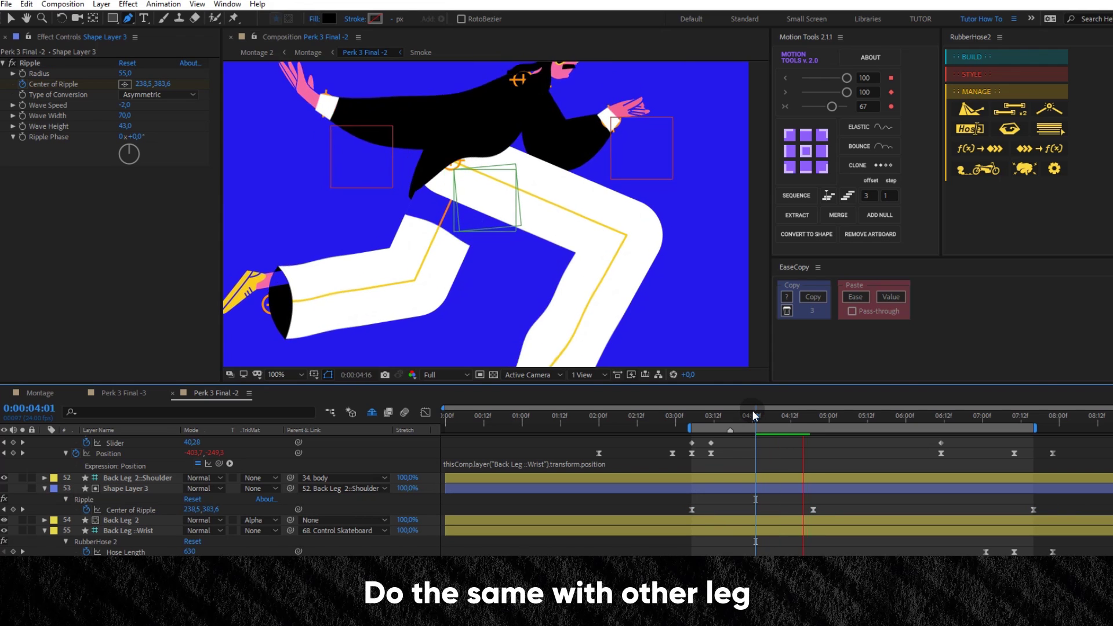
click(757, 414)
drag(757, 416, 789, 426)
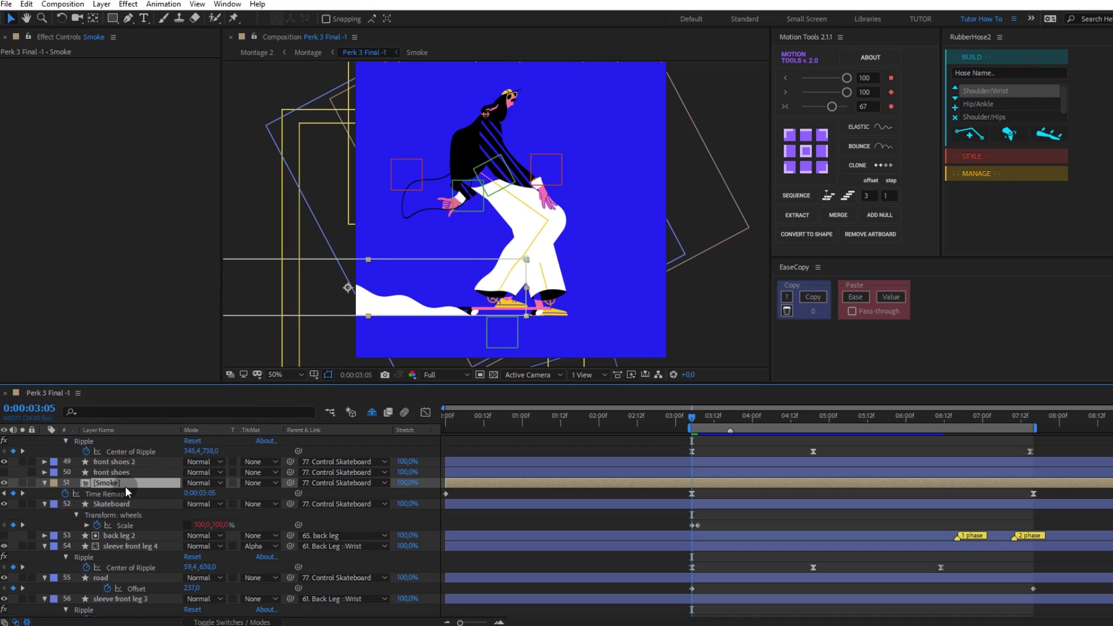
double_click(125, 484)
key(space)
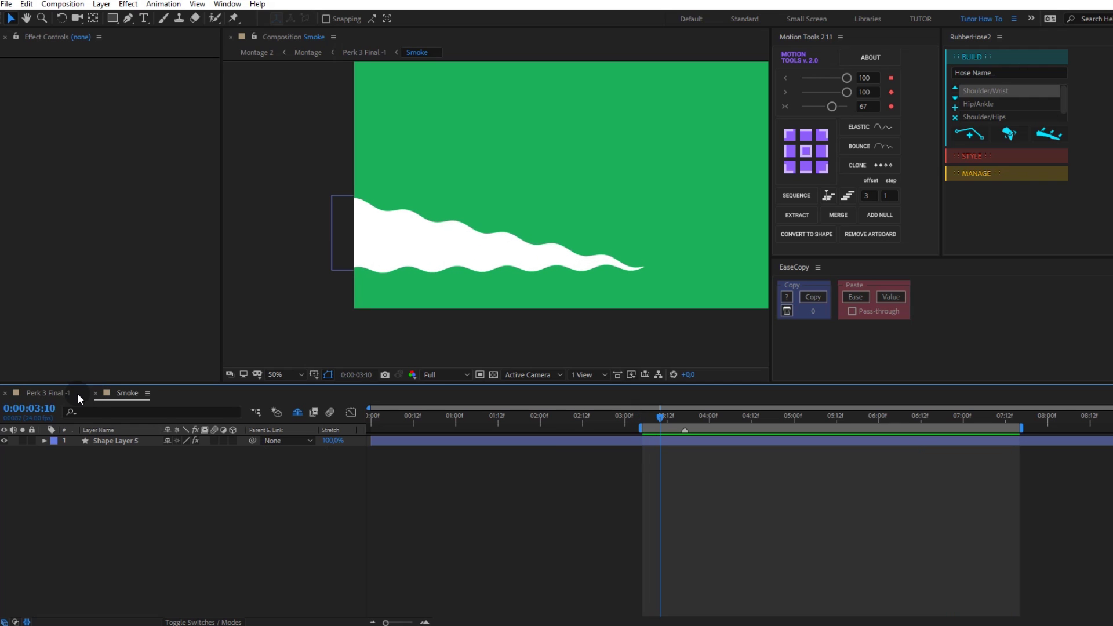
click(112, 440)
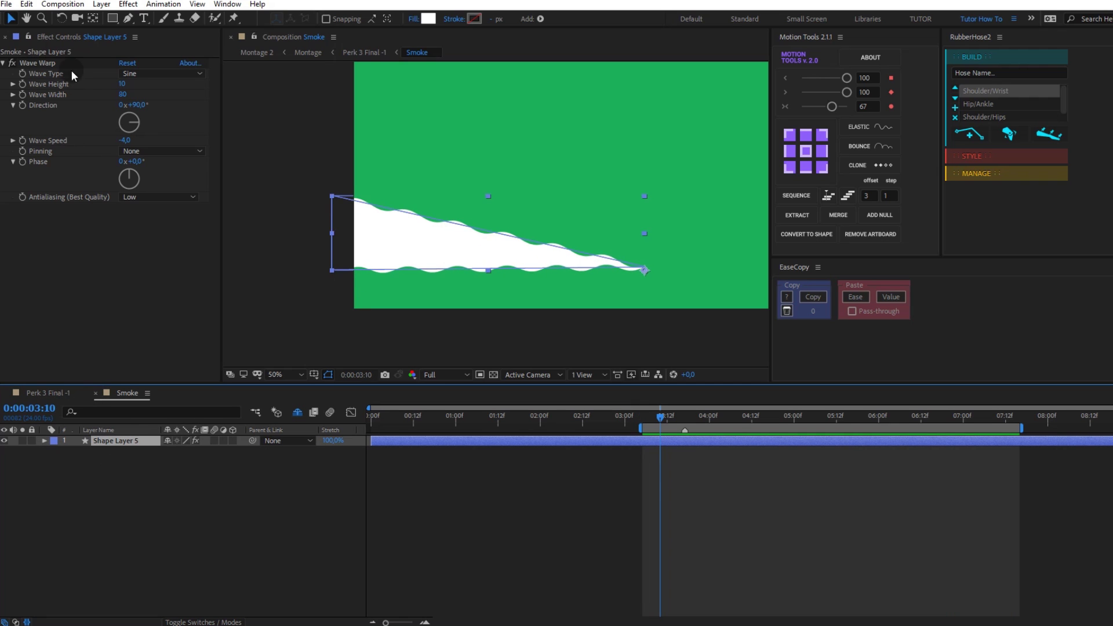
click(36, 63)
drag(757, 423, 669, 424)
click(35, 393)
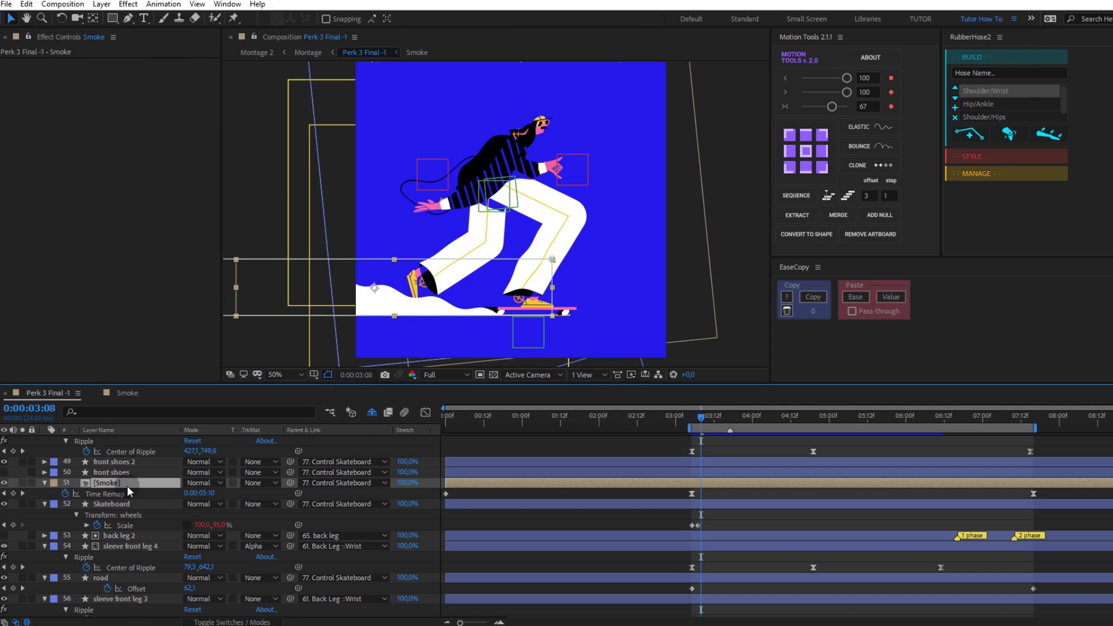
key(m)
mouse_move(703, 415)
mouse_down()
mouse_move(880, 420)
mouse_move(691, 420)
mouse_up()
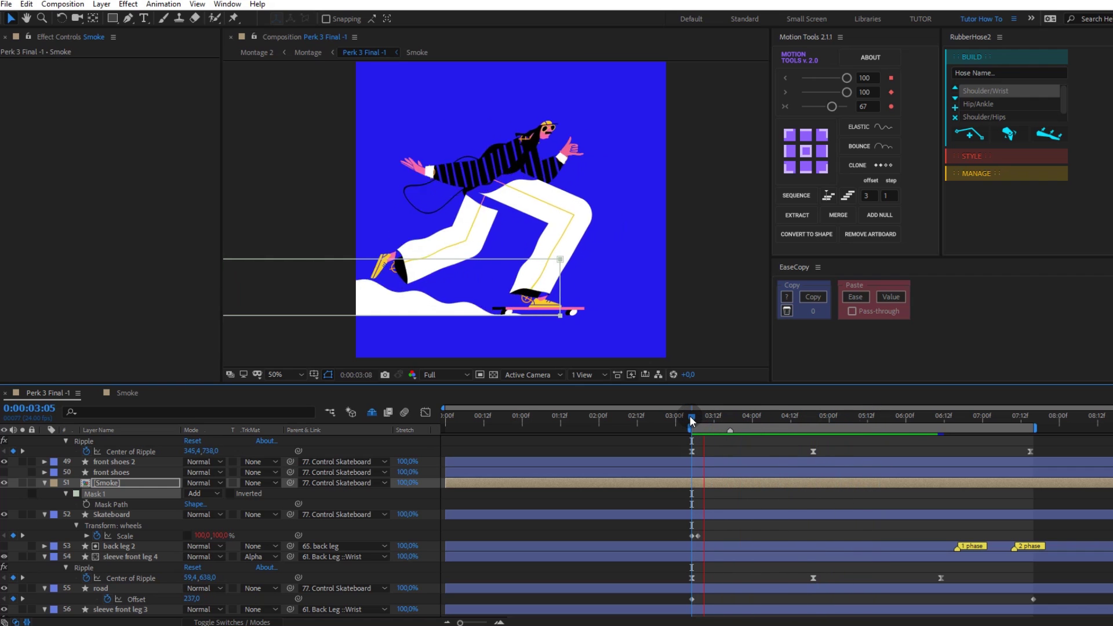
scroll(123, 565, down, 10)
scroll(122, 564, up, 1)
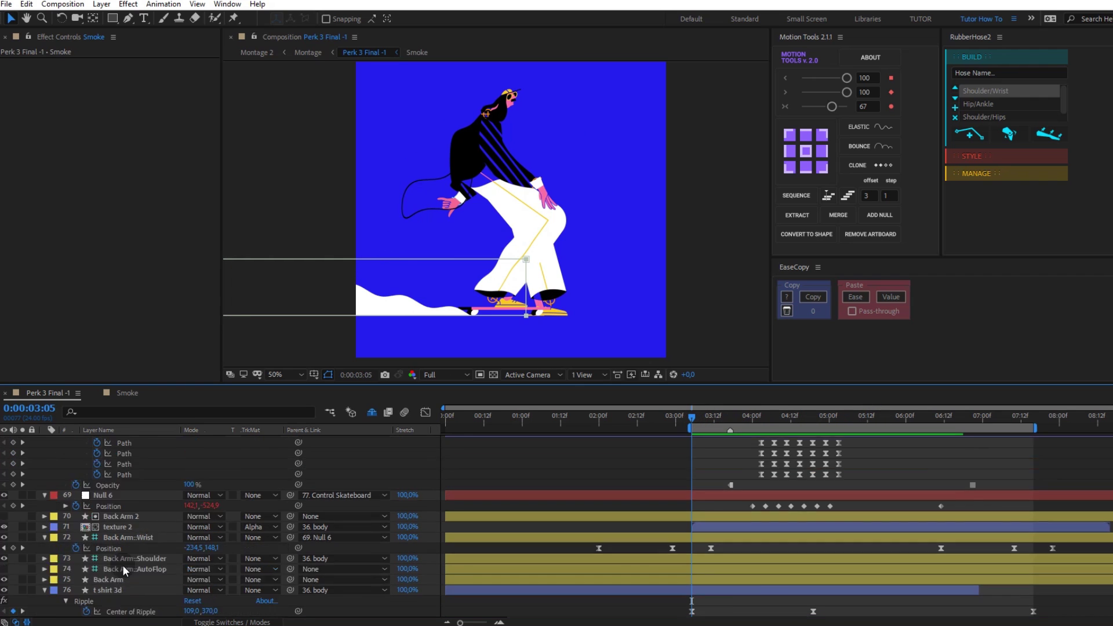
scroll(123, 565, up, 3)
scroll(123, 564, up, 3)
scroll(123, 564, up, 3)
scroll(123, 564, up, 3)
scroll(123, 565, up, 3)
scroll(123, 564, up, 3)
scroll(123, 565, up, 3)
scroll(120, 549, up, 2)
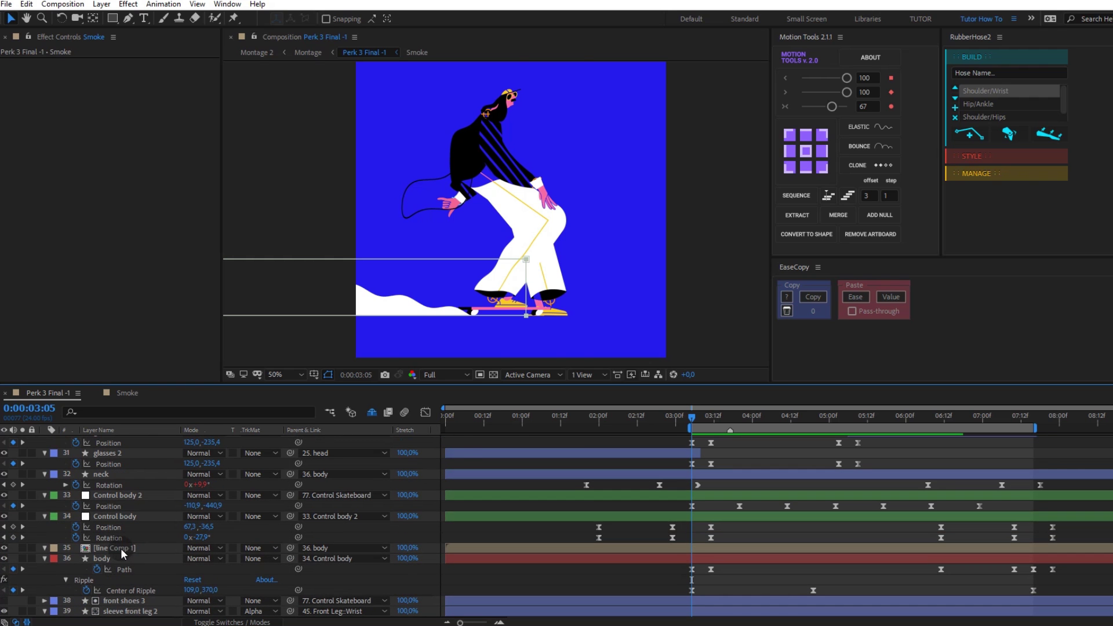
click(121, 548)
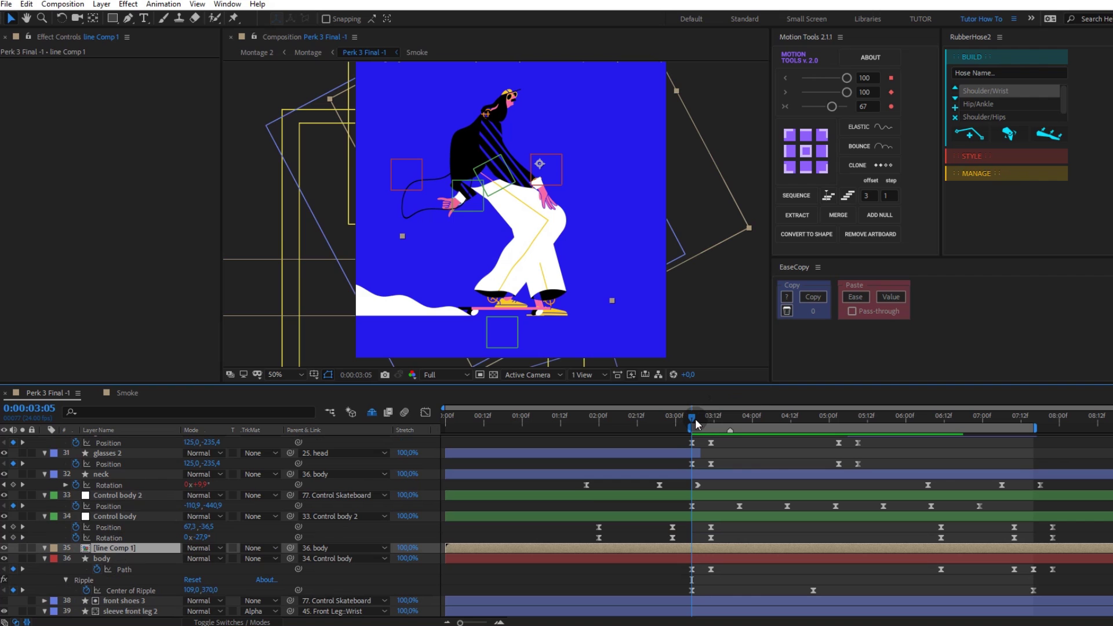
key(space)
key(space)
double_click(133, 549)
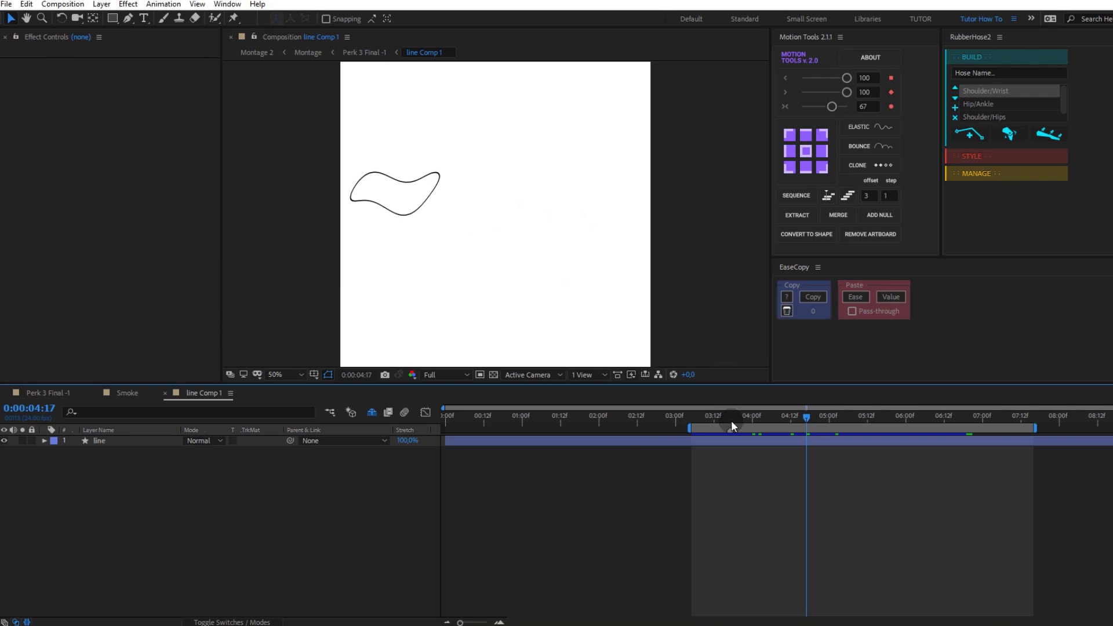
drag(694, 425, 692, 419)
key(space)
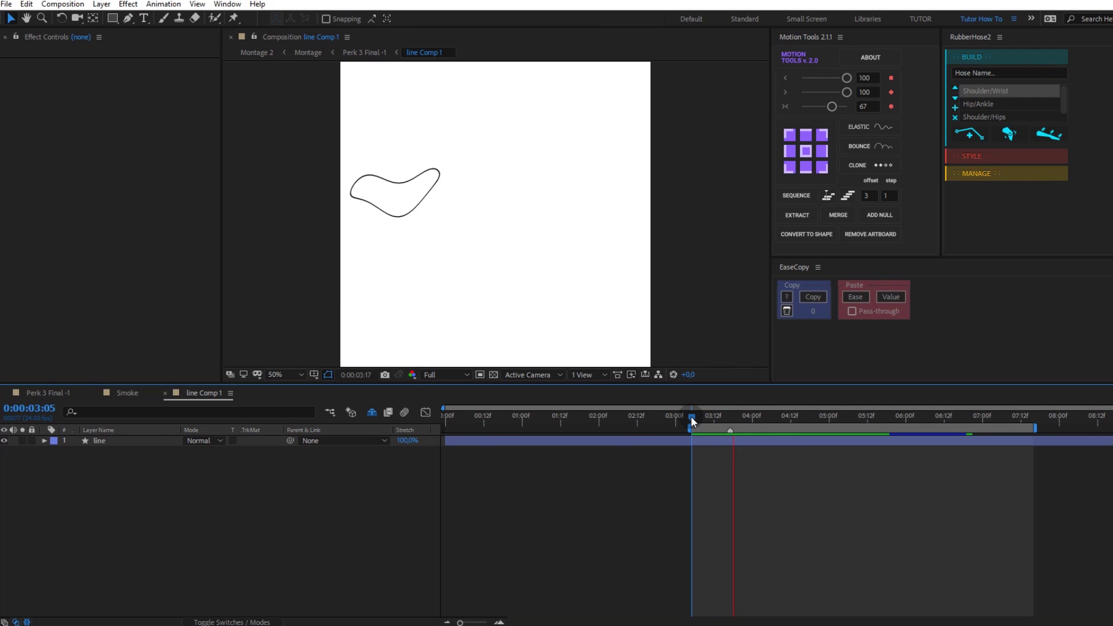
click(703, 443)
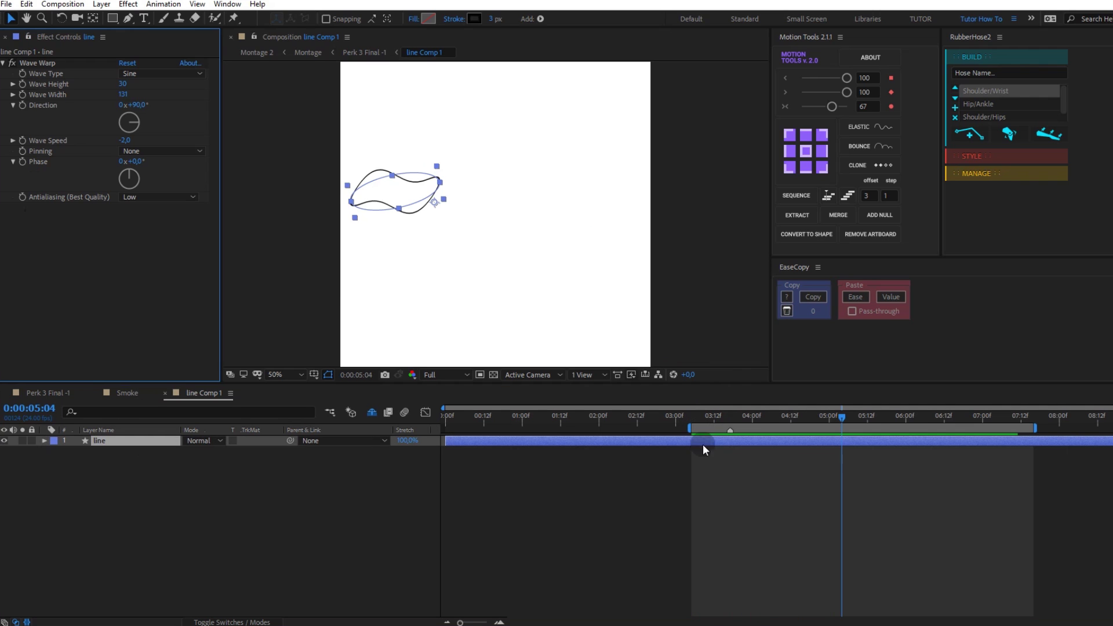
click(693, 419)
key(space)
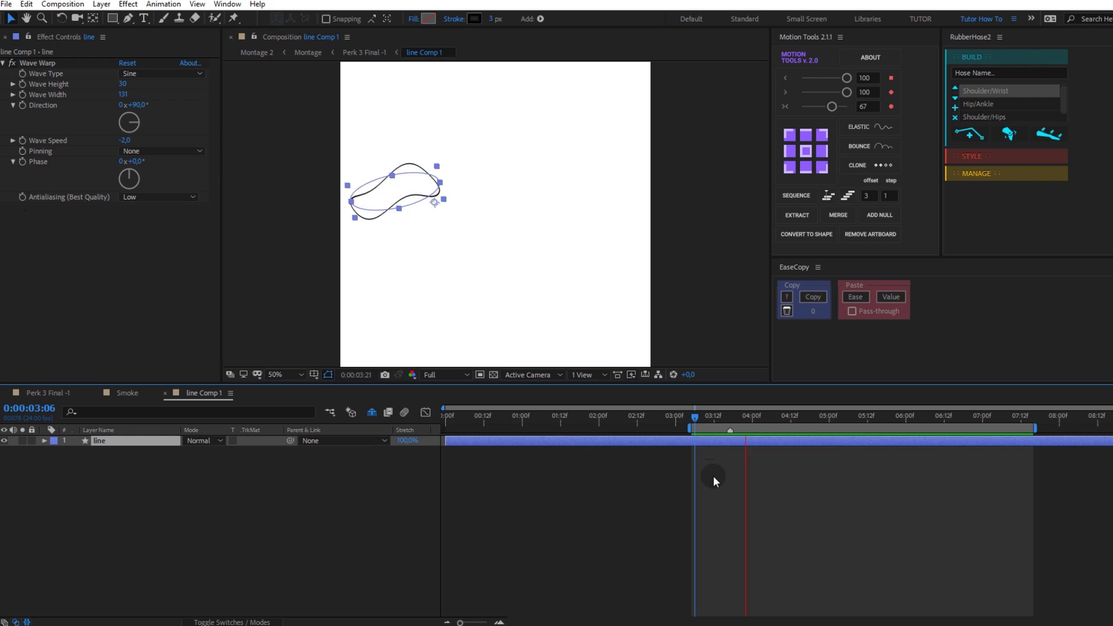
click(713, 475)
click(724, 417)
click(715, 443)
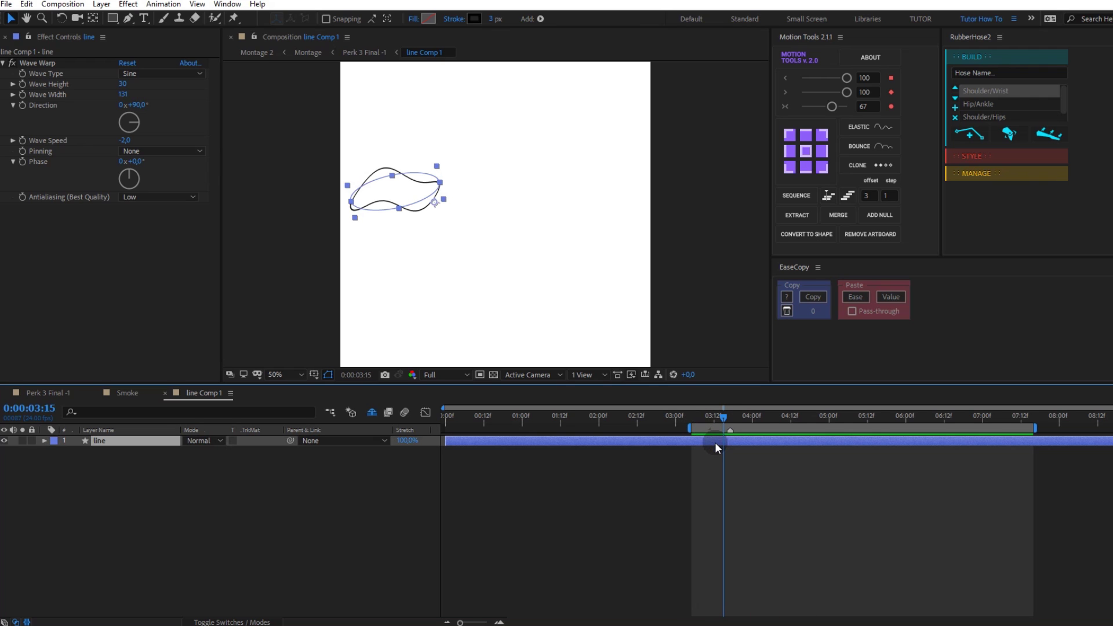
drag(725, 416, 705, 417)
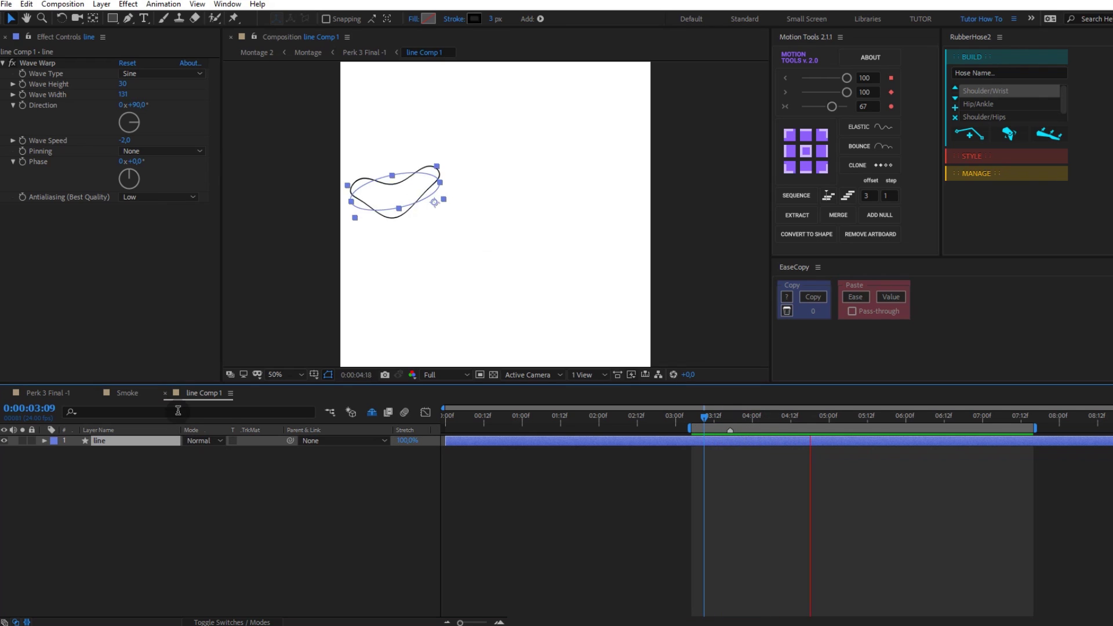
click(52, 392)
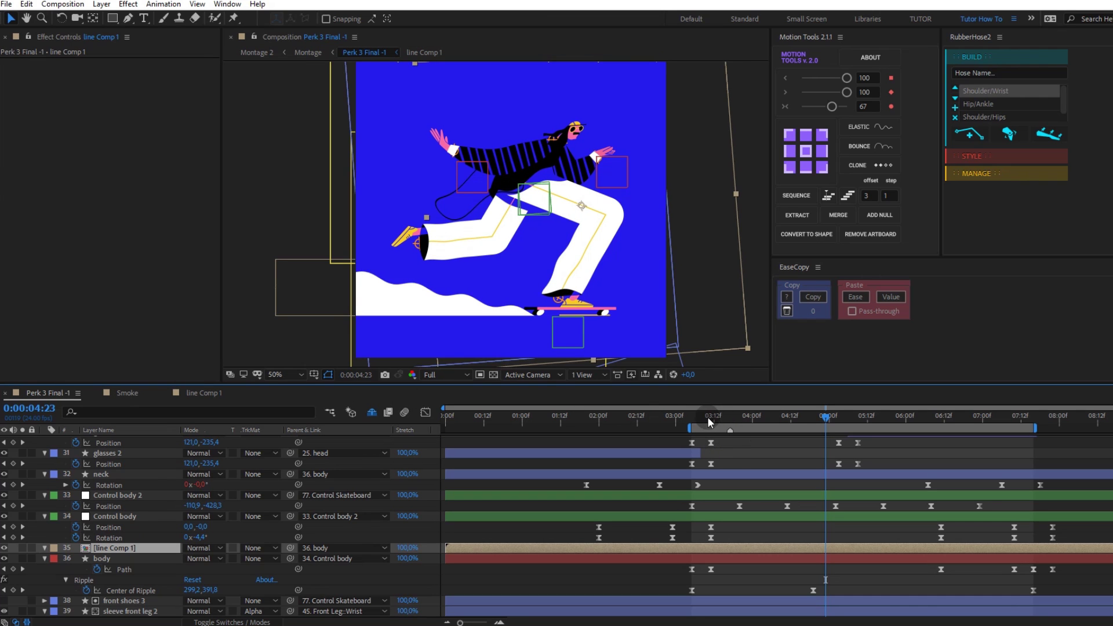
drag(707, 416, 697, 416)
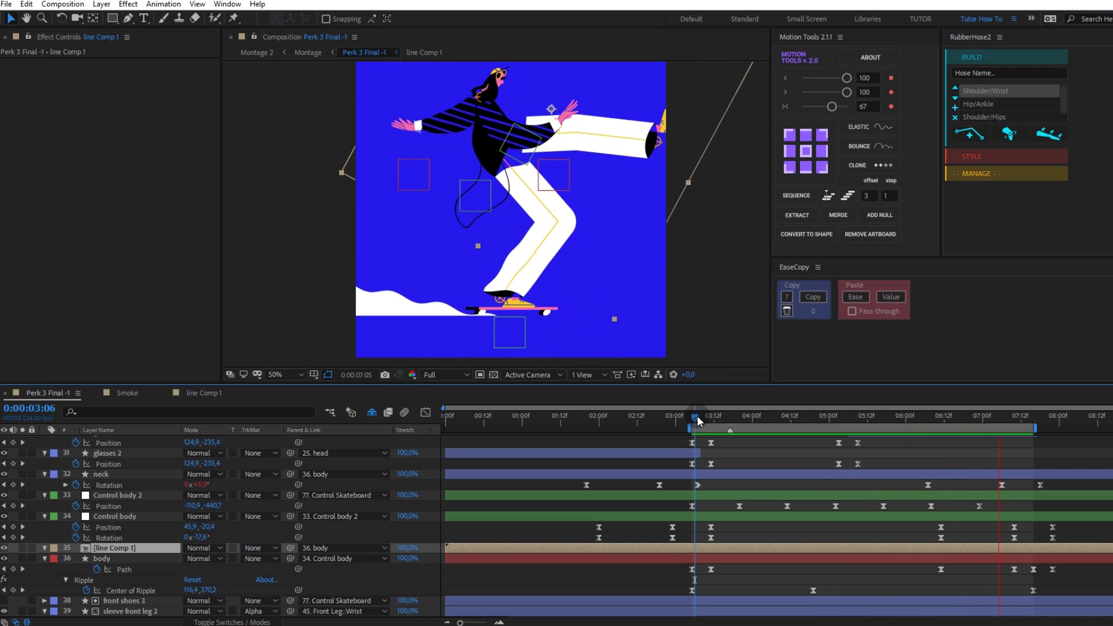
key(space)
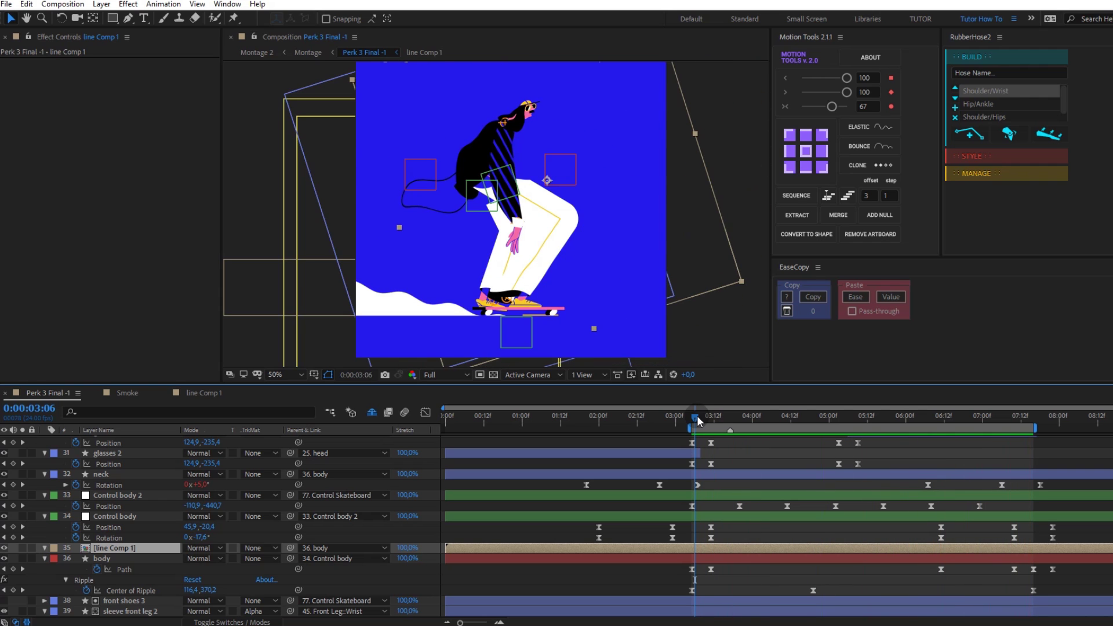
scroll(119, 533, up, 5)
scroll(120, 524, up, 5)
scroll(120, 524, up, 5)
scroll(120, 524, up, 5)
scroll(120, 524, down, 1)
scroll(124, 580, down, 2)
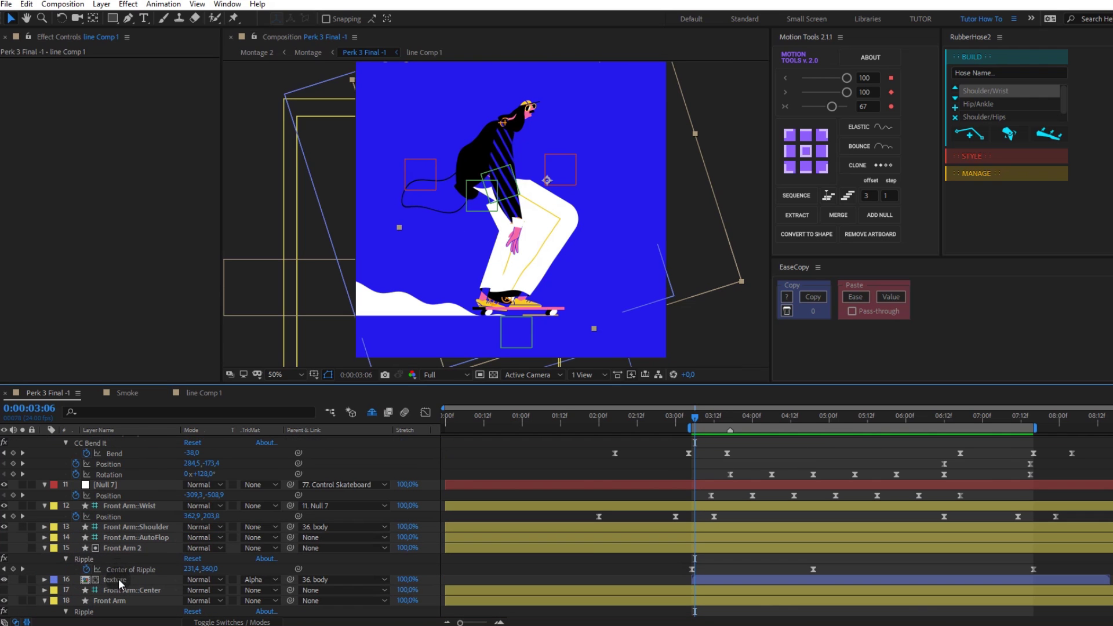
click(118, 578)
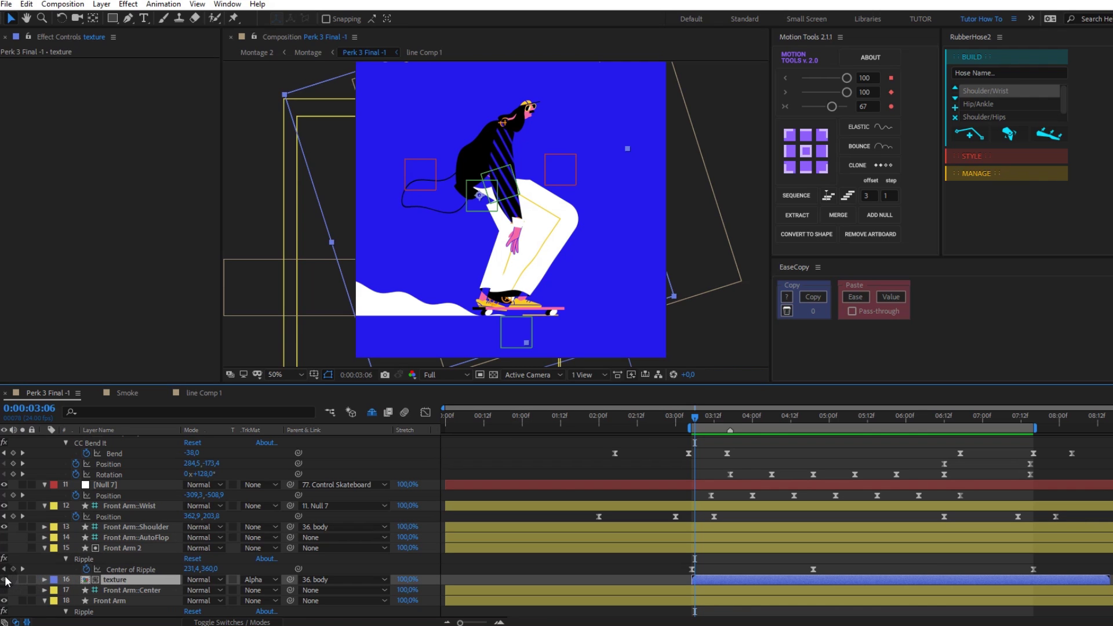
double_click(101, 579)
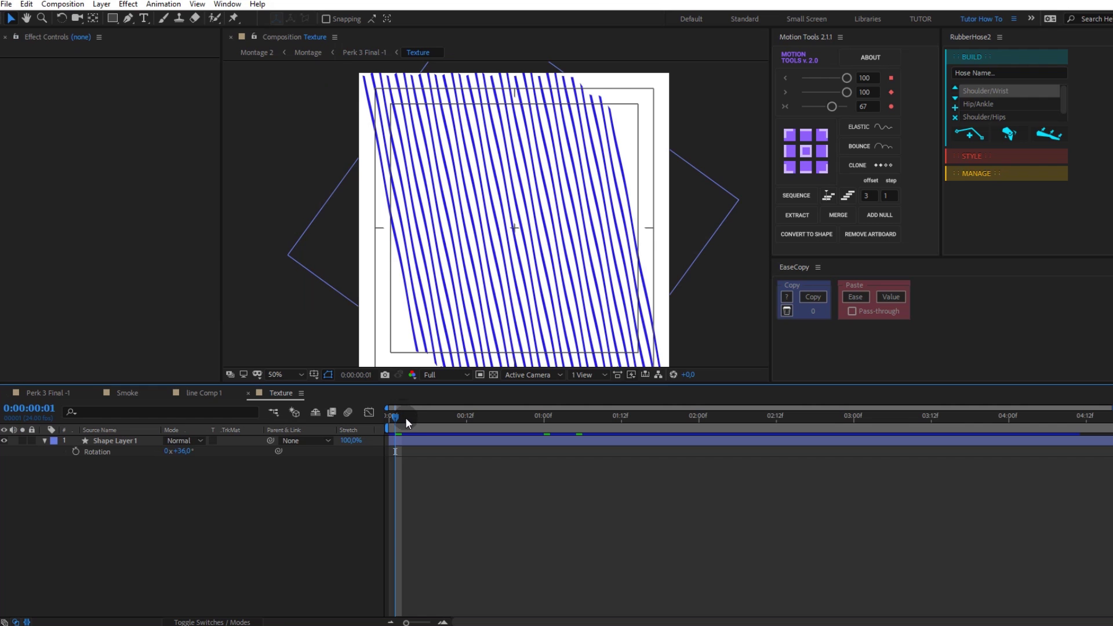
key(space)
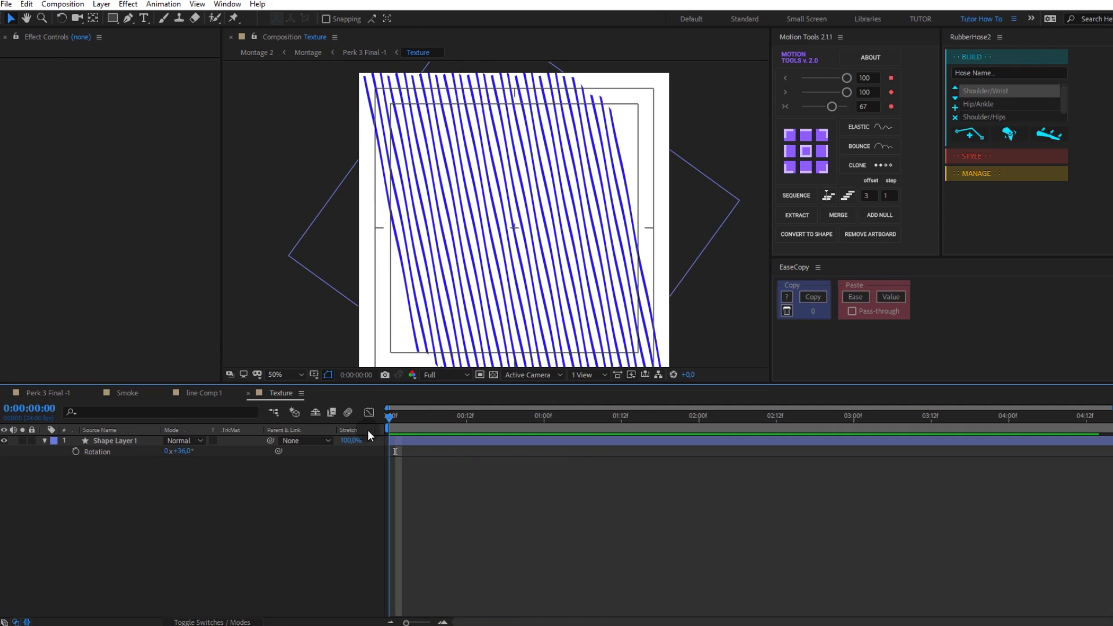
click(367, 439)
click(432, 502)
key(space)
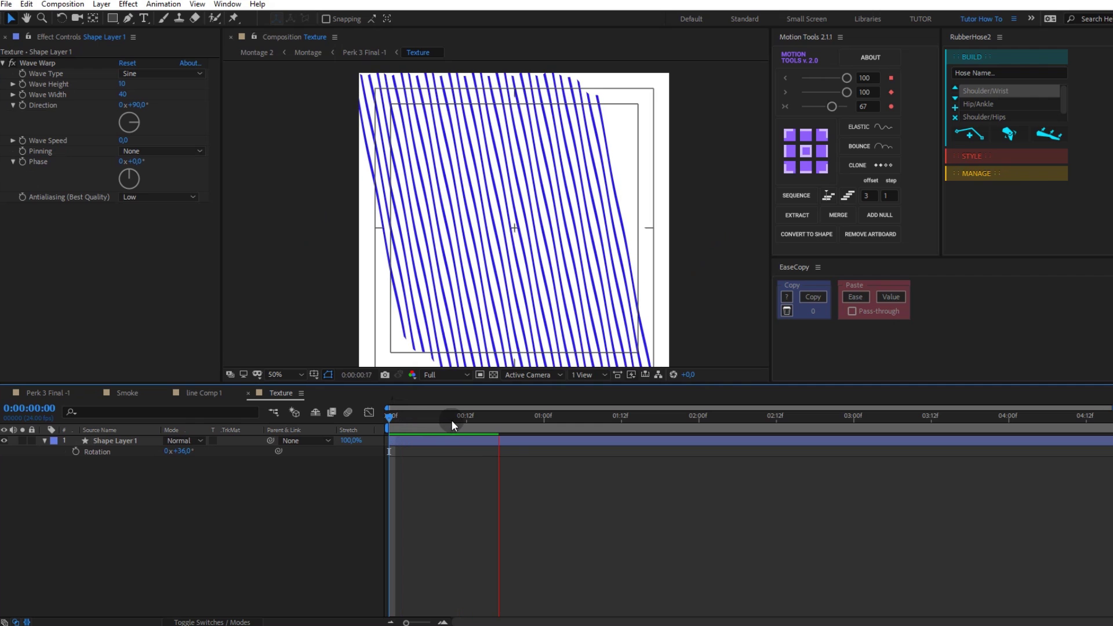
drag(522, 419, 454, 428)
key(space)
click(444, 440)
key(u)
mouse_move(442, 422)
mouse_down()
mouse_move(555, 422)
mouse_move(335, 433)
mouse_up()
key(space)
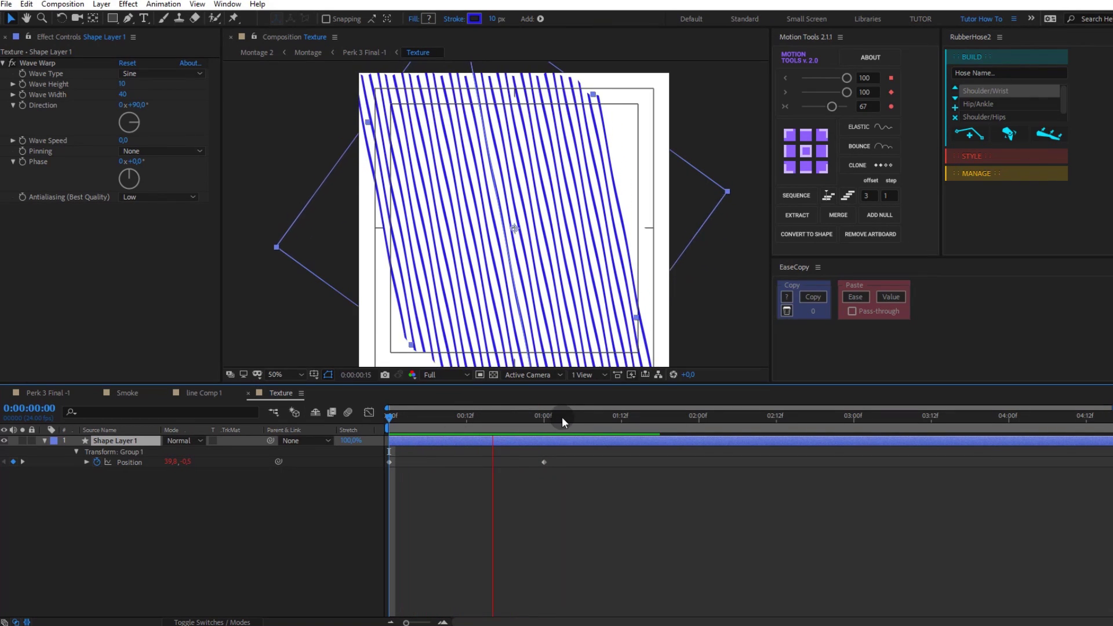